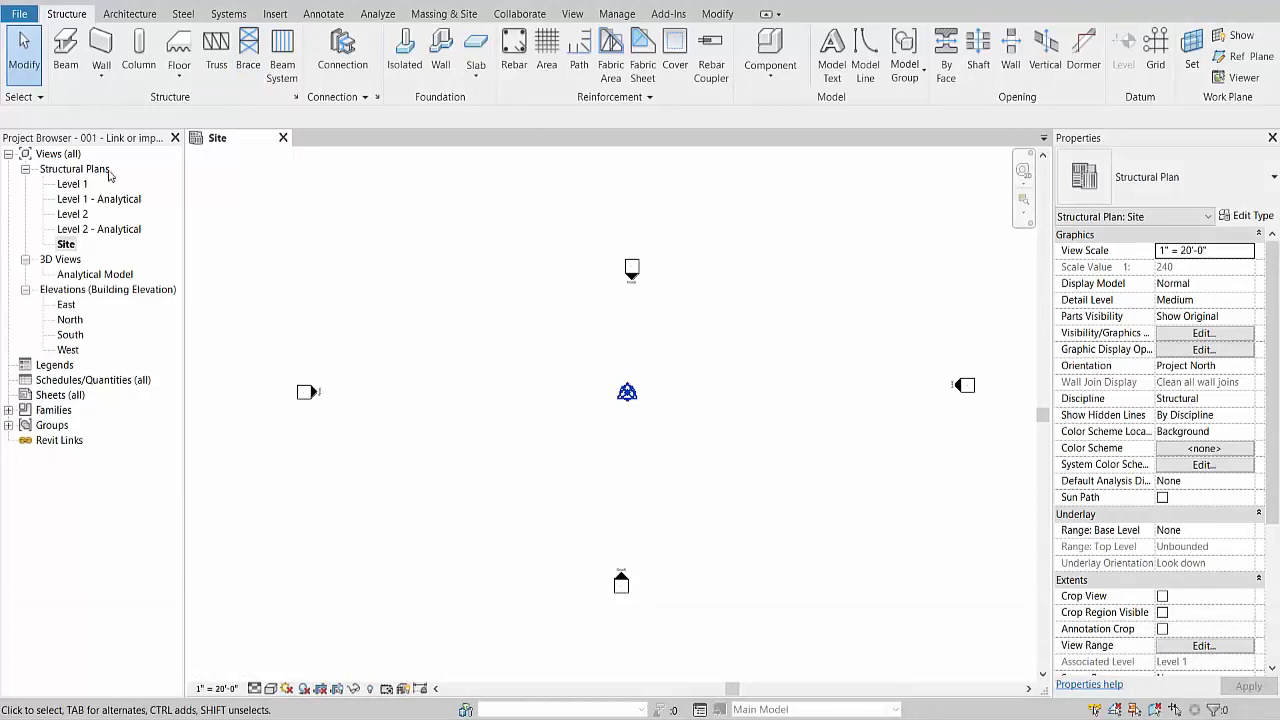
# Step: Link the CAD file Grid Setting Out Imperial.dwg into the Site plan at Level 1, positioned center to center, with Orient to View off
pyautogui.click(73, 247)
pyautogui.click(279, 16)
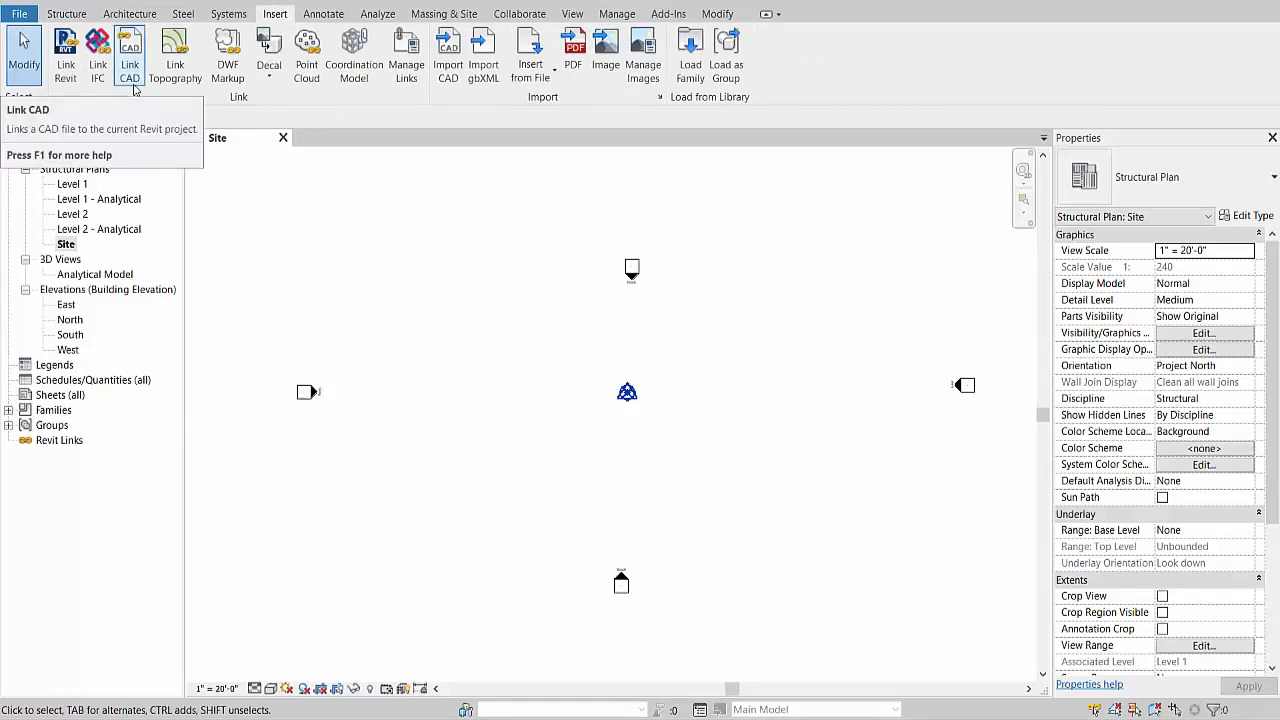
pyautogui.click(134, 88)
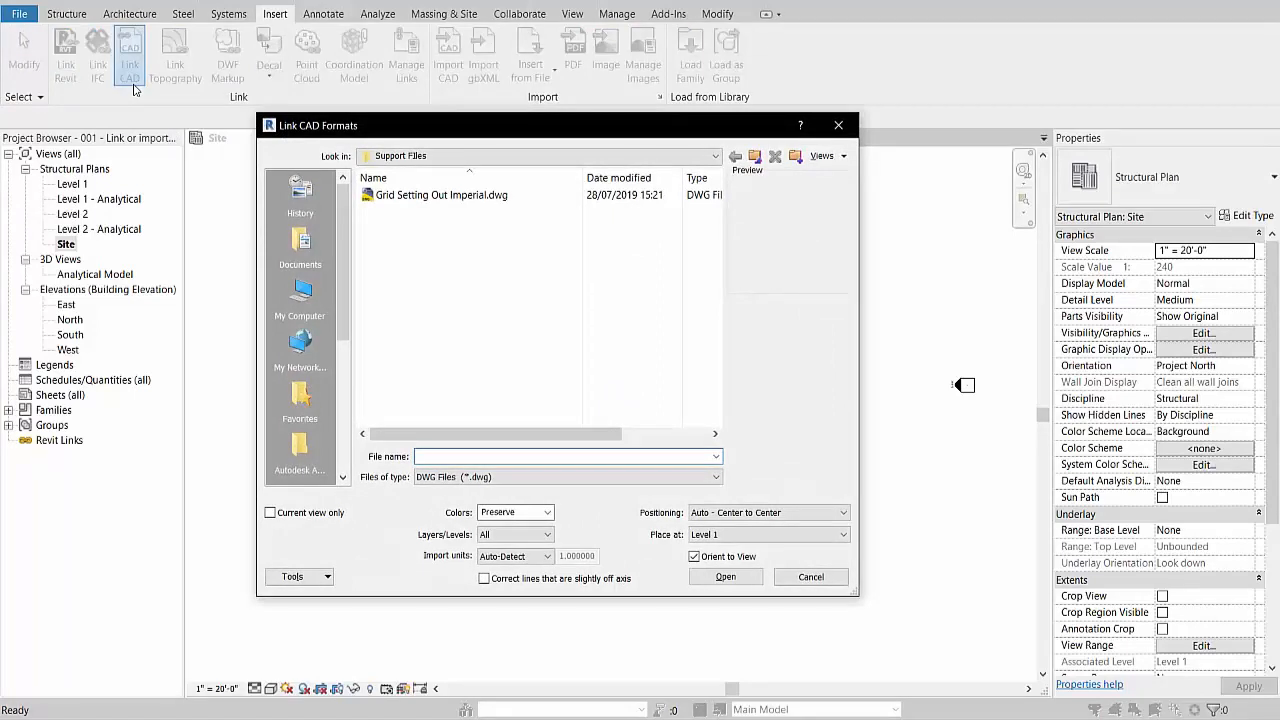
pyautogui.click(436, 195)
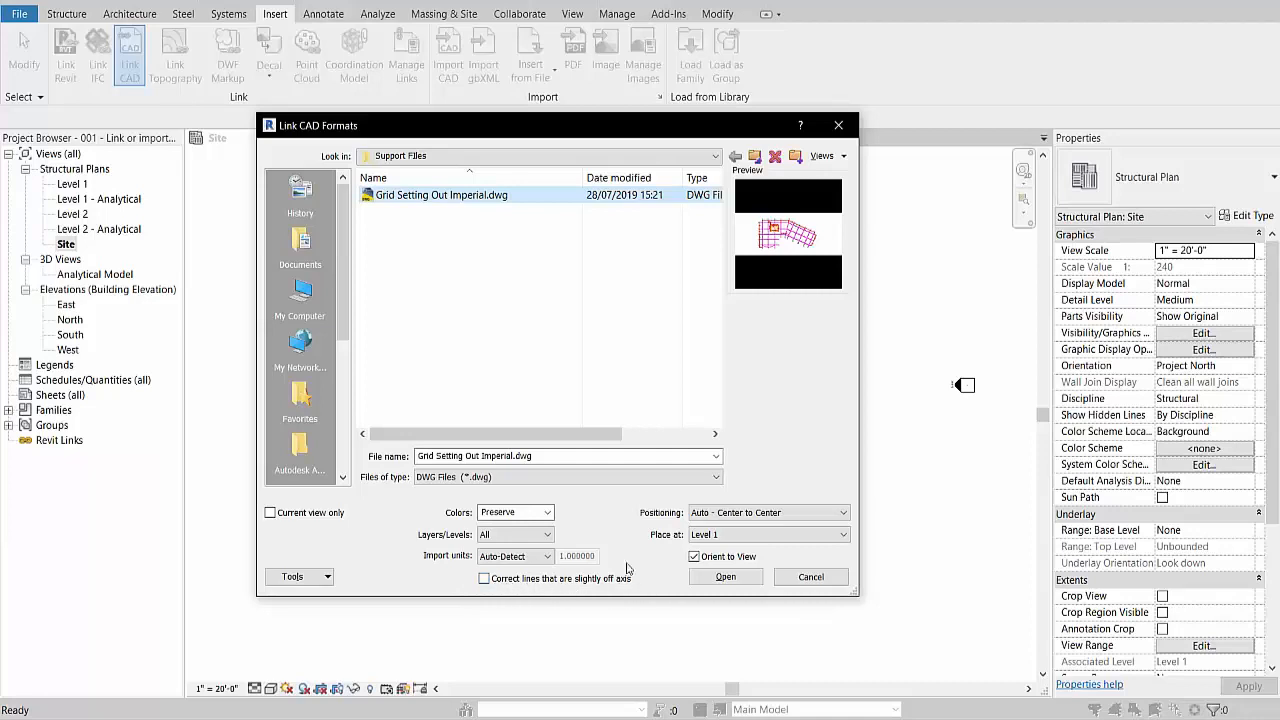
pyautogui.click(694, 557)
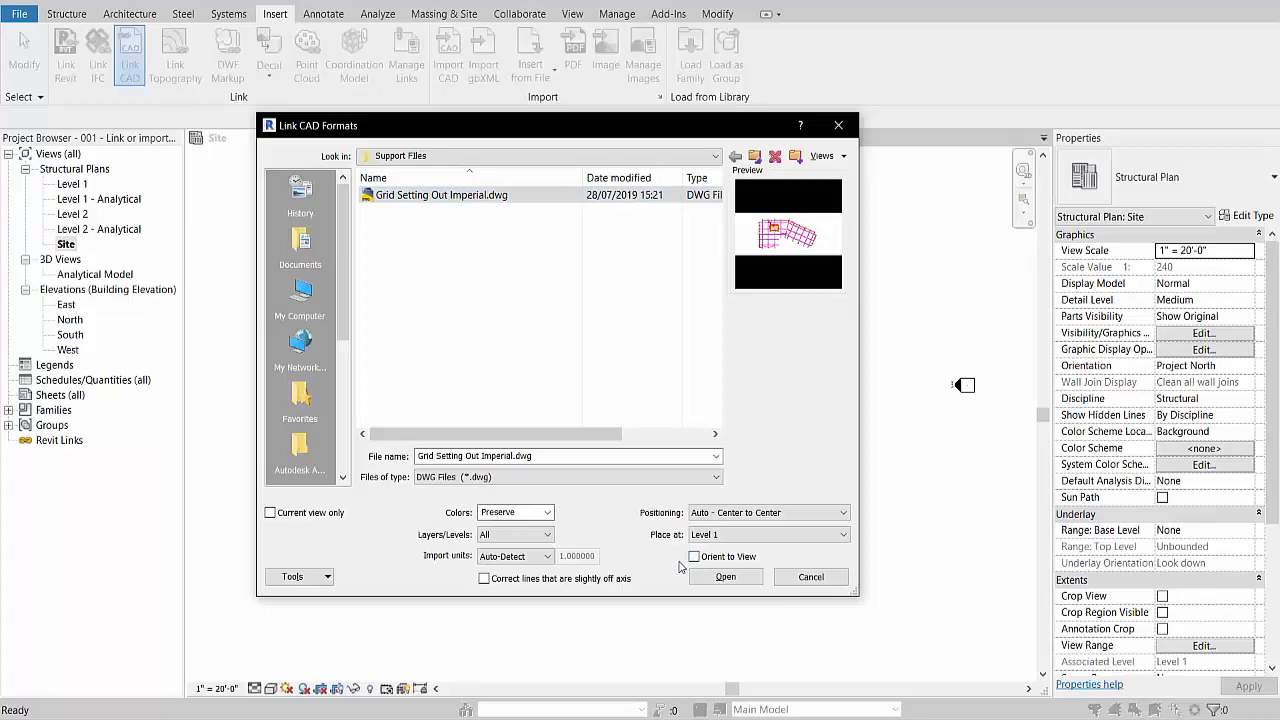
pyautogui.click(731, 583)
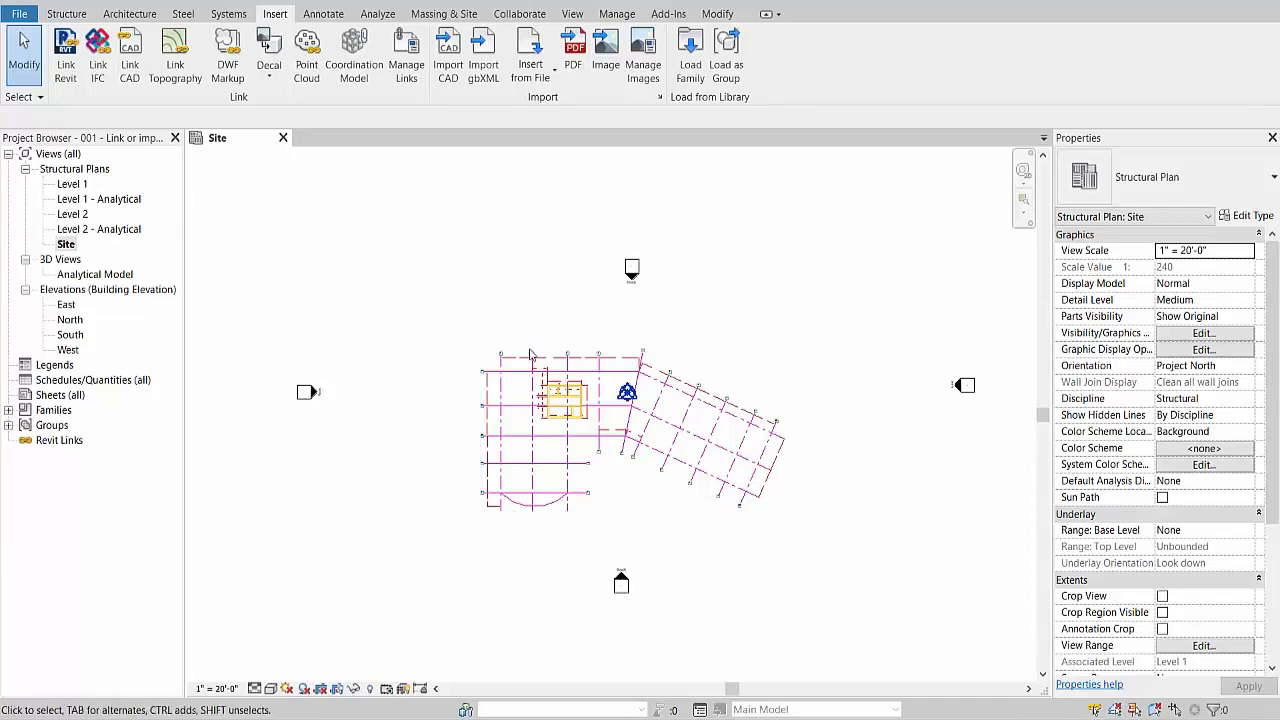
# Step: Move the linked grid drawing so the intersection of grids A and 1 sits on the project base point
pyautogui.scroll(5, 526, 362)
pyautogui.scroll(4, 550, 400)
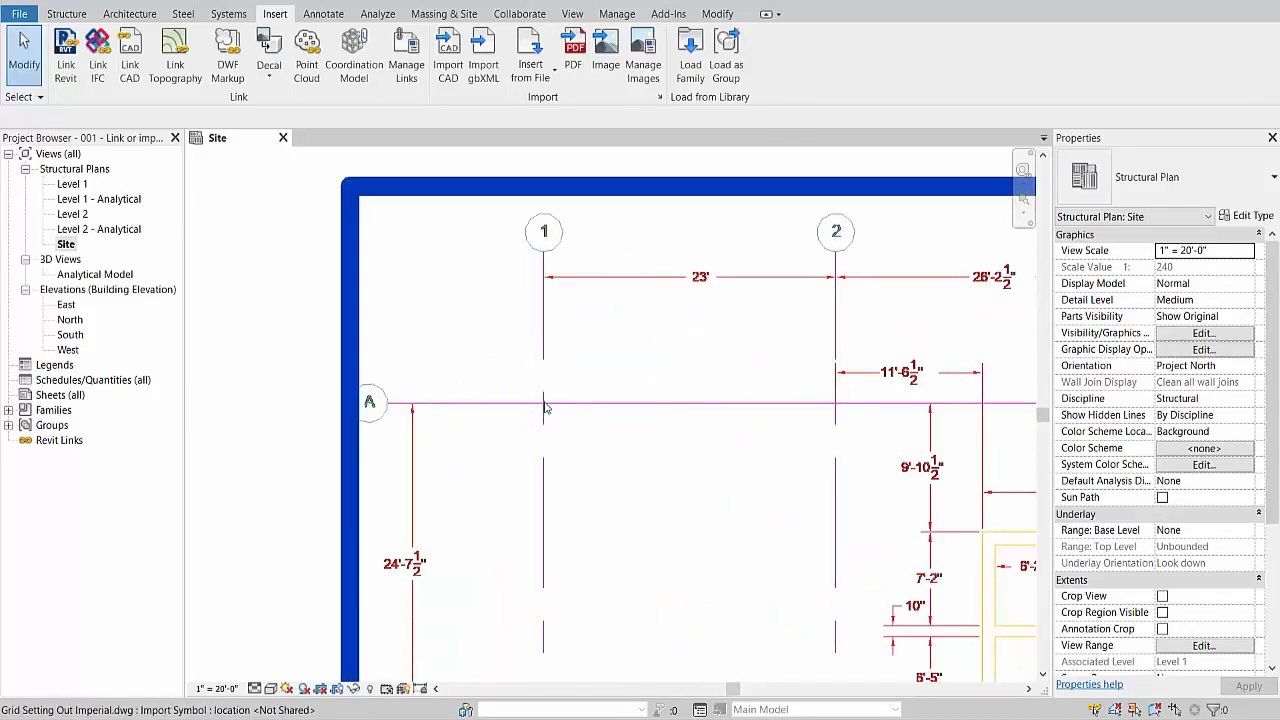
pyautogui.scroll(-3, 477, 350)
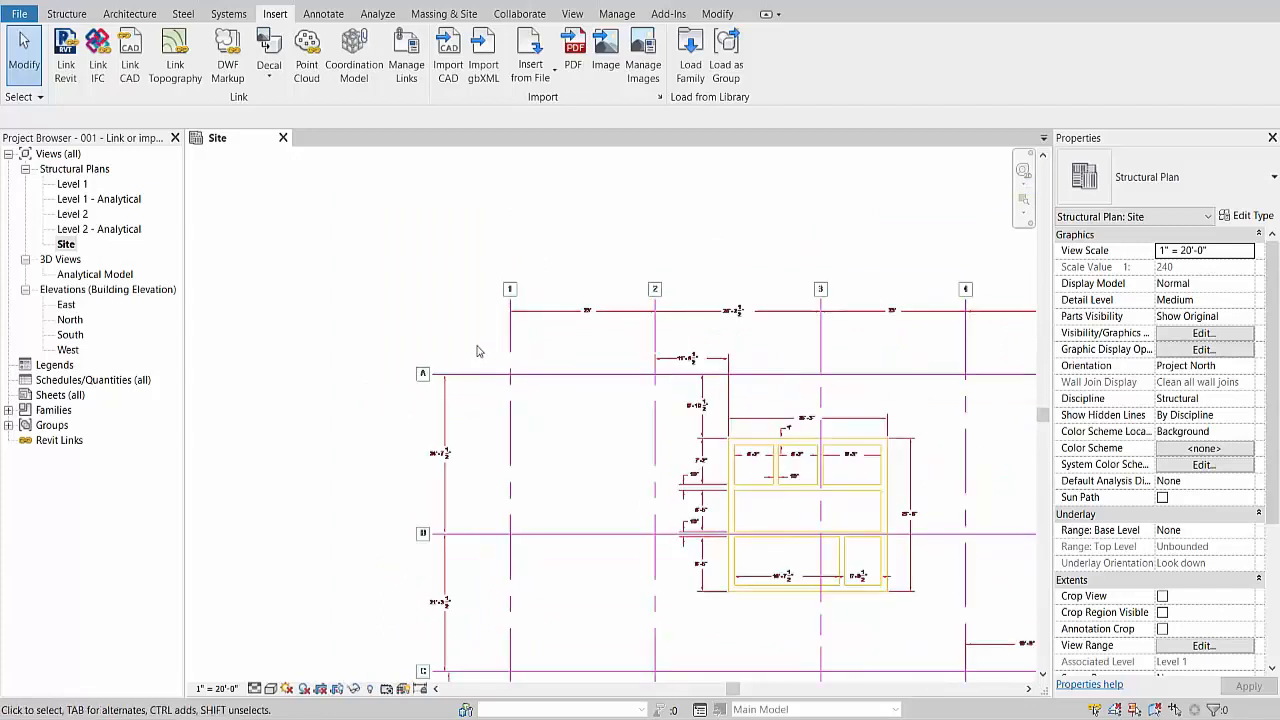
pyautogui.scroll(-2, 477, 350)
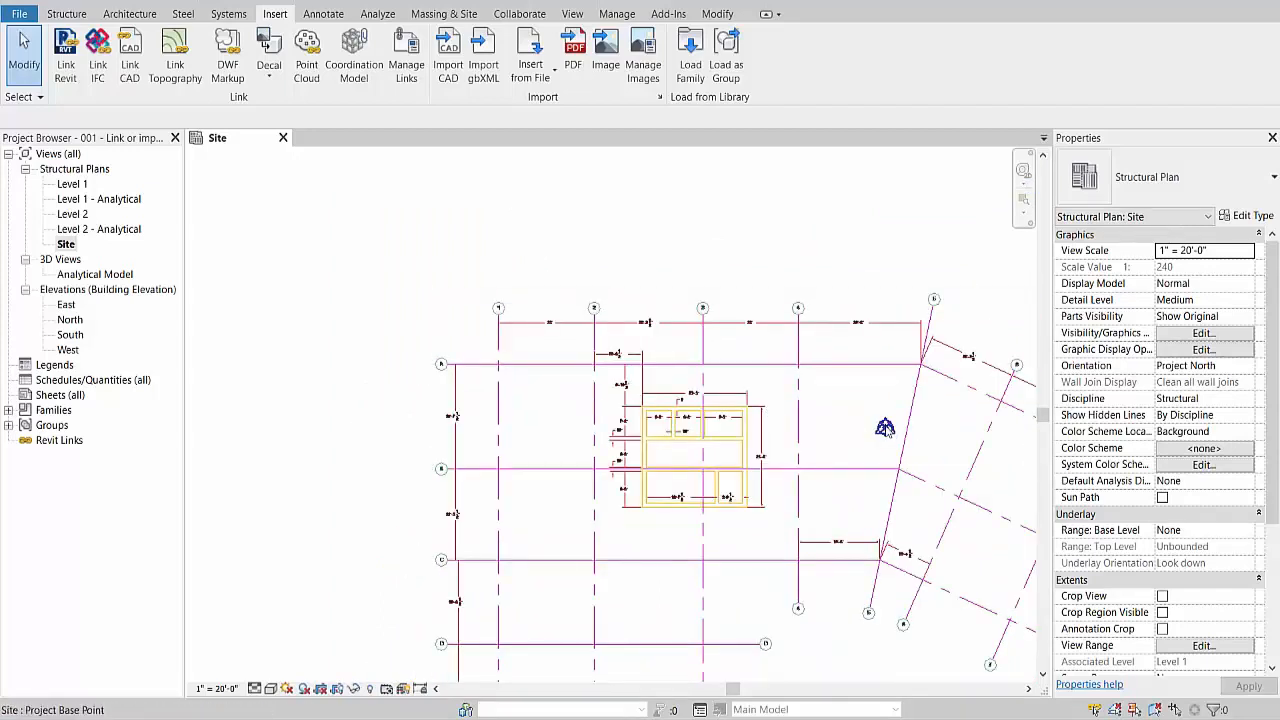
pyautogui.click(530, 386)
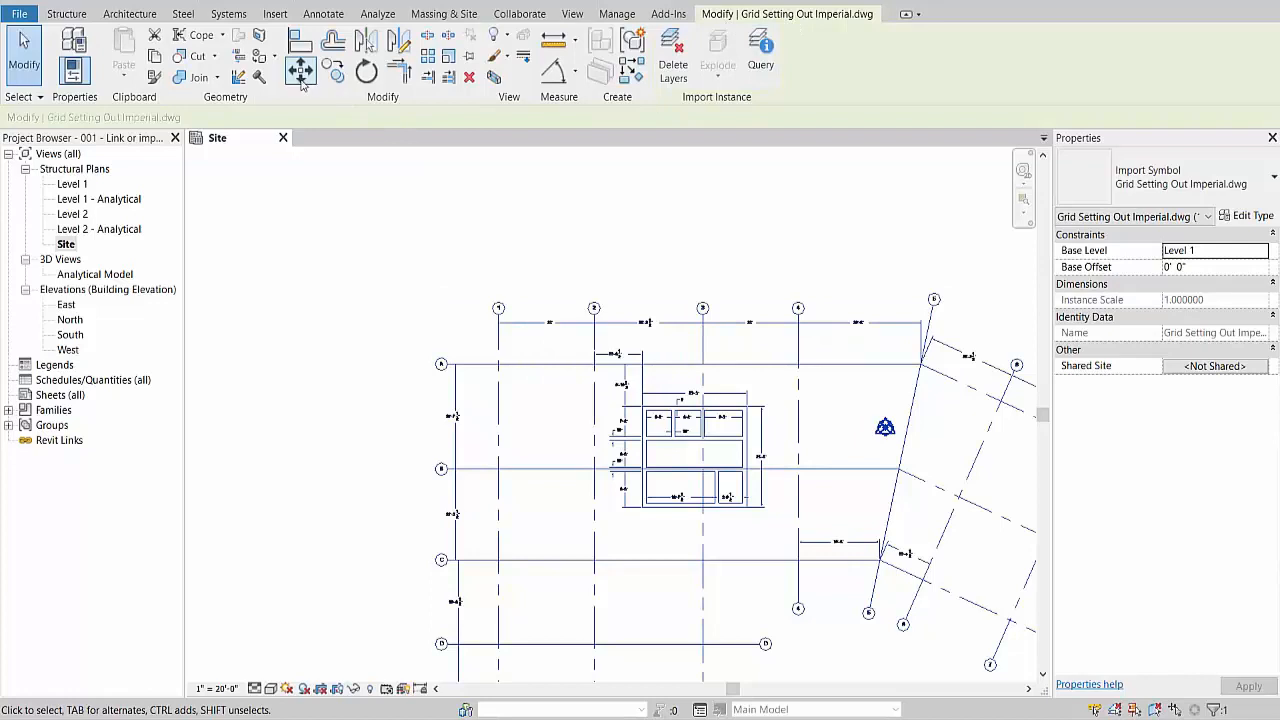
pyautogui.click(301, 80)
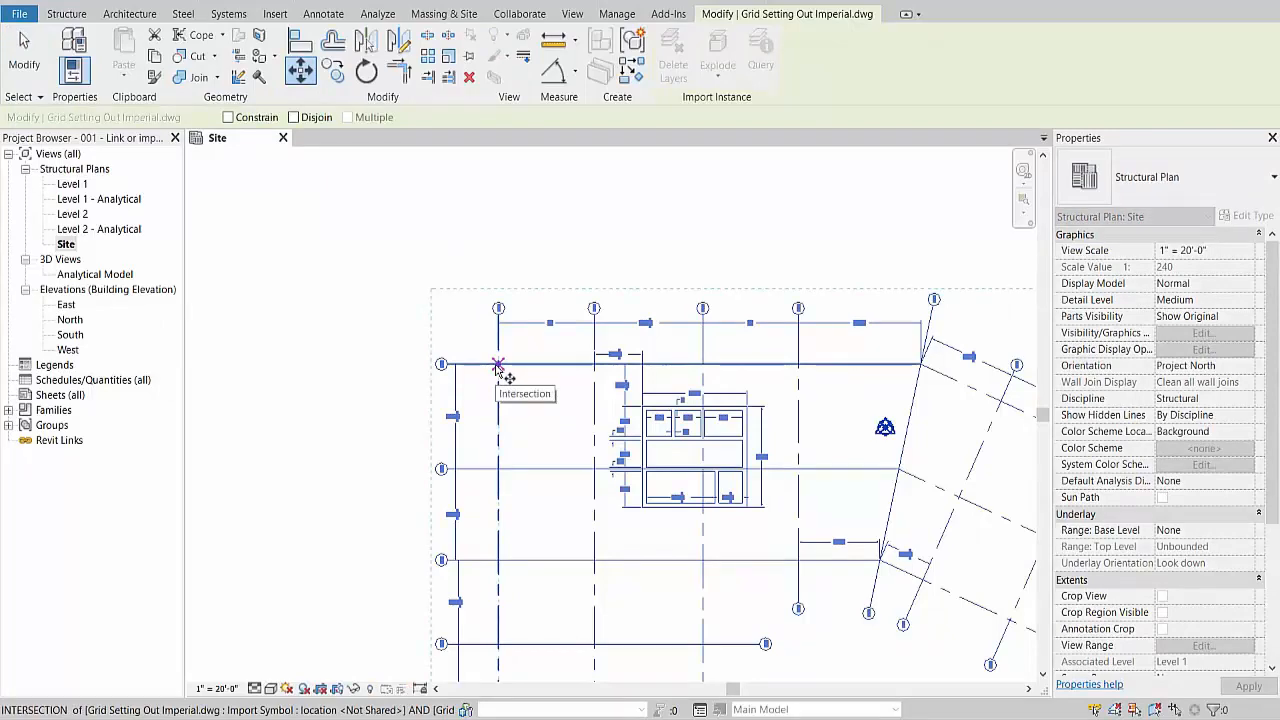
pyautogui.click(498, 364)
pyautogui.moveTo(507, 386); pyautogui.dragTo(231, 357, button='middle')
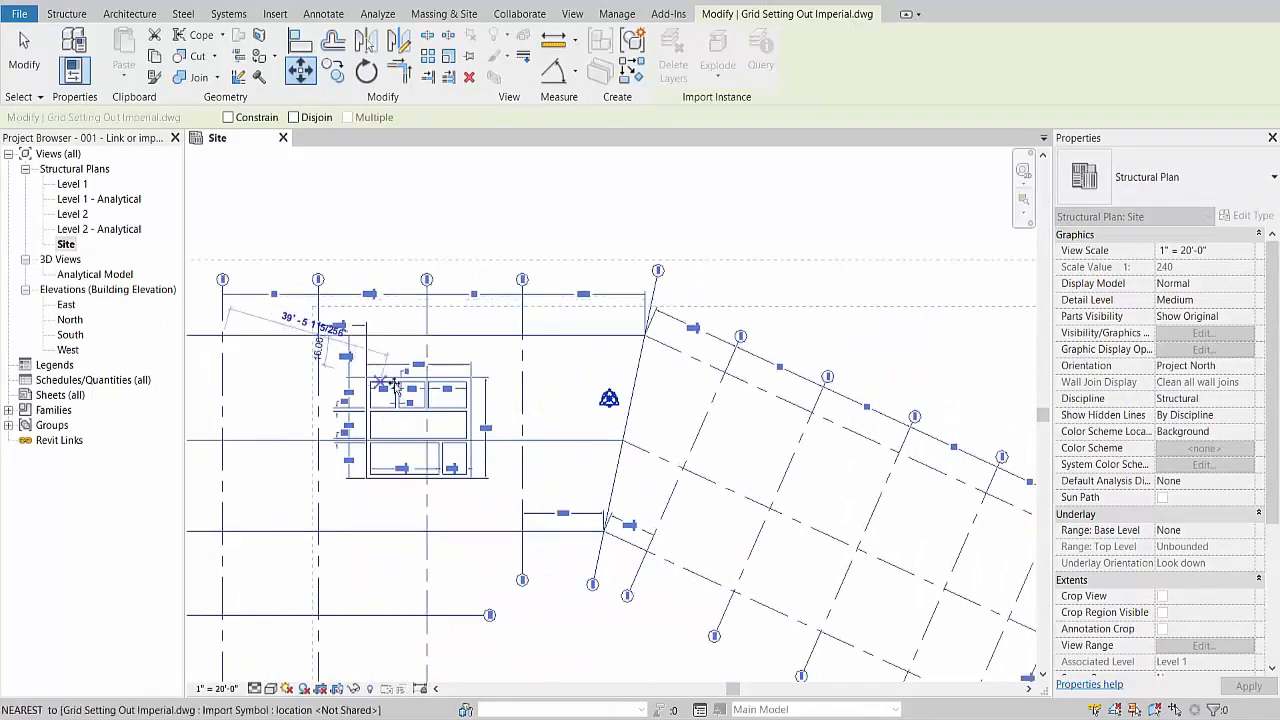
pyautogui.click(609, 400)
pyautogui.click(604, 232)
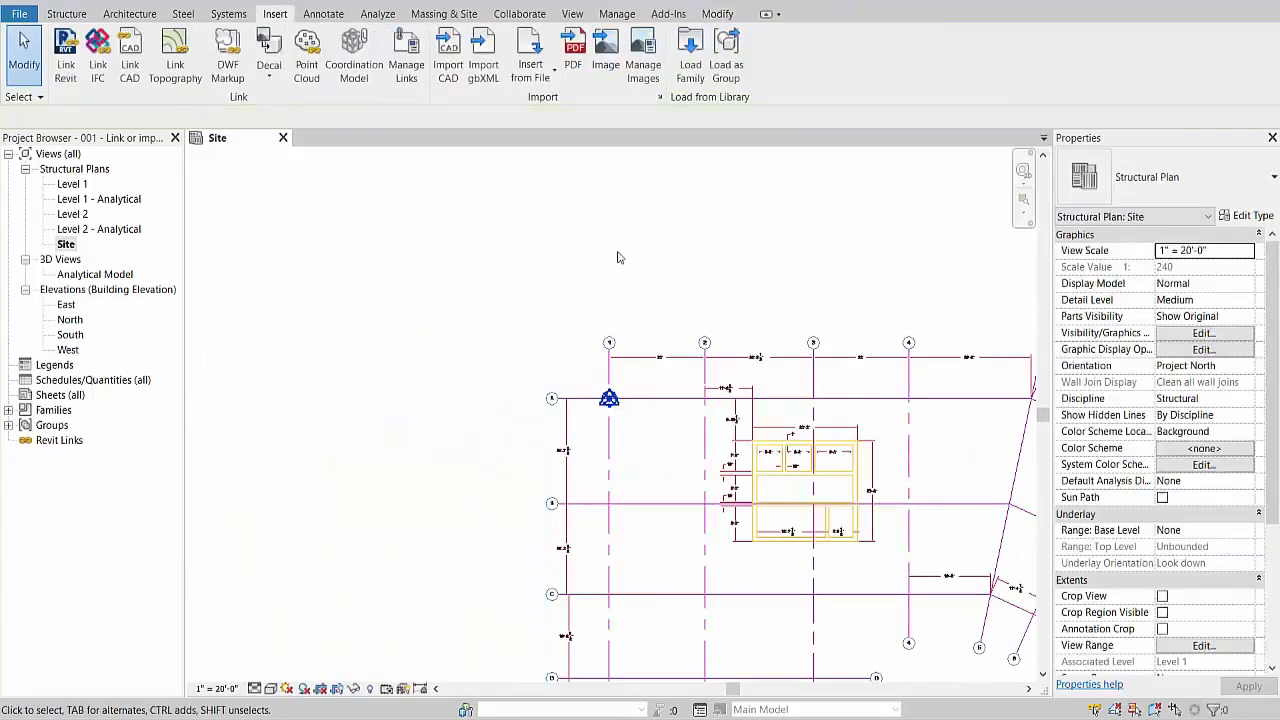
# Step: Pin the linked Grid Setting Out Imperial.dwg drawing in place
pyautogui.scroll(-1, 626, 268)
pyautogui.moveTo(768, 289); pyautogui.dragTo(445, 168, button='middle')
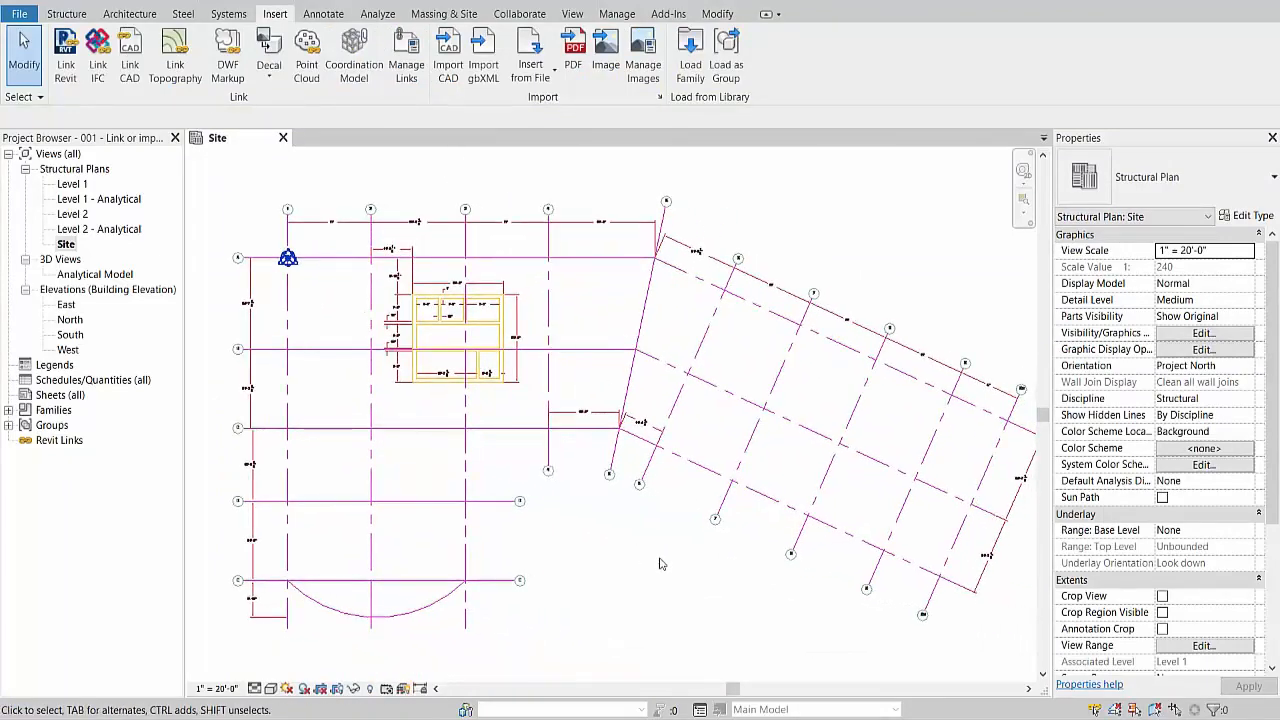
pyautogui.click(641, 476)
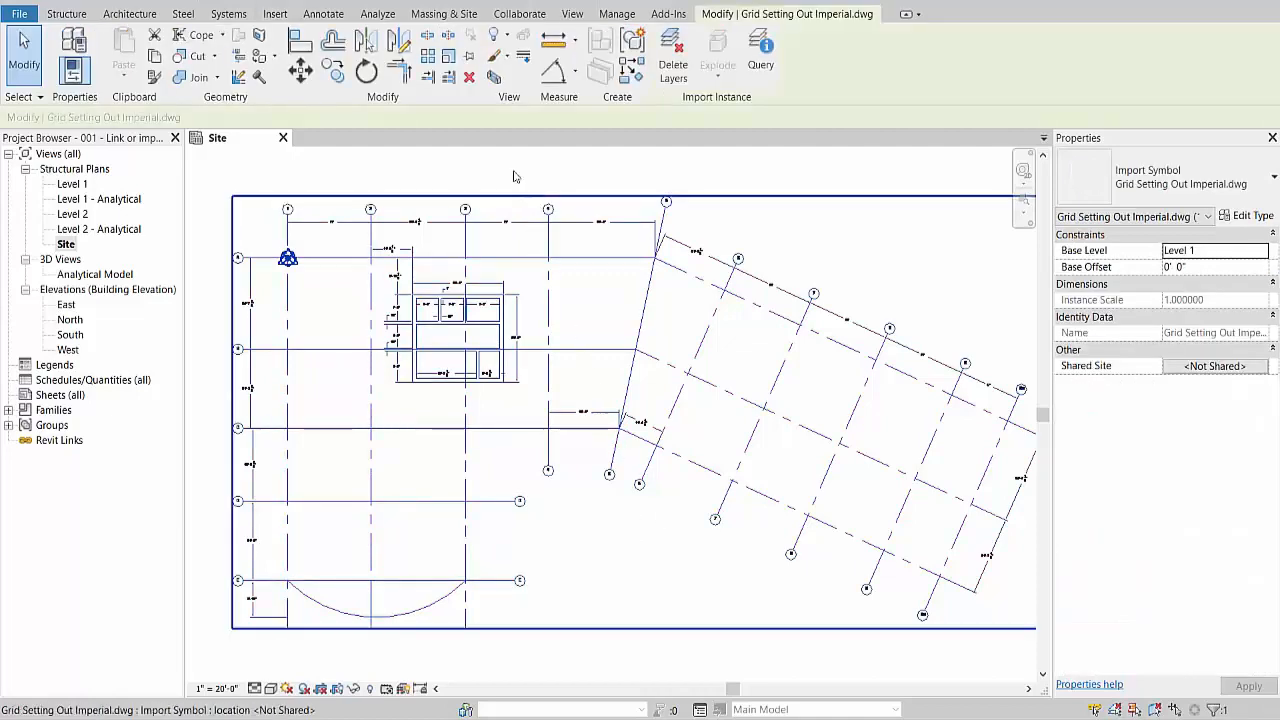
pyautogui.click(470, 58)
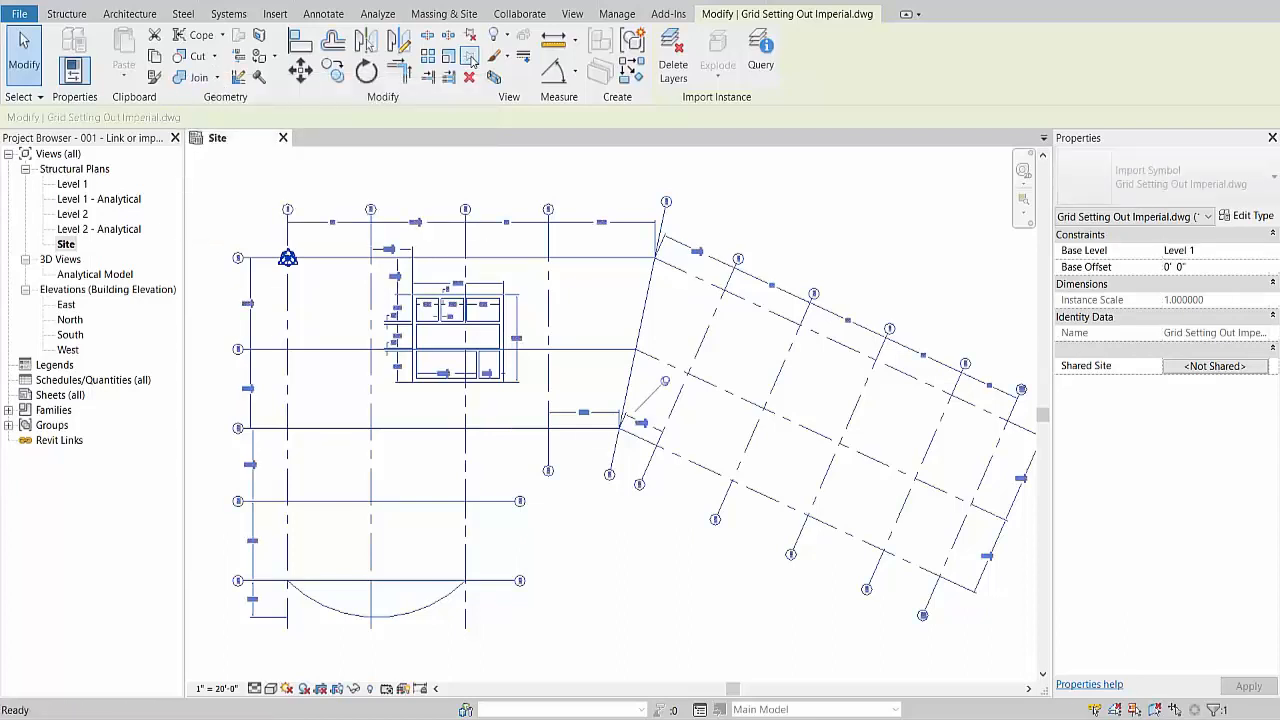
pyautogui.click(666, 551)
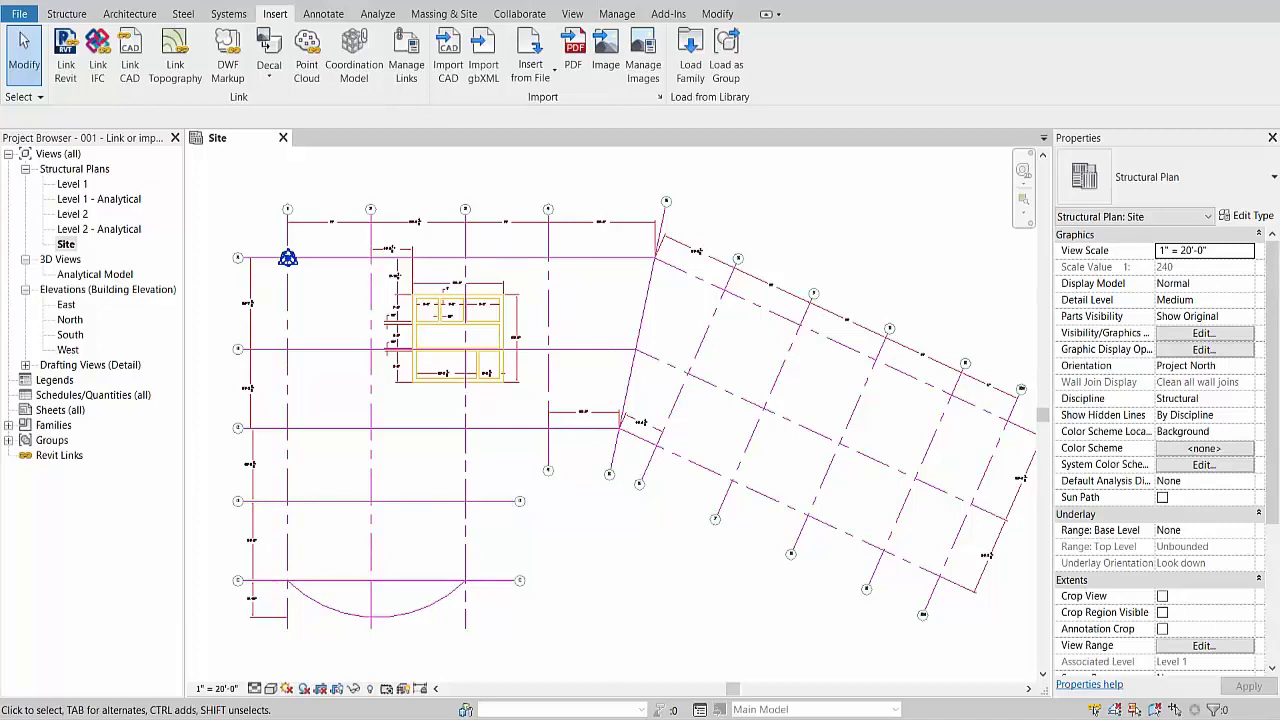
# Step: Import page 1 of 001.pdf at 300 DPI into the Pile Cap Standard Details drafting view and place it mid-view
pyautogui.click(26, 366)
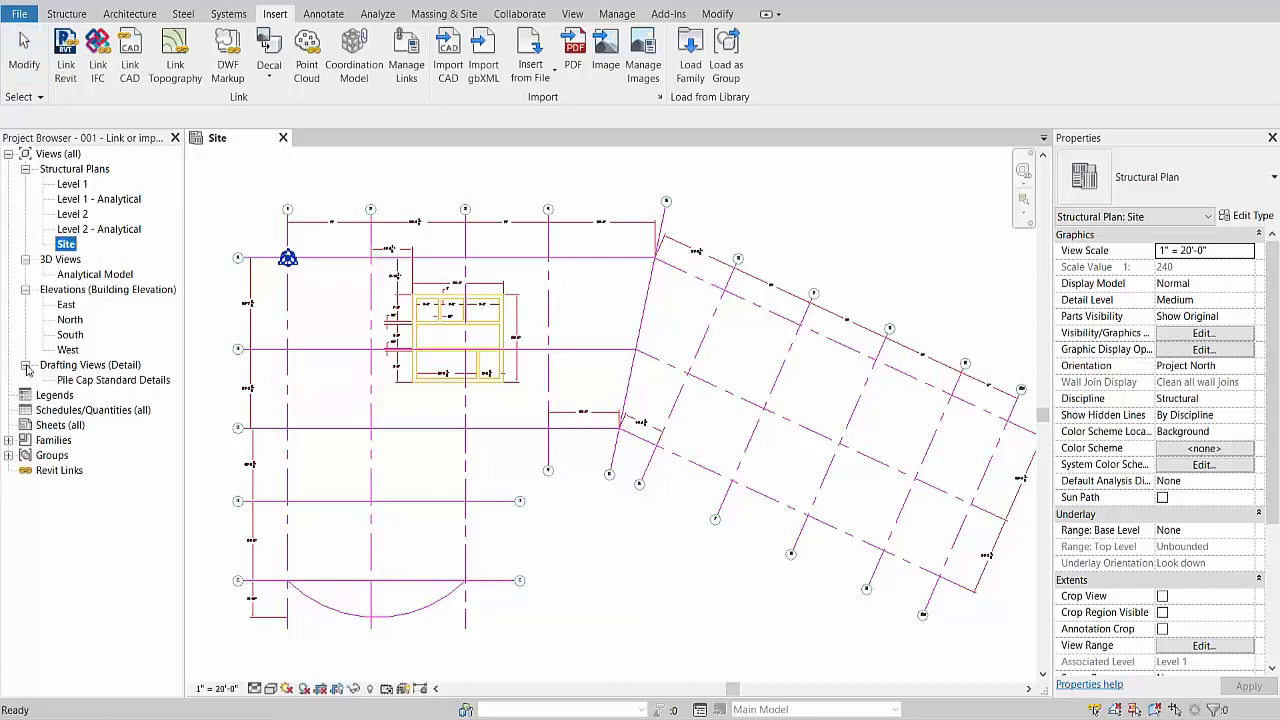
pyautogui.doubleClick(115, 386)
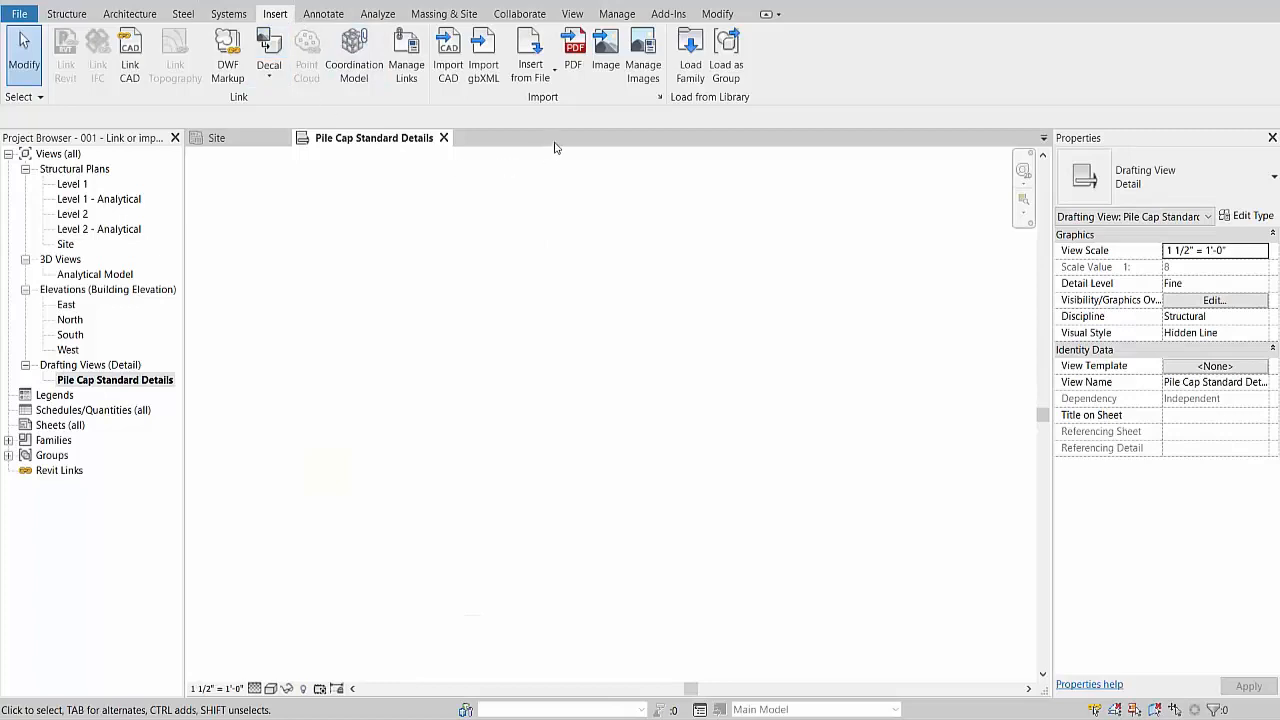
pyautogui.click(583, 66)
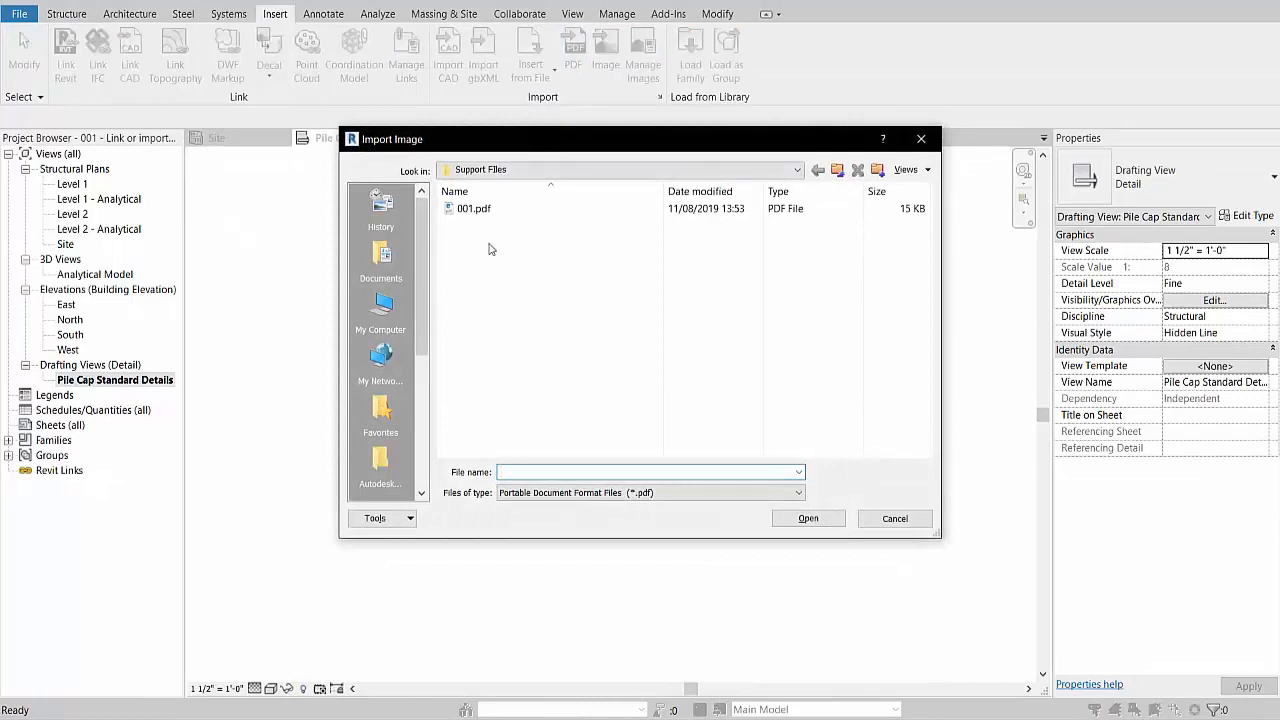
pyautogui.click(478, 210)
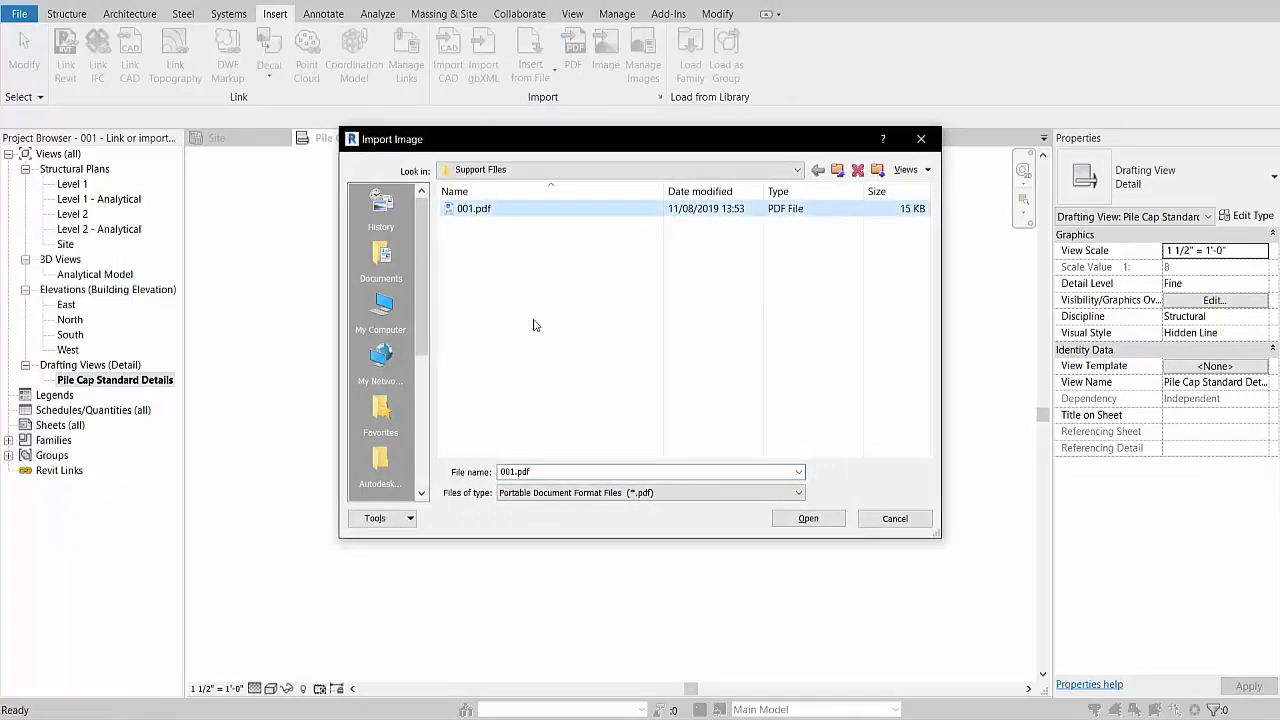
pyautogui.click(810, 519)
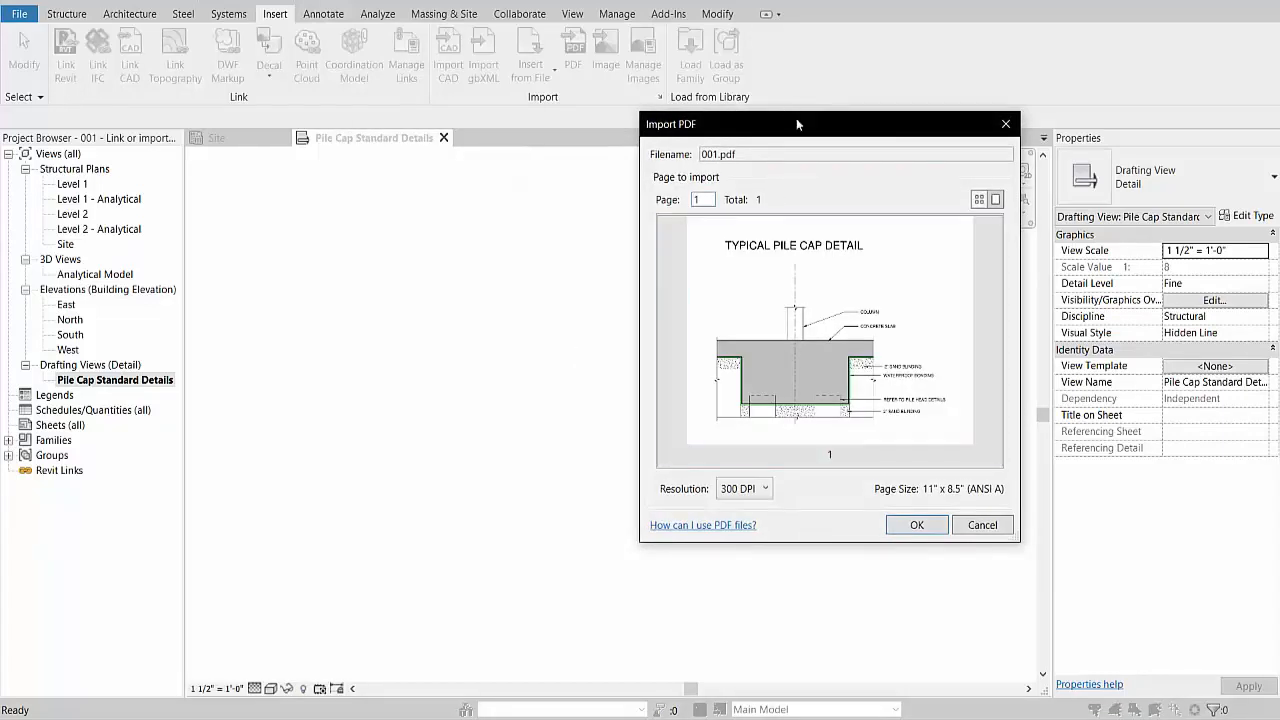
pyautogui.moveTo(798, 125); pyautogui.dragTo(764, 131)
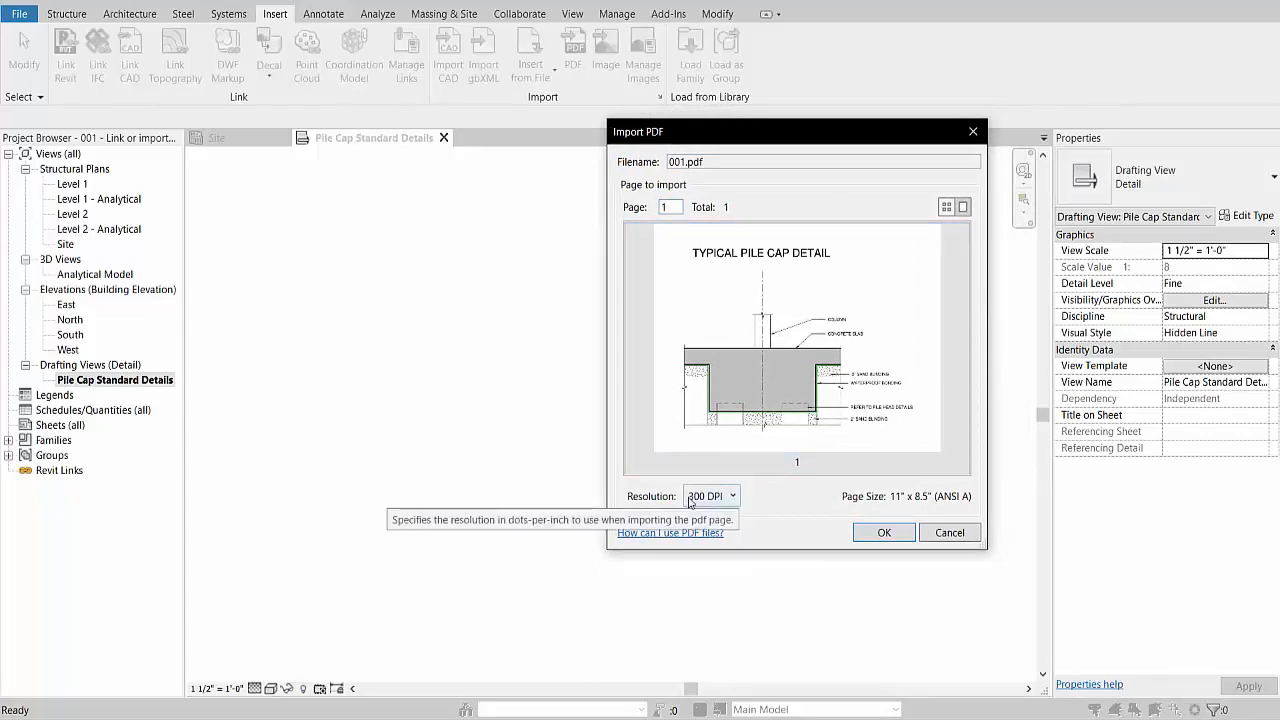
pyautogui.click(880, 533)
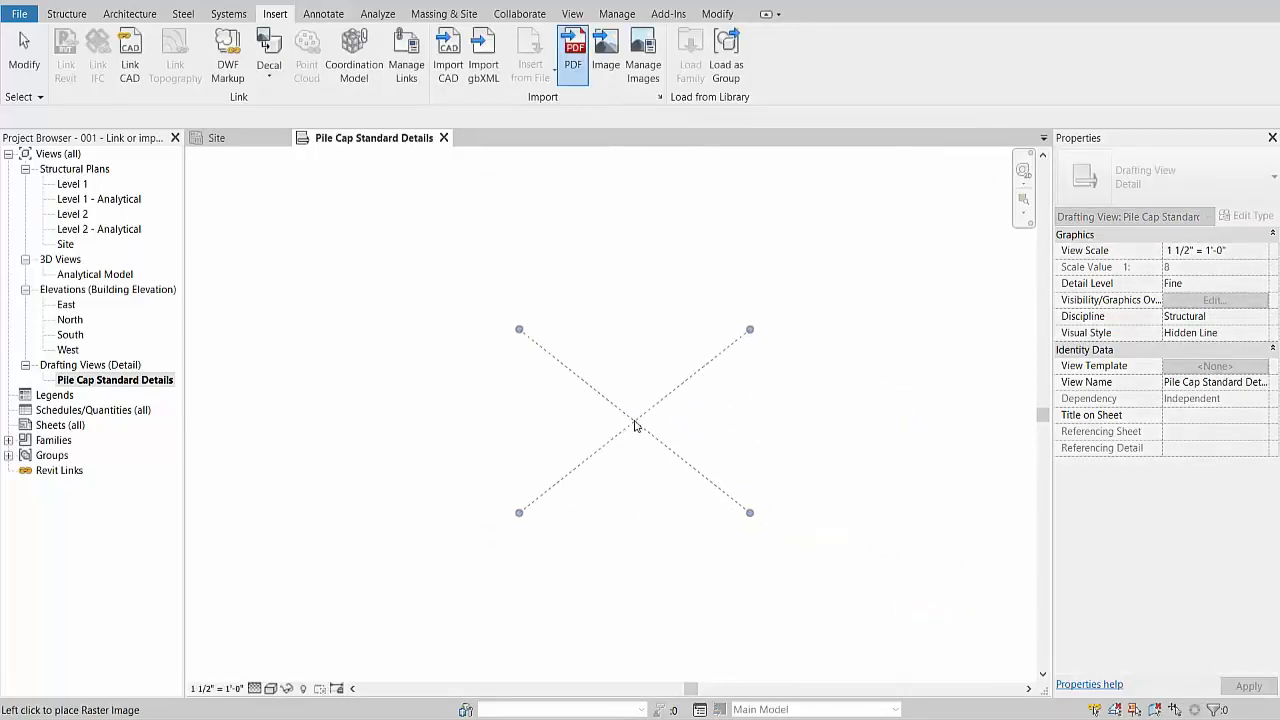
pyautogui.click(628, 420)
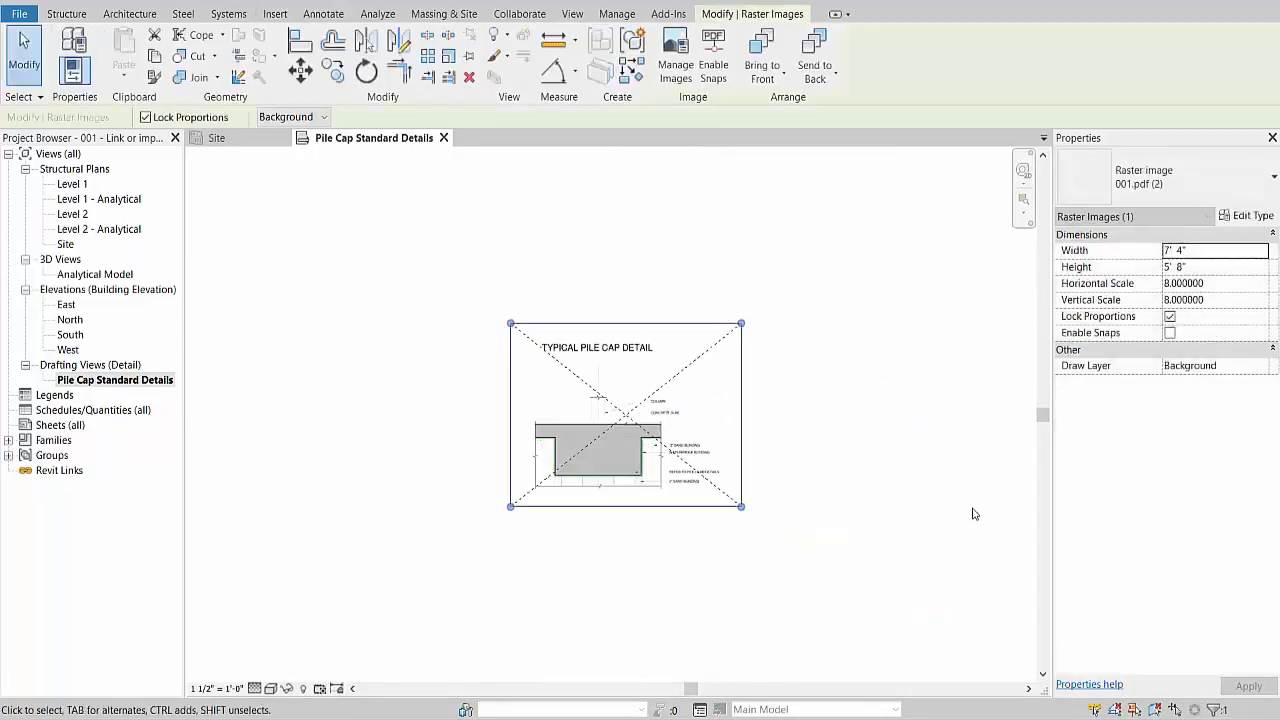
pyautogui.click(945, 518)
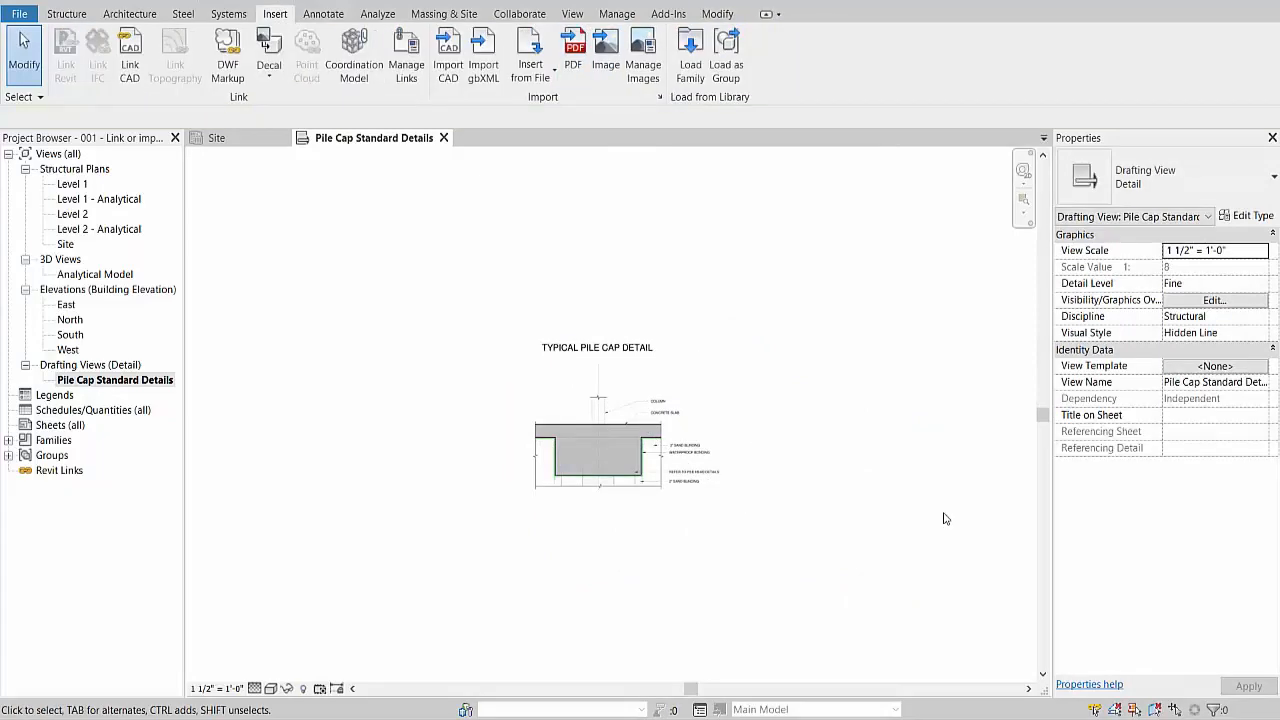
# Step: Examine the imported pile cap detail, its notes and the option for snapping to the PDF's vector data
pyautogui.scroll(3, 599, 431)
pyautogui.scroll(2, 599, 431)
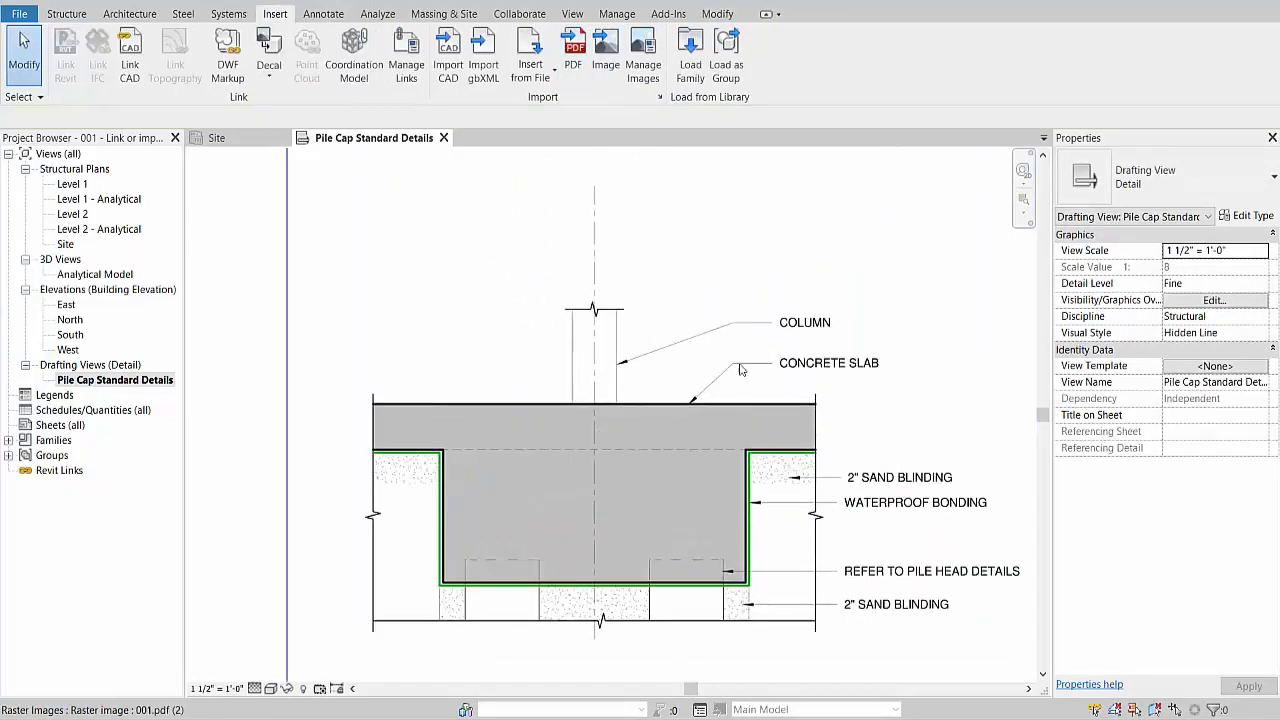
pyautogui.moveTo(772, 350); pyautogui.dragTo(721, 404, button='middle')
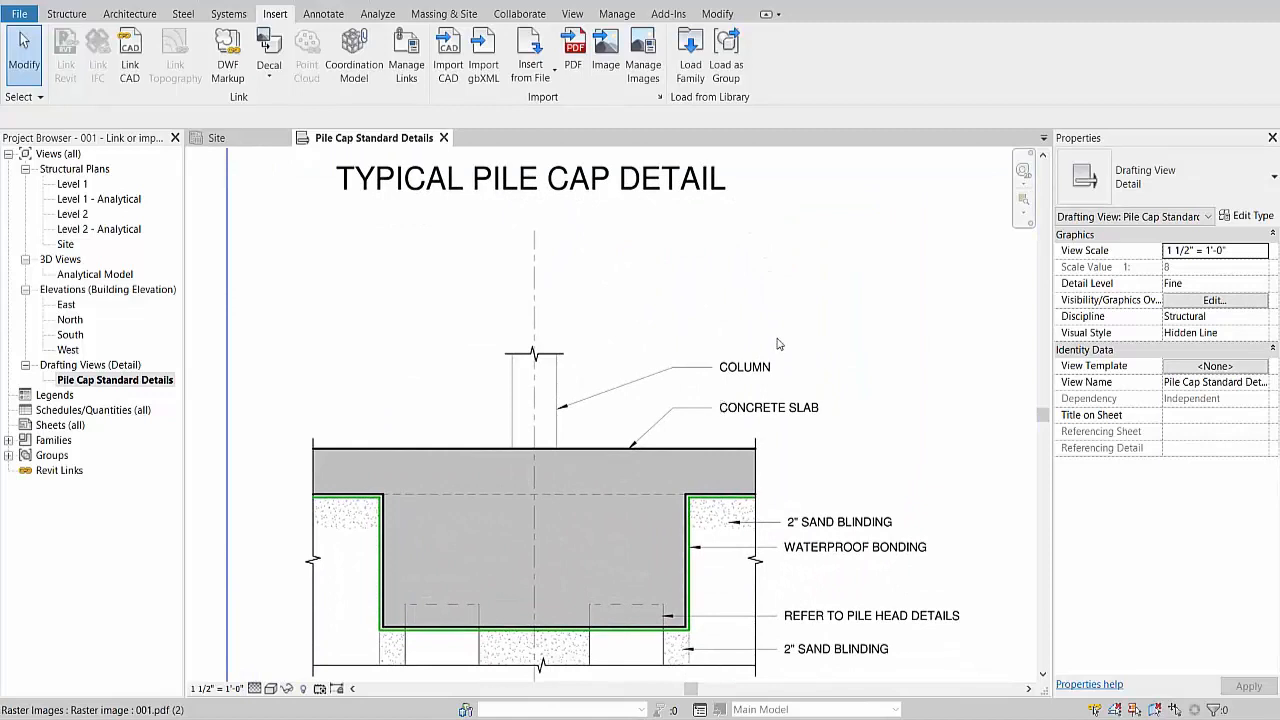
pyautogui.scroll(-1, 778, 340)
pyautogui.moveTo(778, 340); pyautogui.dragTo(730, 355, button='middle')
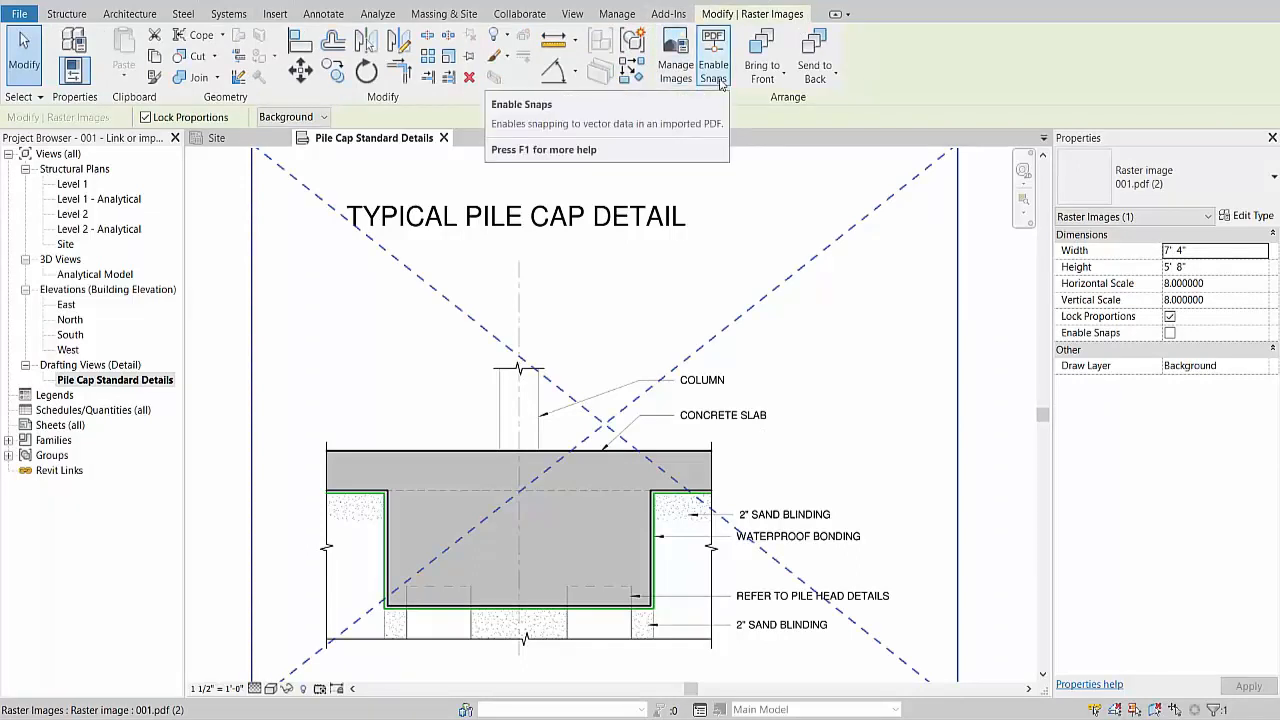
pyautogui.click(1005, 329)
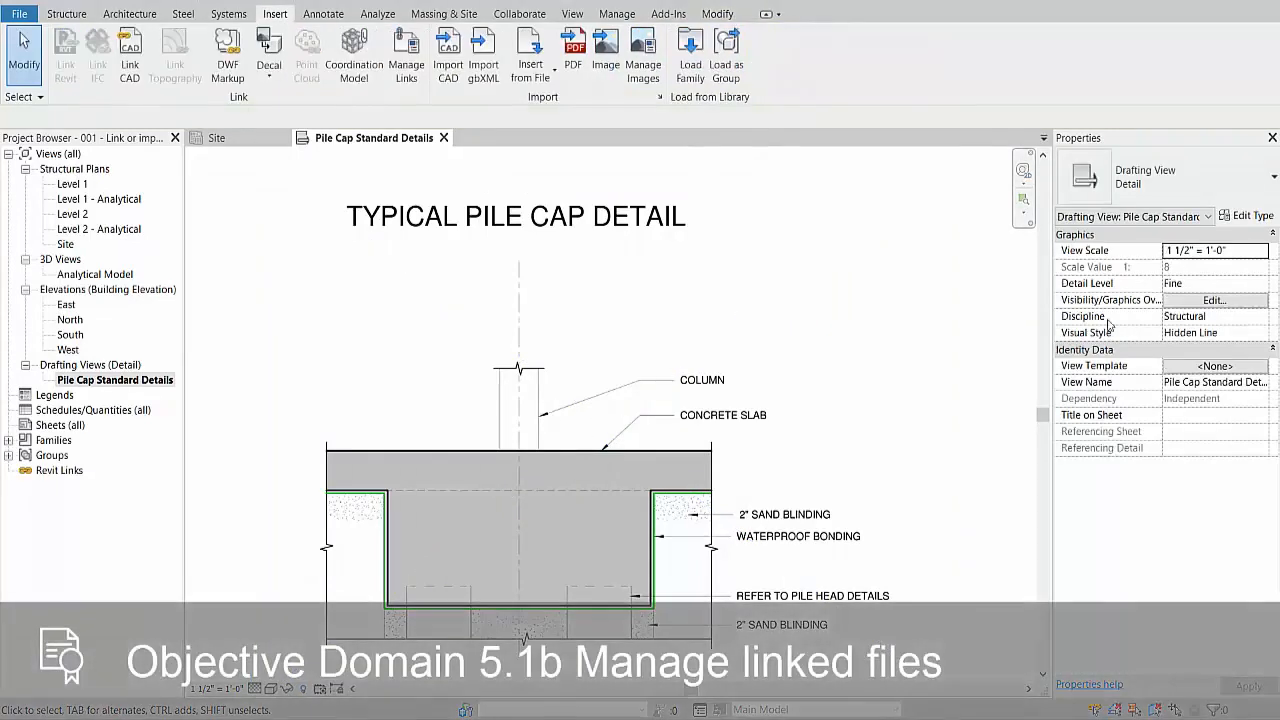
# Step: Return to the Site plan and reload the Grid Setting Out Imperial.dwg link through the CAD link management
pyautogui.click(243, 137)
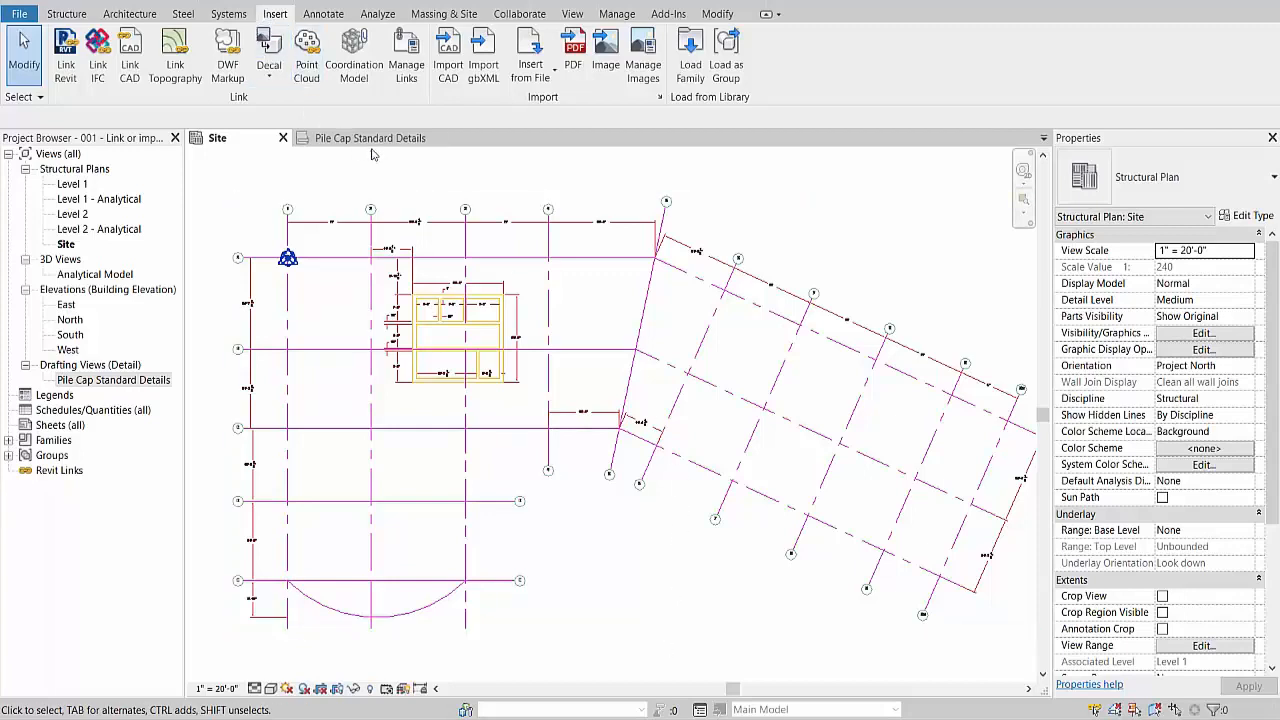
pyautogui.click(416, 72)
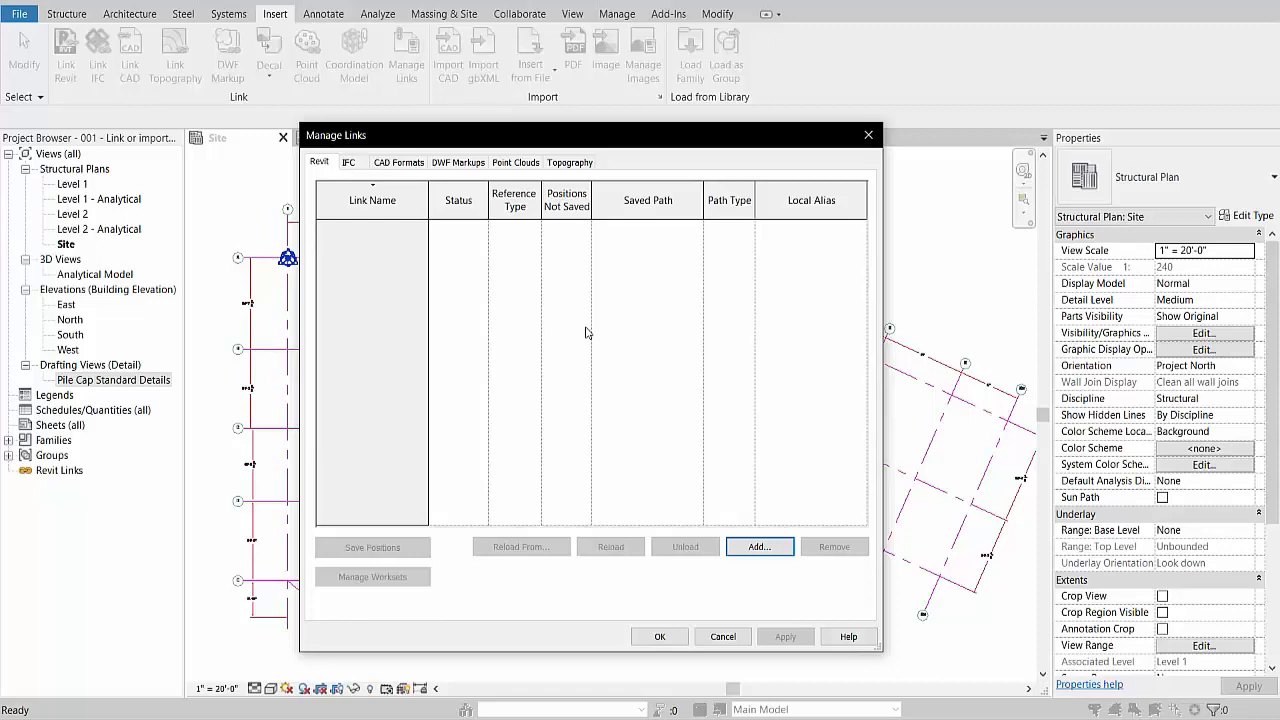
pyautogui.click(419, 163)
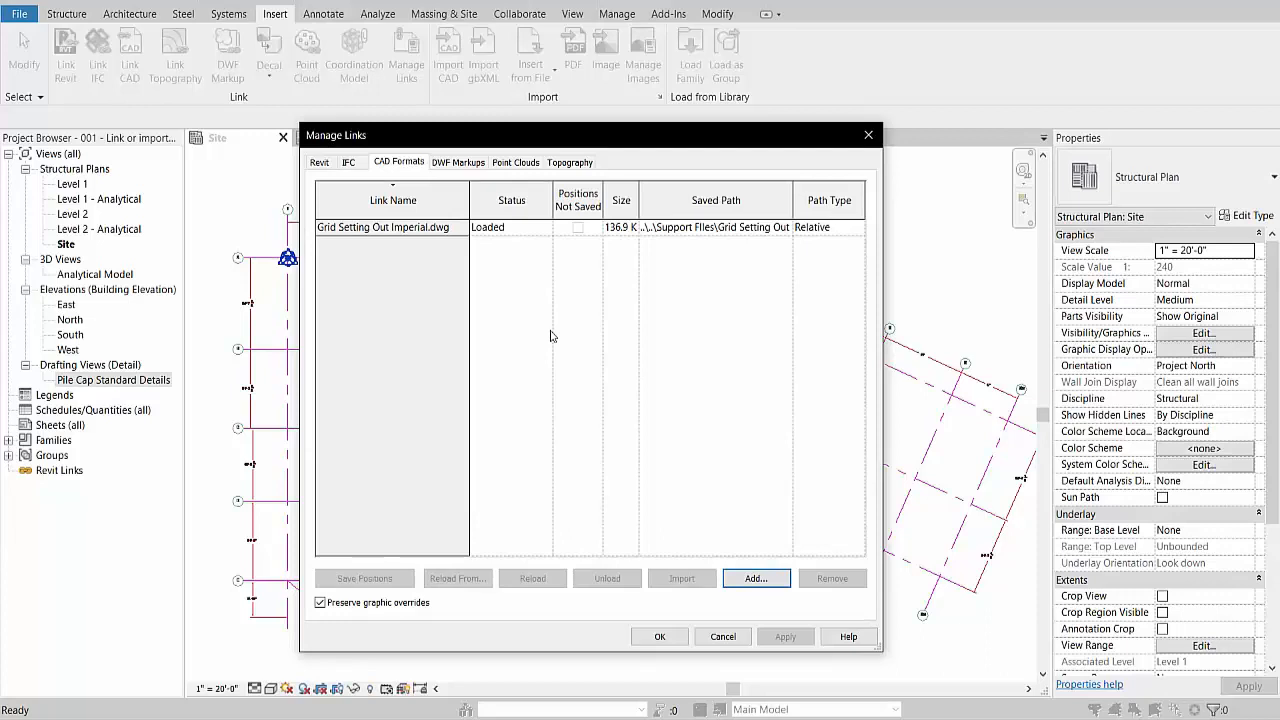
pyautogui.click(340, 228)
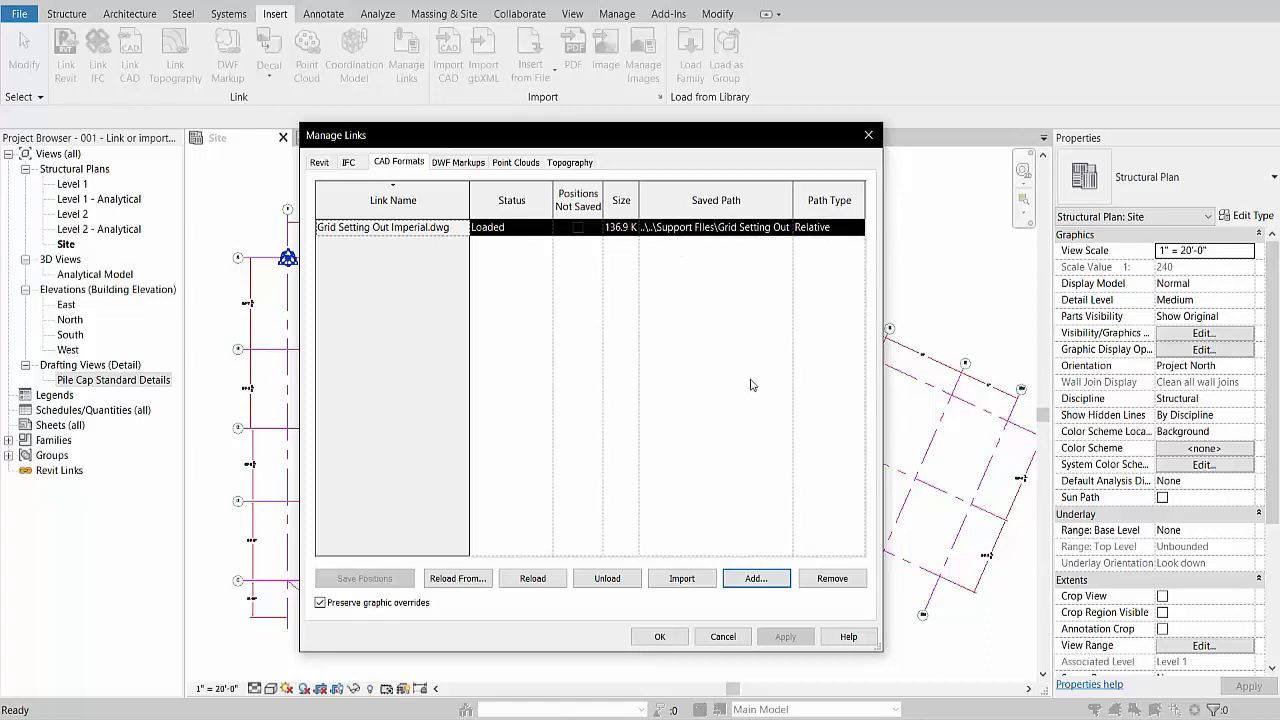
pyautogui.click(543, 582)
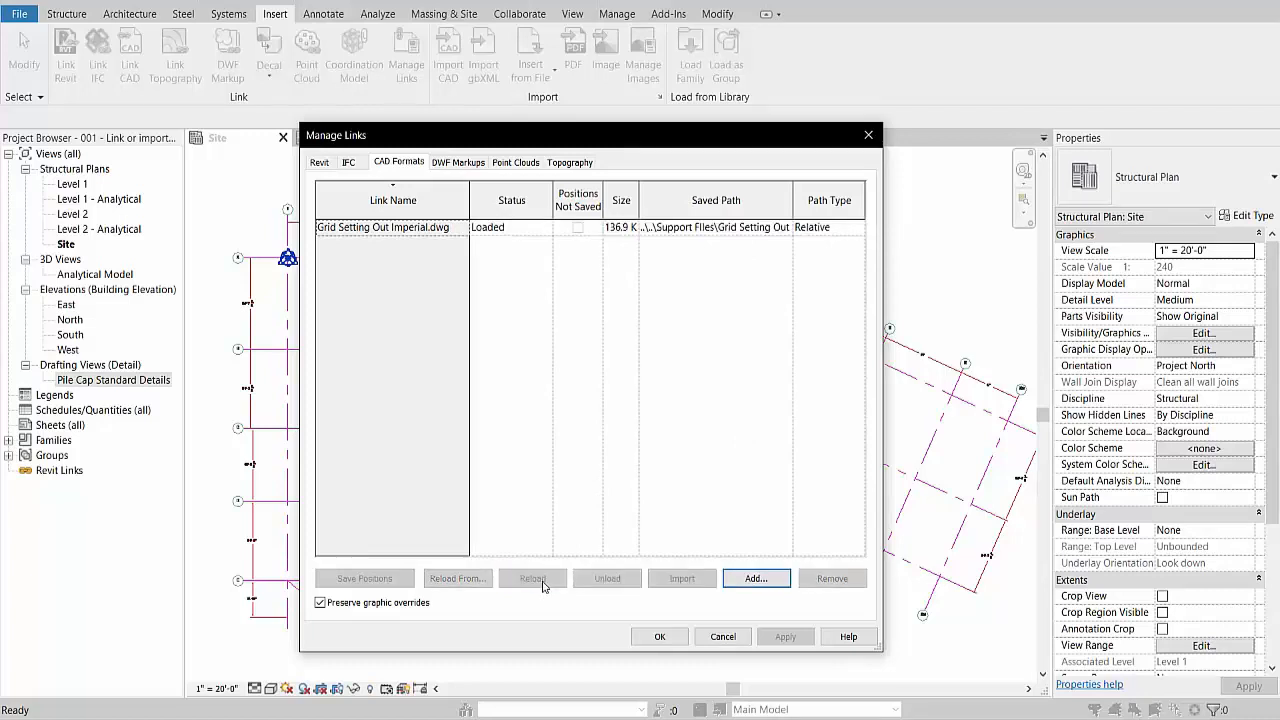
# Step: Review the Revit model and Grid Setting Out Imperial.dwg drawing in the project's link management, then close it
pyautogui.click(421, 228)
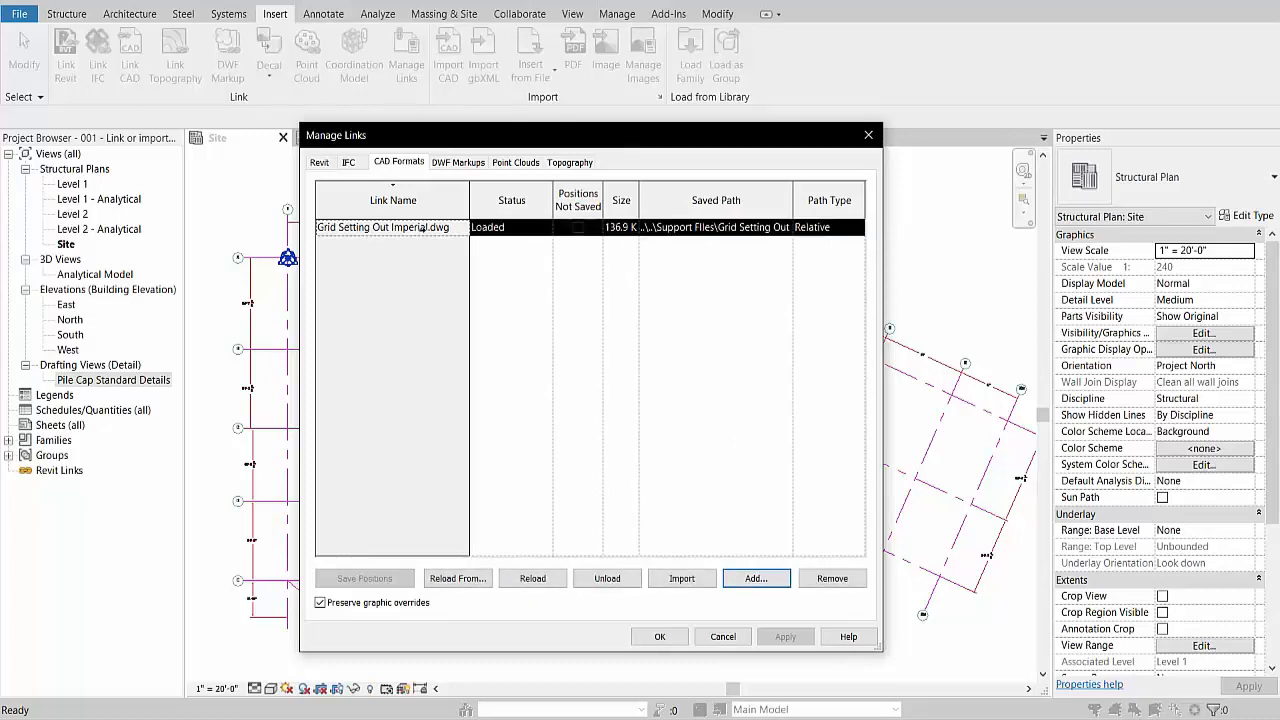
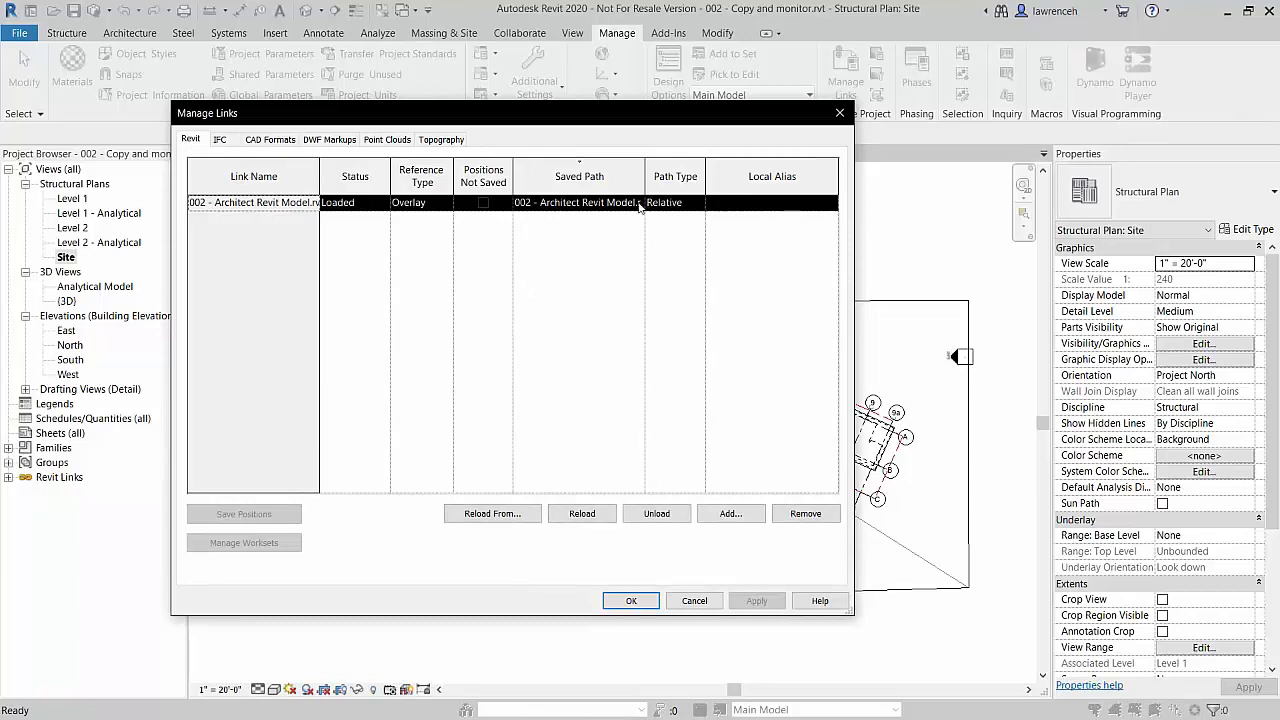
pyautogui.click(270, 140)
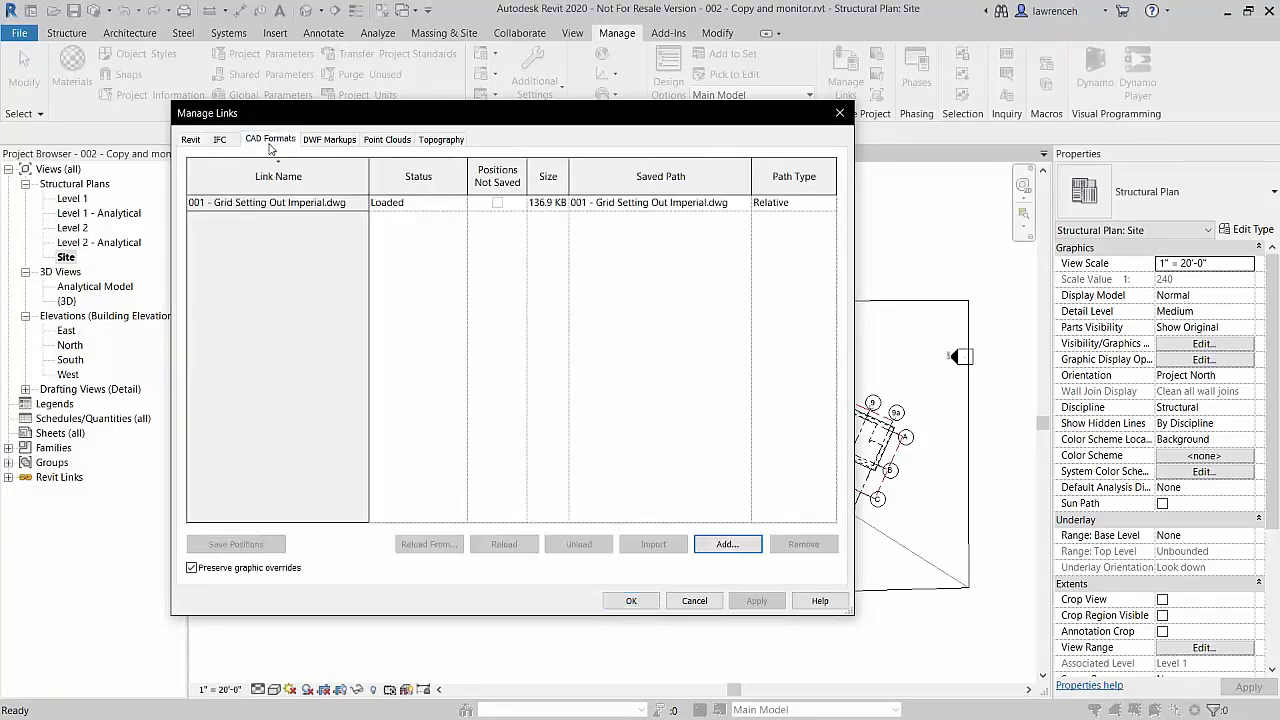
pyautogui.click(285, 202)
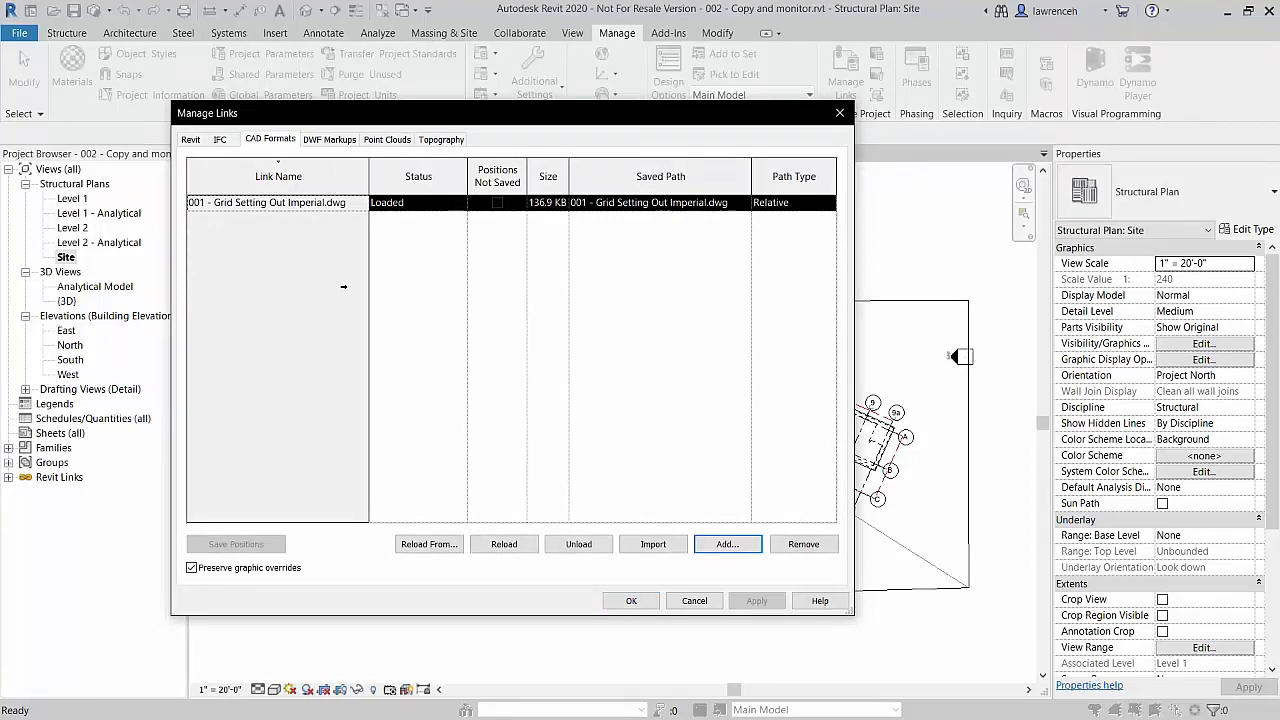
pyautogui.click(633, 601)
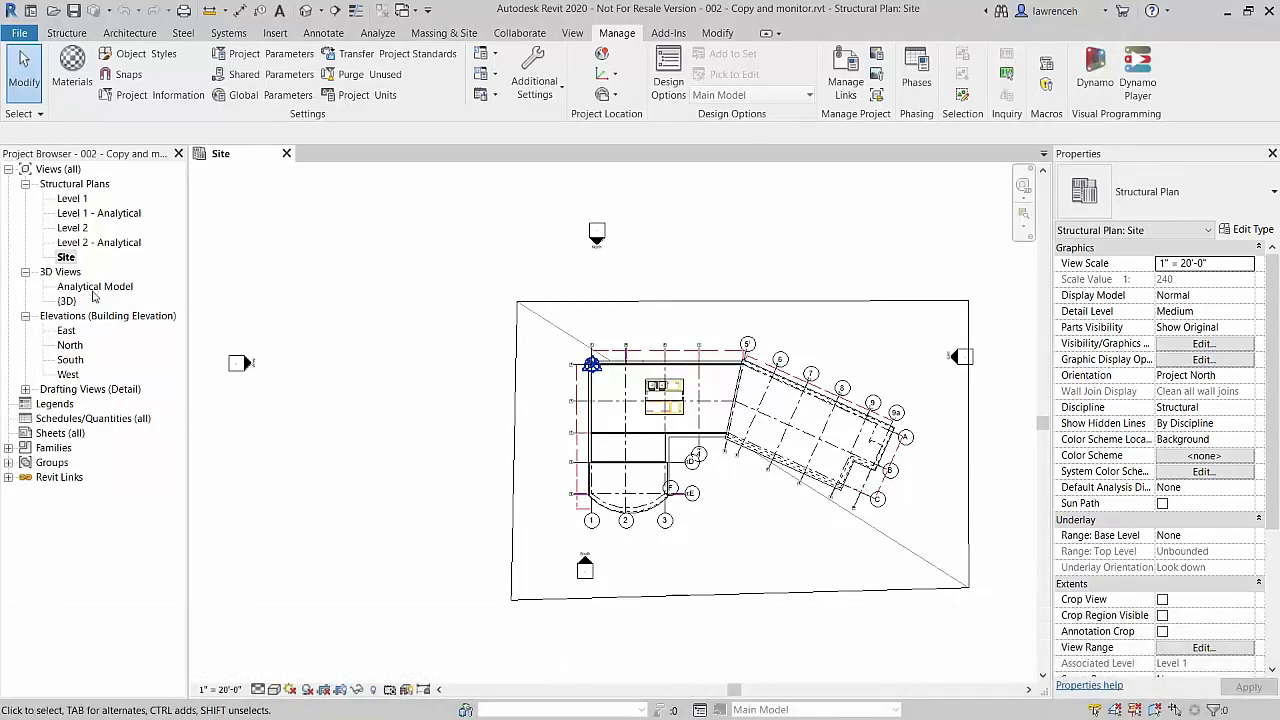
# Step: Open the South elevation and start Copy/Monitor on the linked 002 - Architect Revit Model.rvt
pyautogui.click(72, 360)
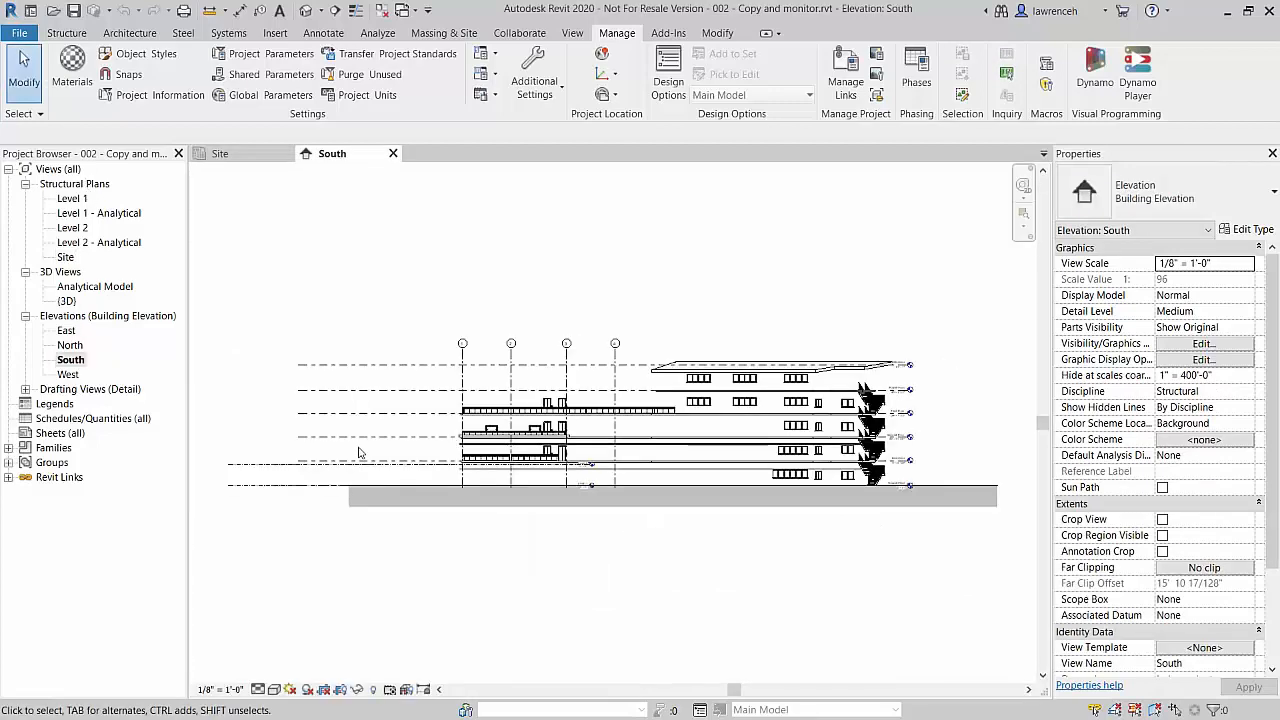
pyautogui.scroll(3, 920, 412)
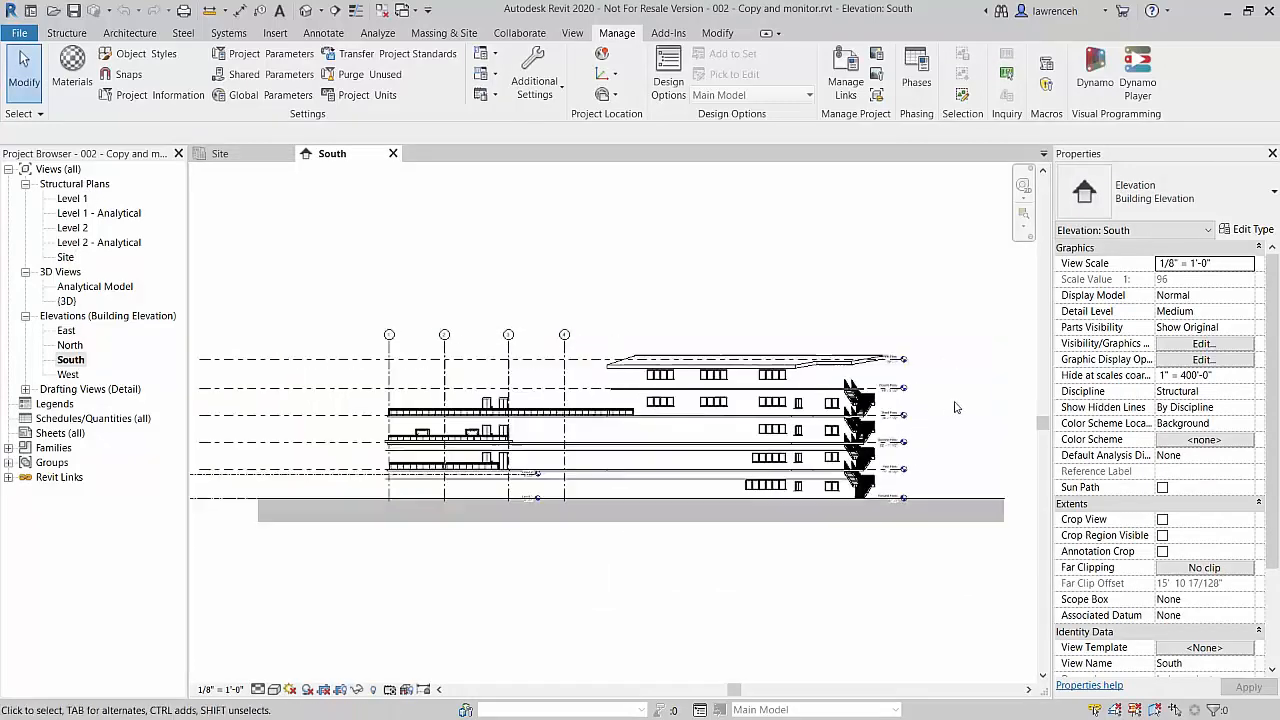
pyautogui.moveTo(924, 414); pyautogui.dragTo(884, 396, button='middle')
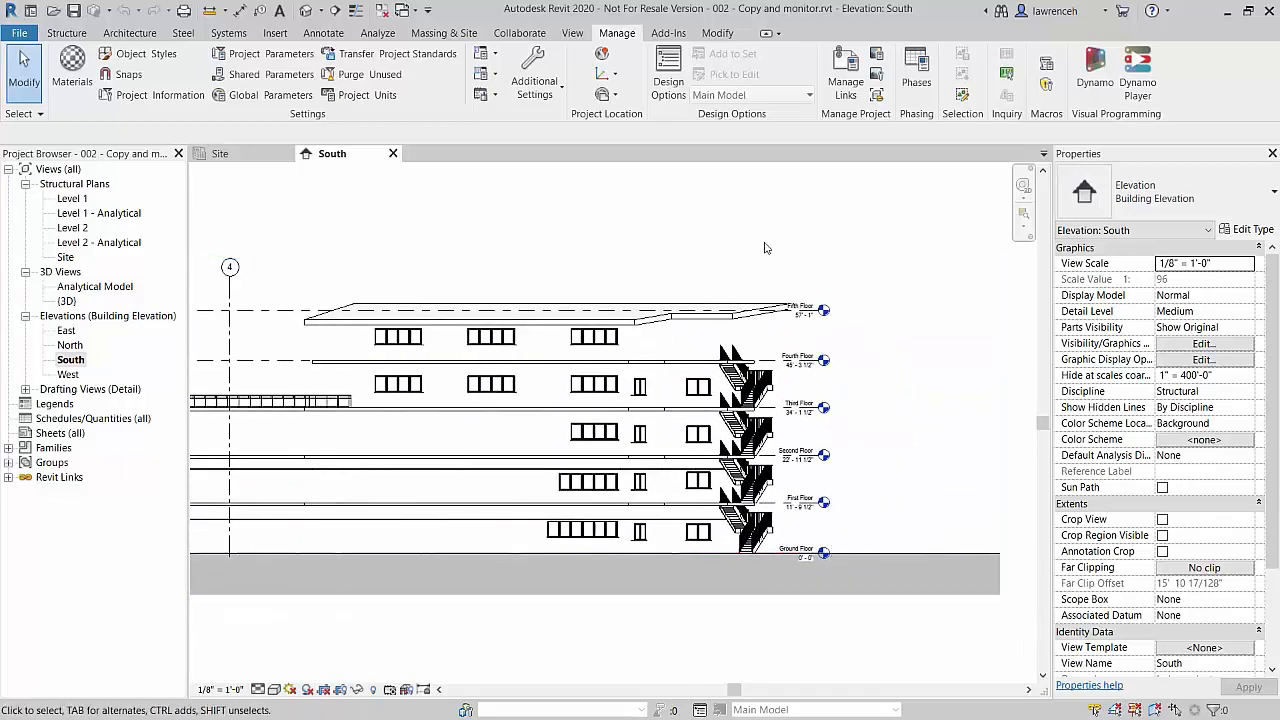
pyautogui.moveTo(745, 217); pyautogui.dragTo(767, 226, button='middle')
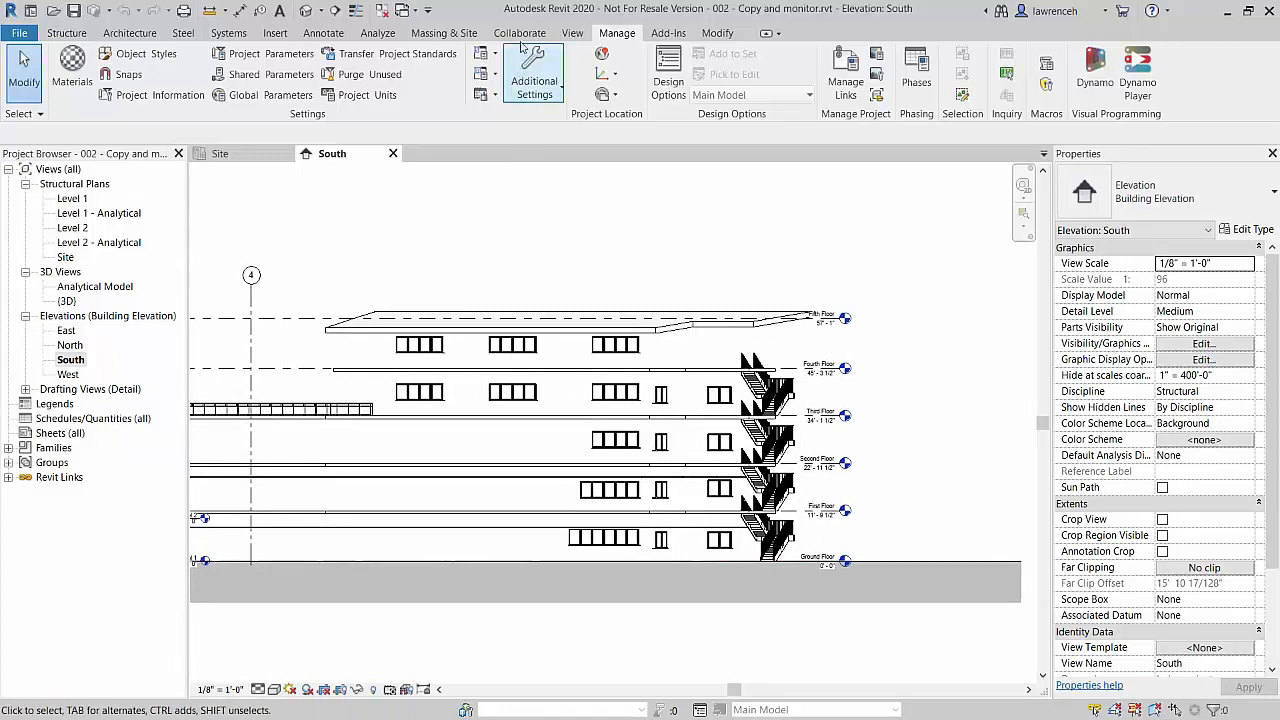
pyautogui.click(521, 34)
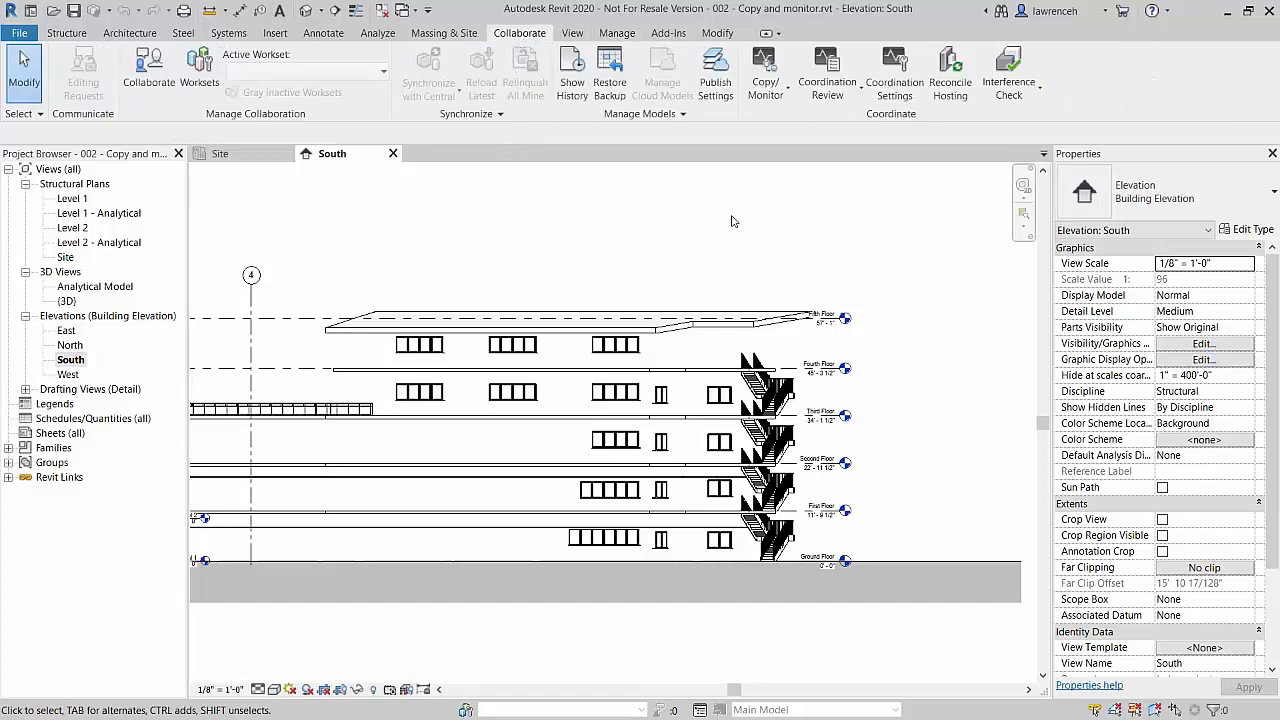
pyautogui.click(775, 68)
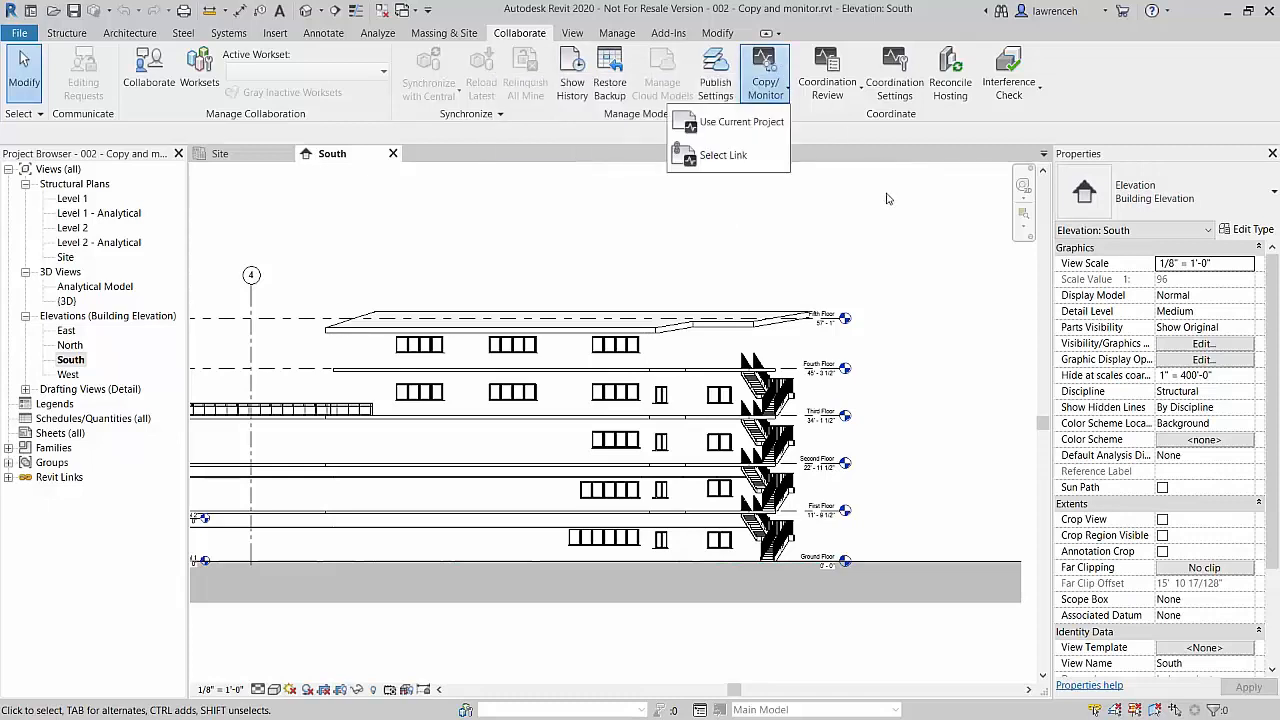
pyautogui.click(733, 158)
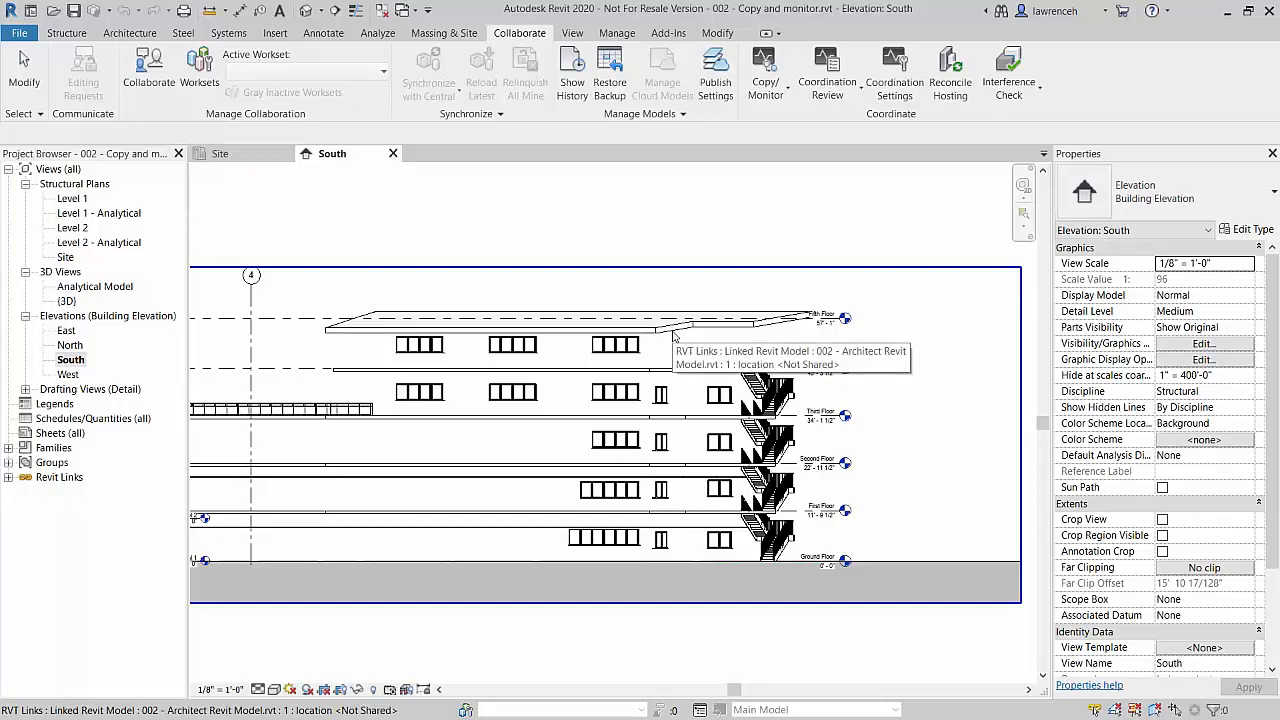
pyautogui.click(673, 337)
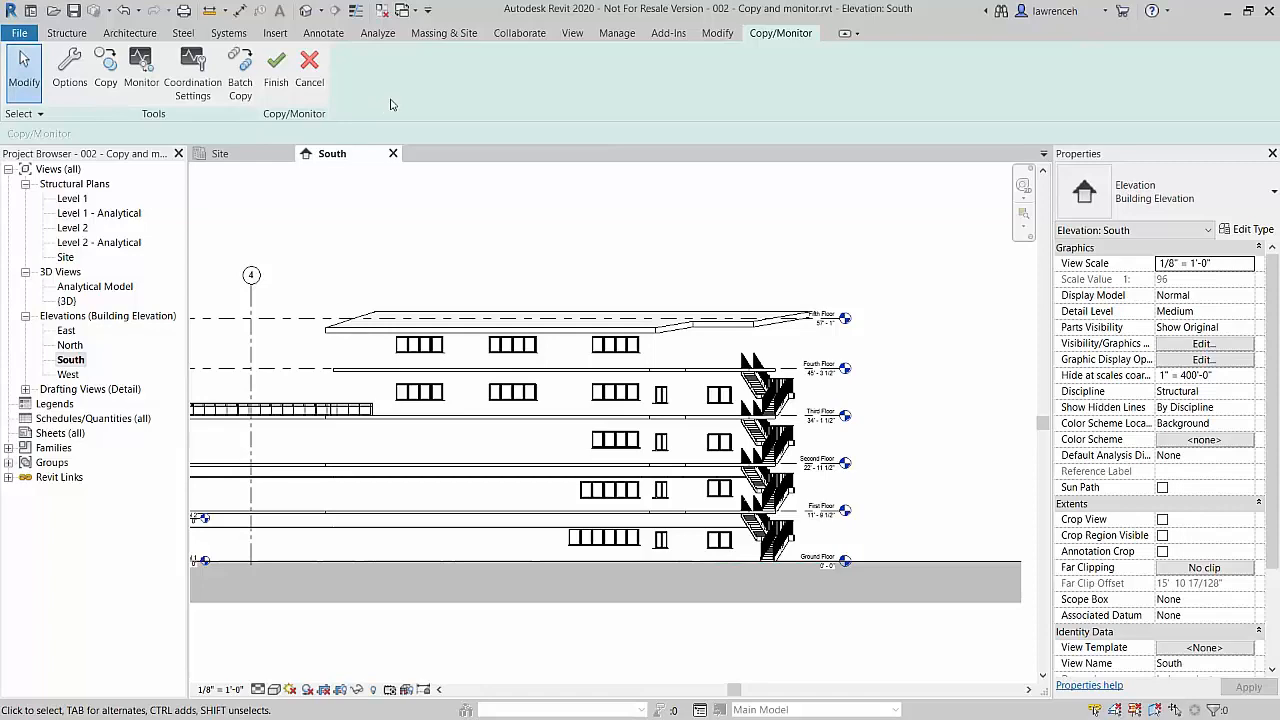
# Step: Open the Copy/Monitor options and check the new type choices for the Arch Levels - Circle Datum level type
pyautogui.click(70, 88)
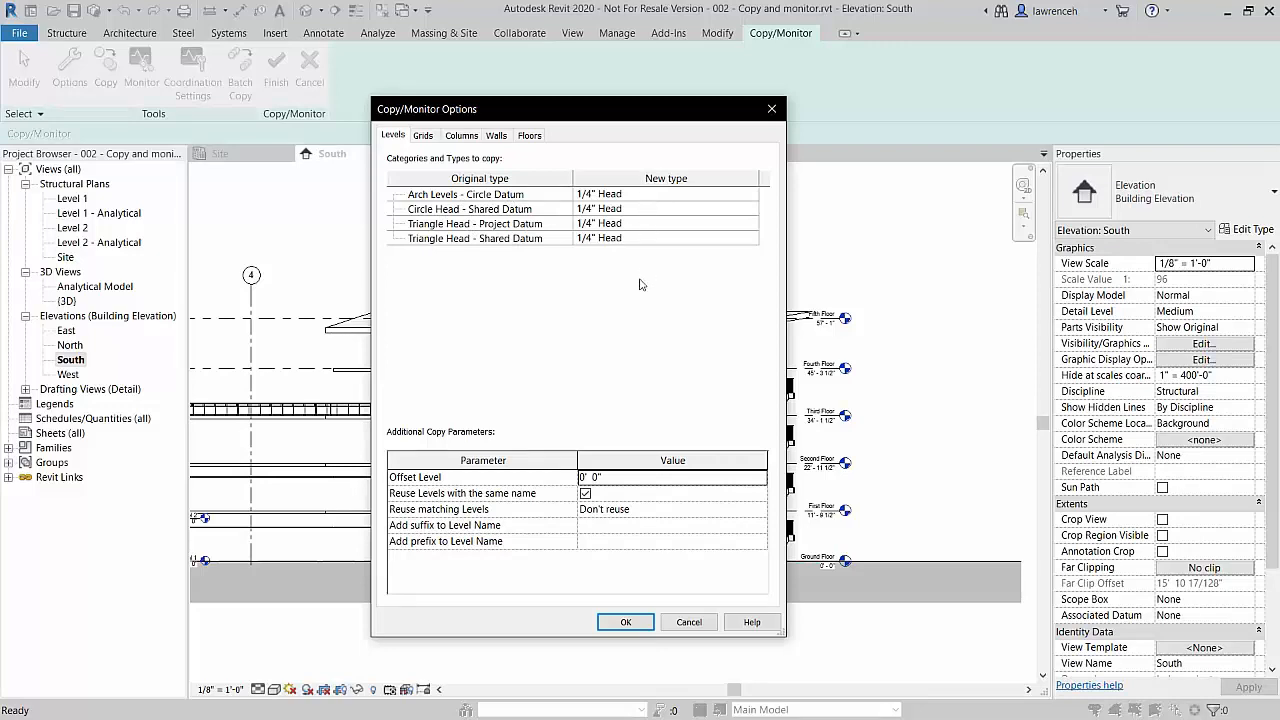
pyautogui.click(682, 194)
pyautogui.click(751, 195)
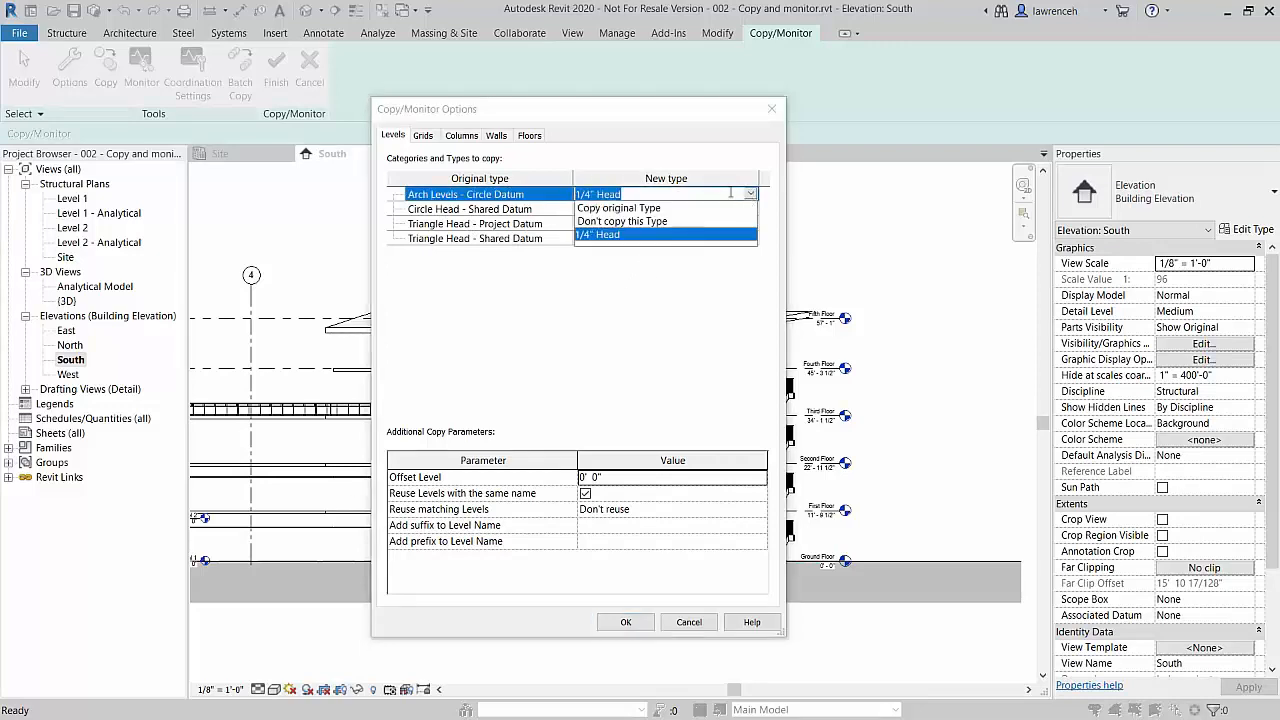
pyautogui.click(613, 351)
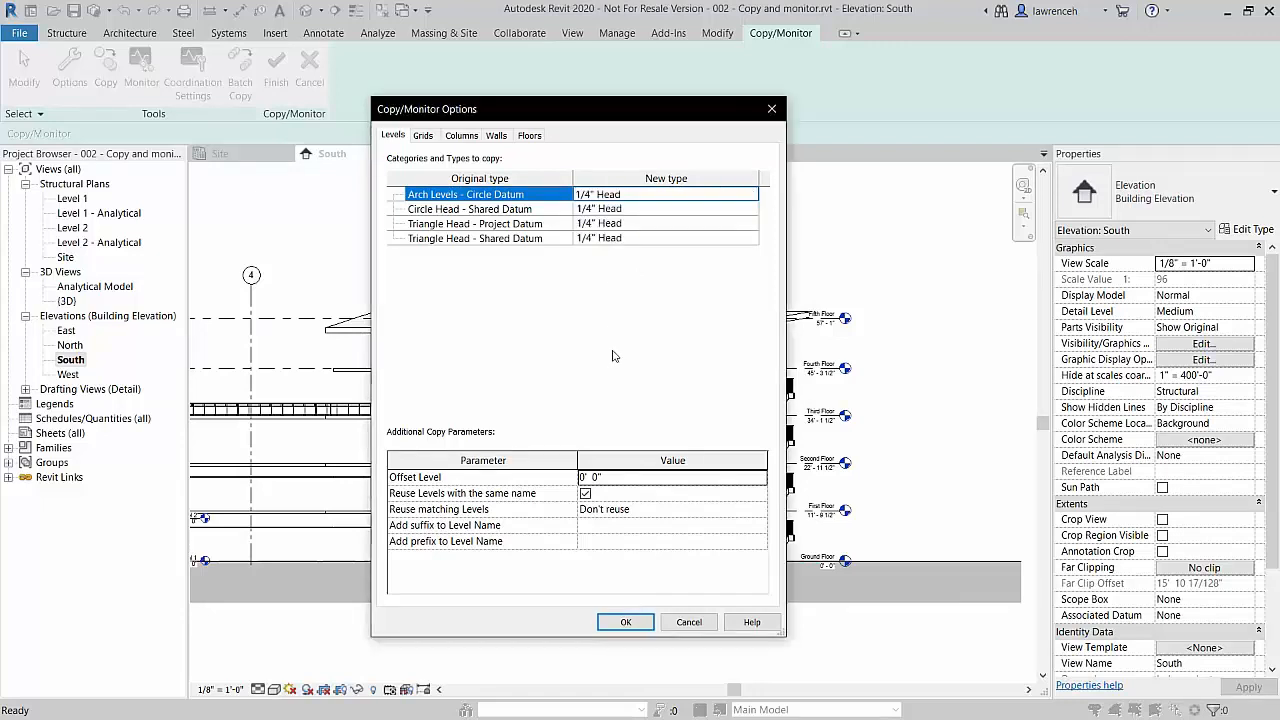
# Step: Set all three original grid types to Don't copy this Type, and check the column type mapping
pyautogui.click(423, 135)
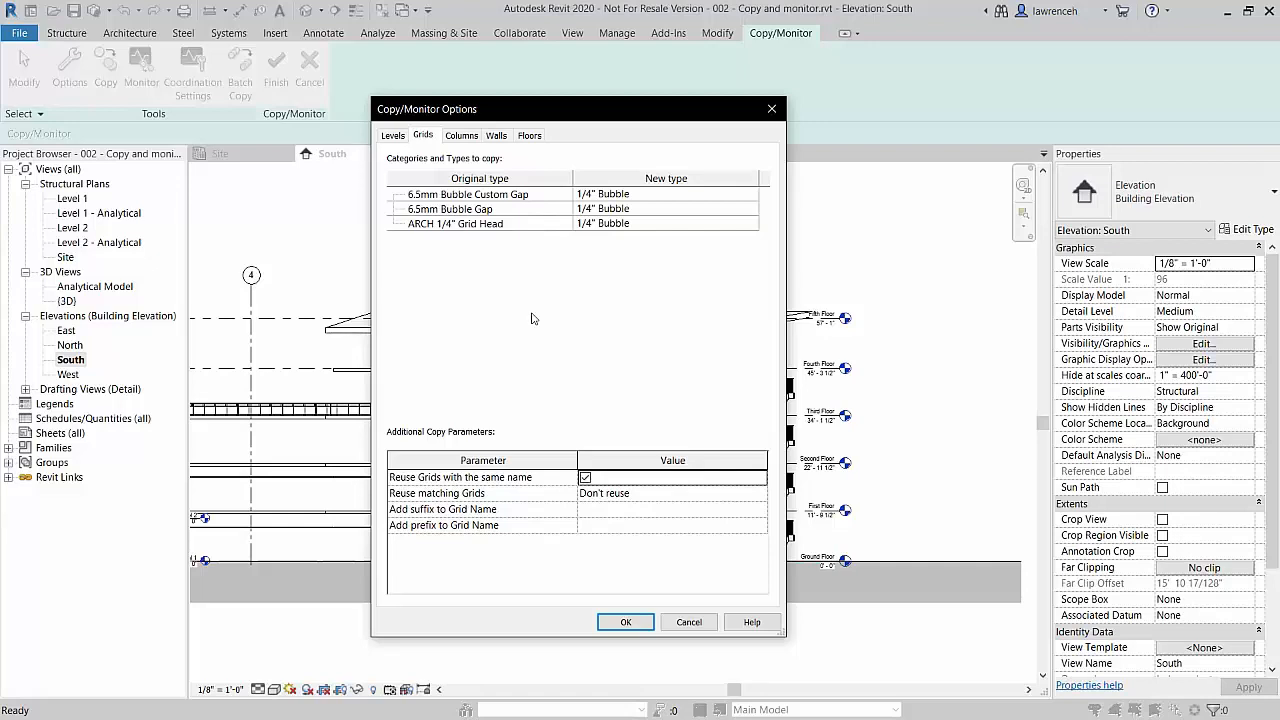
pyautogui.click(519, 196)
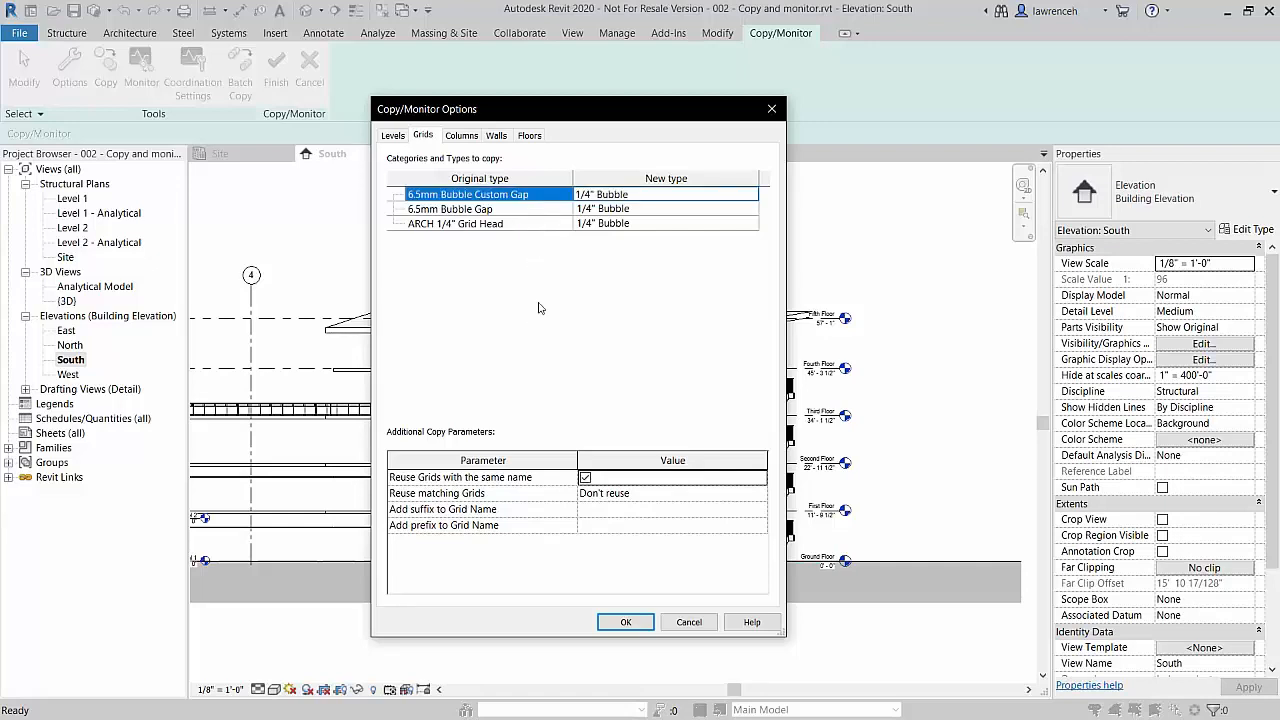
pyautogui.keyDown('shift'); pyautogui.click(518, 226); pyautogui.keyUp('shift')
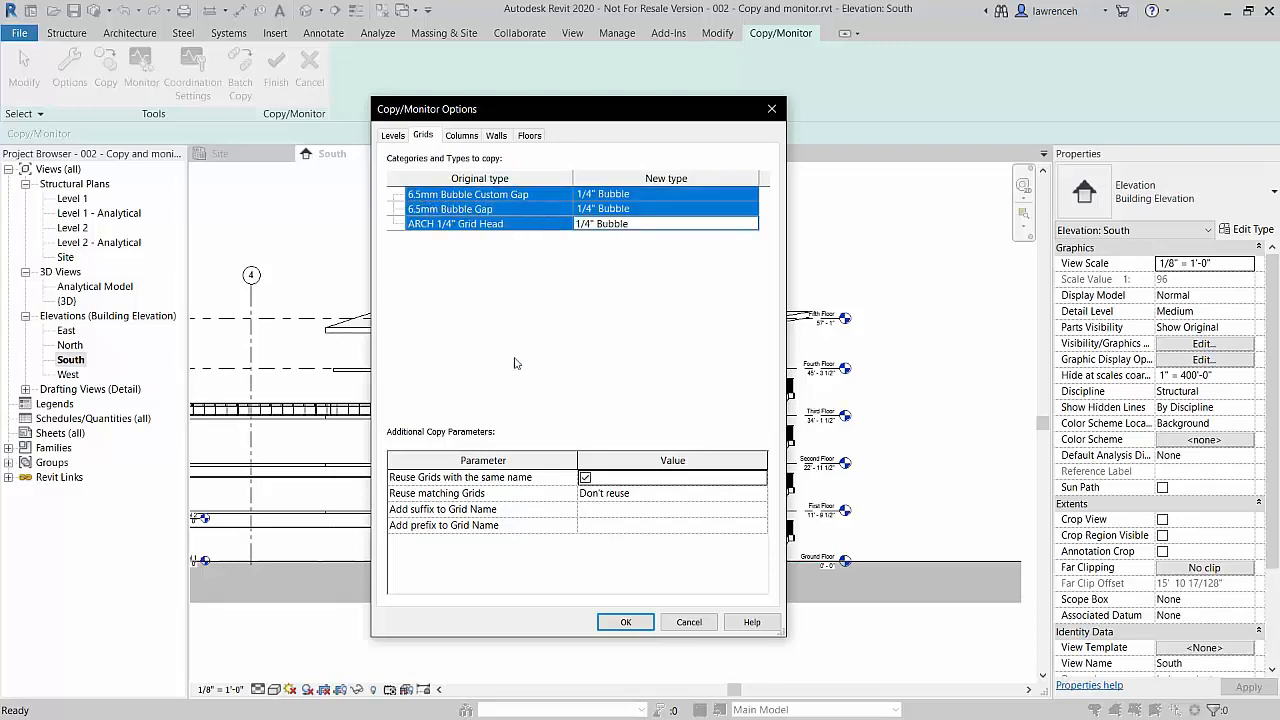
pyautogui.click(727, 197)
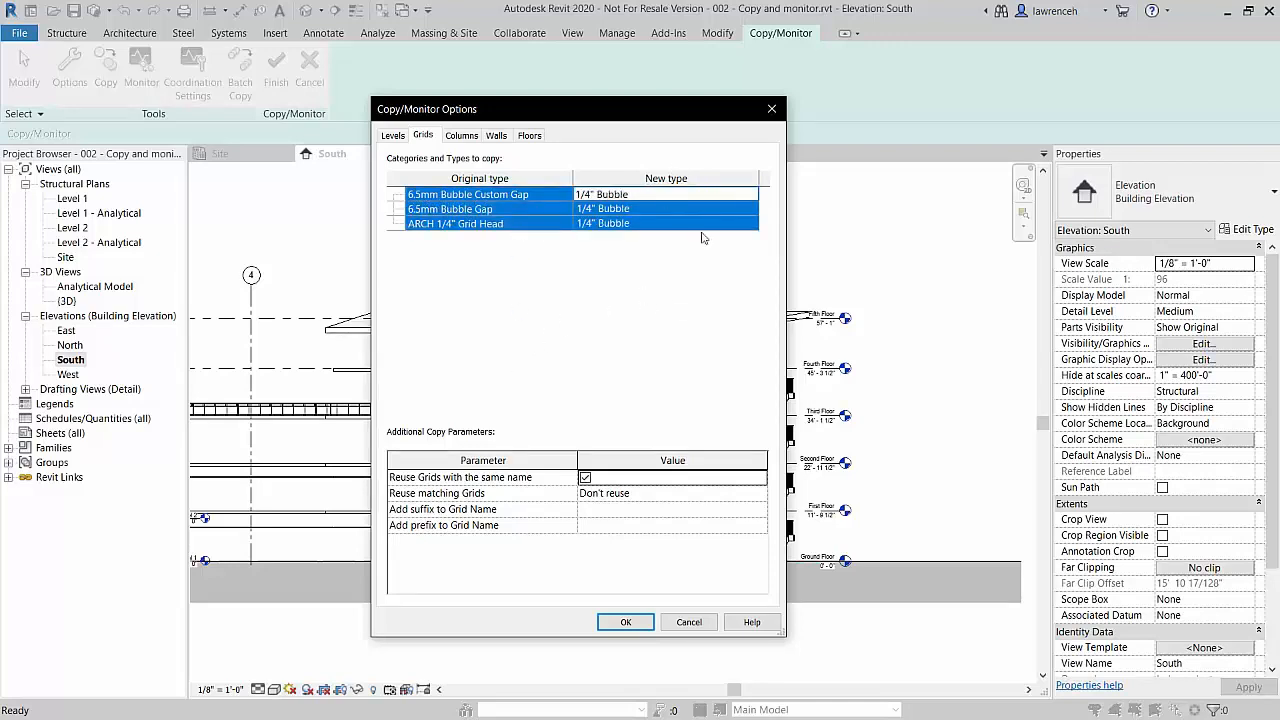
pyautogui.click(740, 194)
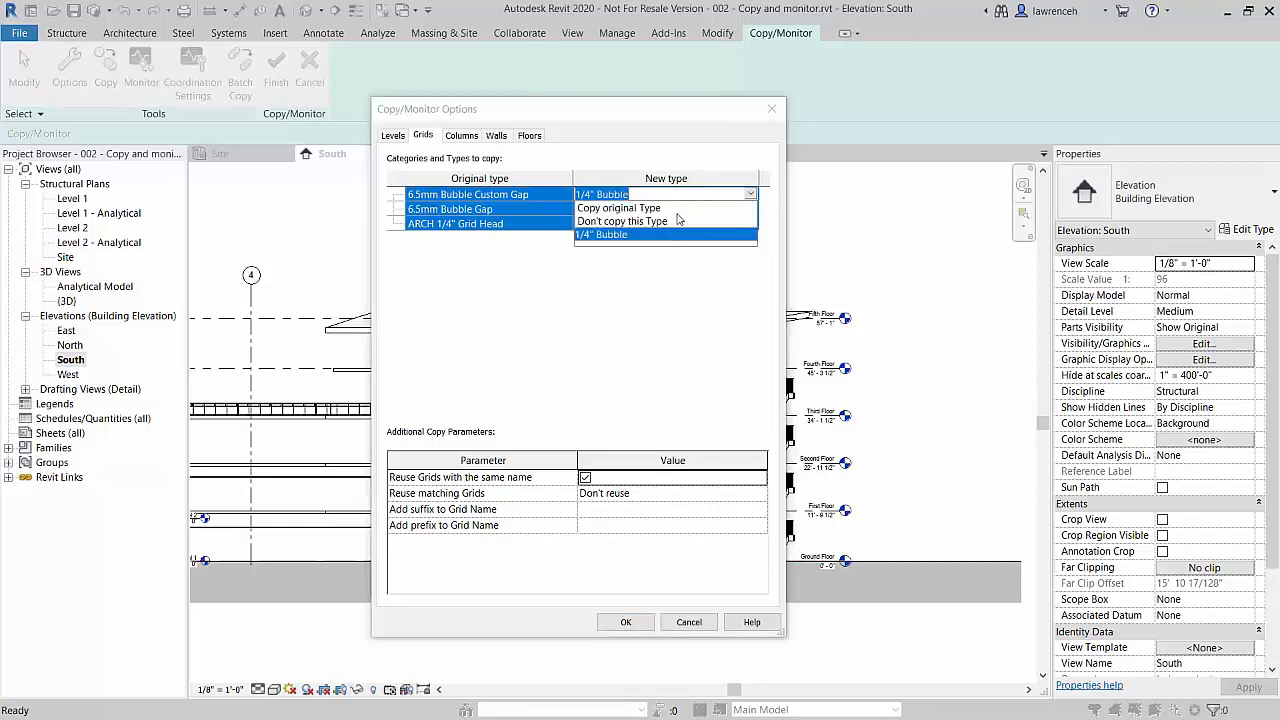
pyautogui.click(670, 221)
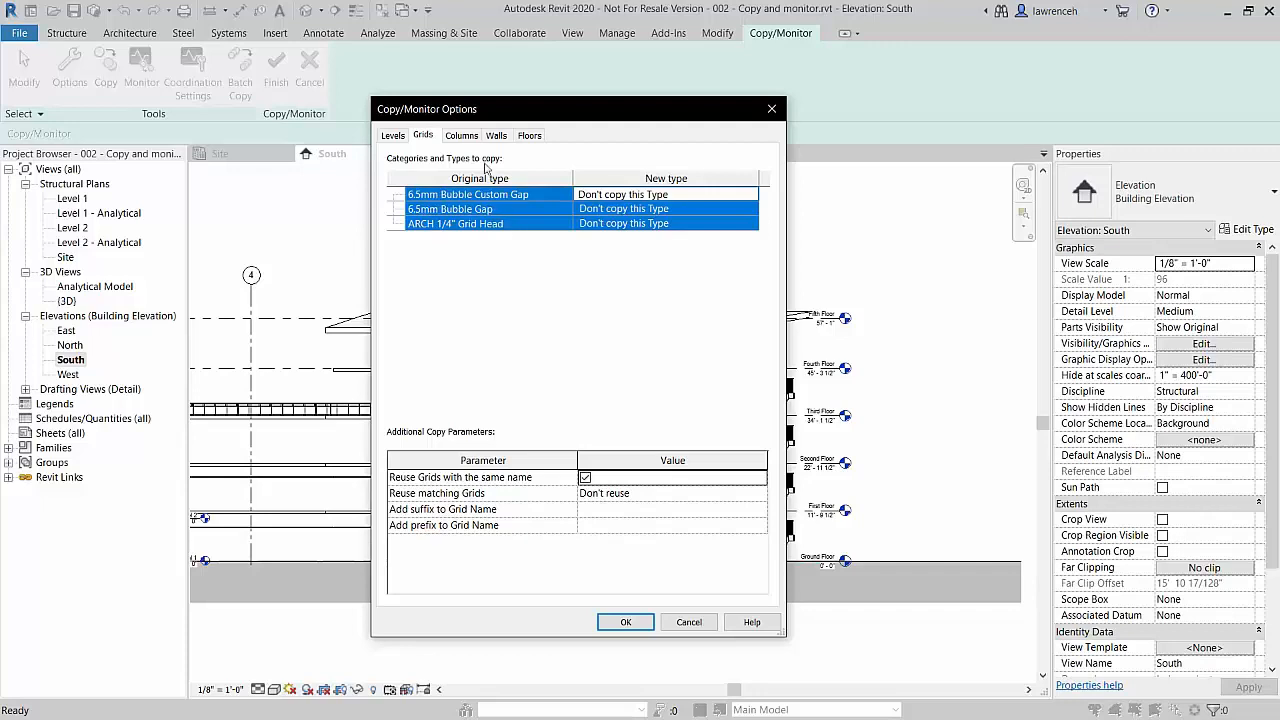
pyautogui.click(462, 136)
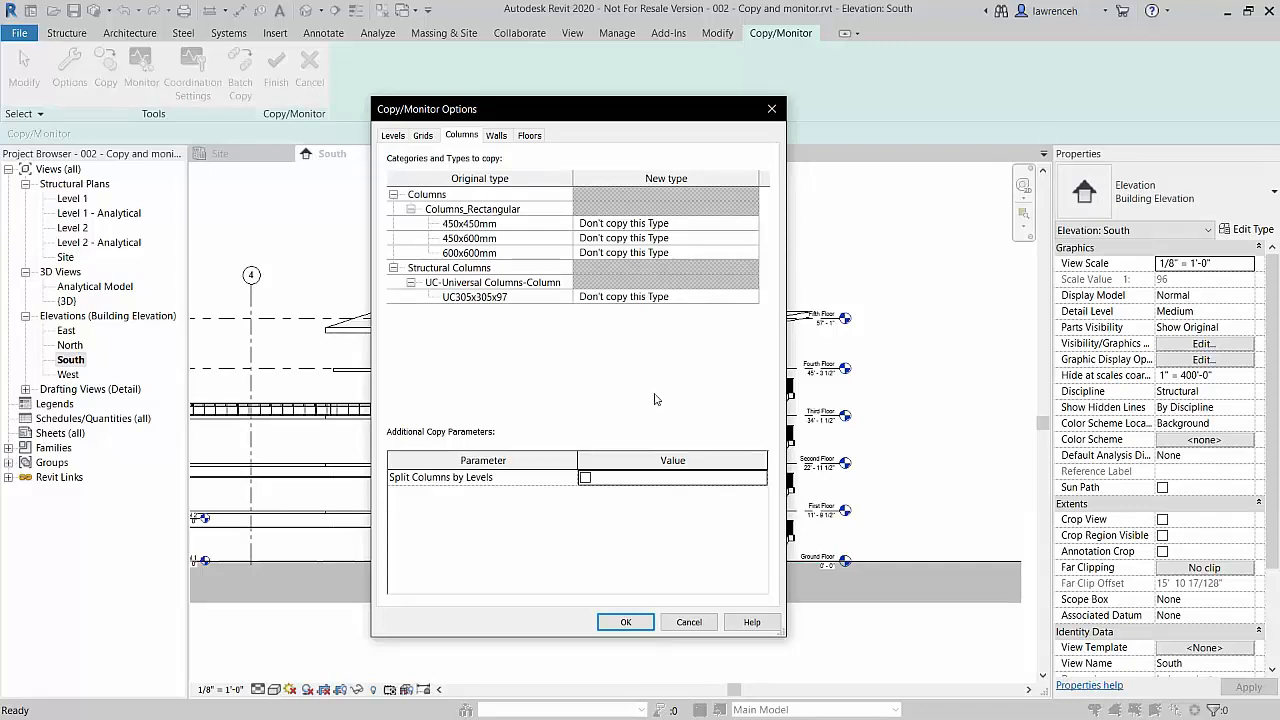
# Step: Set every wall type from Curtain_Wall-Empty through Wall-Subs_100Blk-75Con-100Blk to Don't copy this Type, leaving out Concept Wall 10"
pyautogui.click(497, 135)
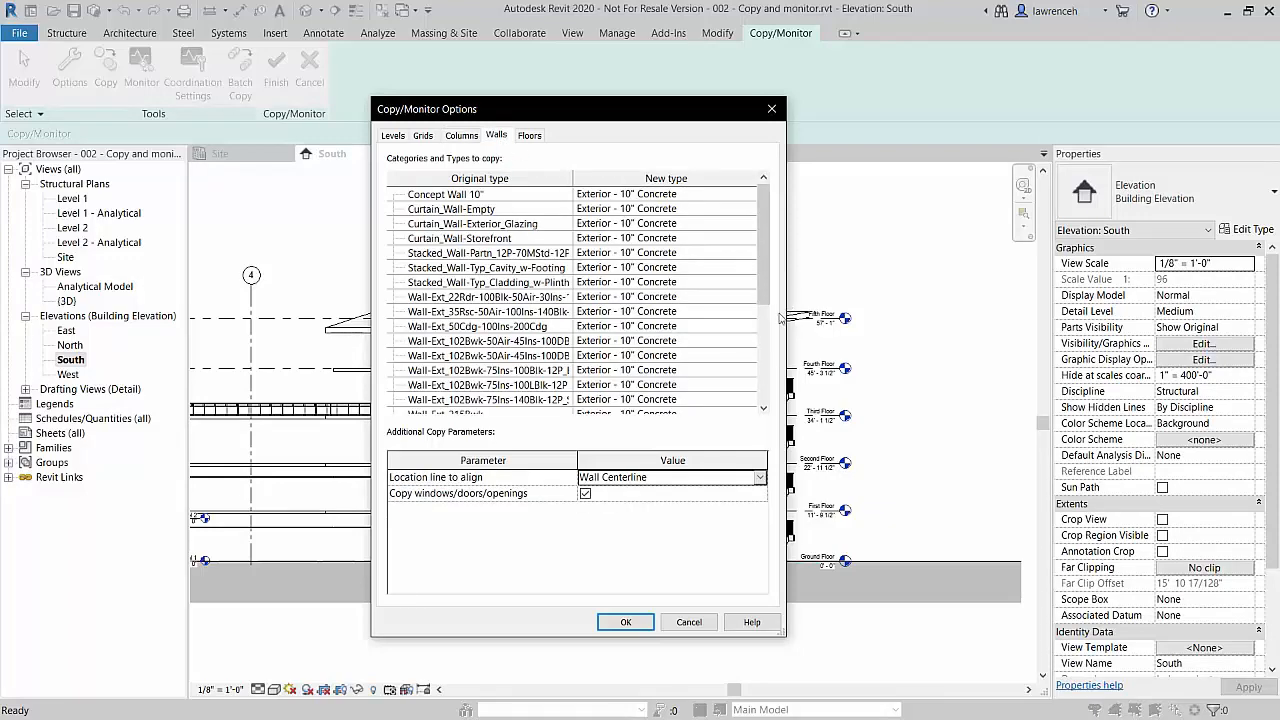
pyautogui.click(470, 196)
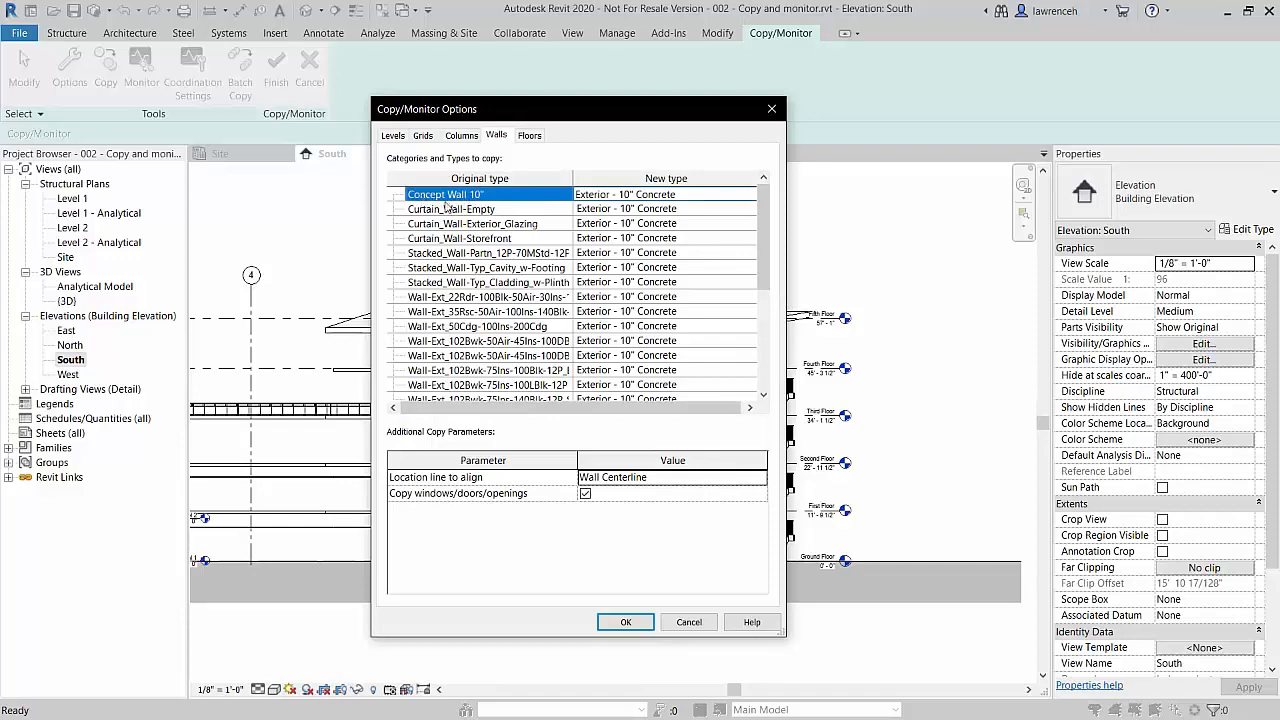
pyautogui.click(450, 209)
pyautogui.scroll(-1, 470, 243)
pyautogui.scroll(-5, 470, 243)
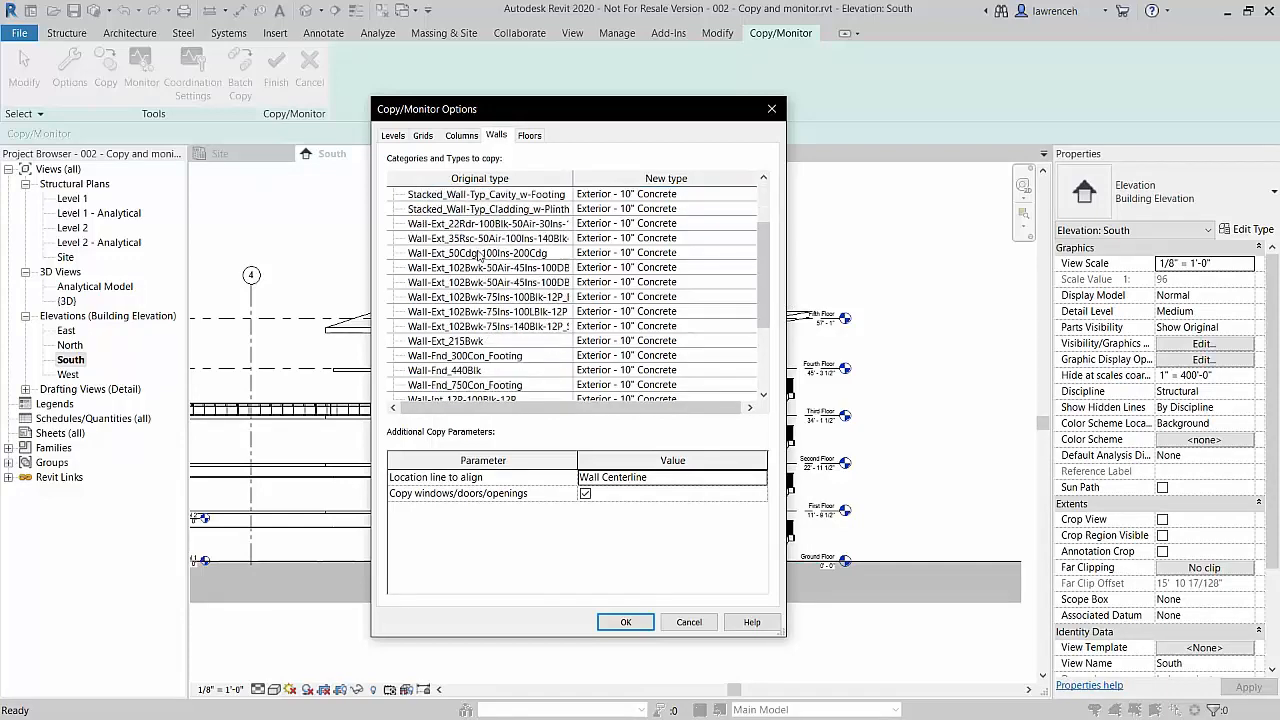
pyautogui.keyDown('shift'); pyautogui.click(485, 389); pyautogui.keyUp('shift')
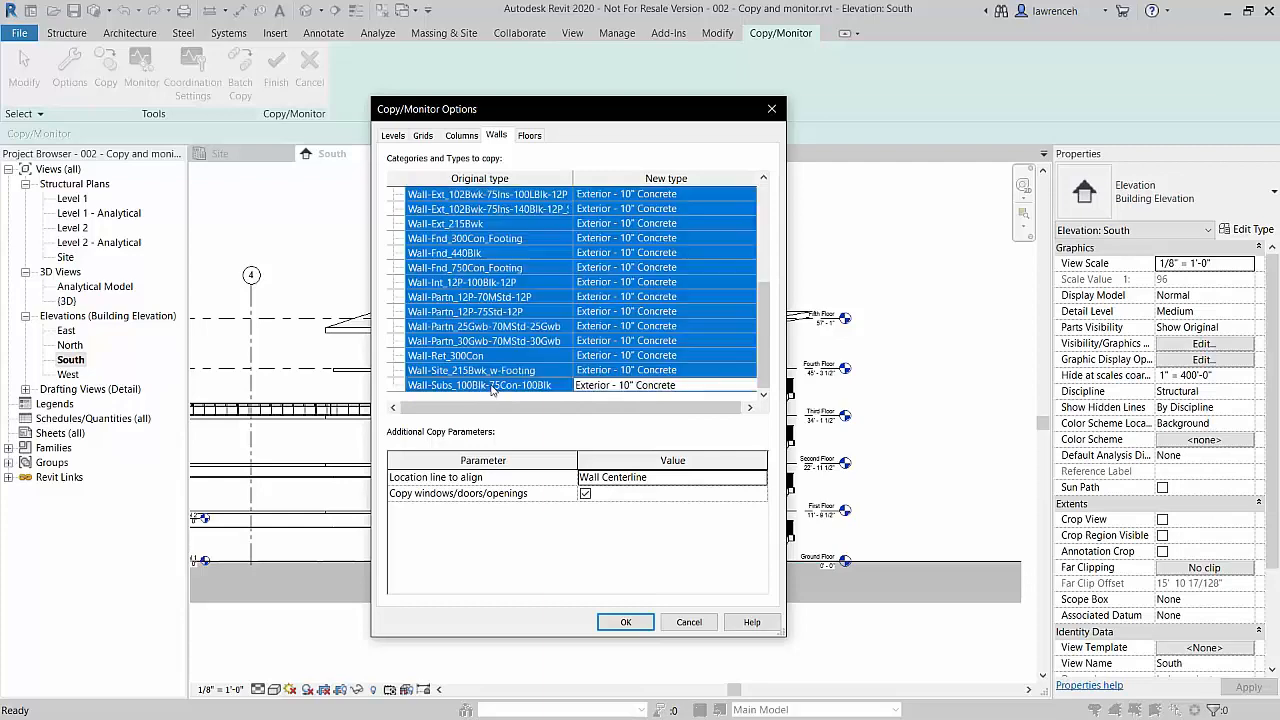
pyautogui.scroll(6, 699, 221)
pyautogui.click(690, 209)
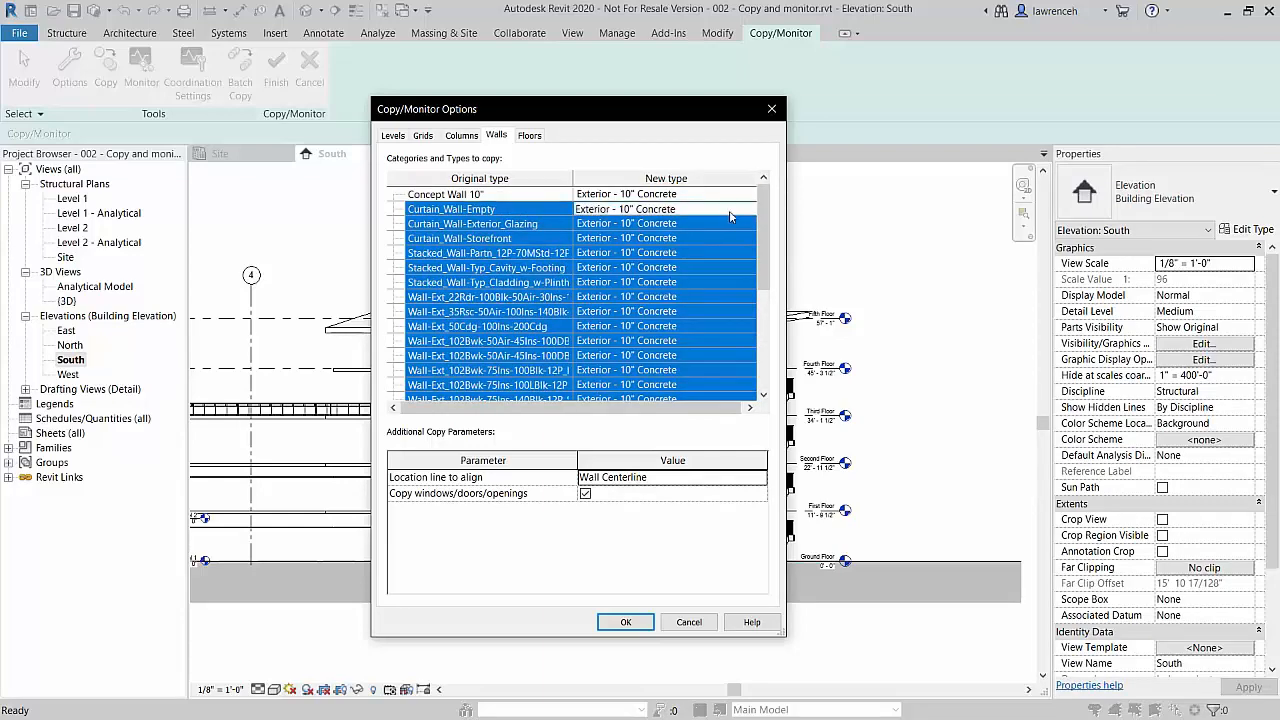
pyautogui.click(750, 209)
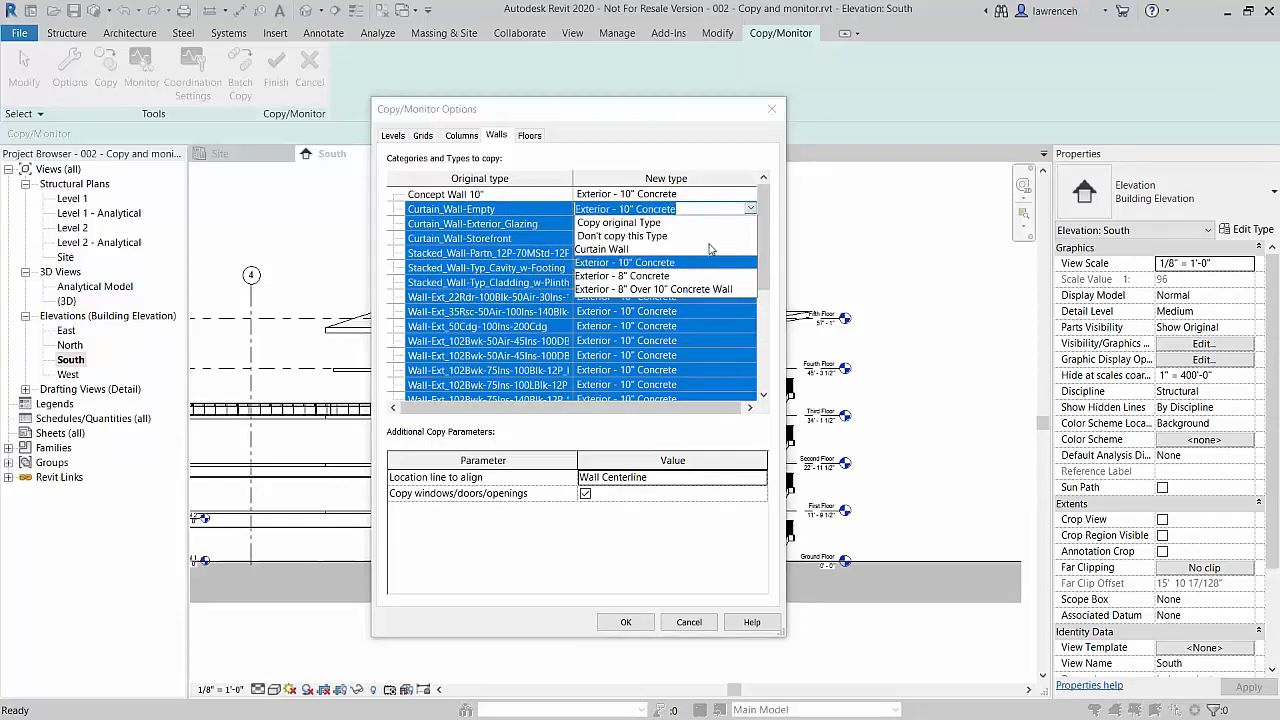
pyautogui.click(657, 237)
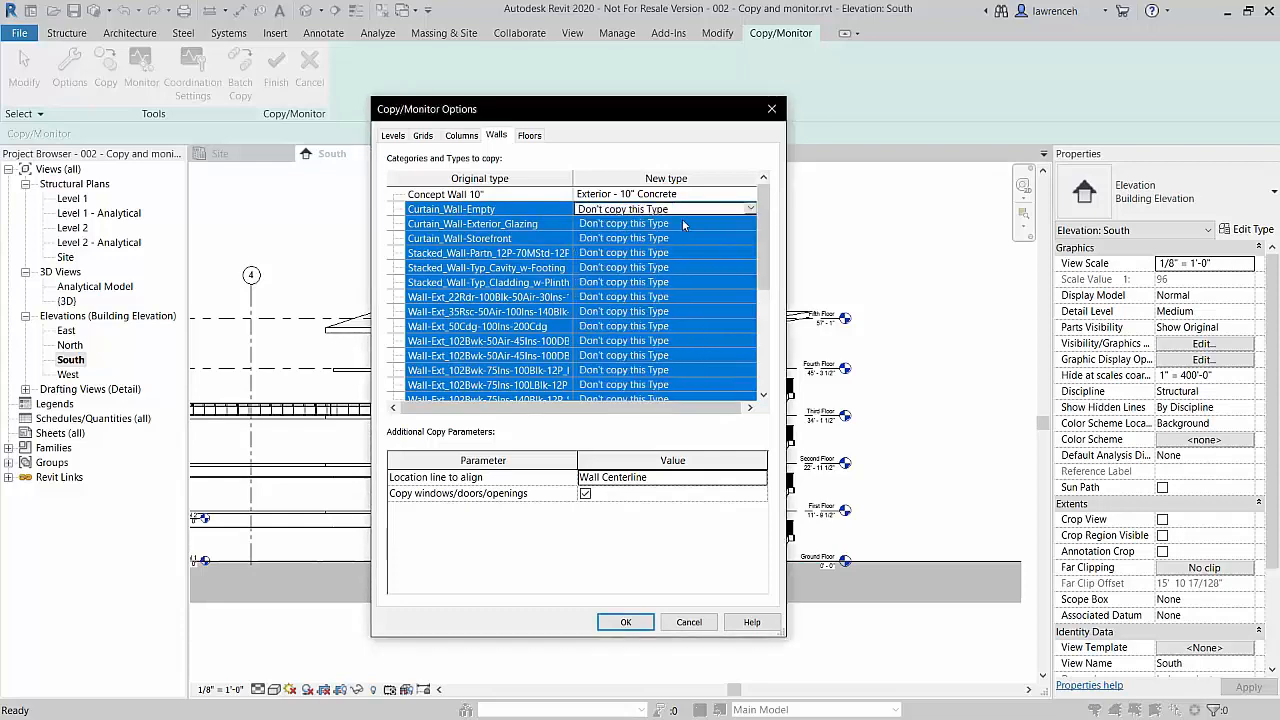
# Step: Check the Concept Wall 10" mapping and turn off copying of windows, doors and openings for walls
pyautogui.click(521, 196)
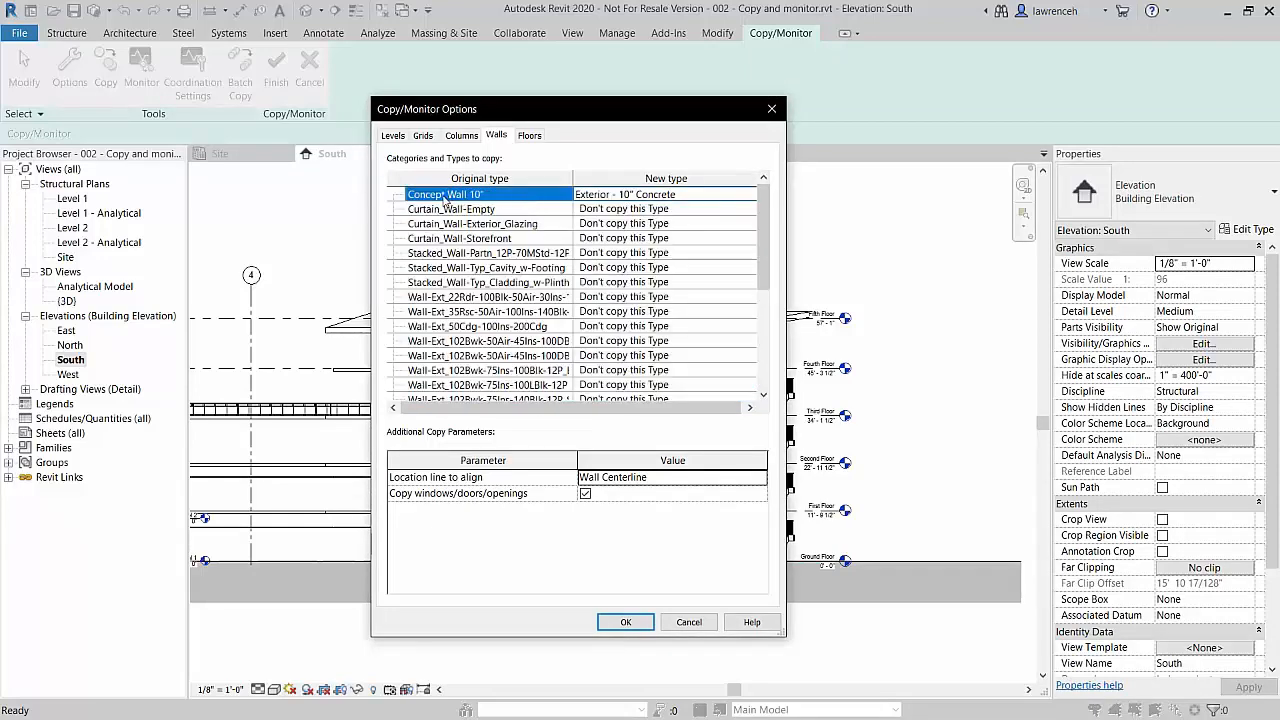
pyautogui.click(585, 195)
pyautogui.click(586, 494)
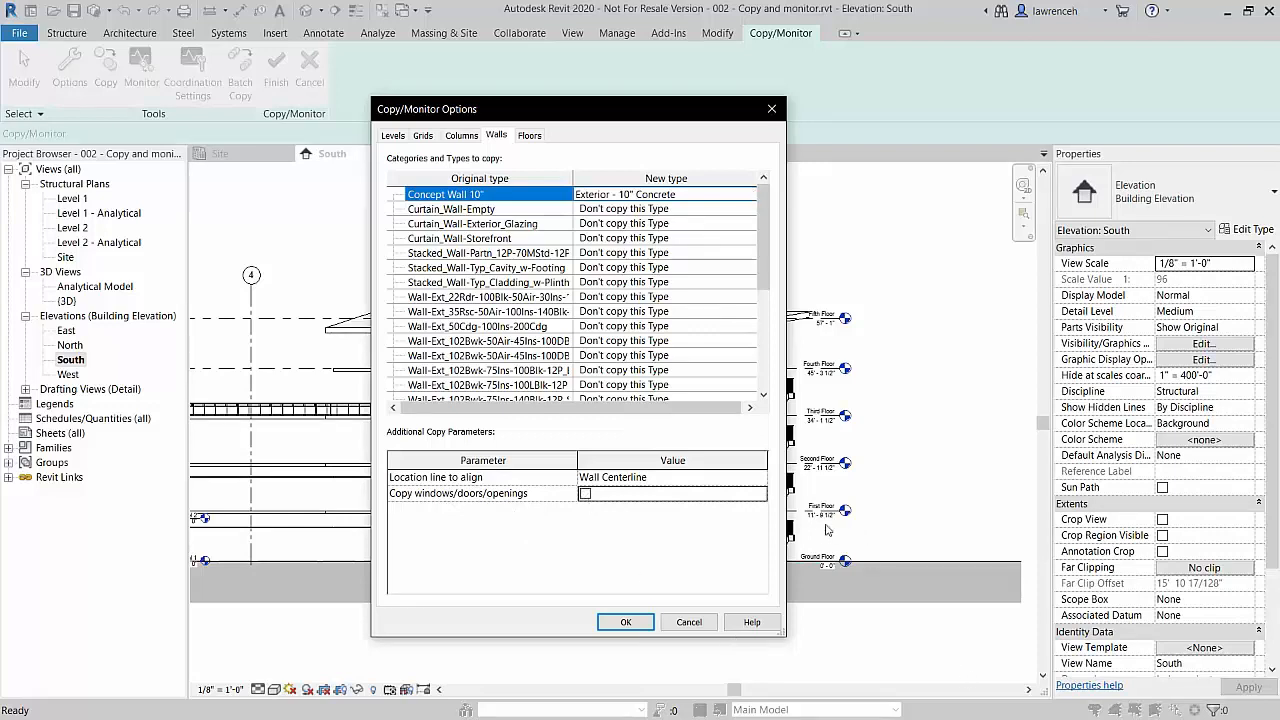
# Step: Set all original floor types from Concept Floor 8" through Standard to Don't copy this Type, and accept the Copy/Monitor options
pyautogui.click(530, 137)
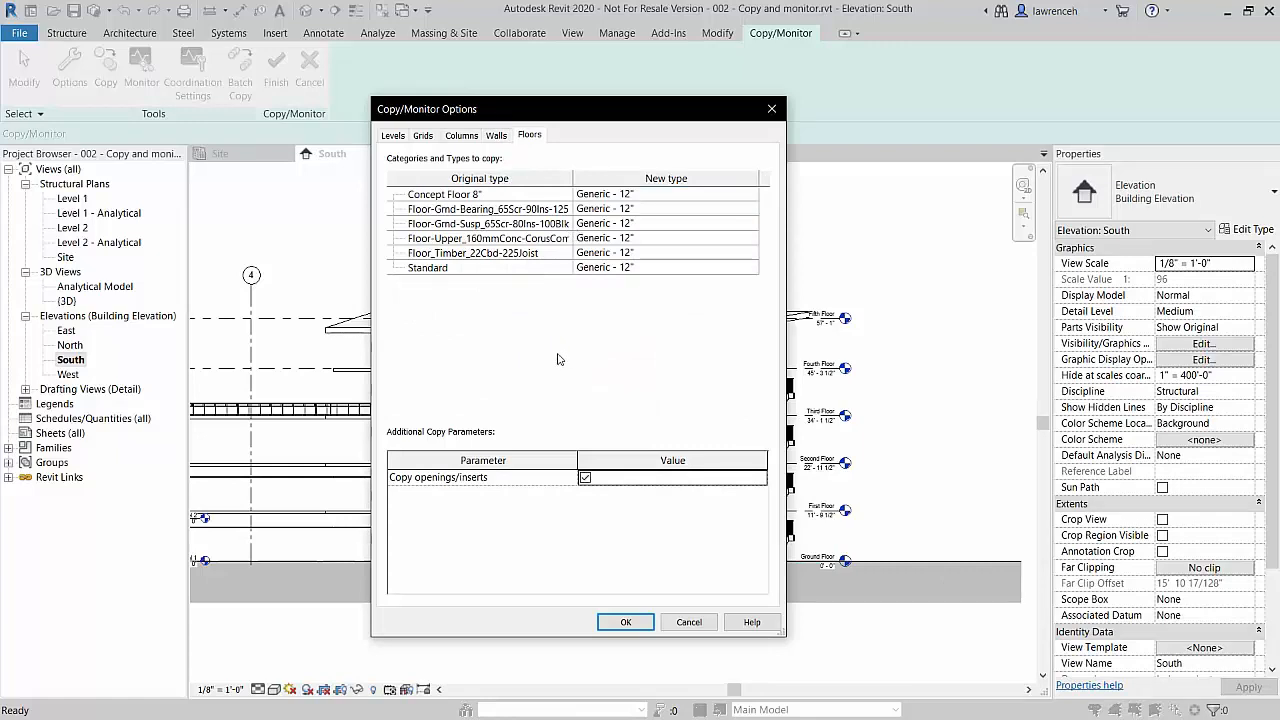
pyautogui.click(535, 196)
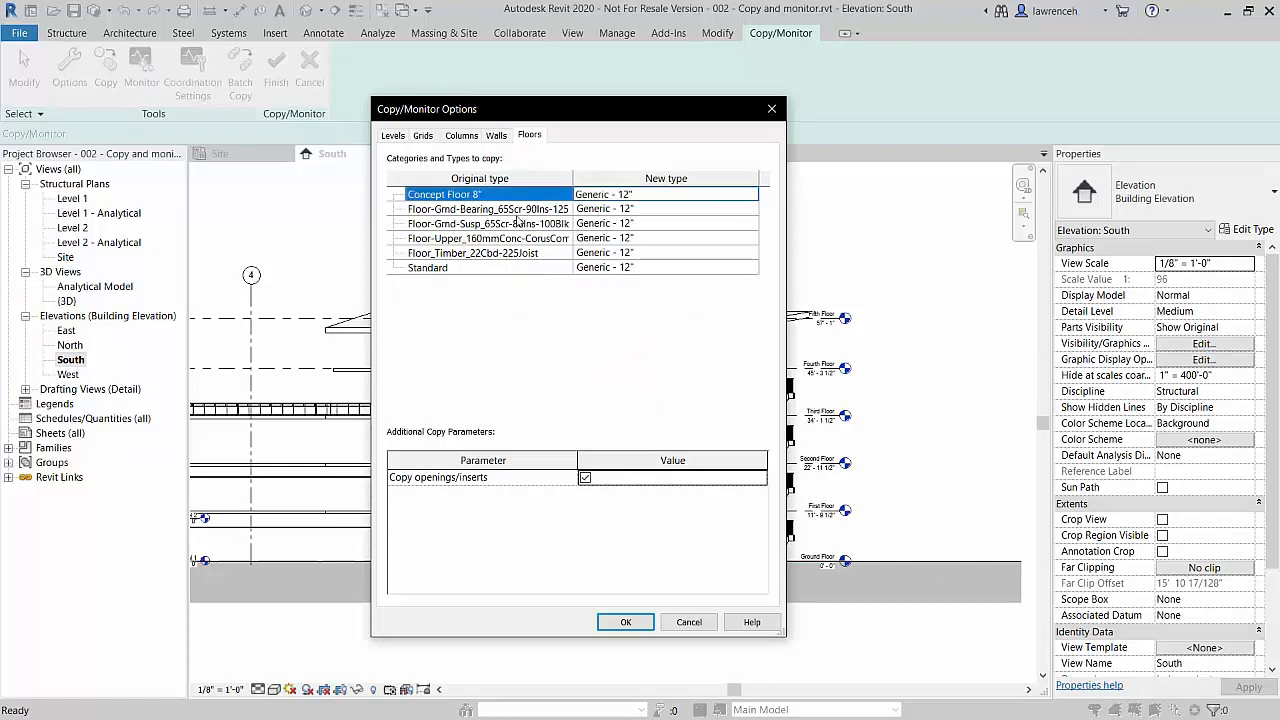
pyautogui.keyDown('shift'); pyautogui.click(520, 268); pyautogui.keyUp('shift')
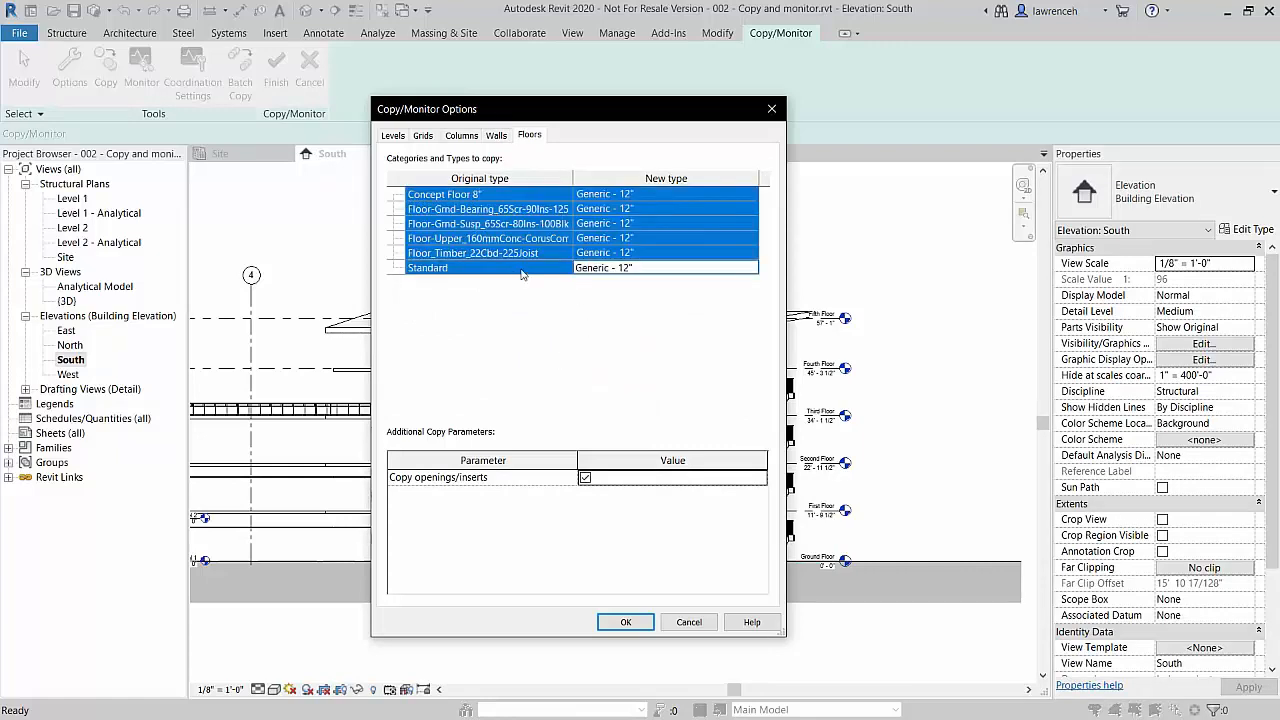
pyautogui.click(712, 195)
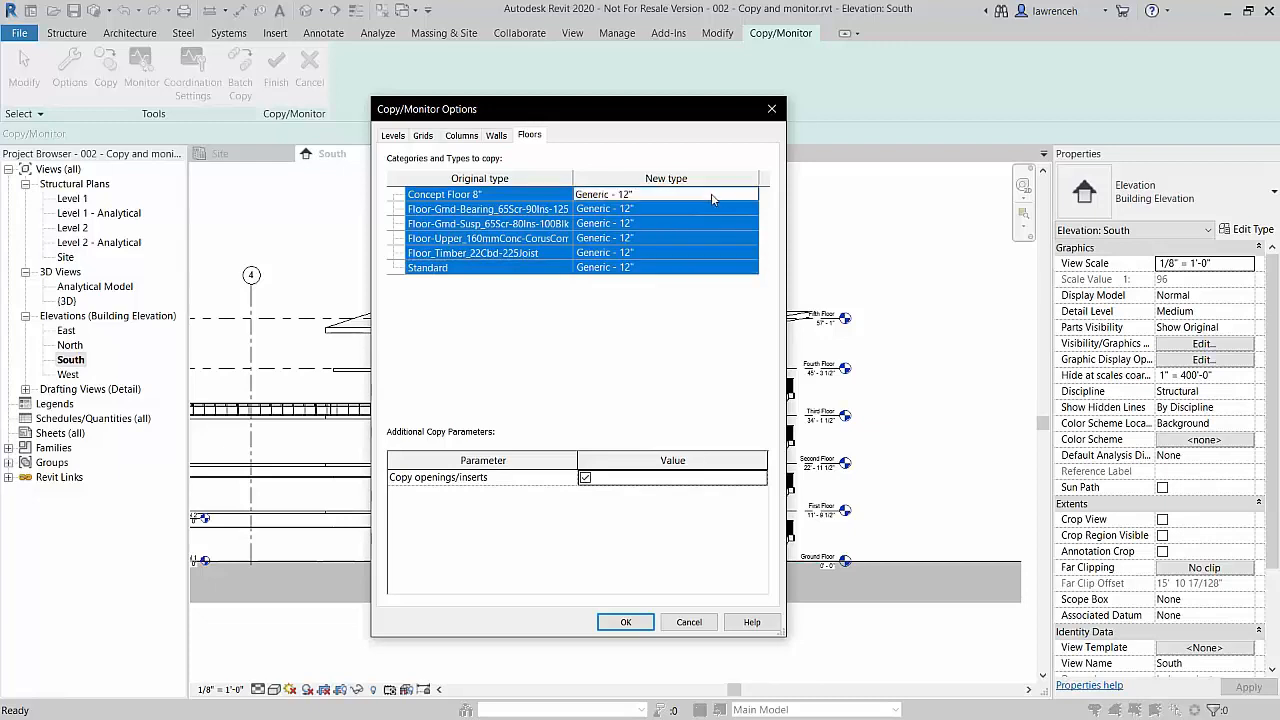
pyautogui.click(742, 198)
pyautogui.click(750, 194)
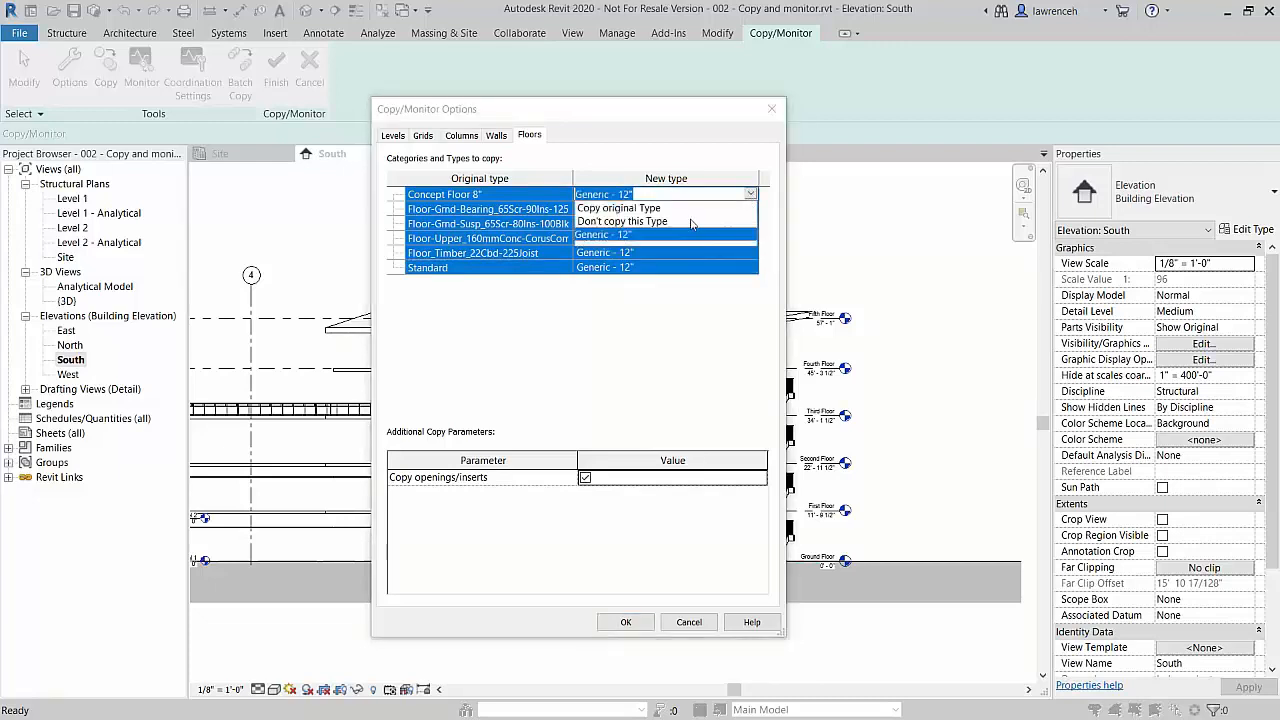
pyautogui.click(641, 222)
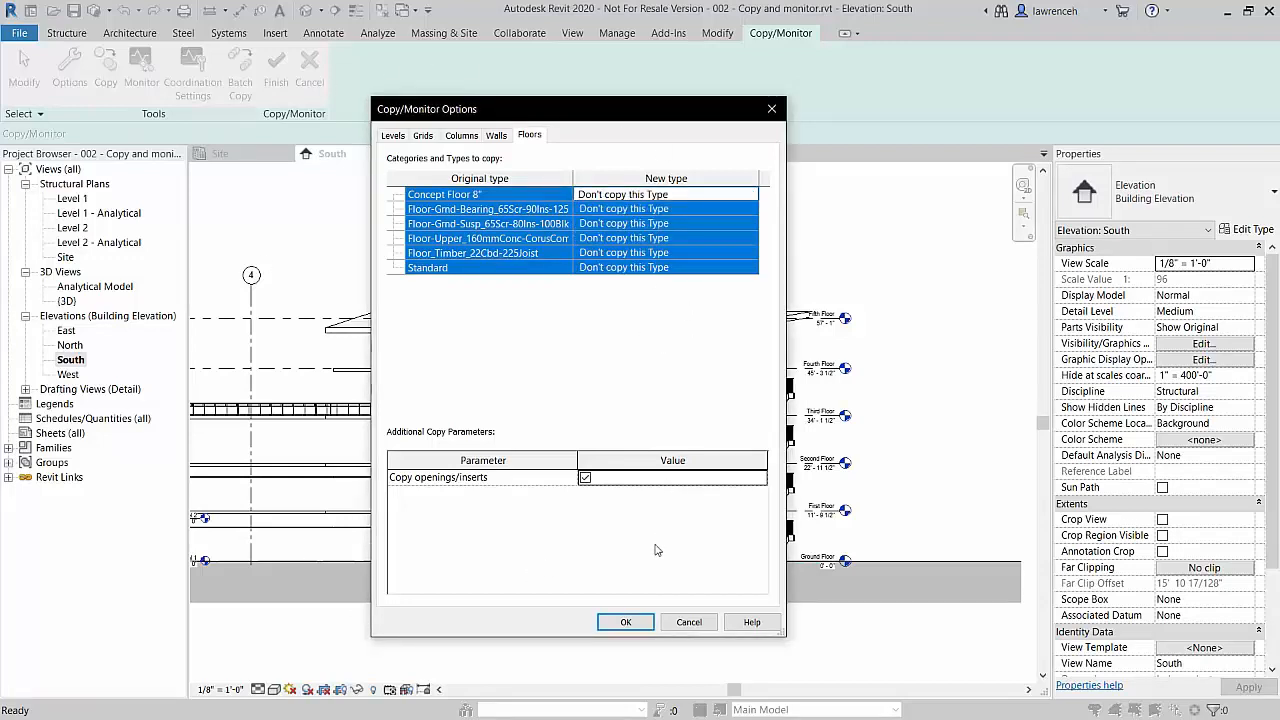
pyautogui.click(626, 622)
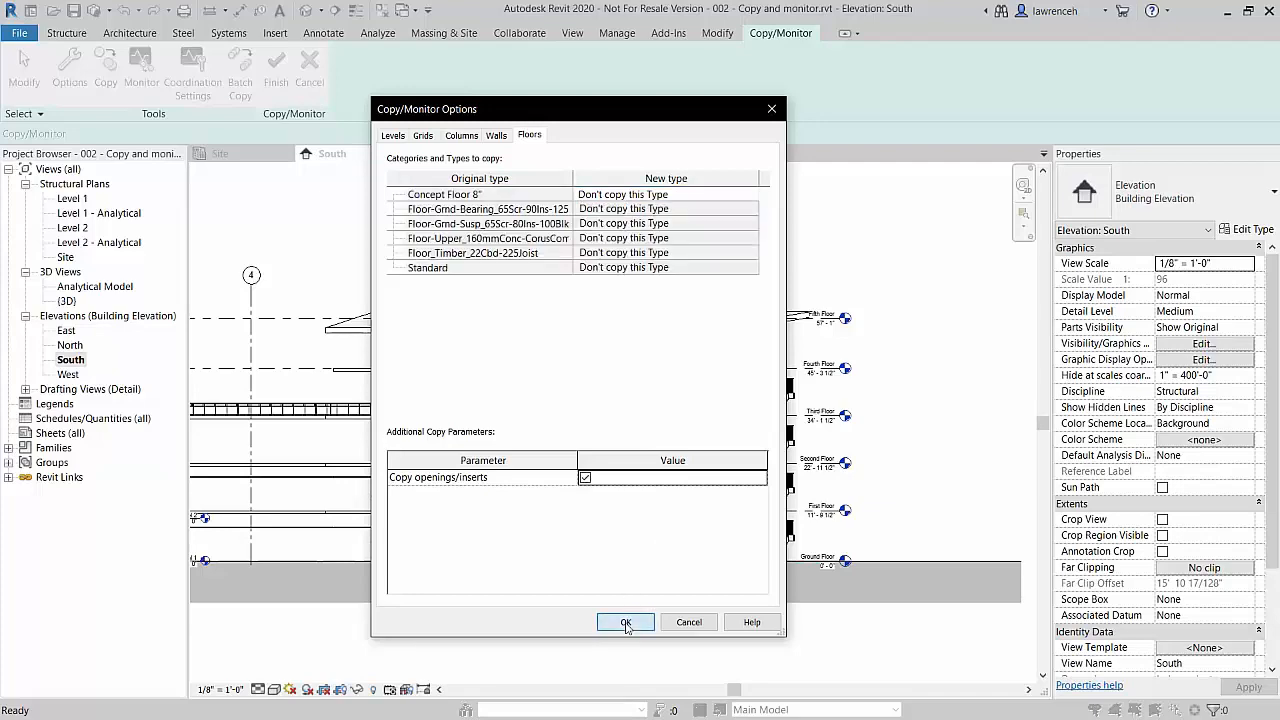
# Step: Copy all of the linked model's levels together in the South elevation using Multiple, with the selection filtered to Levels
pyautogui.scroll(-1, 653, 643)
pyautogui.moveTo(656, 643)
pyautogui.mouseDown(button='middle')
pyautogui.moveTo(783, 626)
pyautogui.moveTo(763, 554)
pyautogui.moveTo(741, 547)
pyautogui.moveTo(775, 582)
pyautogui.mouseUp(button='middle')
pyautogui.scroll(-3, 777, 617)
pyautogui.scroll(1, 751, 568)
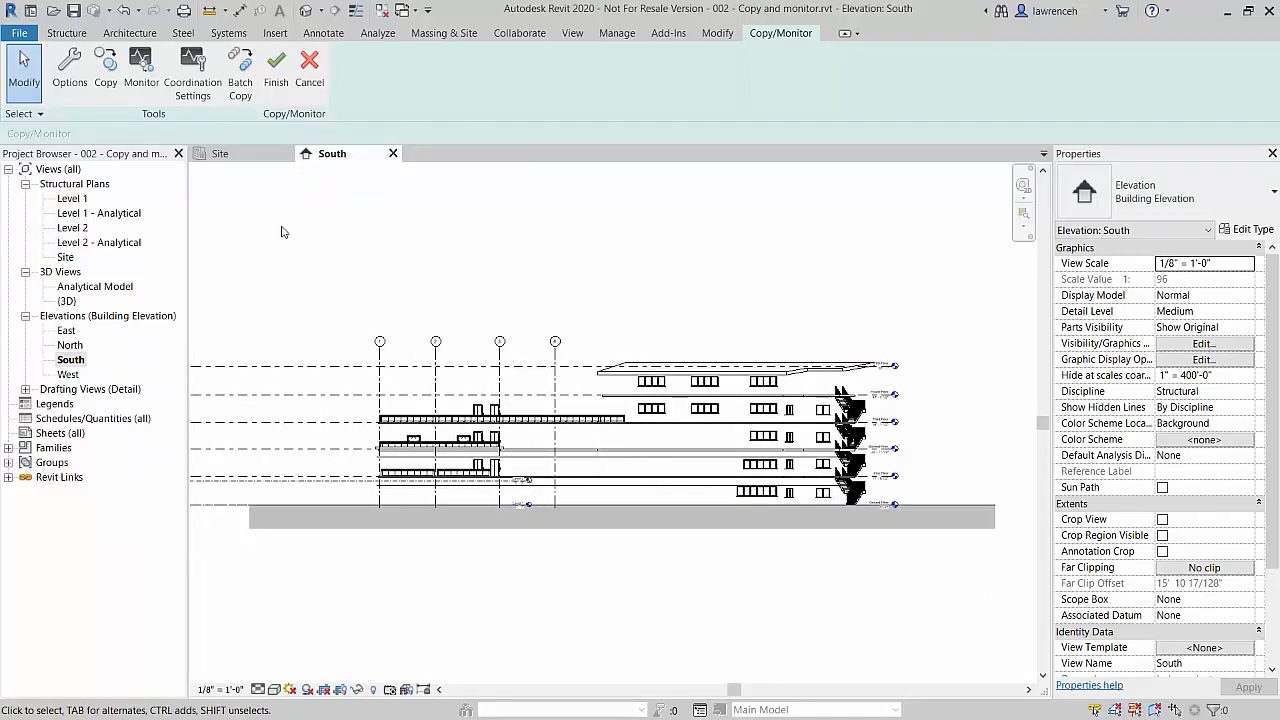
pyautogui.click(106, 72)
pyautogui.click(112, 94)
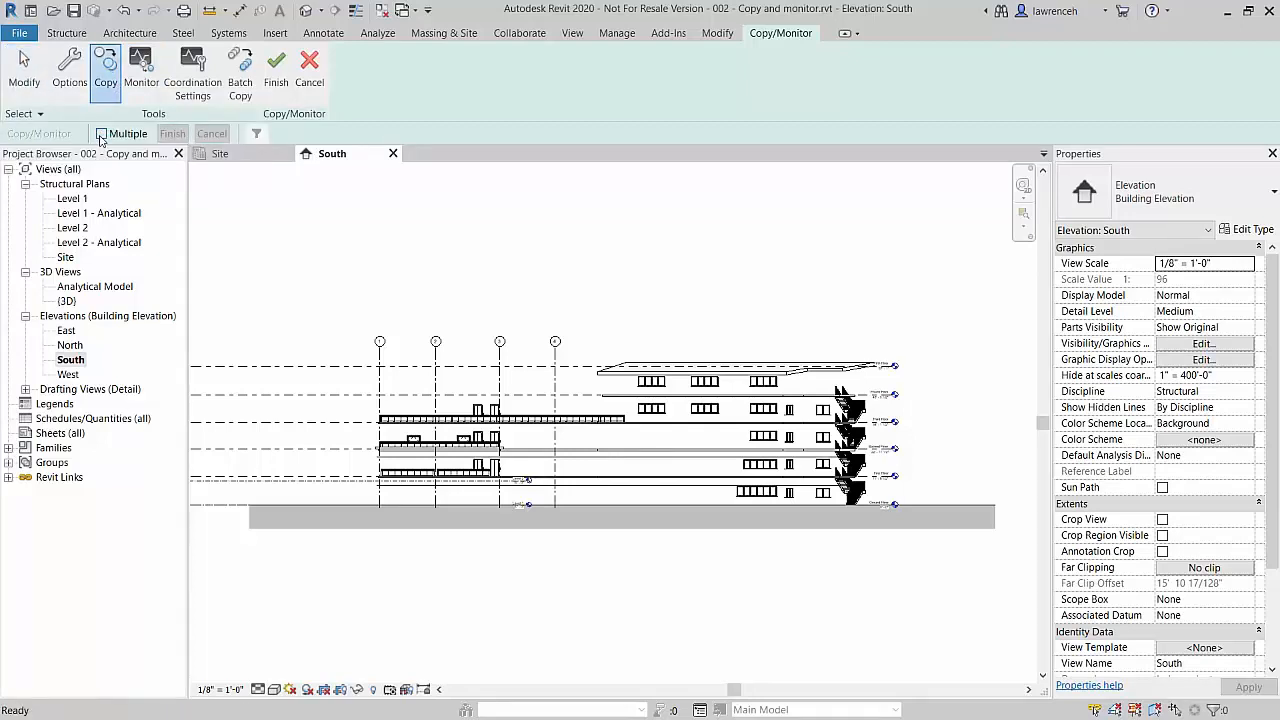
pyautogui.click(101, 134)
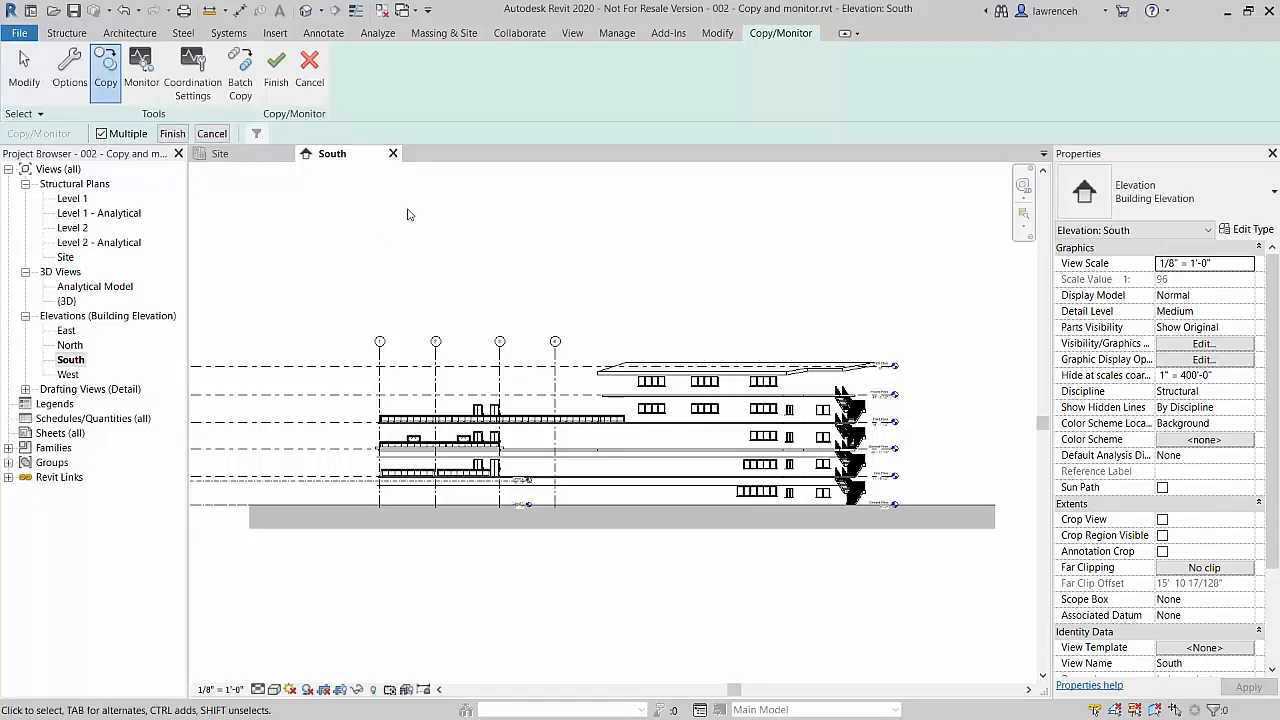
pyautogui.scroll(-1, 480, 214)
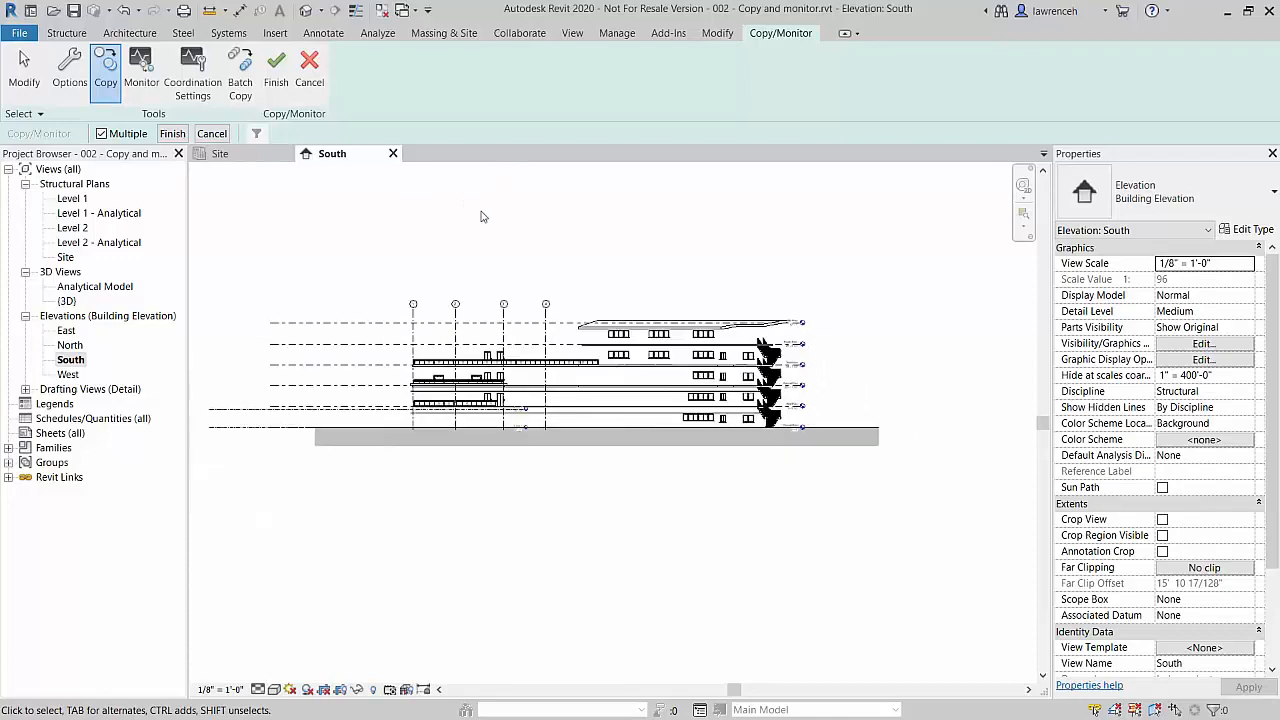
pyautogui.moveTo(480, 214); pyautogui.dragTo(563, 286, button='middle')
pyautogui.moveTo(288, 302); pyautogui.dragTo(926, 571)
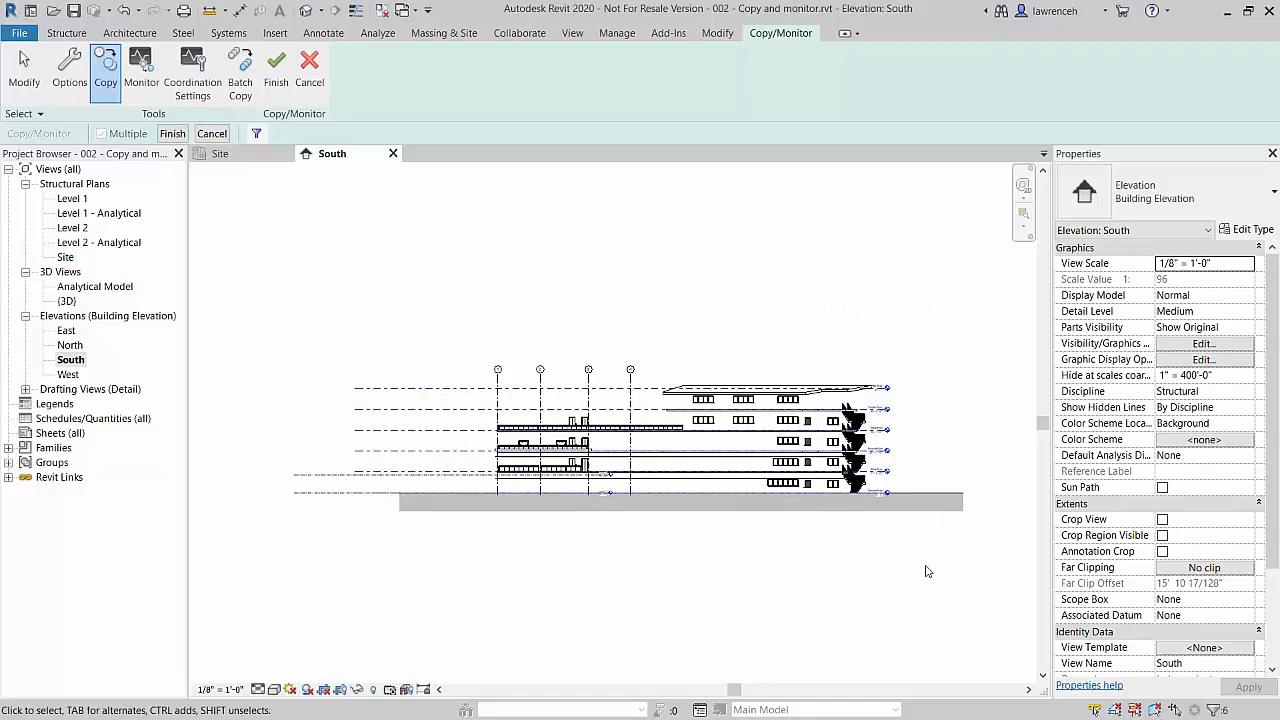
pyautogui.click(258, 134)
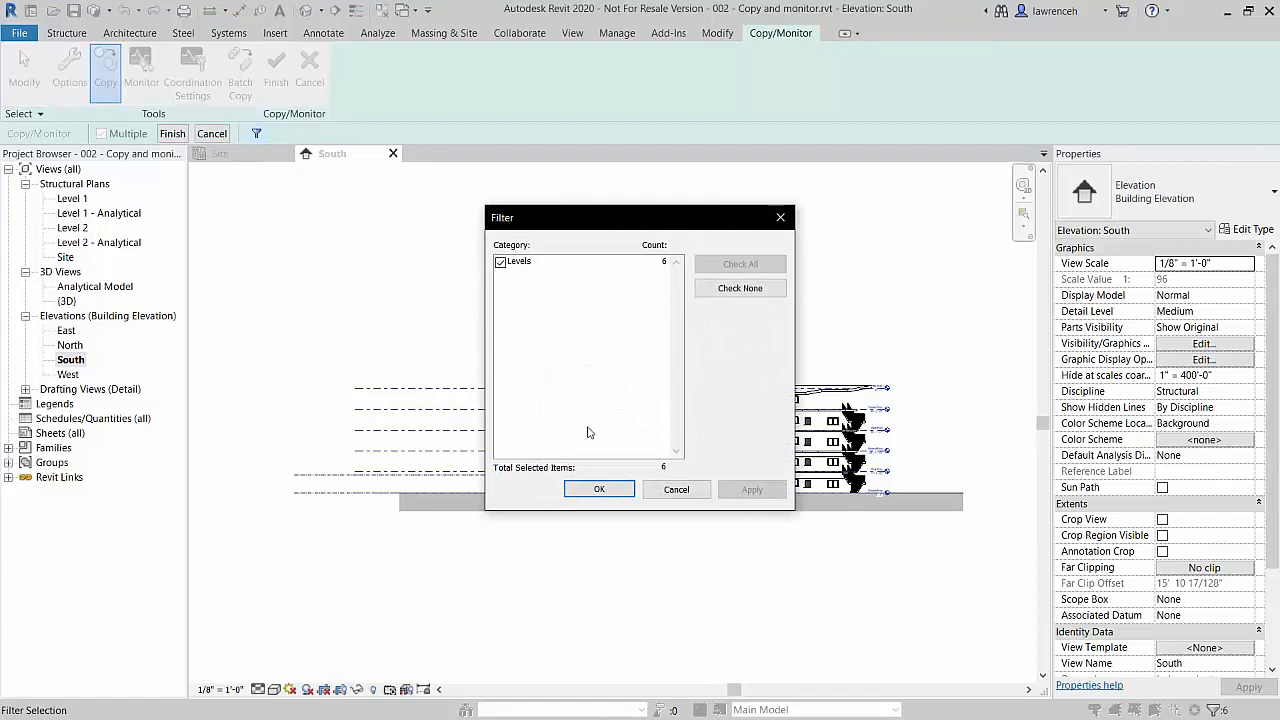
pyautogui.click(586, 489)
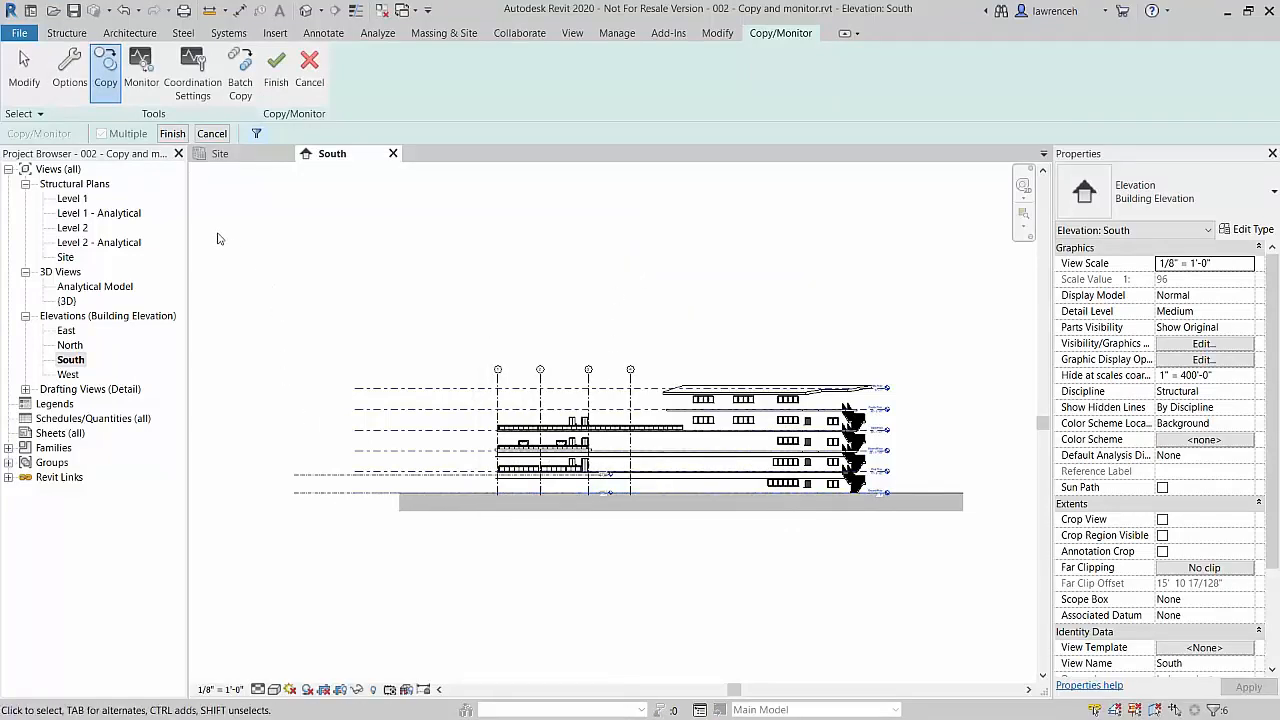
pyautogui.click(173, 136)
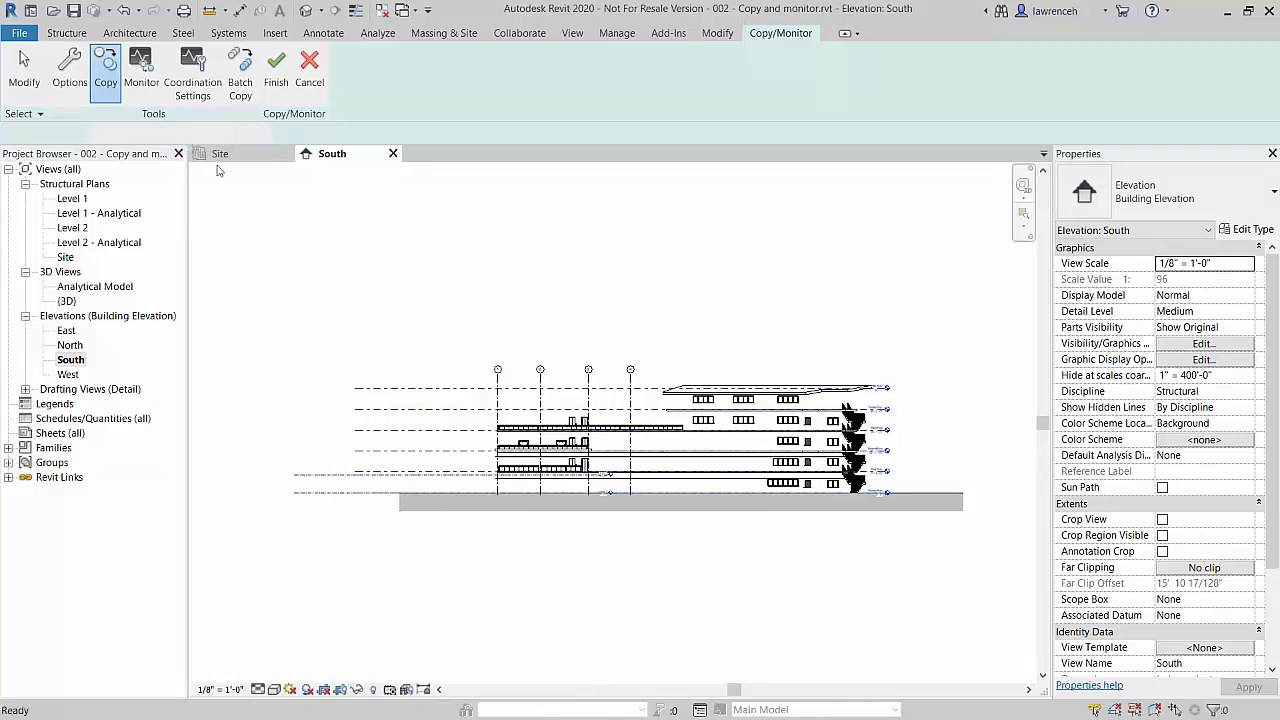
pyautogui.scroll(4, 356, 419)
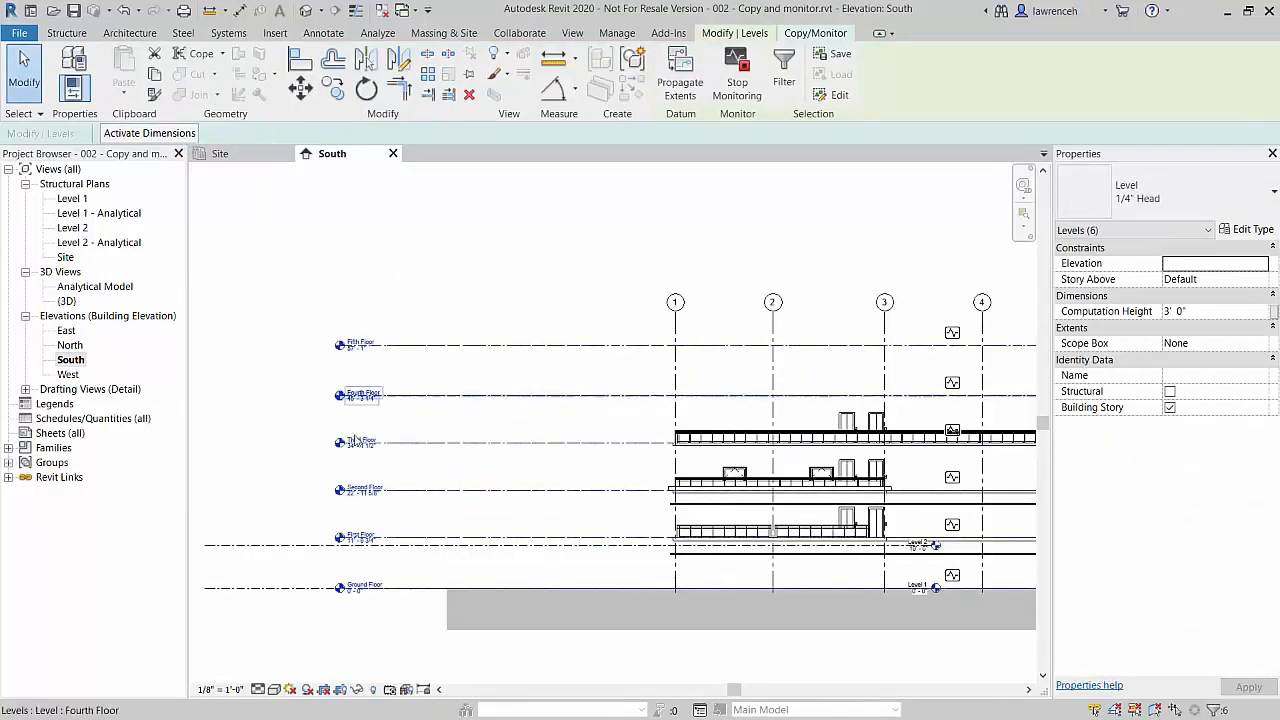
pyautogui.moveTo(727, 277); pyautogui.dragTo(649, 277, button='middle')
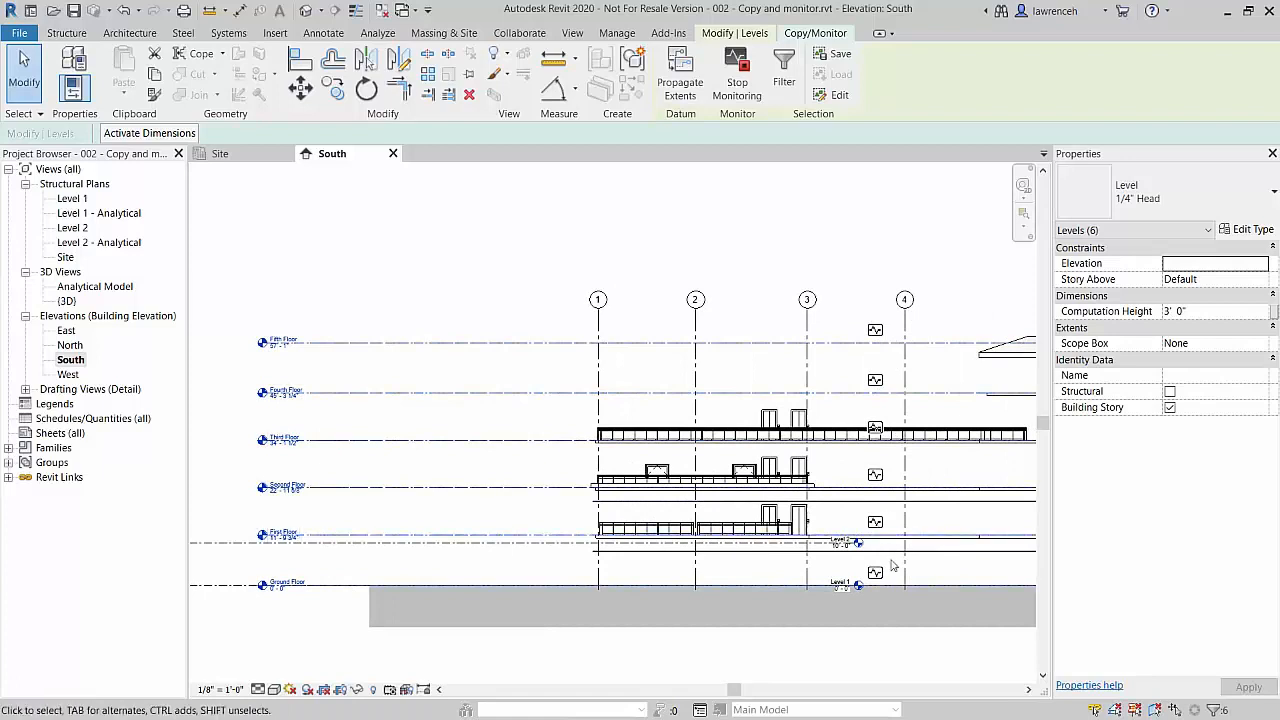
pyautogui.click(837, 646)
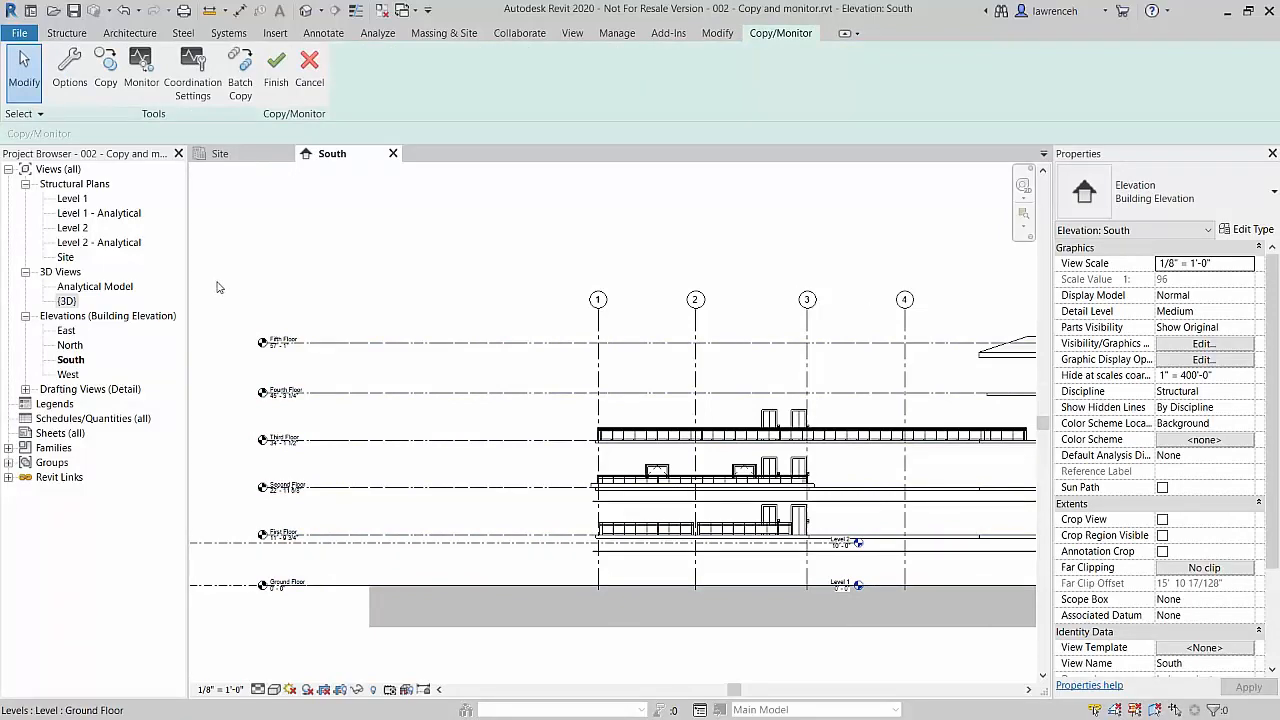
# Step: In the {3D} view, set the 002 - Architect Revit Model.rvt link to display By linked view, using 3D View: Working View
pyautogui.doubleClick(66, 301)
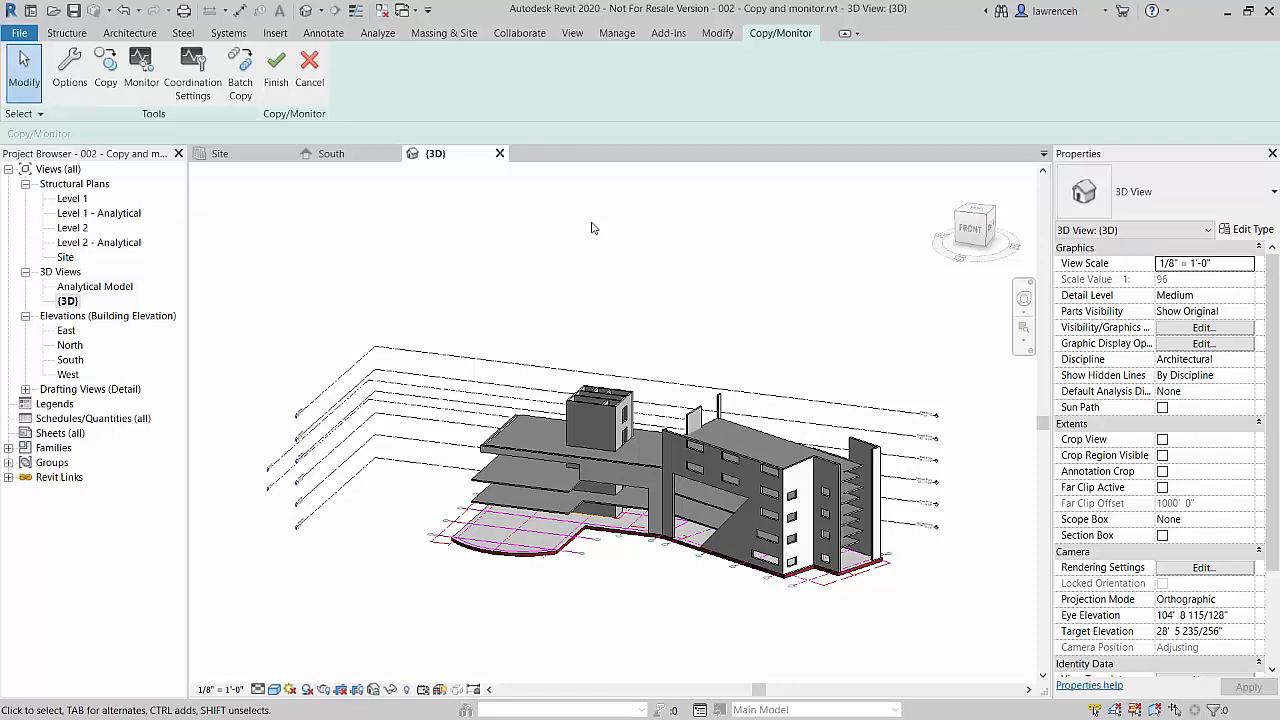
pyautogui.click(573, 34)
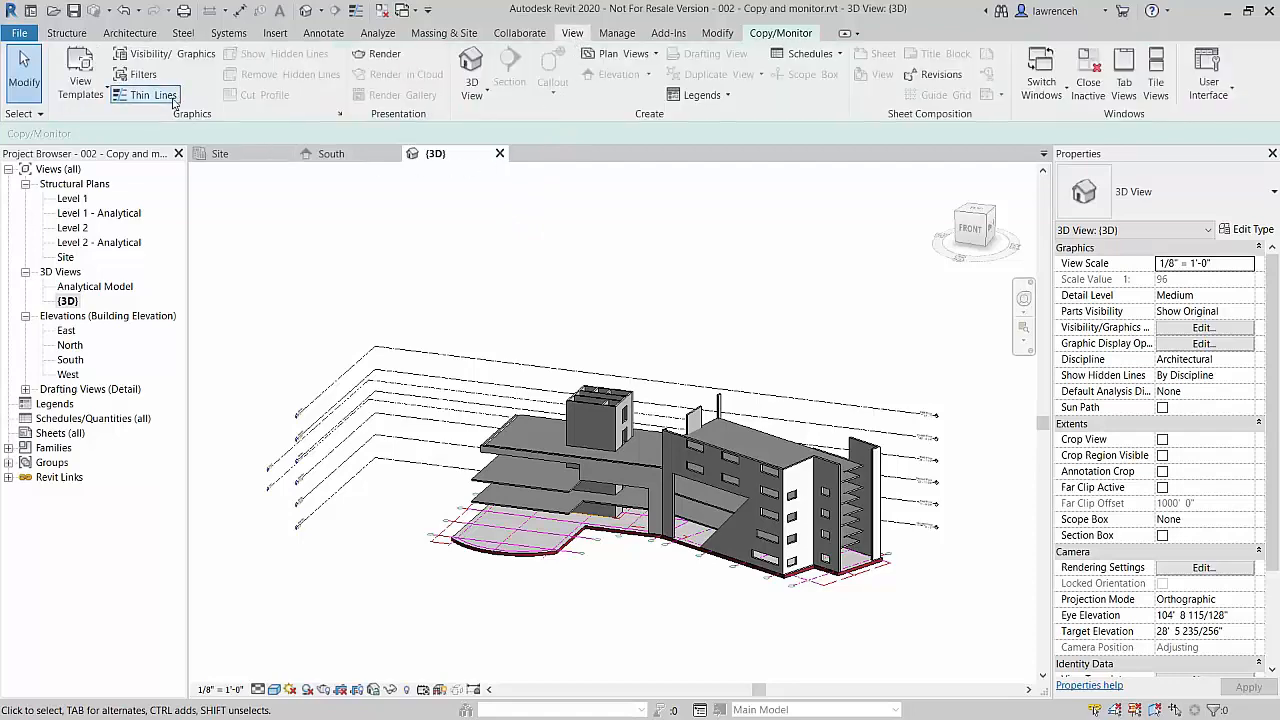
pyautogui.click(190, 58)
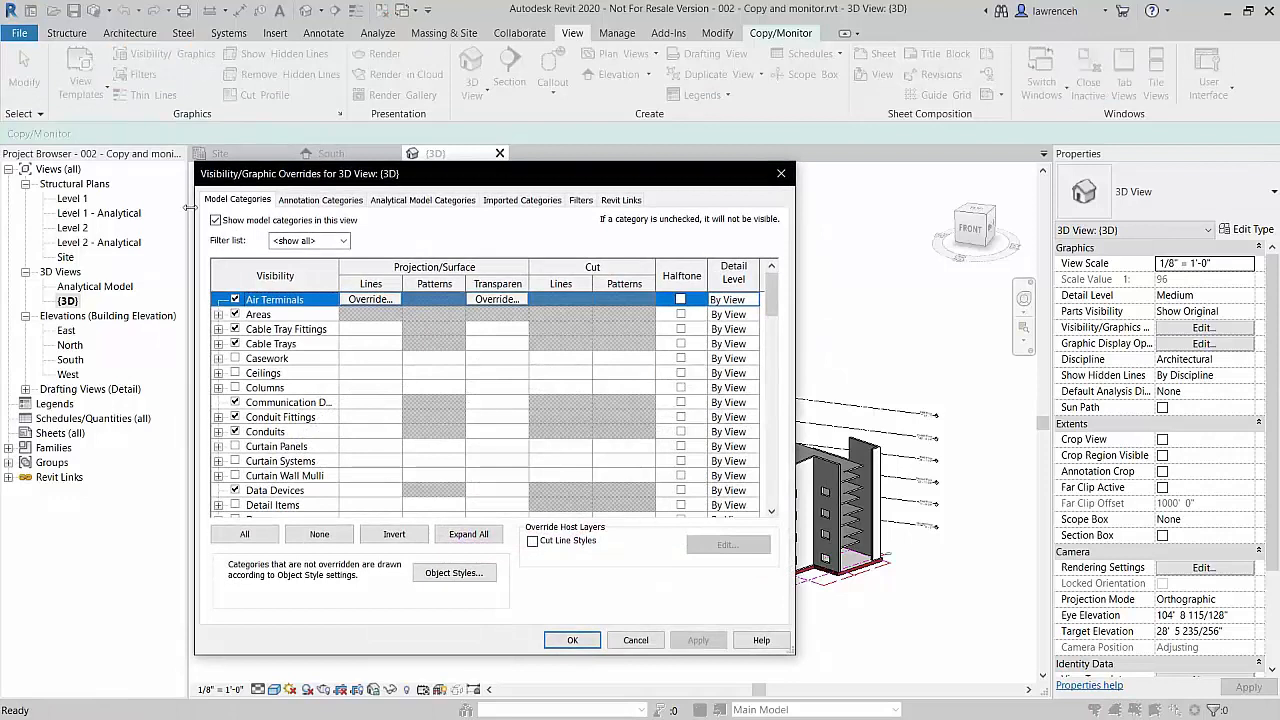
pyautogui.click(621, 200)
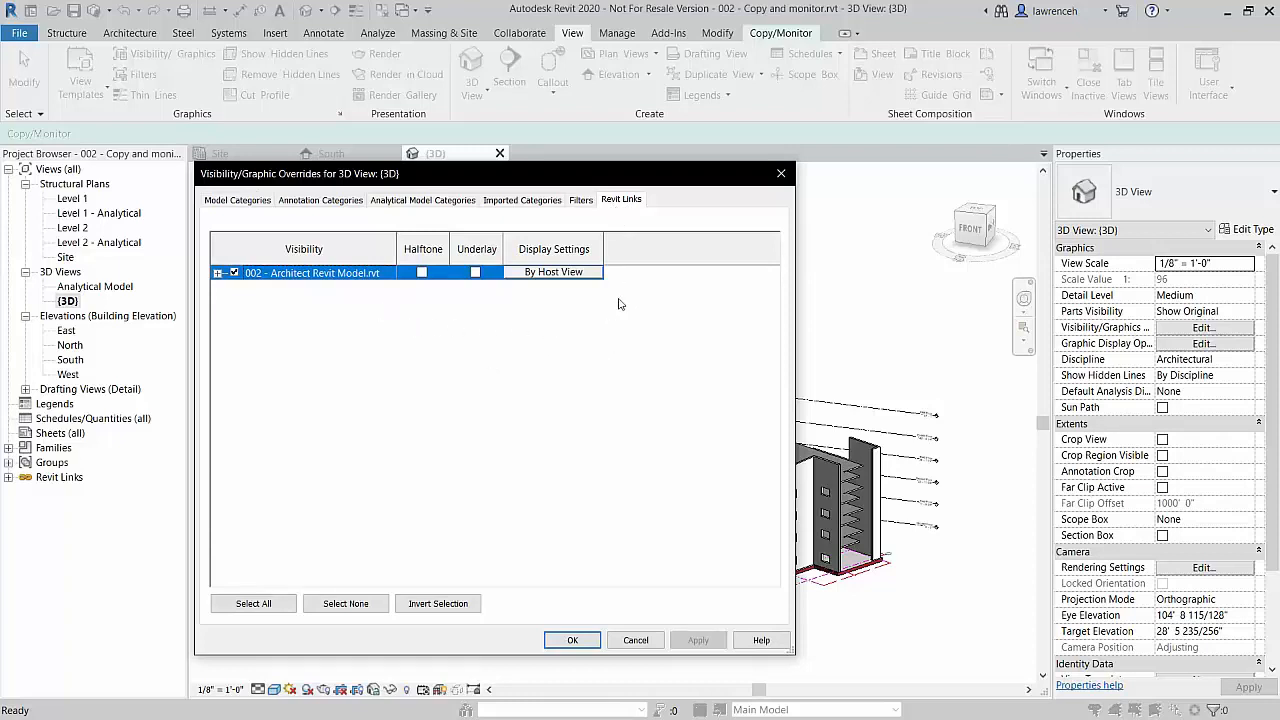
pyautogui.click(568, 272)
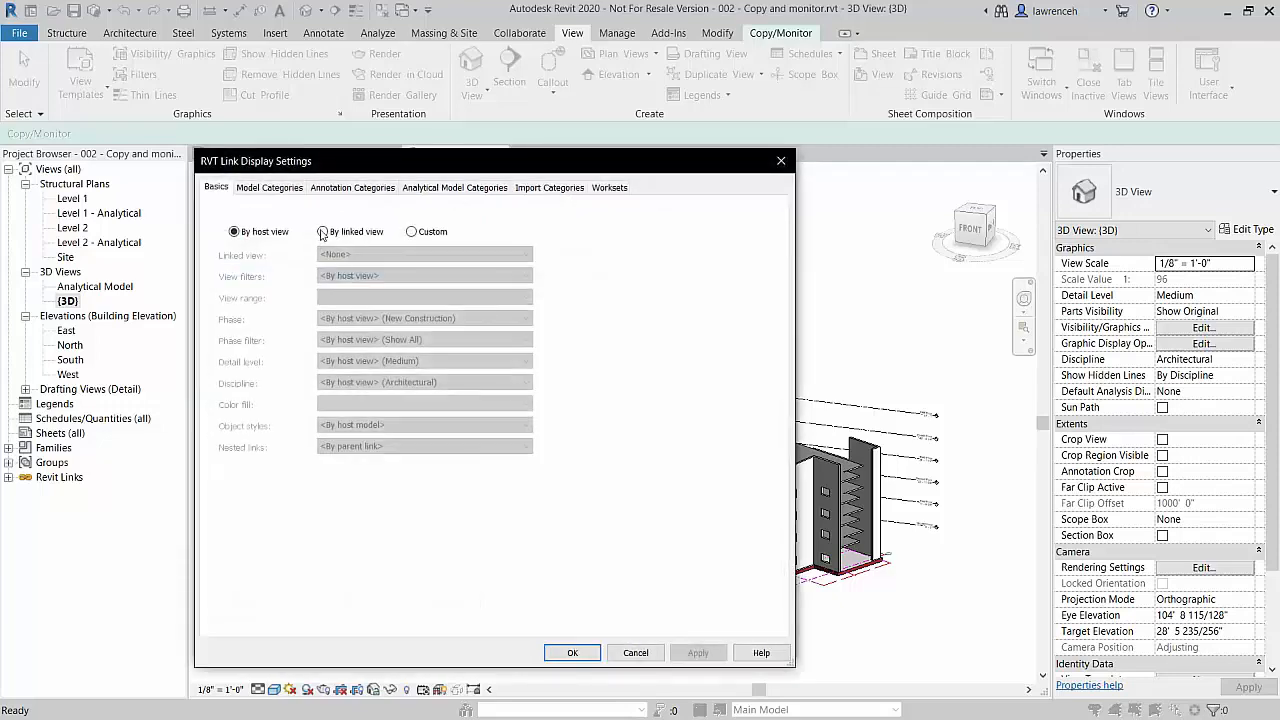
pyautogui.click(323, 232)
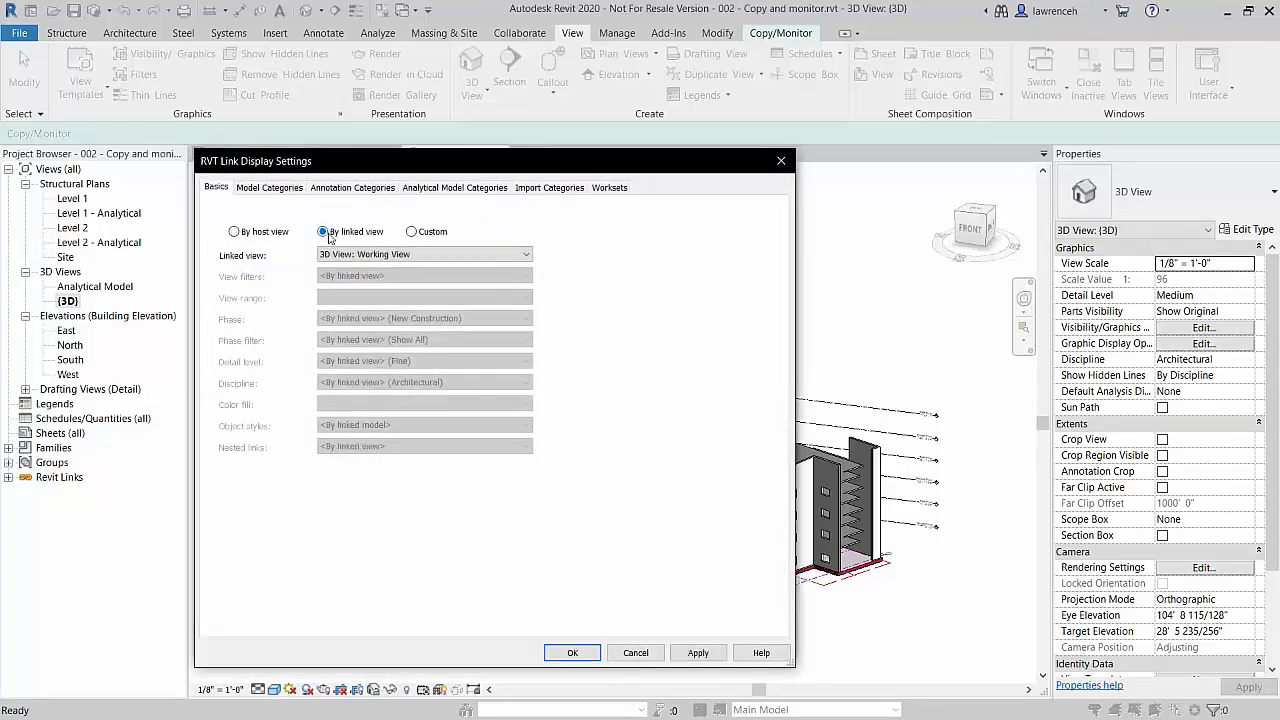
pyautogui.click(527, 255)
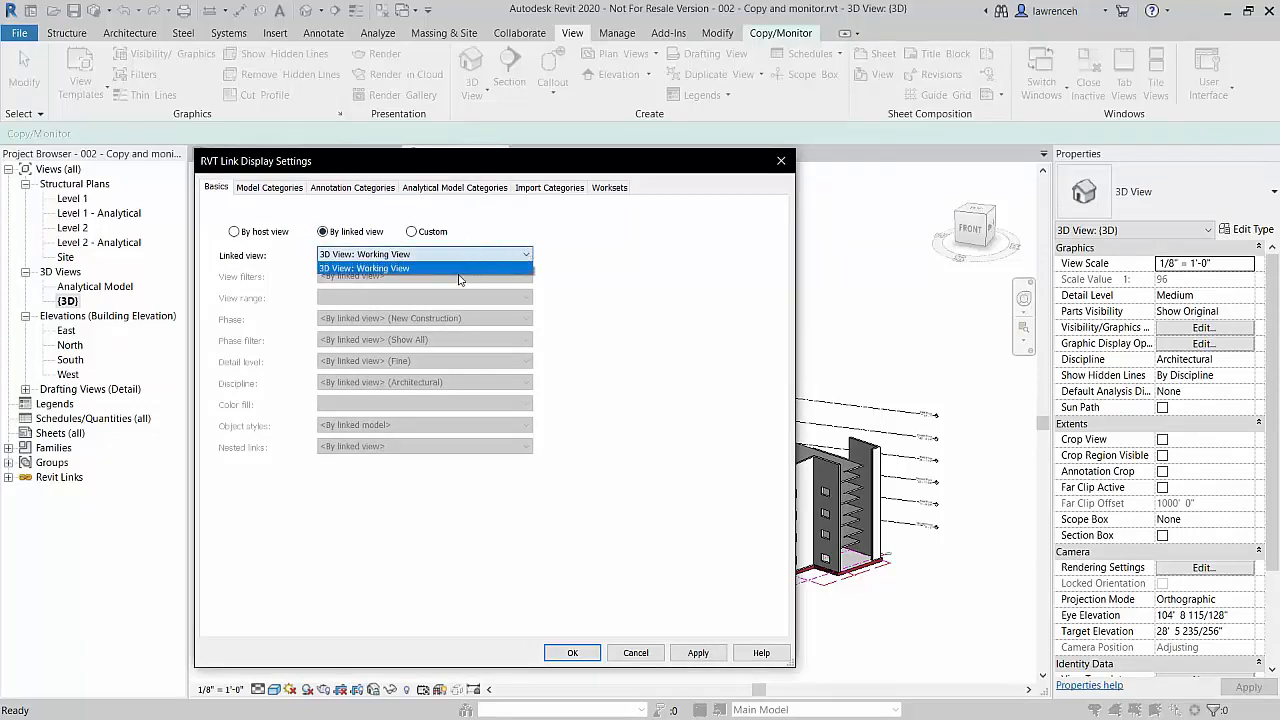
pyautogui.click(462, 276)
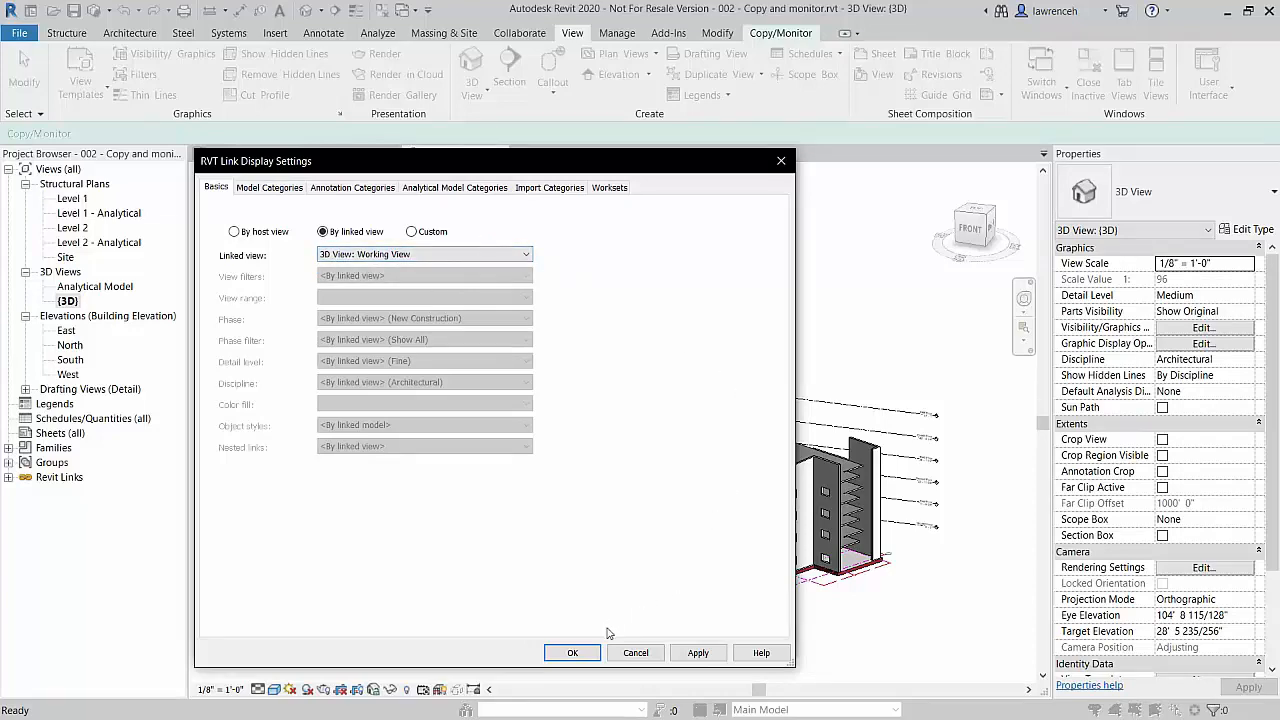
pyautogui.click(575, 653)
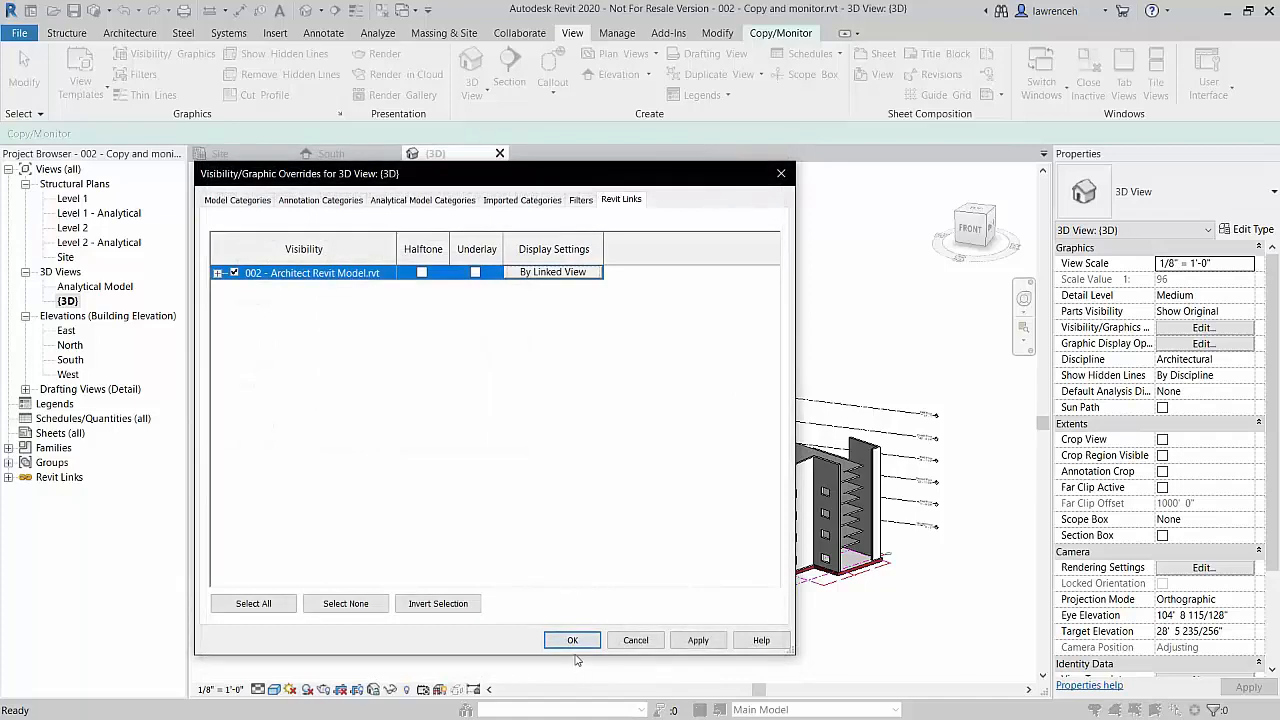
pyautogui.click(573, 641)
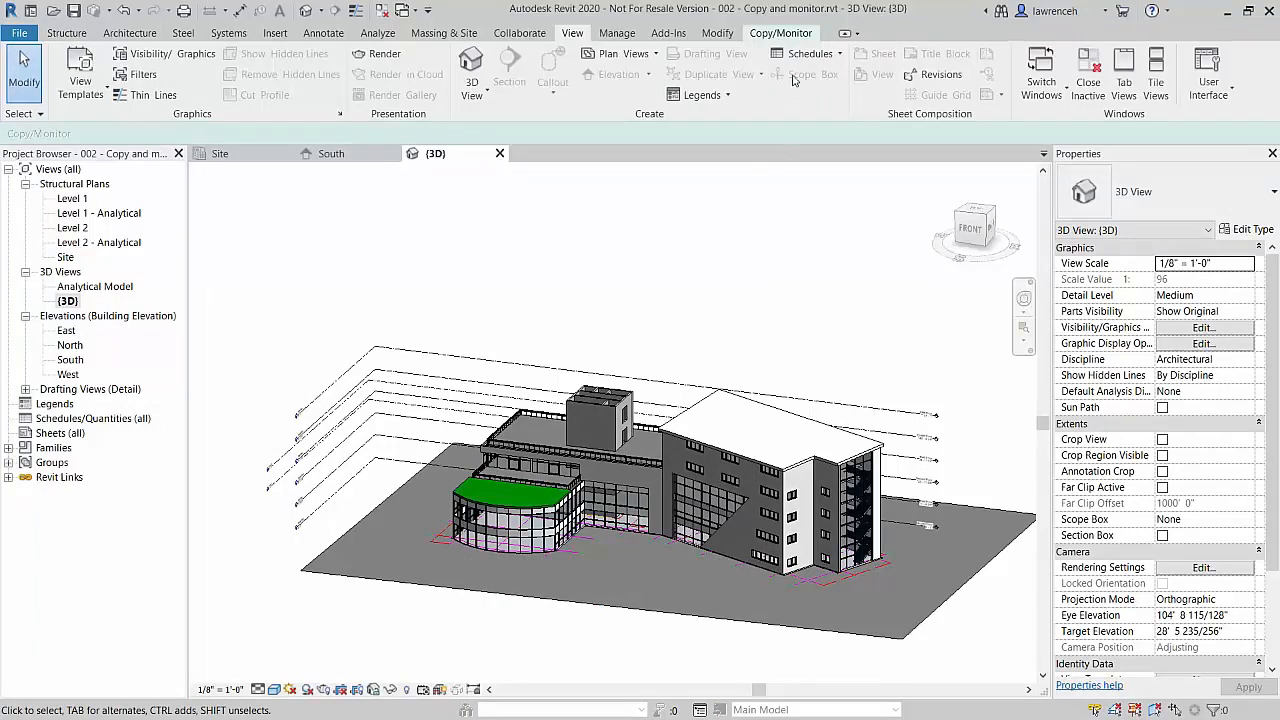
# Step: Copy the linked core walls of the rooftop tower together using Multiple, with the selection filtered to Walls
pyautogui.click(799, 37)
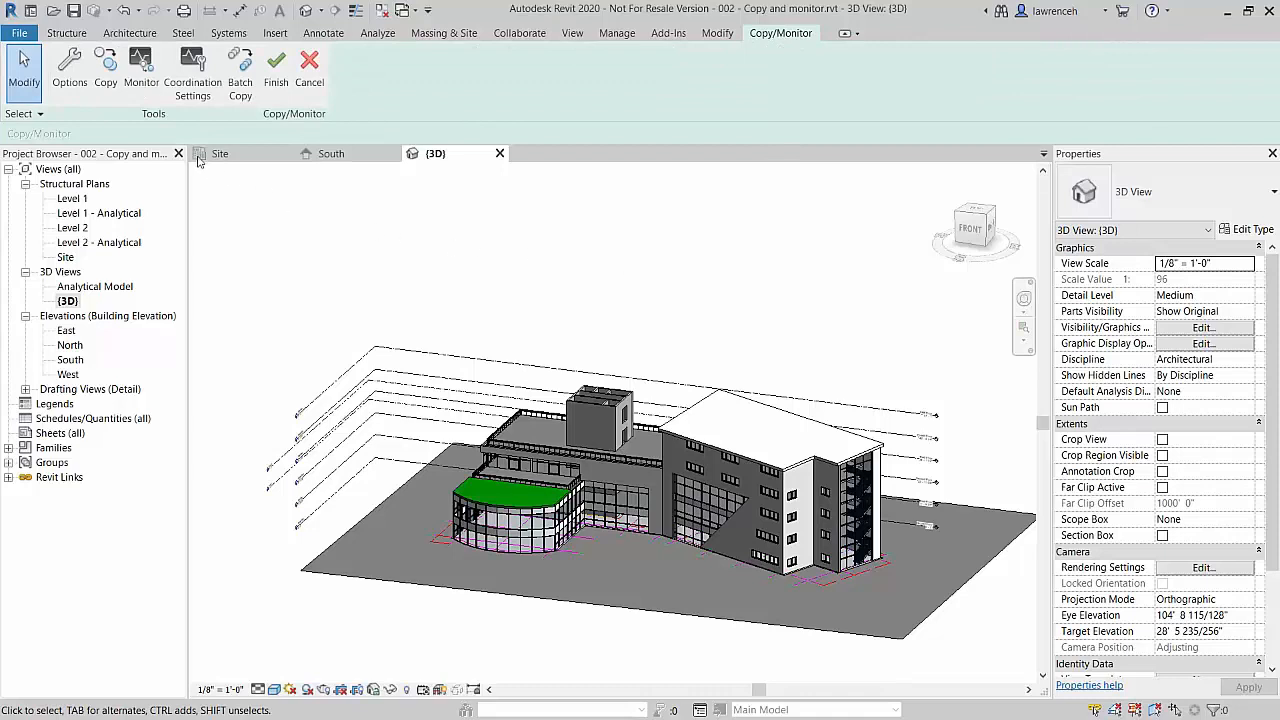
pyautogui.click(106, 80)
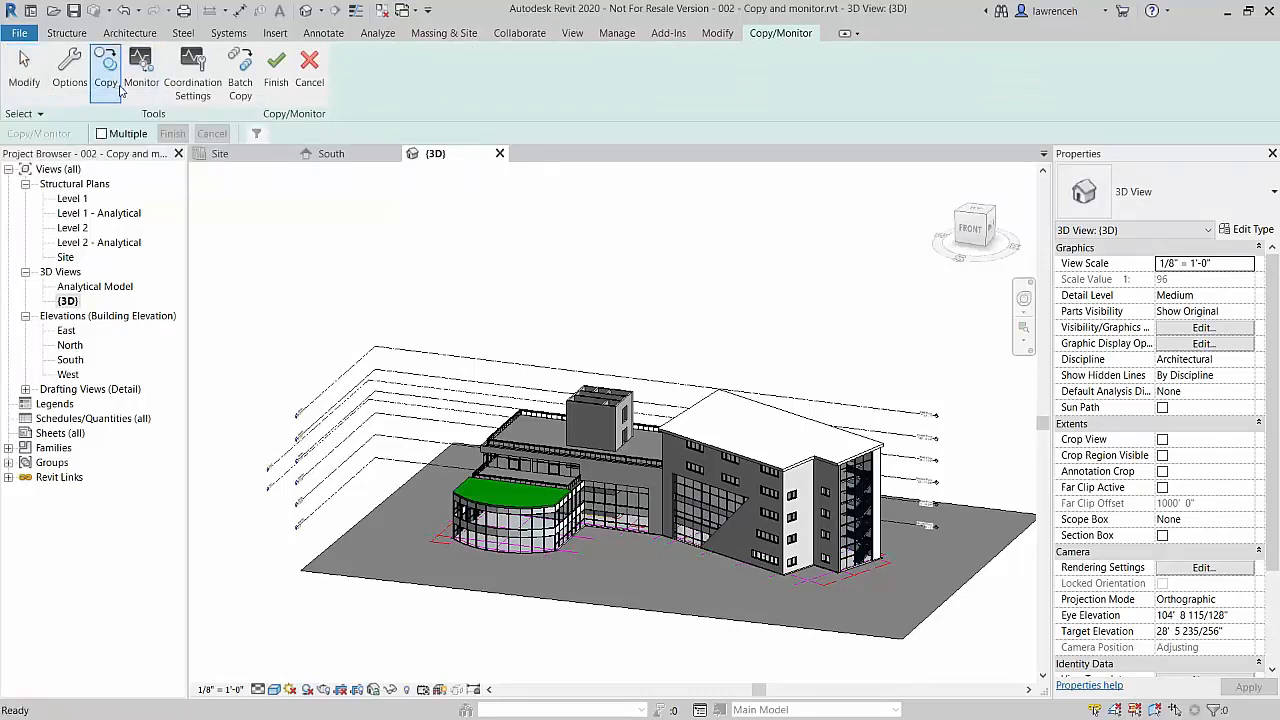
pyautogui.click(101, 134)
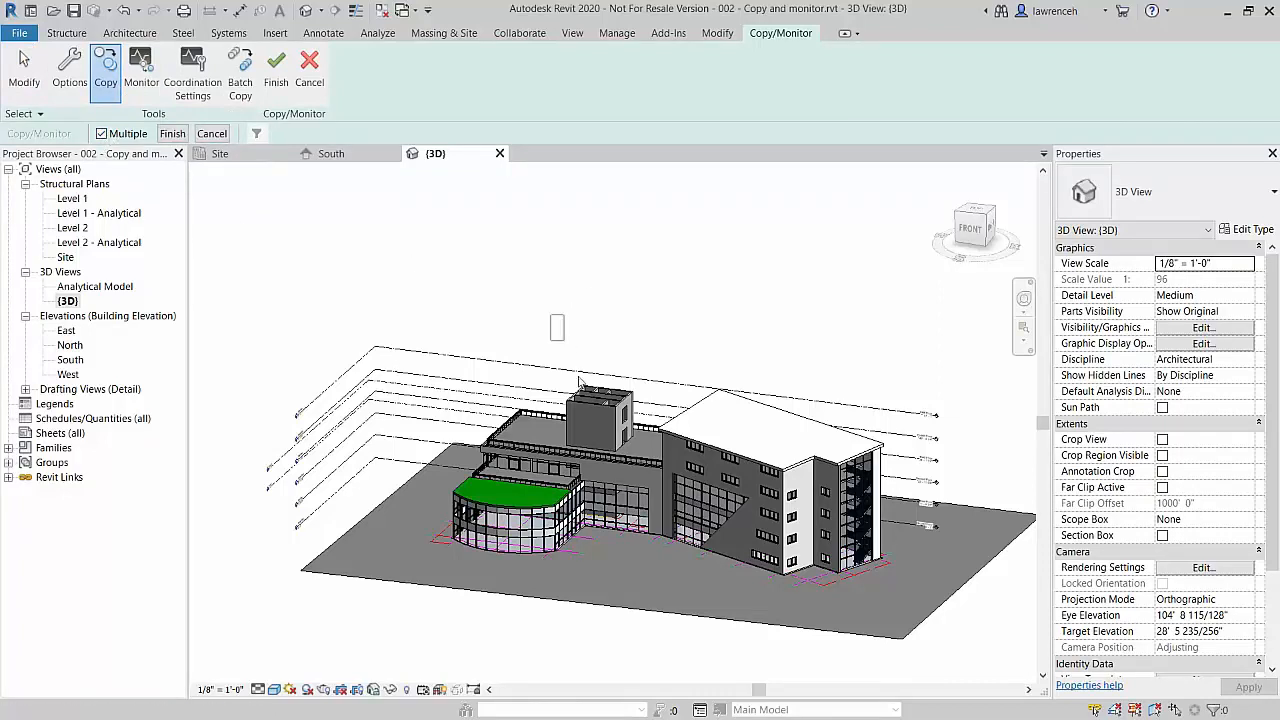
pyautogui.moveTo(551, 315); pyautogui.dragTo(649, 569)
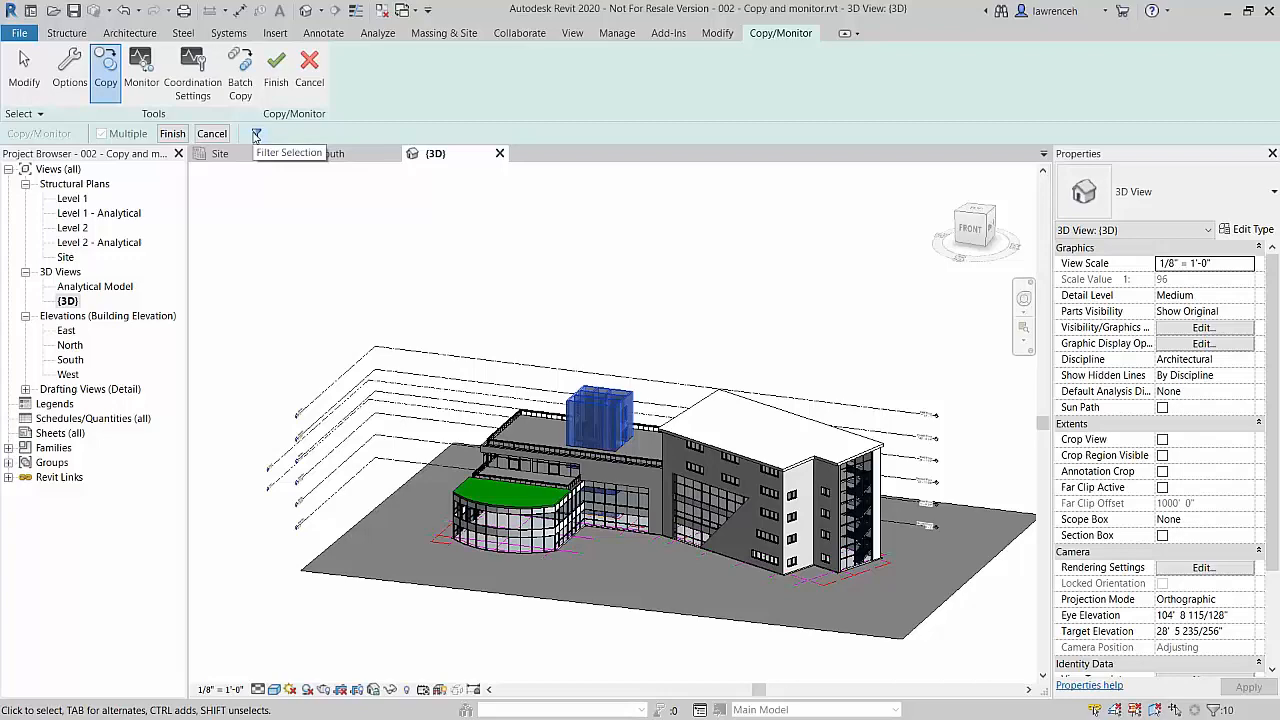
pyautogui.click(256, 135)
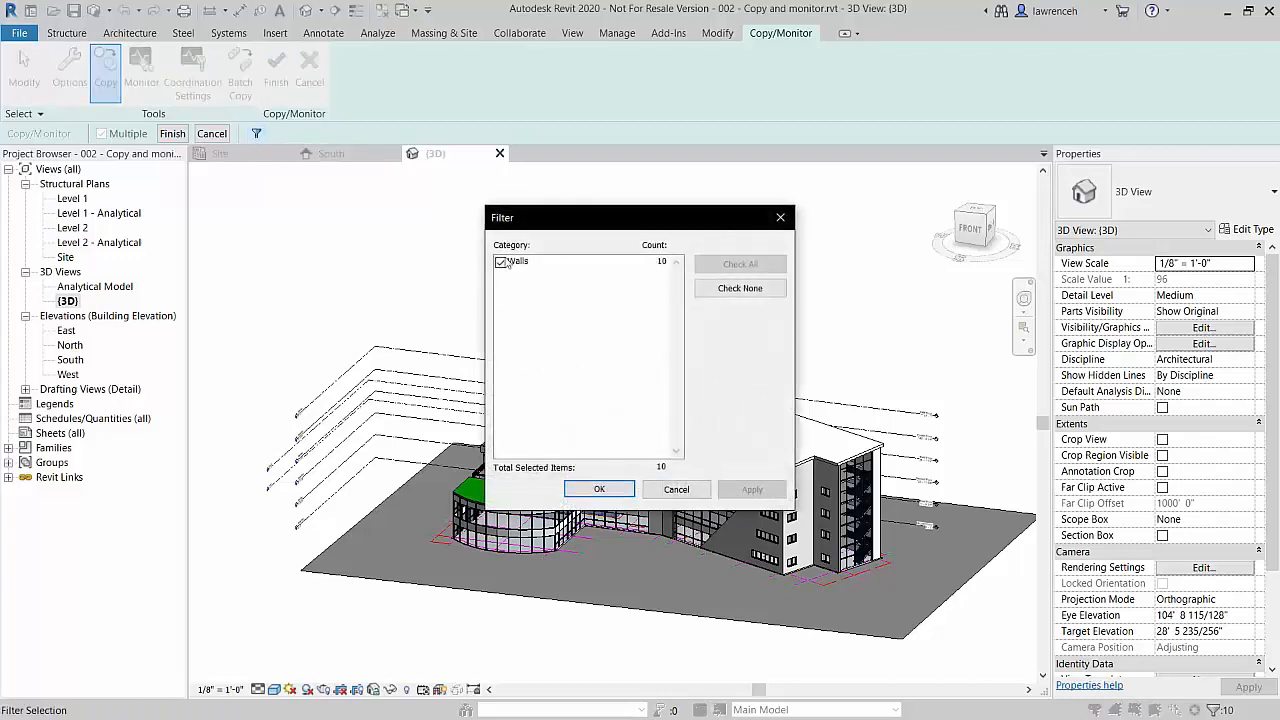
pyautogui.click(580, 492)
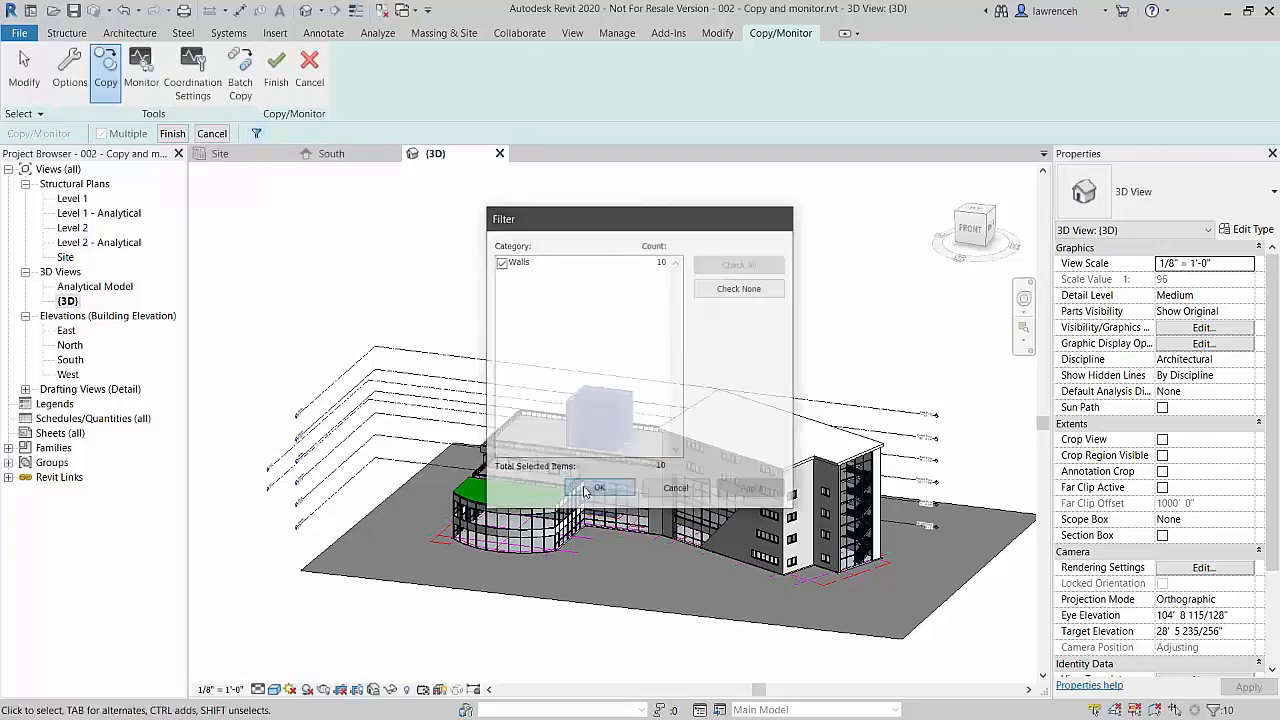
pyautogui.click(173, 134)
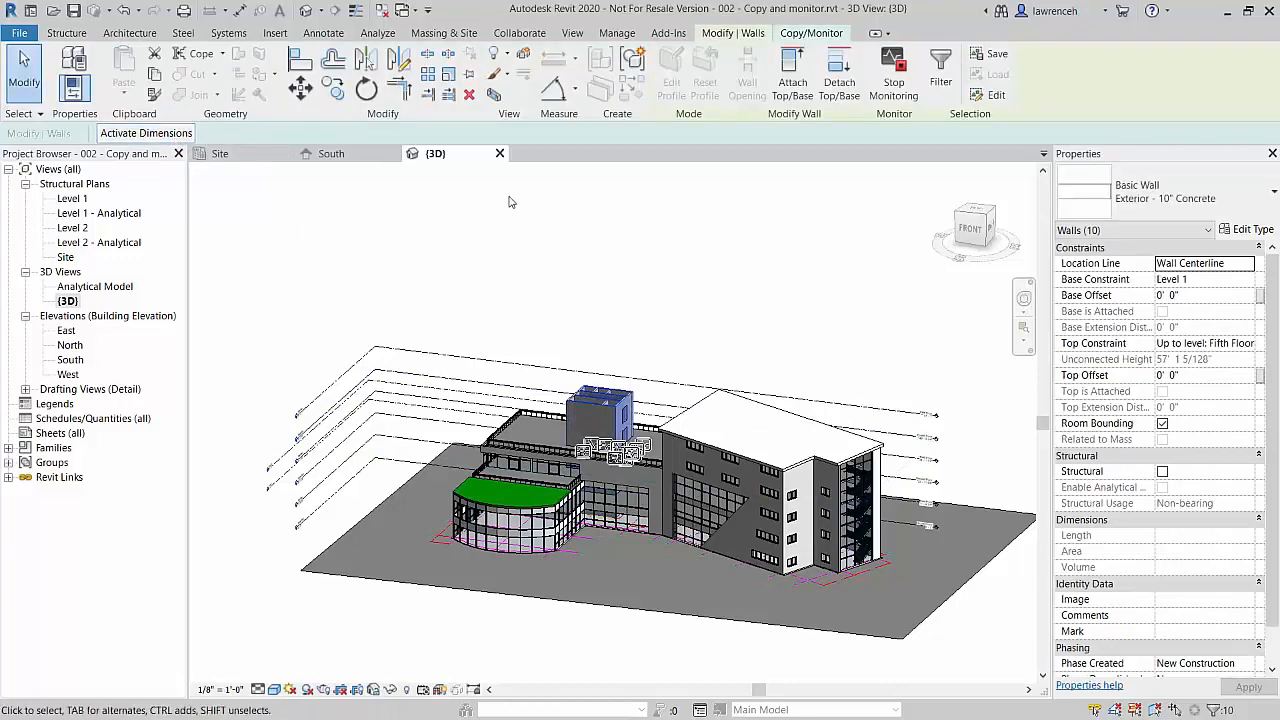
# Step: Deselect the copied core walls and finish the Copy/Monitor session
pyautogui.click(715, 245)
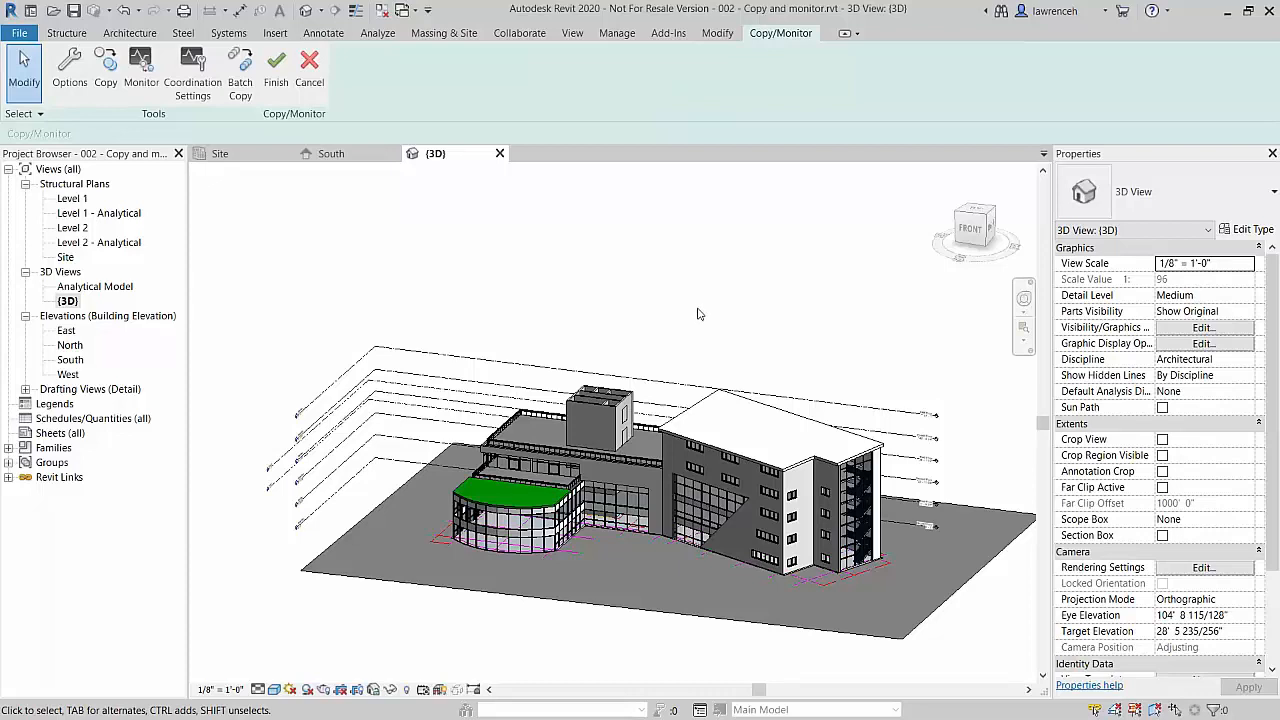
pyautogui.click(279, 91)
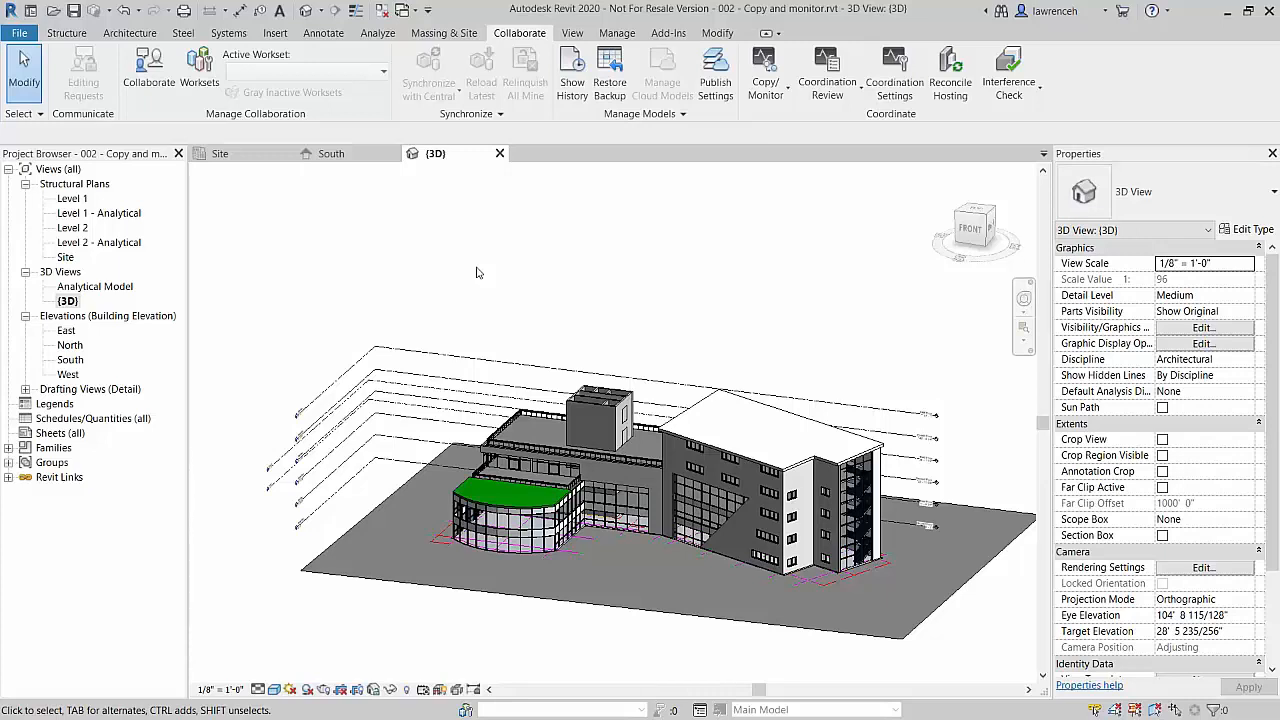
# Step: Hide the 002 - Architect Revit Model.rvt link in the {3D} view and inspect the copied core walls
pyautogui.click(580, 34)
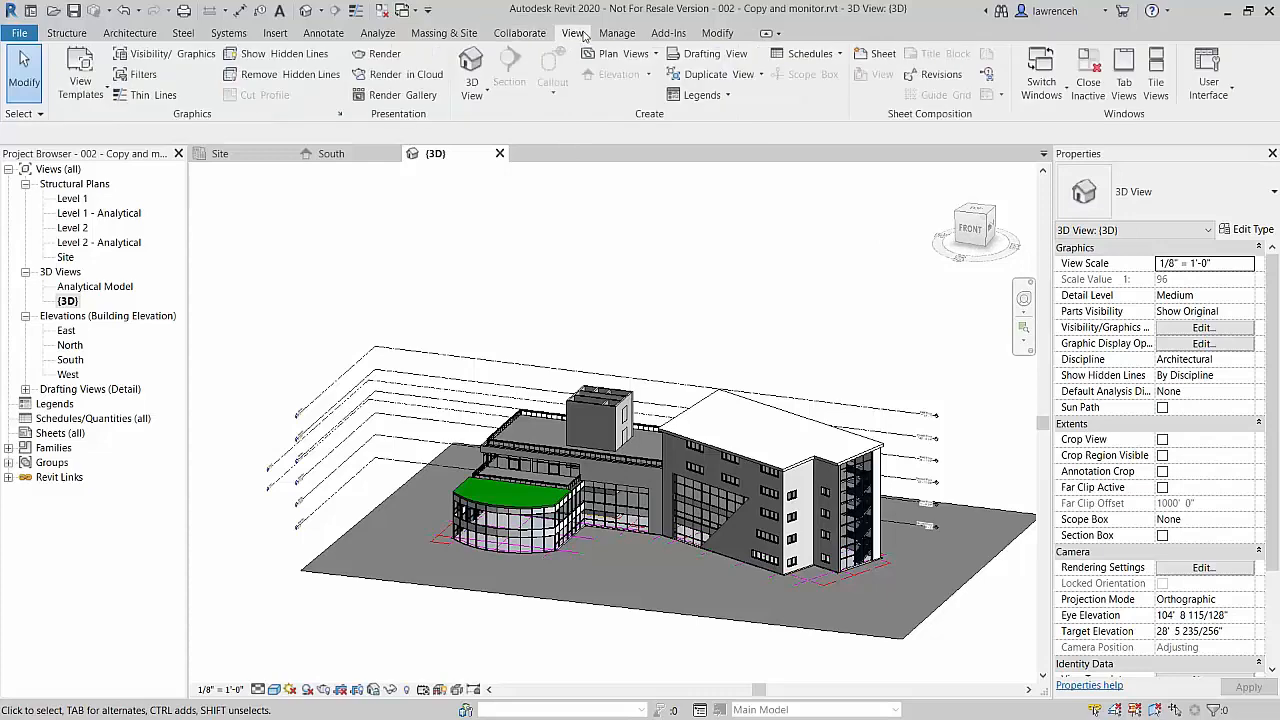
pyautogui.click(186, 62)
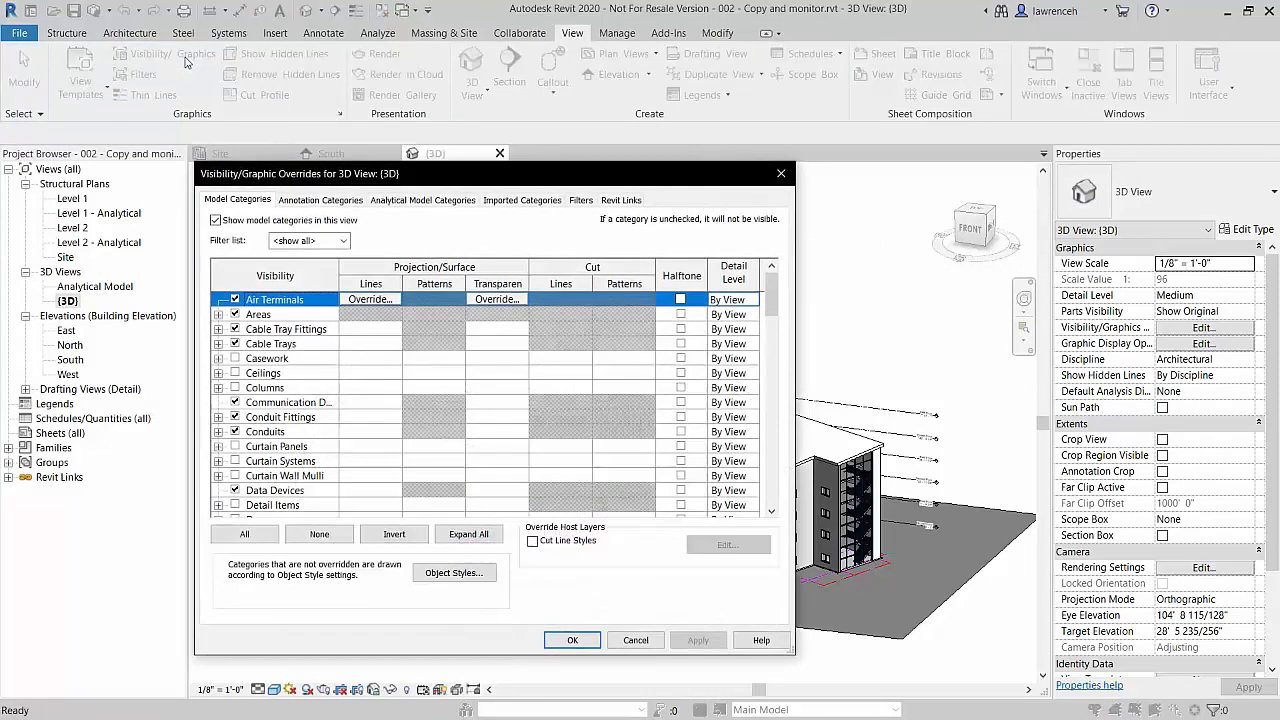
pyautogui.click(624, 200)
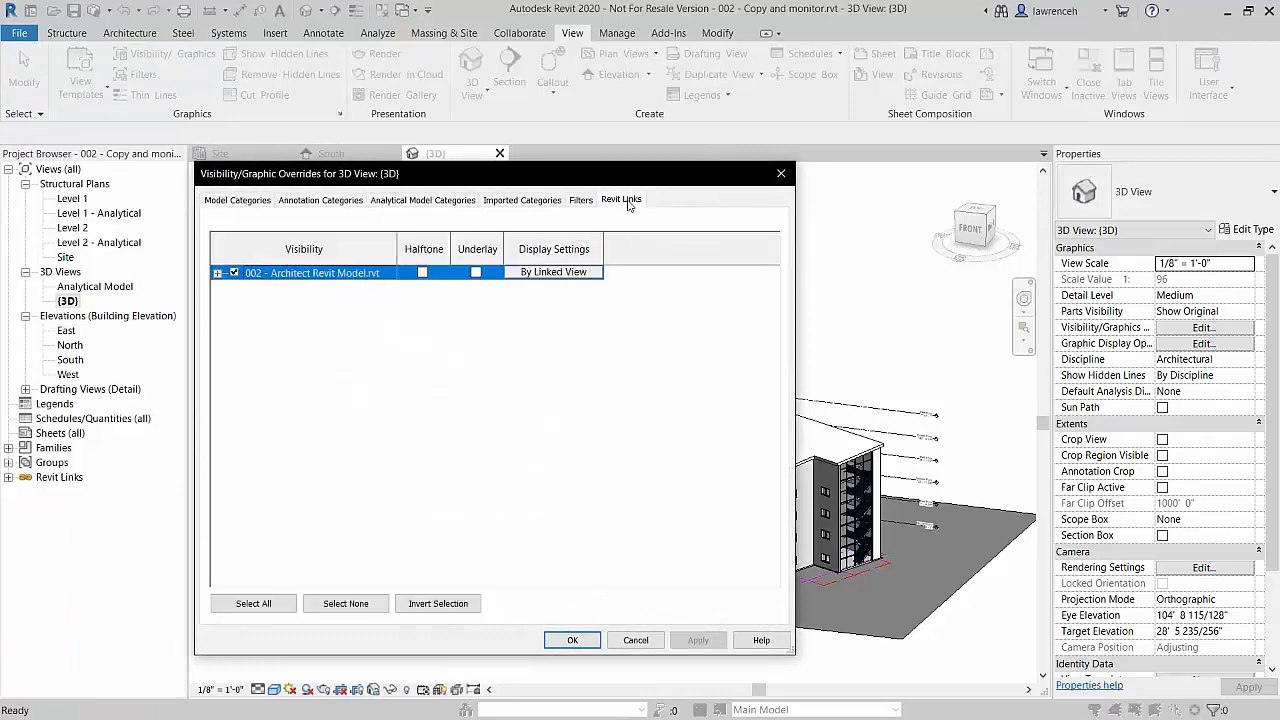
pyautogui.click(234, 273)
pyautogui.click(580, 640)
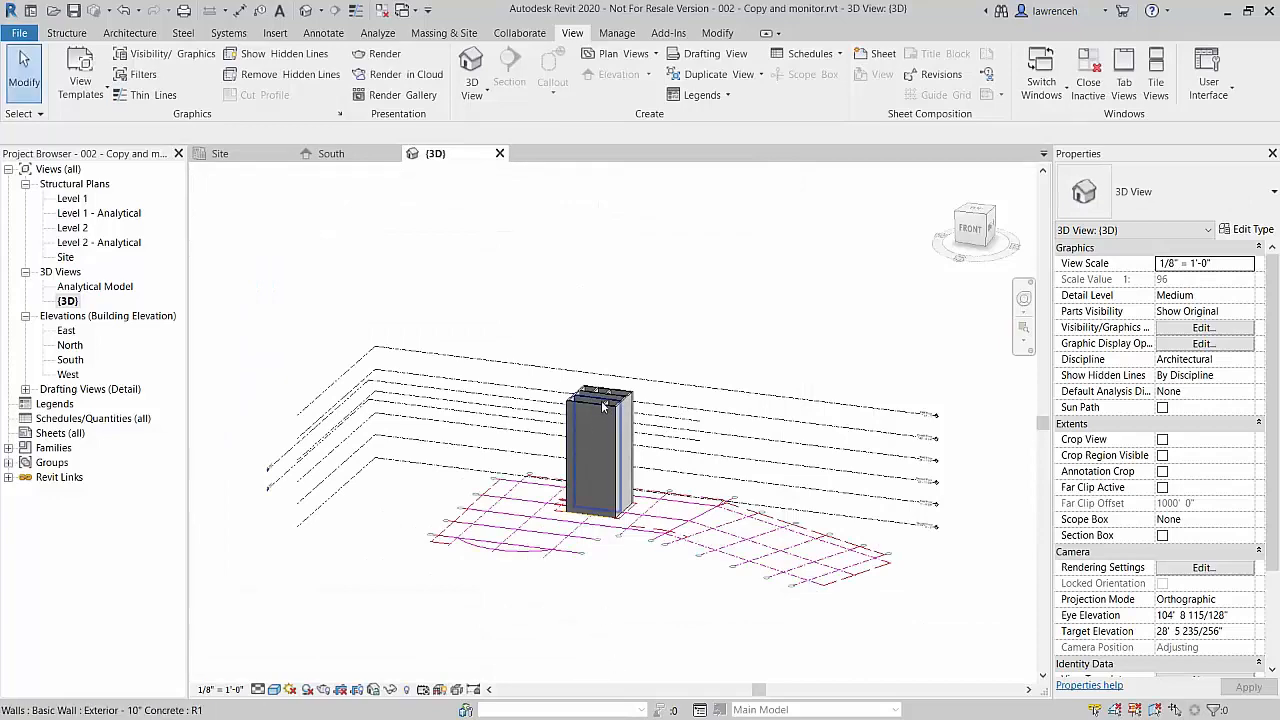
pyautogui.click(584, 441)
pyautogui.press('Escape')
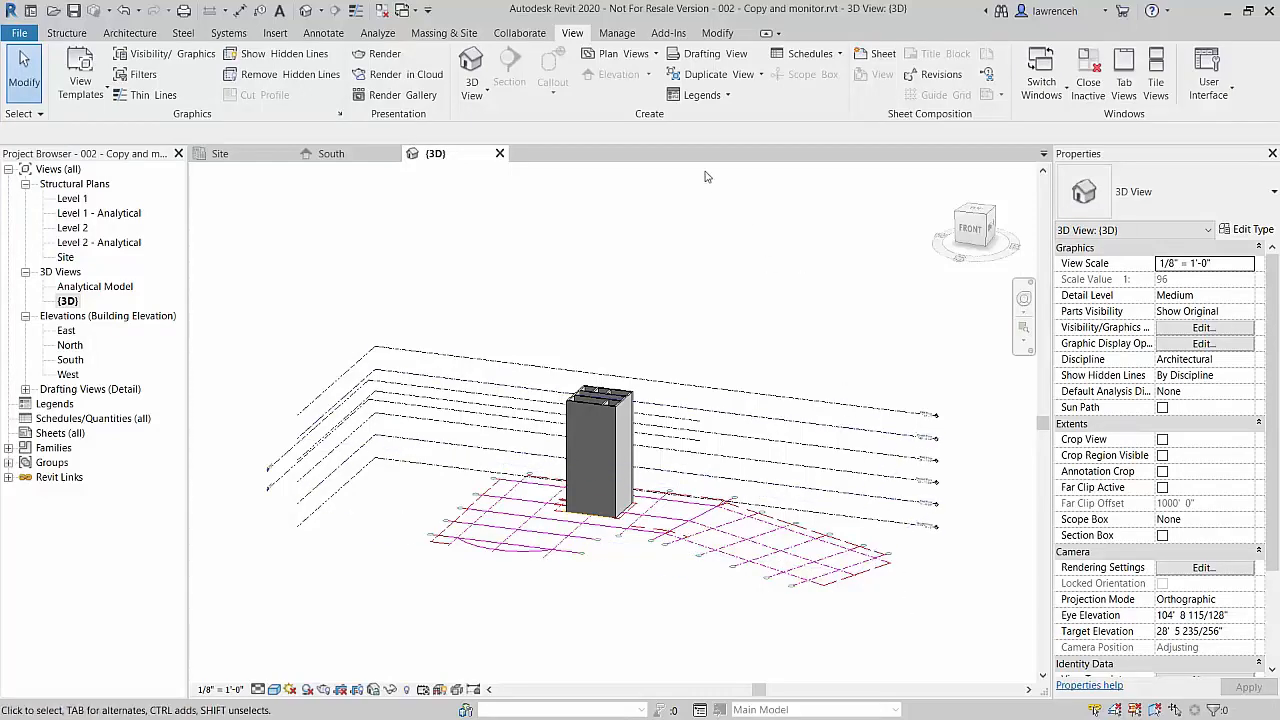
# Step: Reload the architect's Revit link from the file 002 - Architect Revit Model V2.0.rvt and accept the Coordination Review warning
pyautogui.click(622, 35)
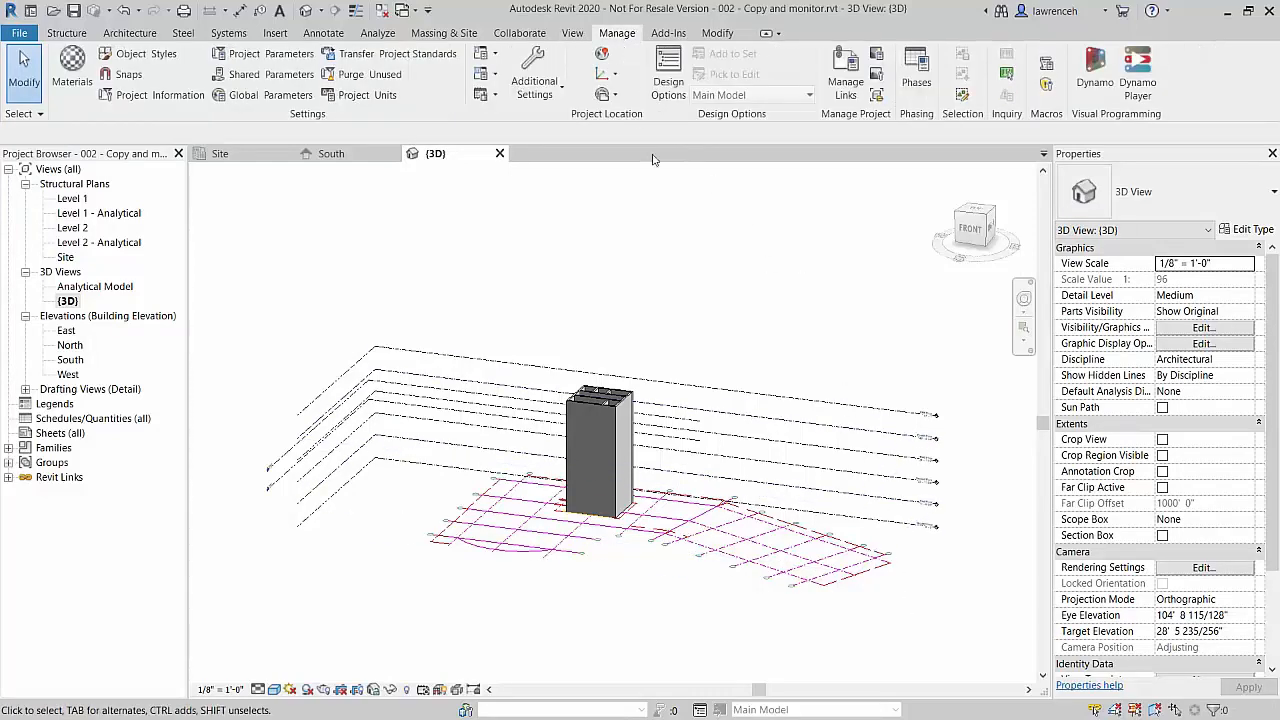
pyautogui.click(846, 66)
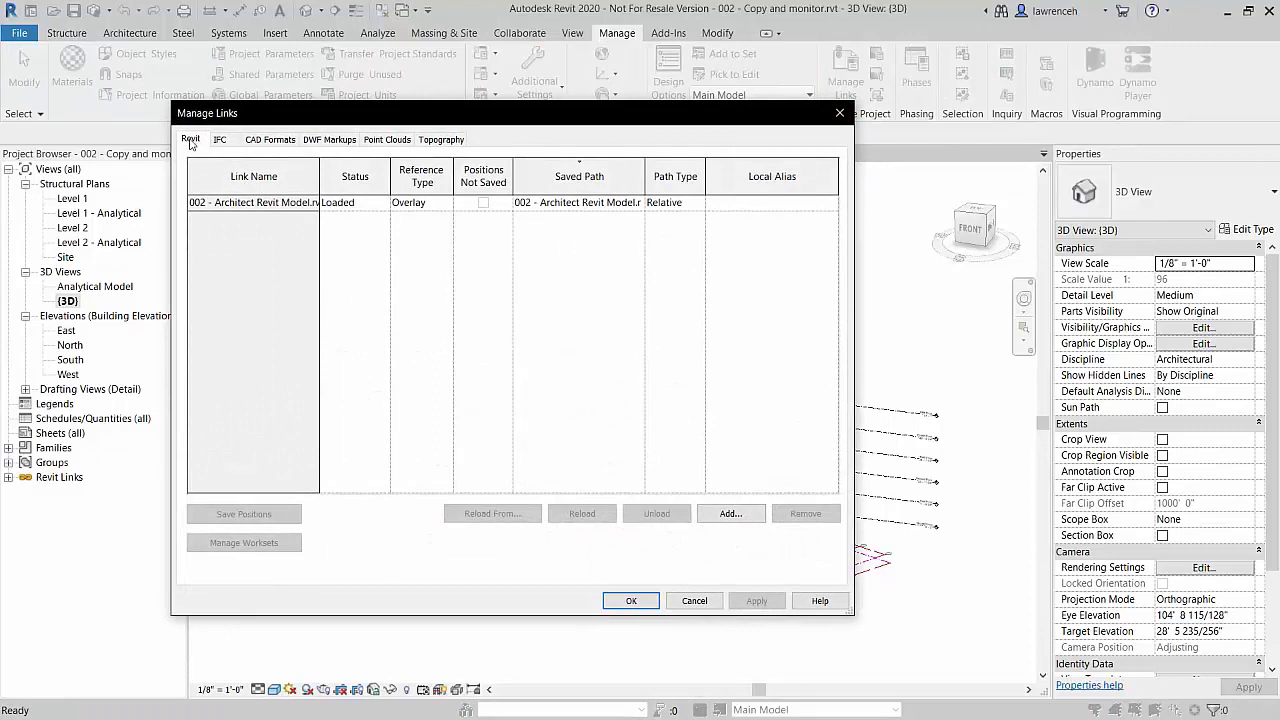
pyautogui.click(204, 202)
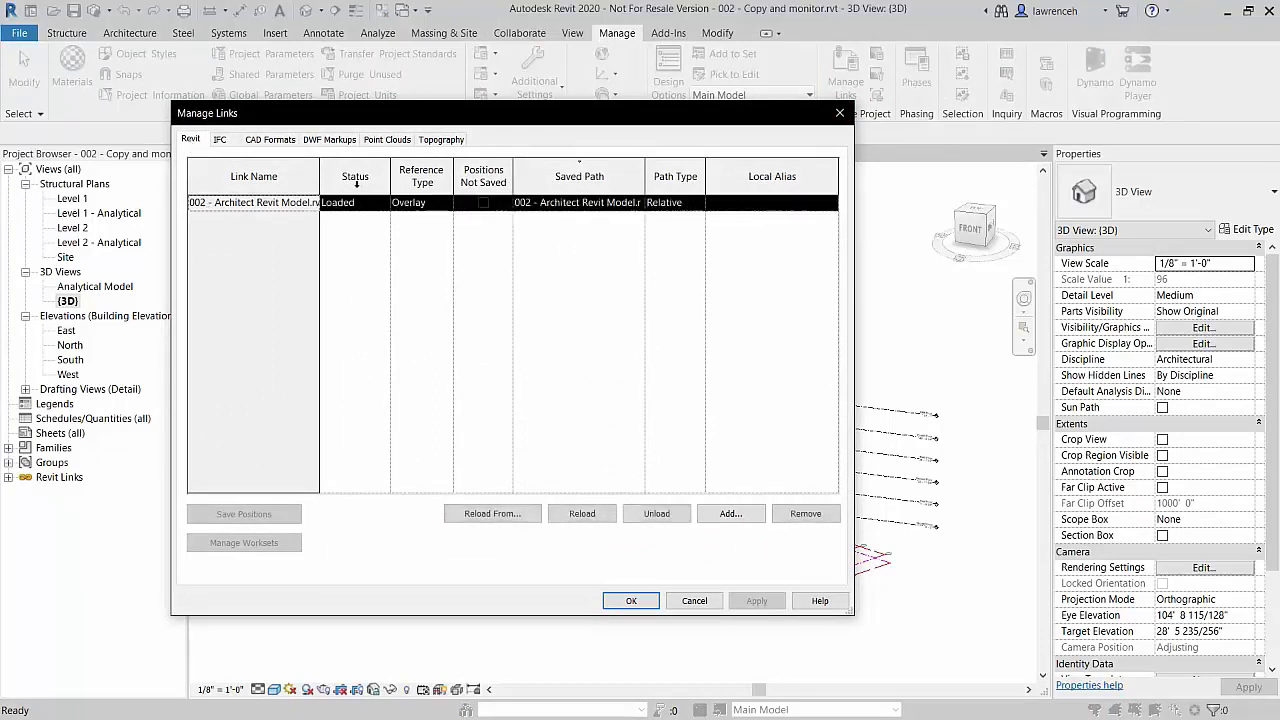
pyautogui.moveTo(320, 180); pyautogui.dragTo(349, 180)
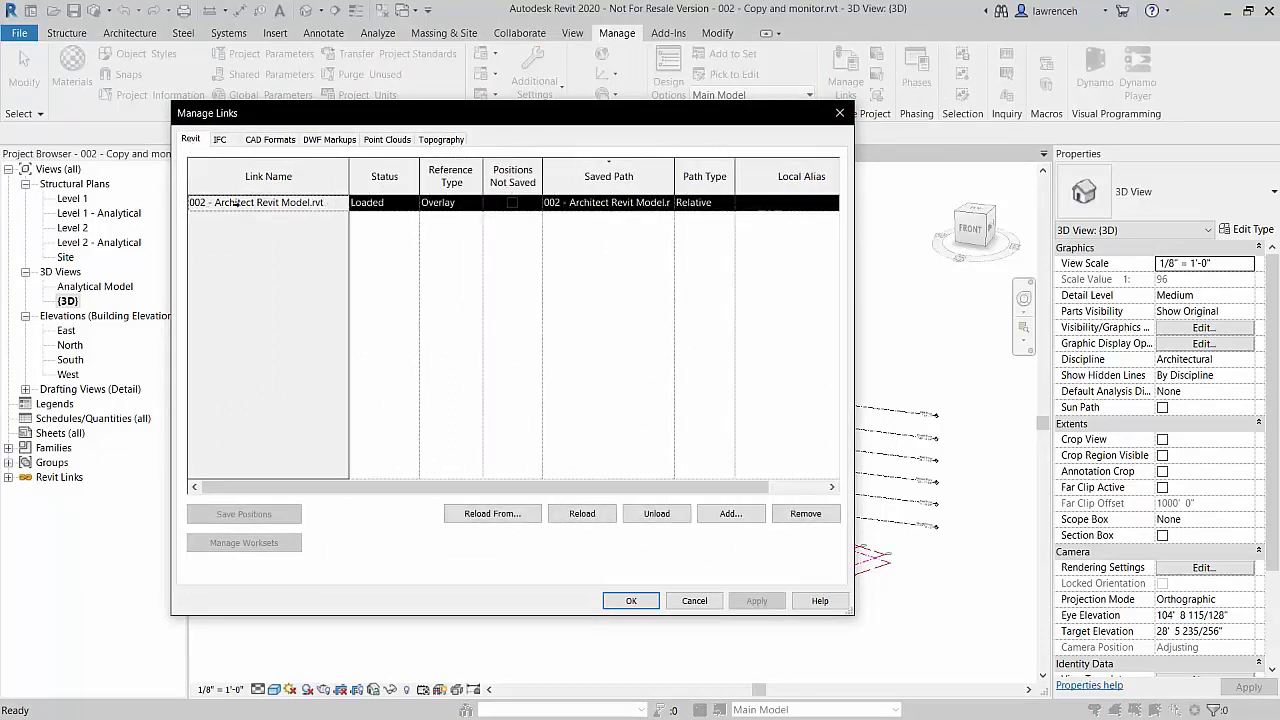
pyautogui.click(492, 514)
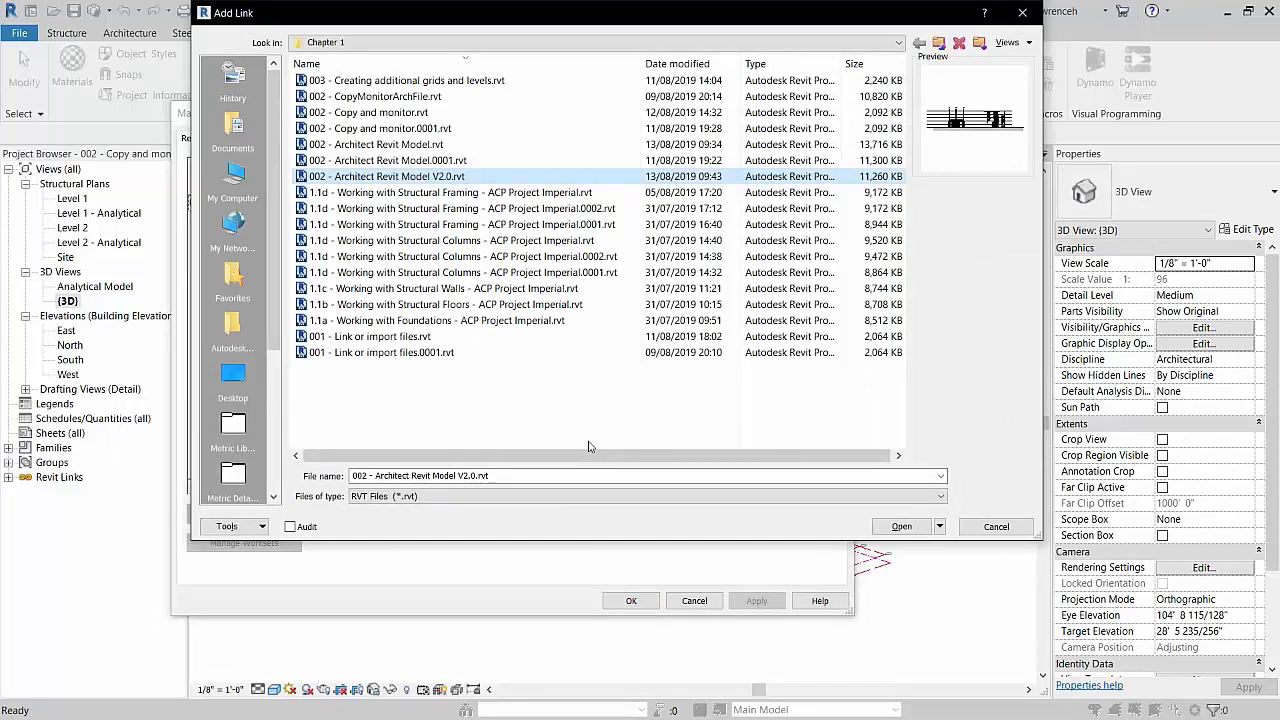
pyautogui.click(903, 527)
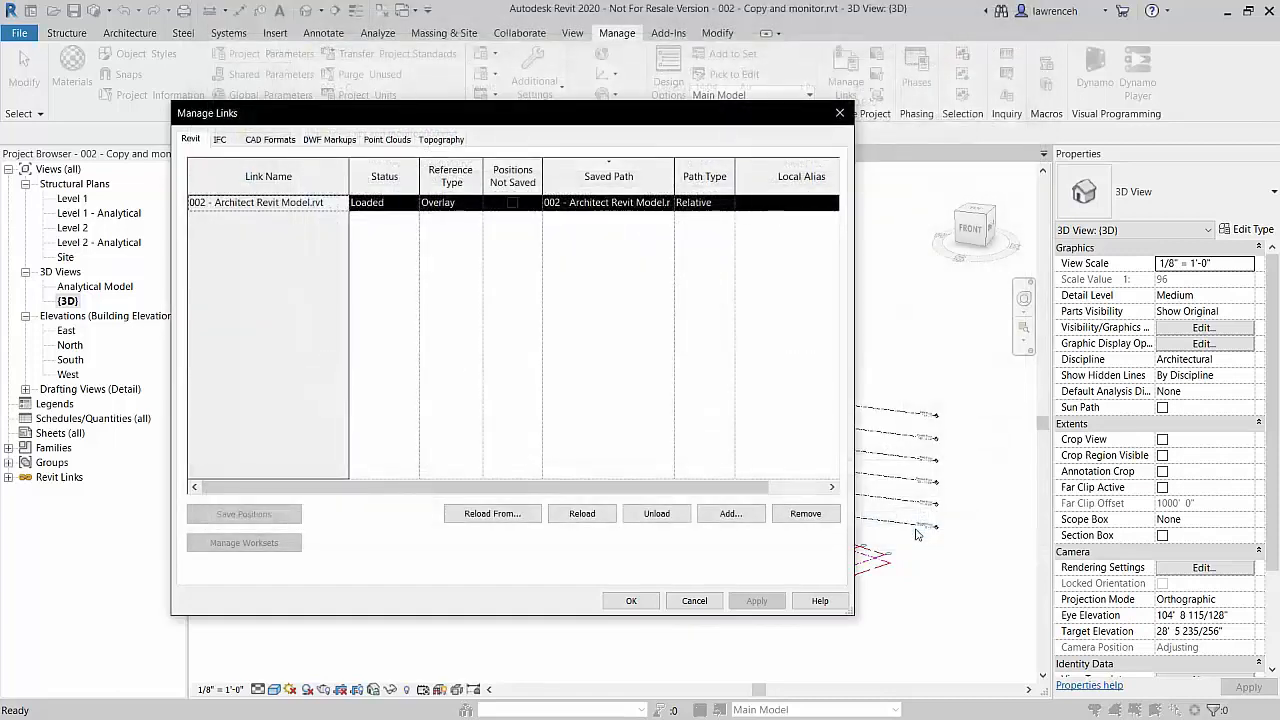
pyautogui.click(650, 598)
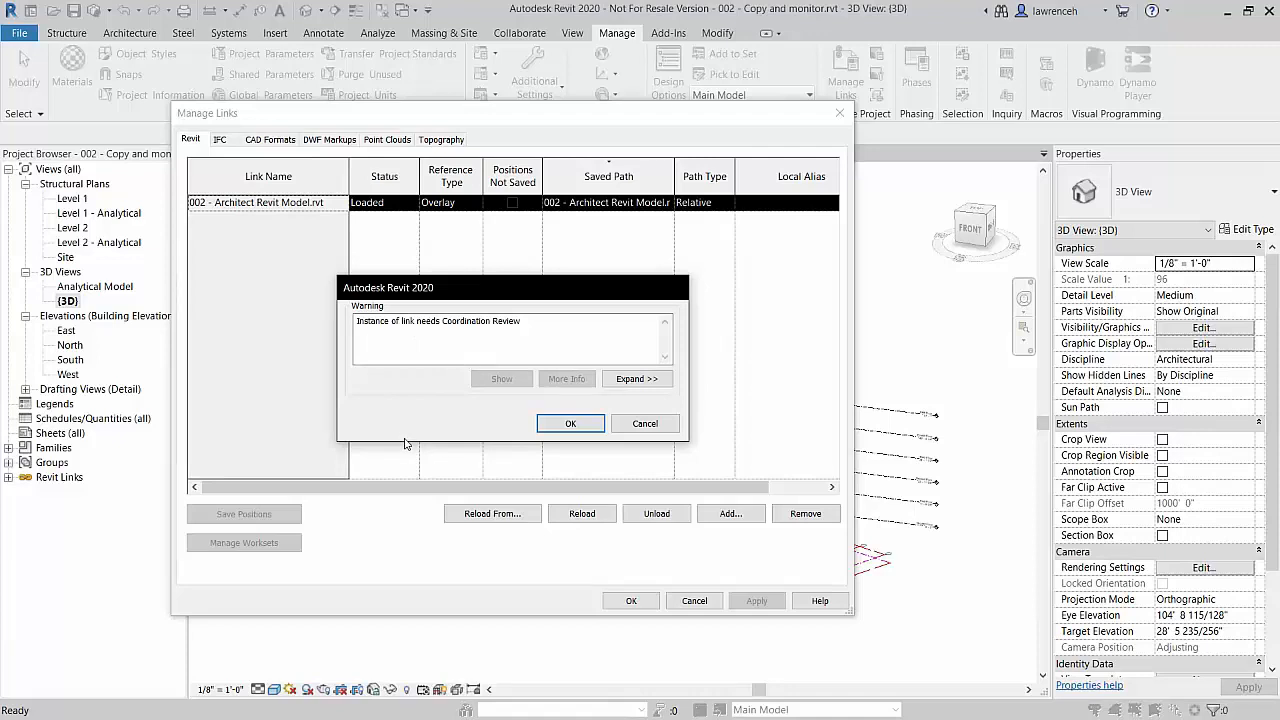
pyautogui.click(568, 424)
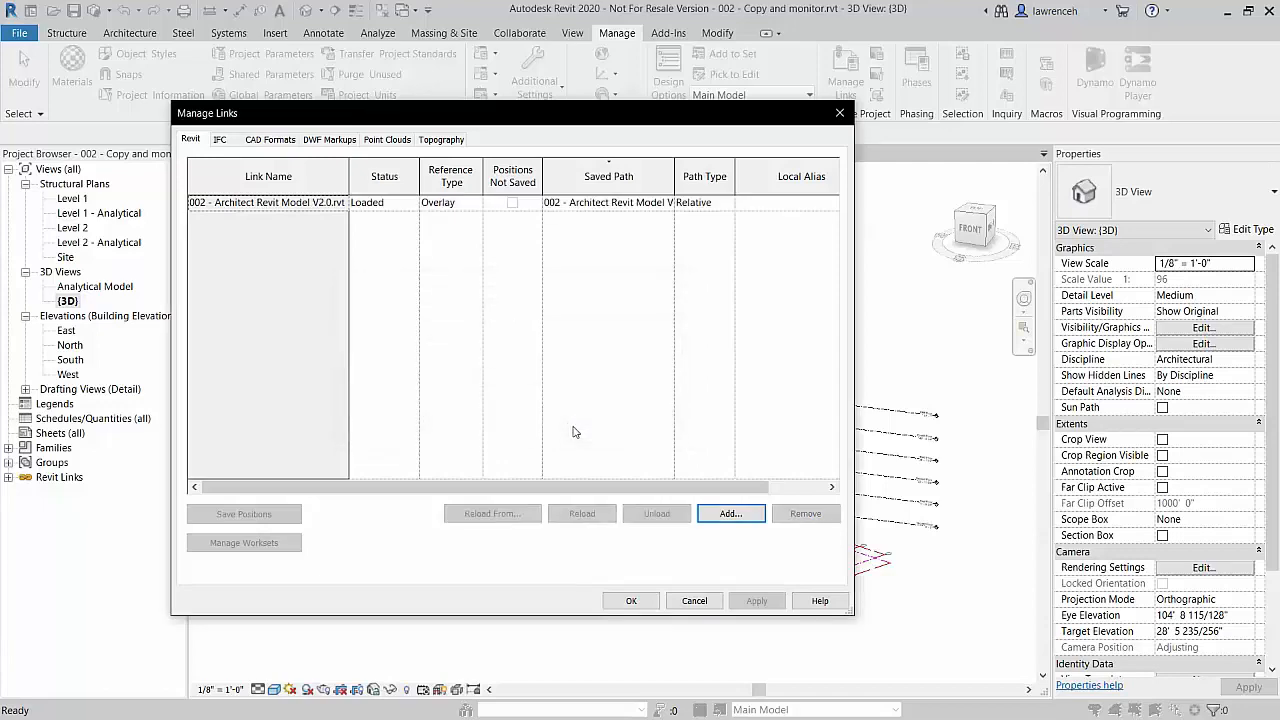
pyautogui.click(632, 601)
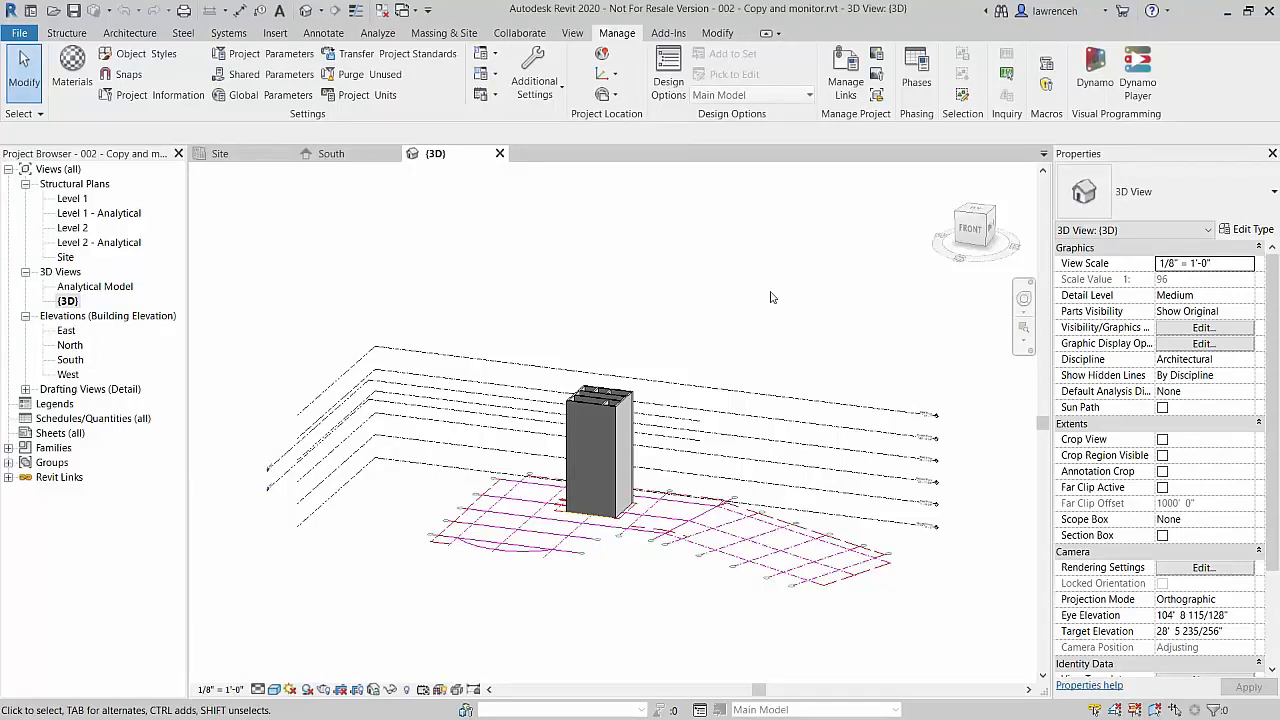
# Step: Make the 002 - Architect Revit Model V2.0.rvt link visible in the {3D} view
pyautogui.click(571, 33)
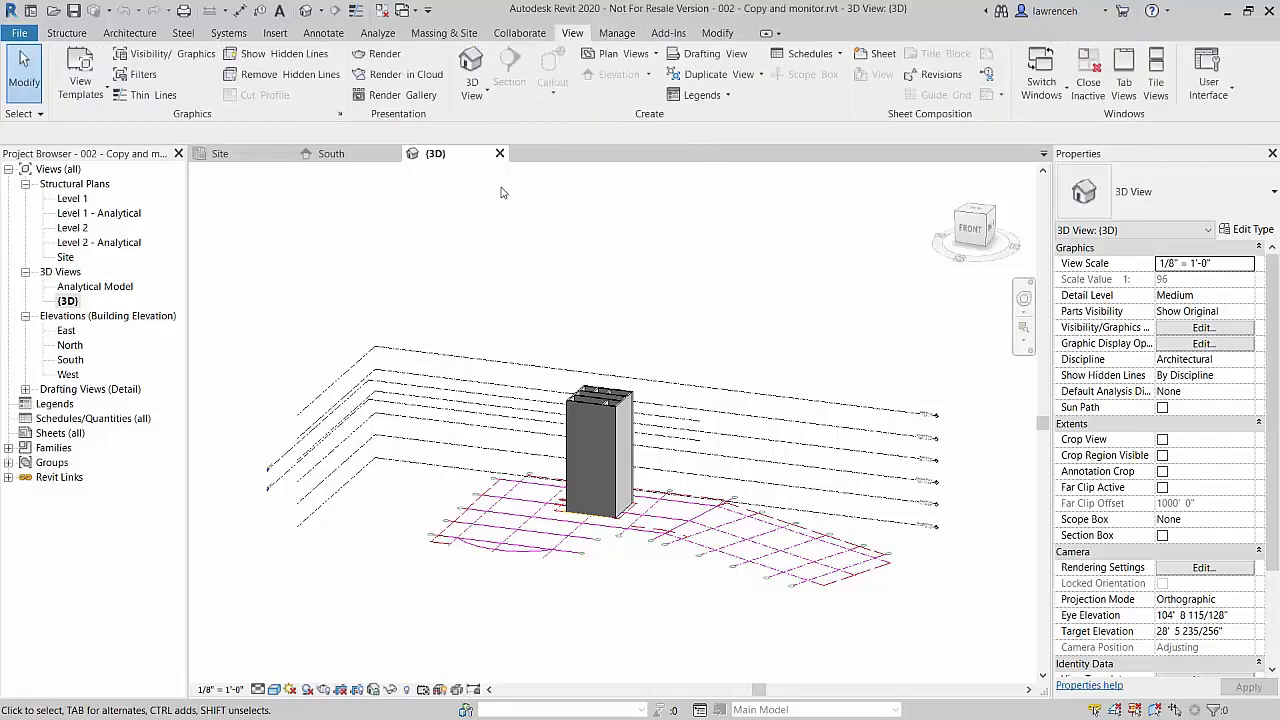
pyautogui.click(197, 60)
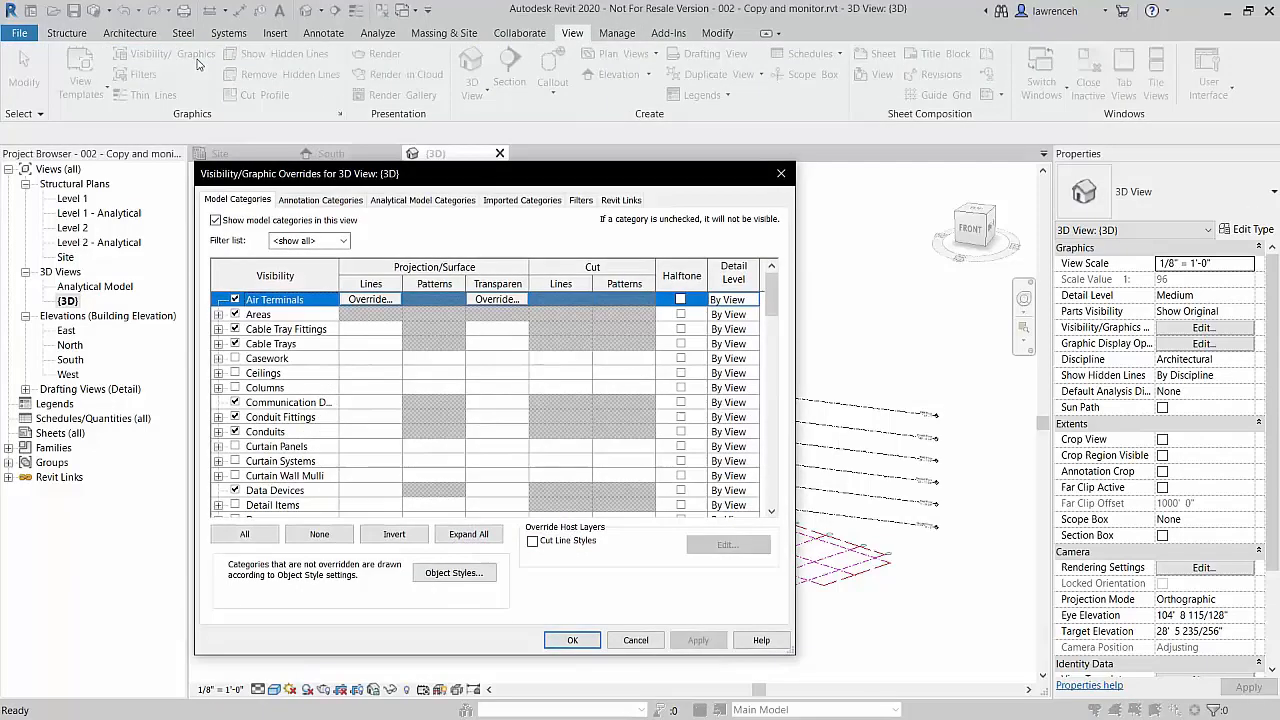
pyautogui.click(621, 200)
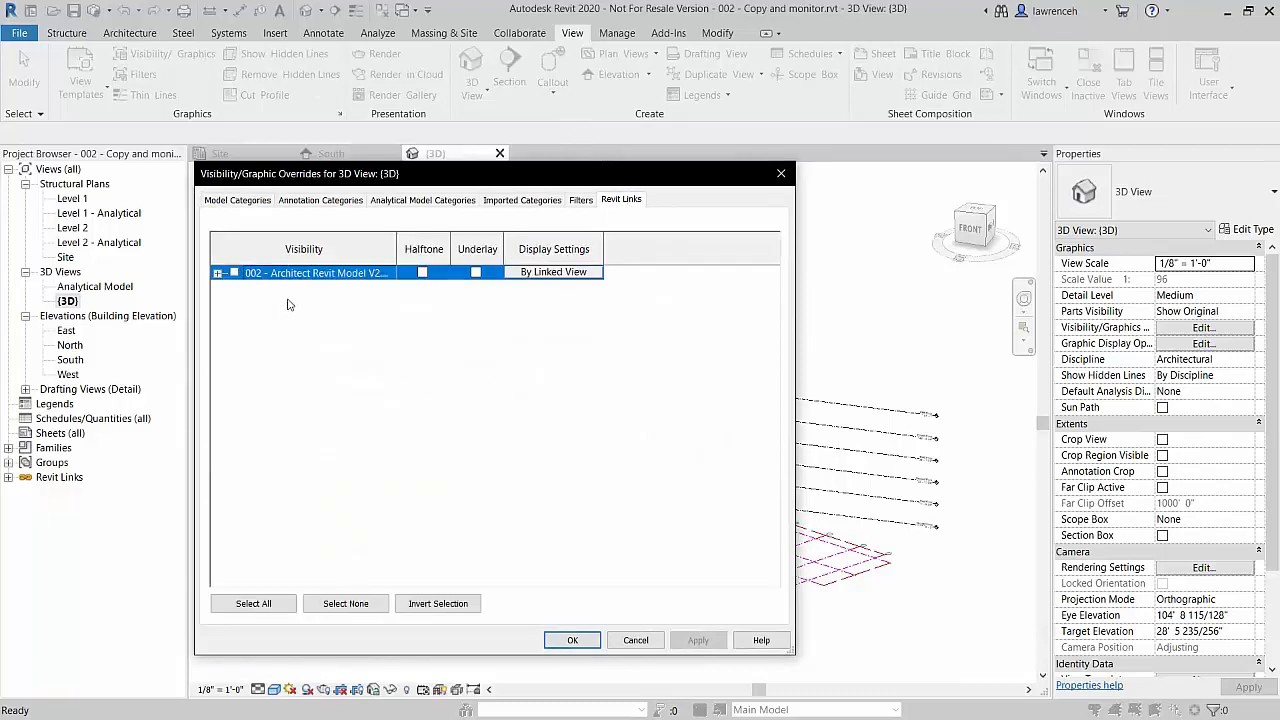
pyautogui.click(235, 273)
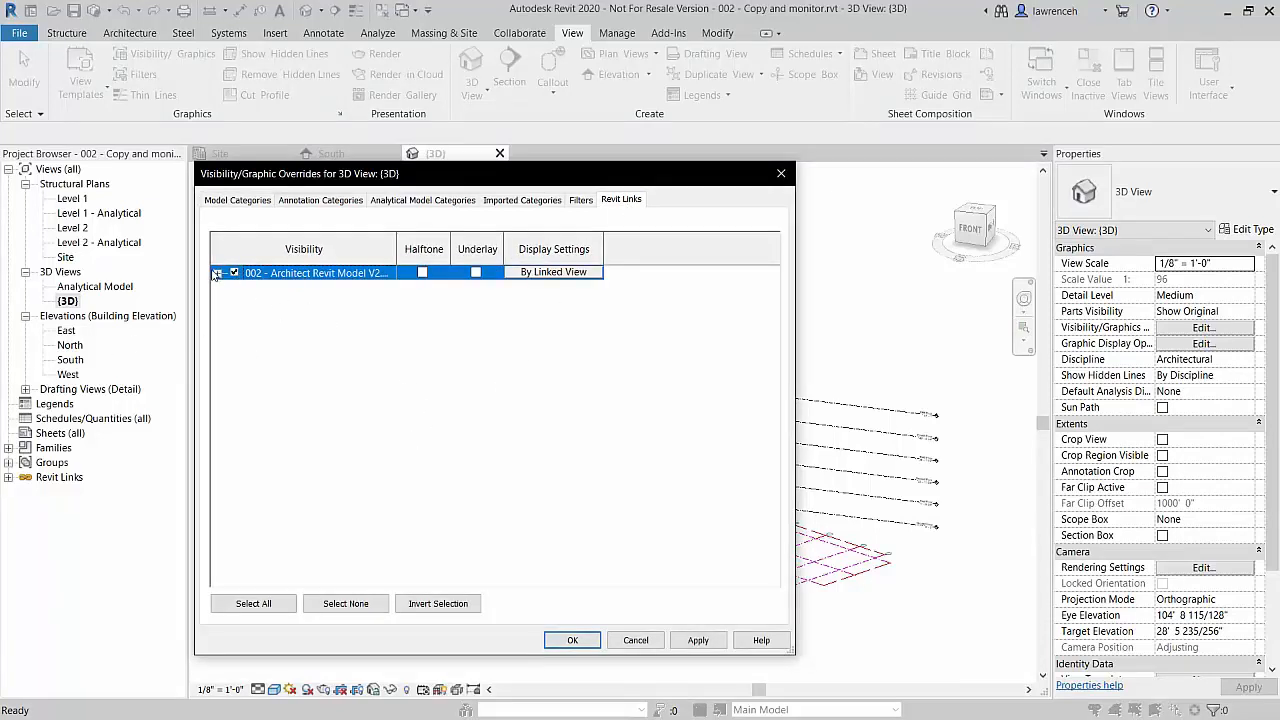
pyautogui.click(572, 640)
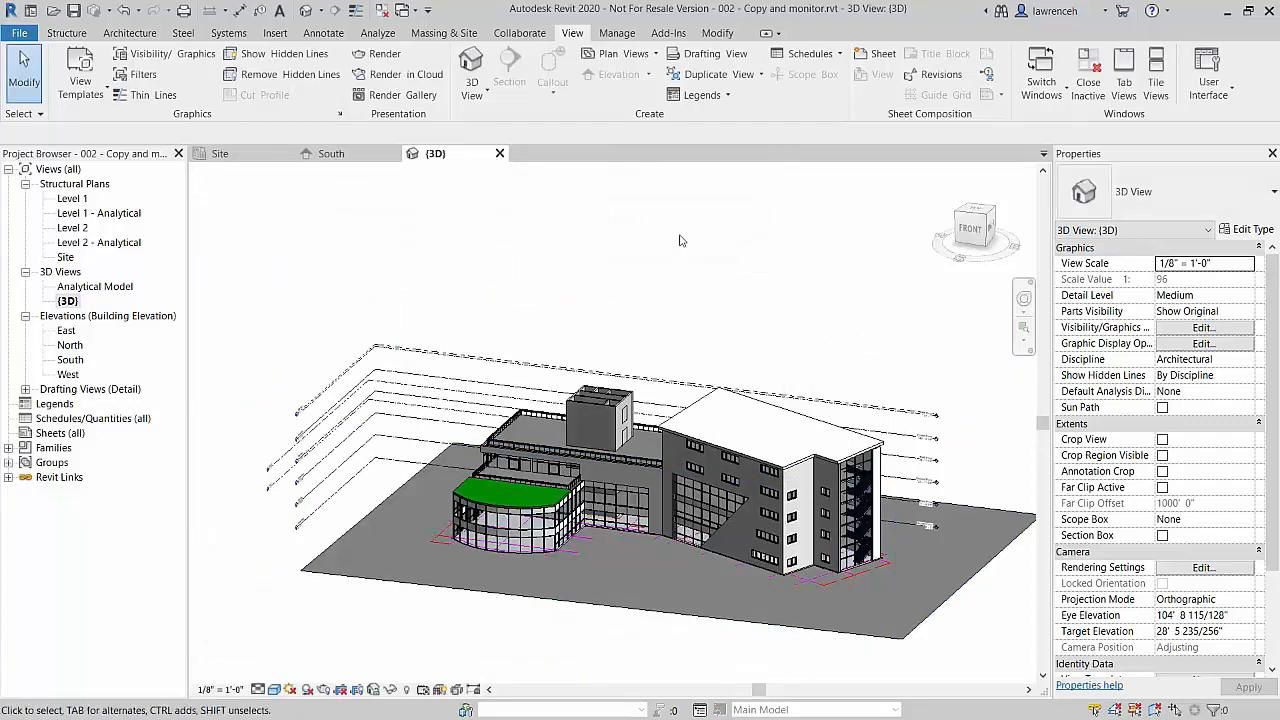
# Step: Open the Coordination Review for the linked architect's model and highlight the elements of the moved level issue
pyautogui.click(519, 40)
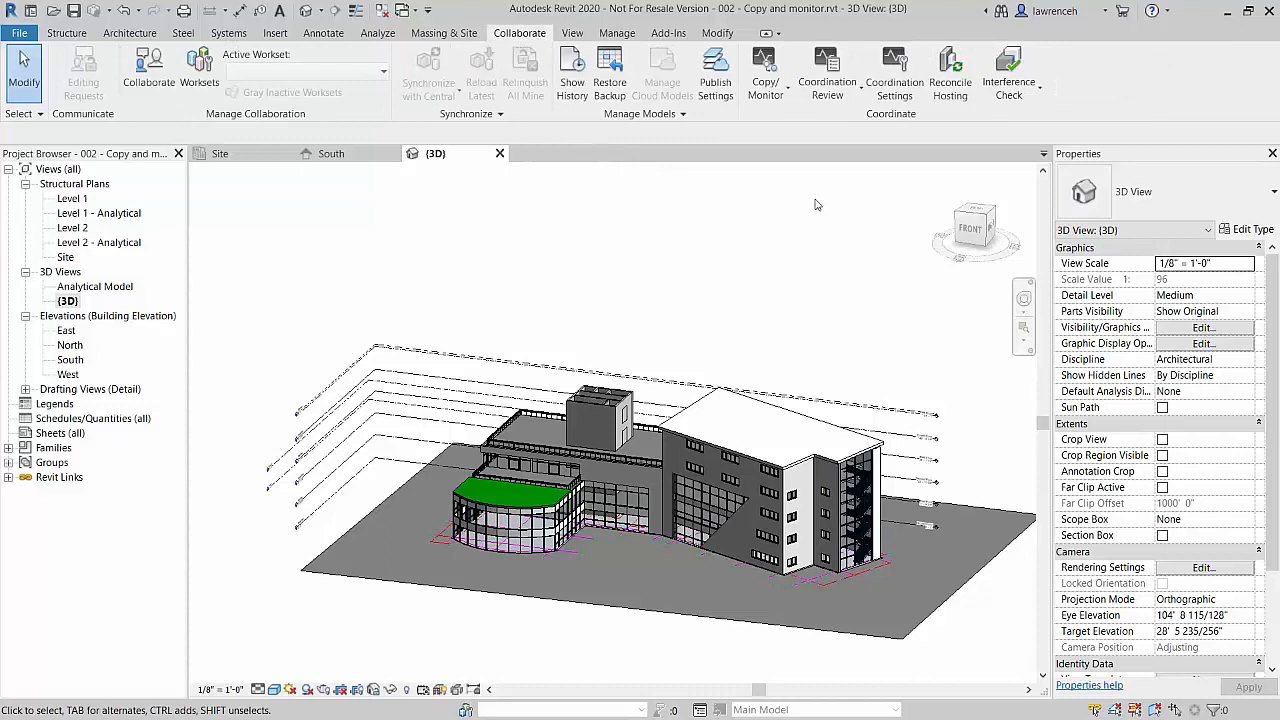
pyautogui.click(834, 82)
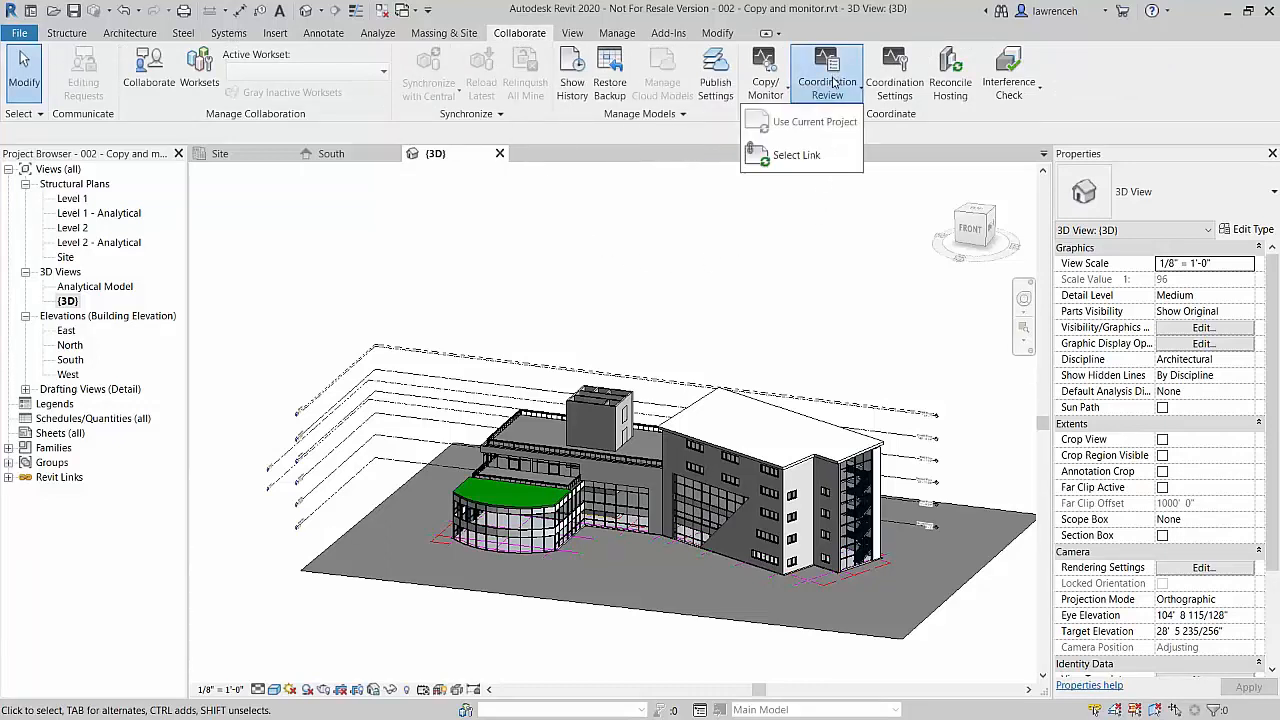
pyautogui.click(796, 155)
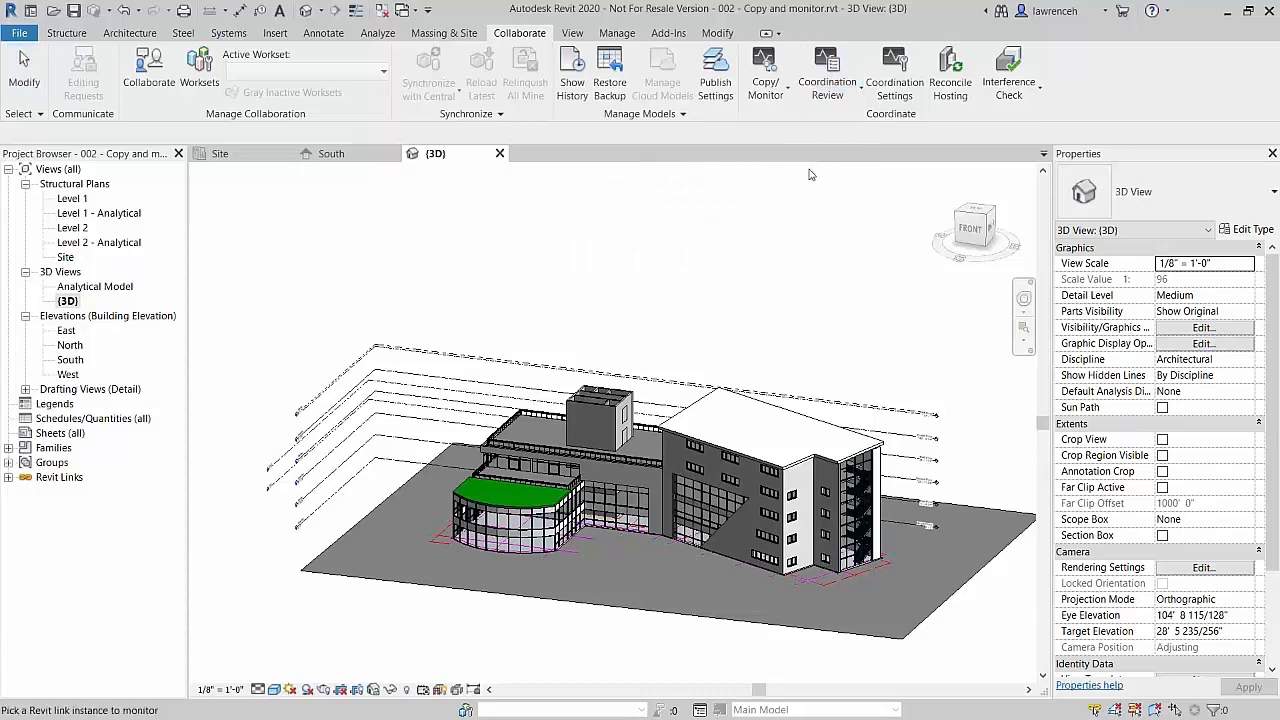
pyautogui.click(754, 400)
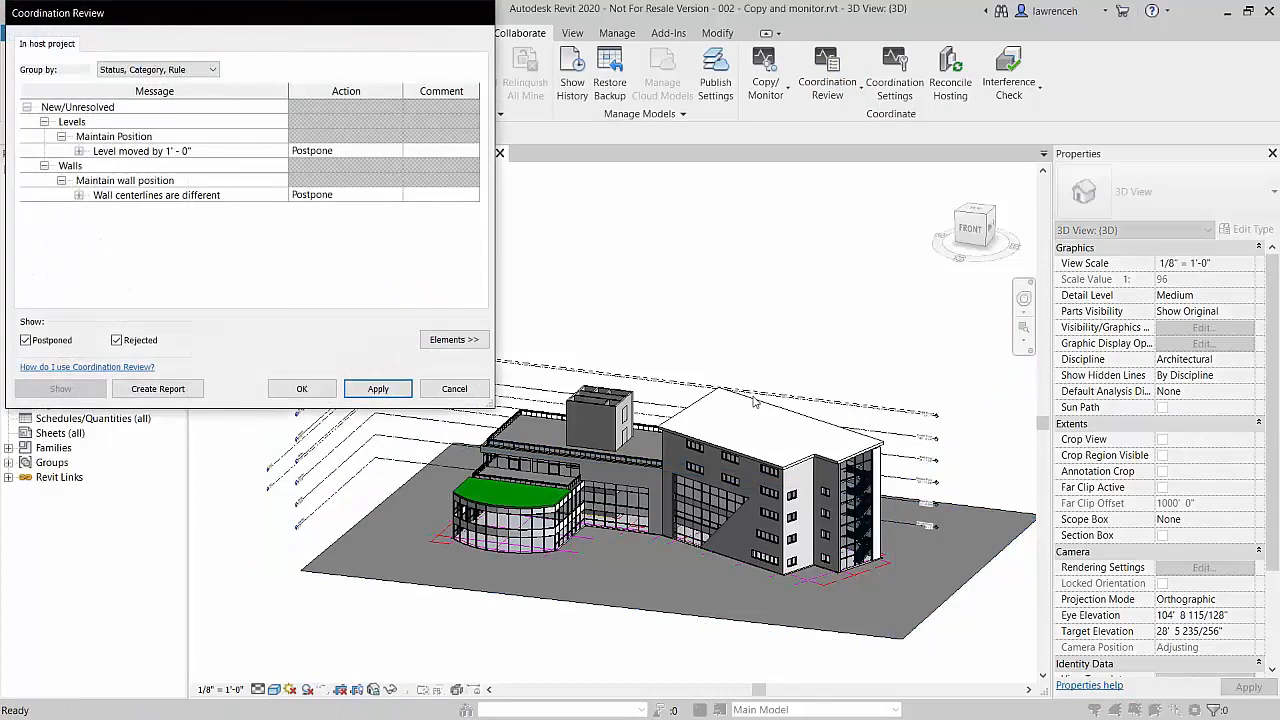
pyautogui.moveTo(307, 26); pyautogui.dragTo(360, 75)
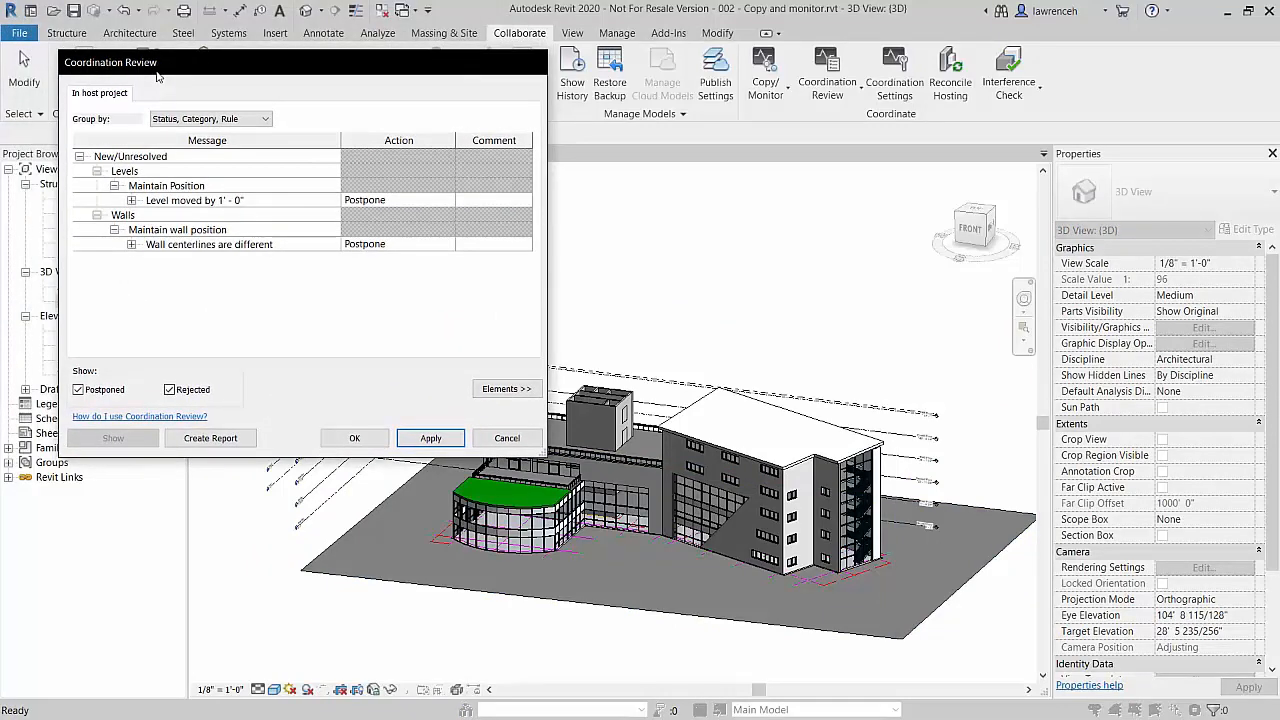
pyautogui.click(131, 202)
pyautogui.click(228, 205)
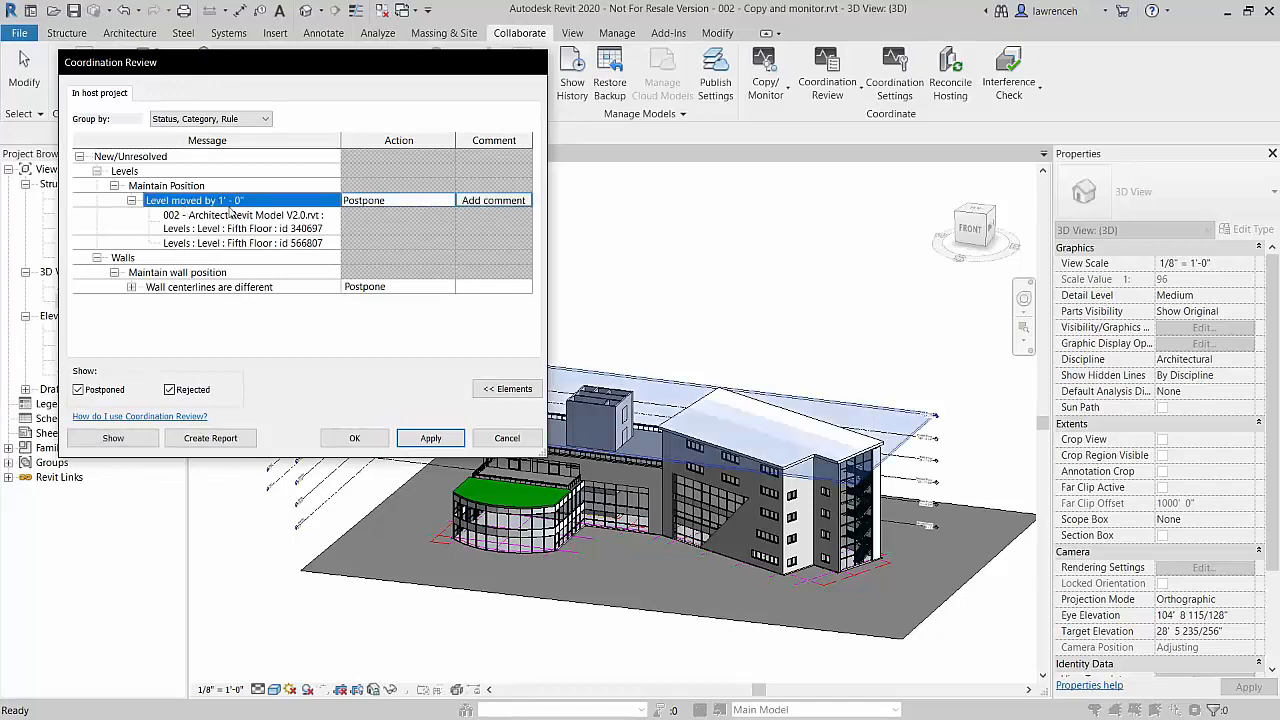
# Step: Expand the wall centerline issue and compare the linked Concept Wall 10" with the host Exterior - 10" Concrete wall up close
pyautogui.click(131, 287)
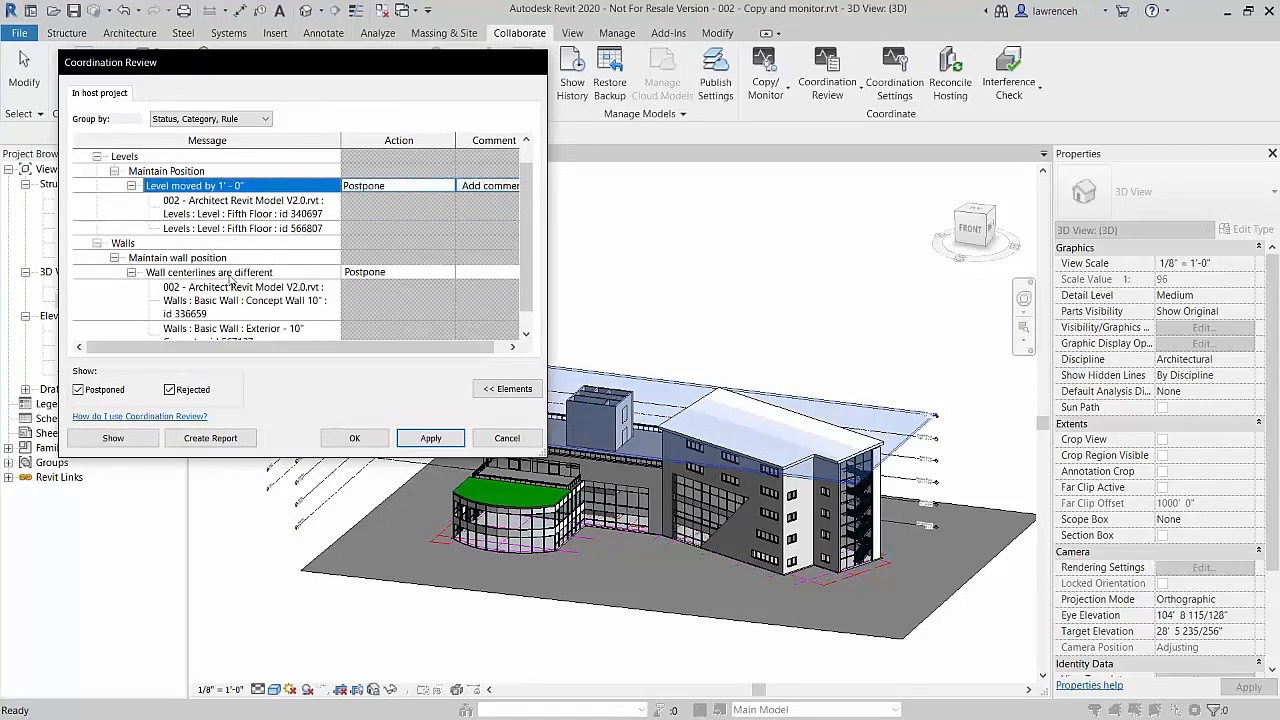
pyautogui.click(230, 280)
pyautogui.click(257, 318)
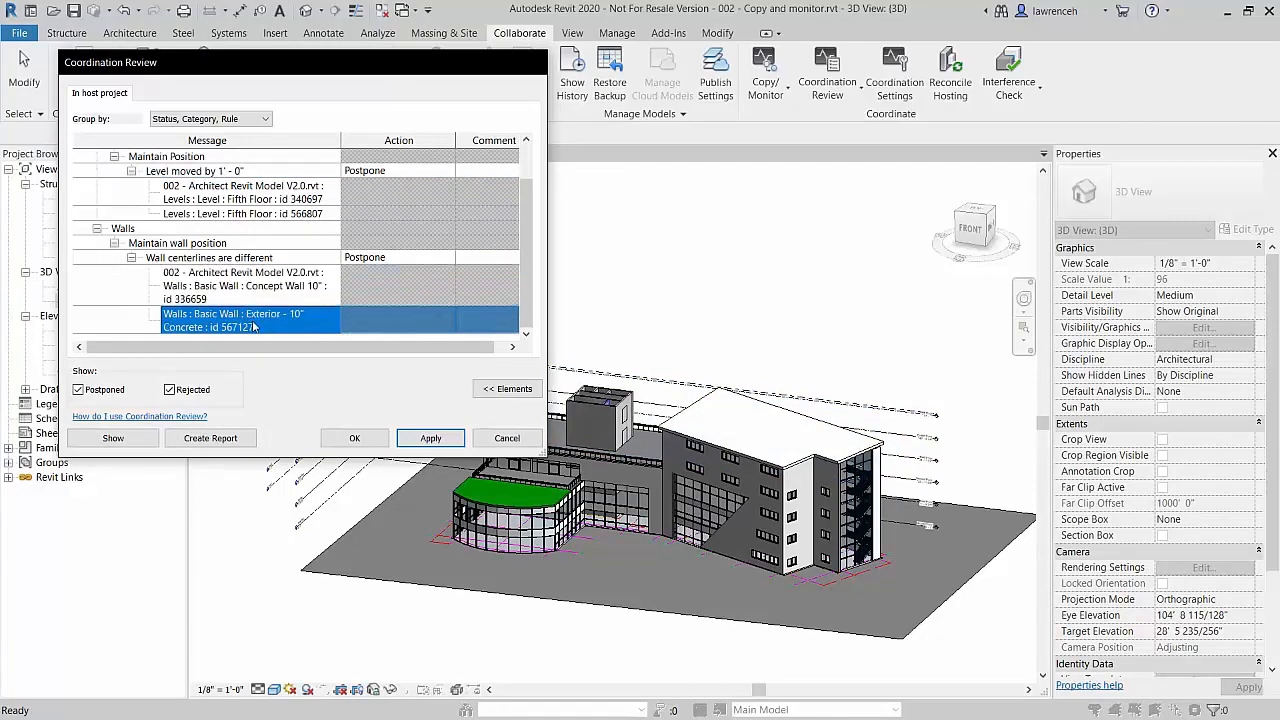
pyautogui.click(257, 290)
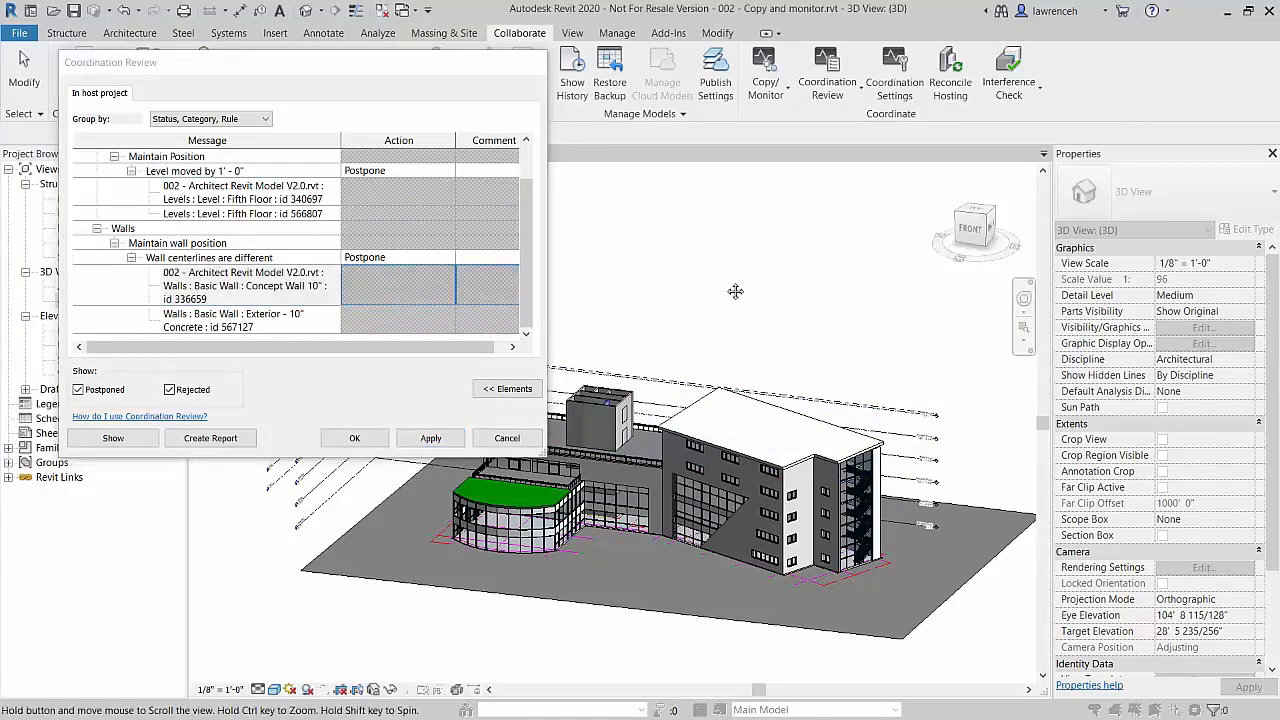
pyautogui.scroll(4, 714, 419)
pyautogui.scroll(10, 714, 419)
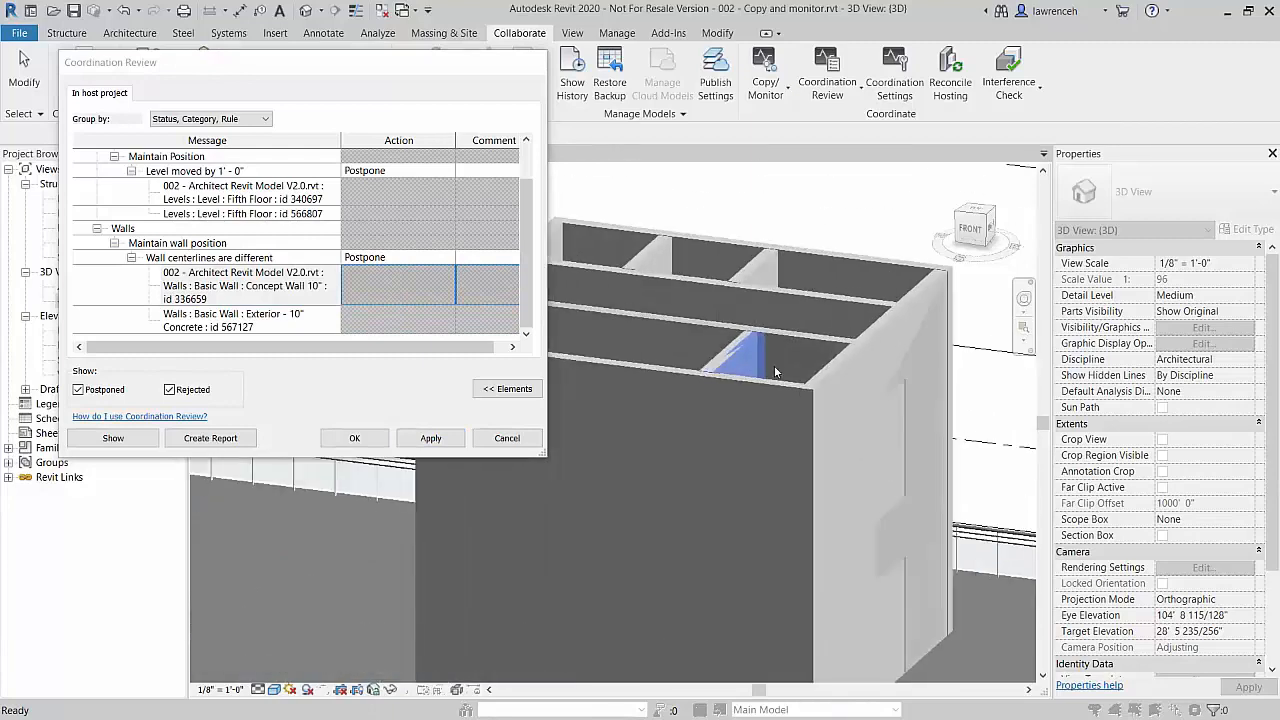
pyautogui.click(265, 322)
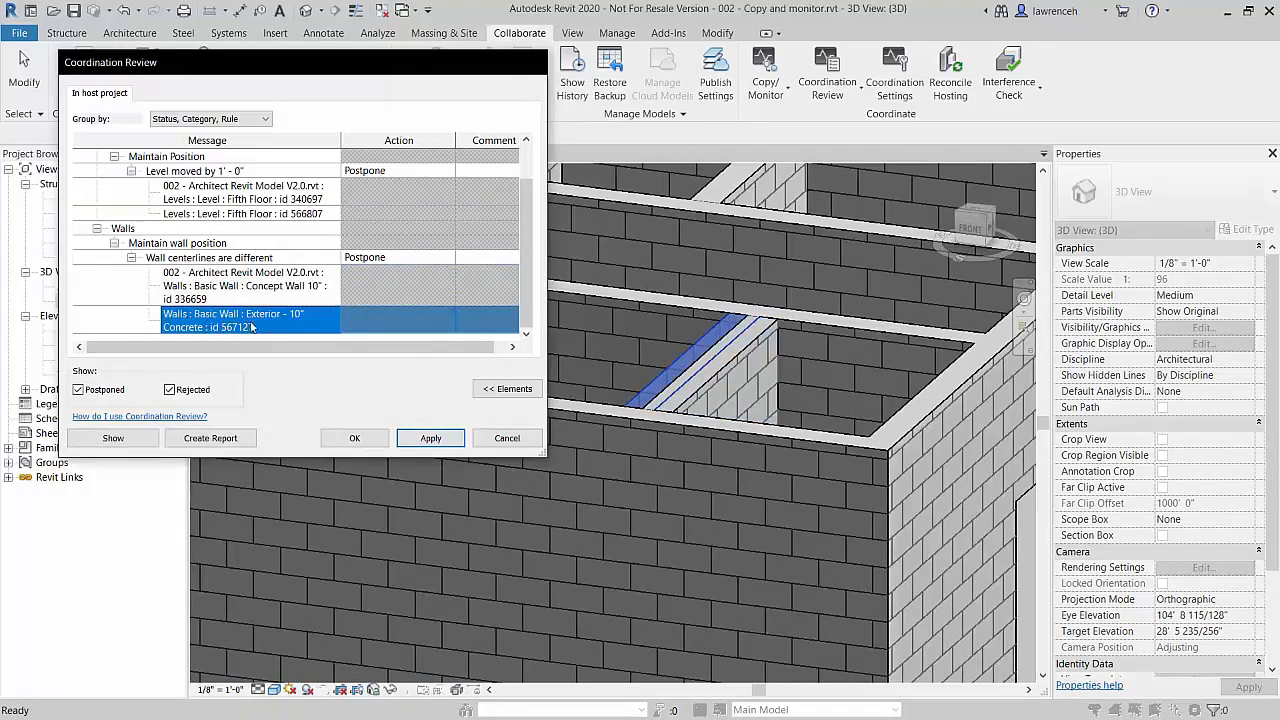
pyautogui.click(263, 288)
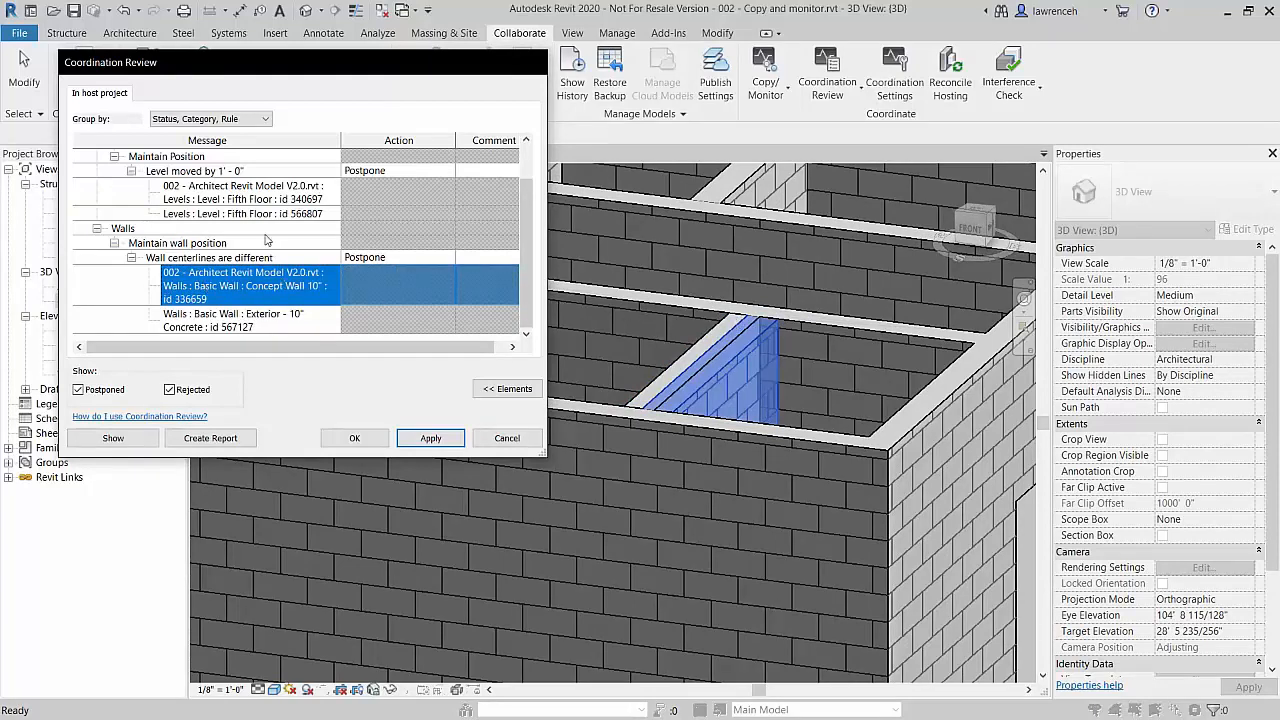
# Step: Highlight the linked model's Fifth Floor level from the moved level issue and examine it against the whole building
pyautogui.click(256, 205)
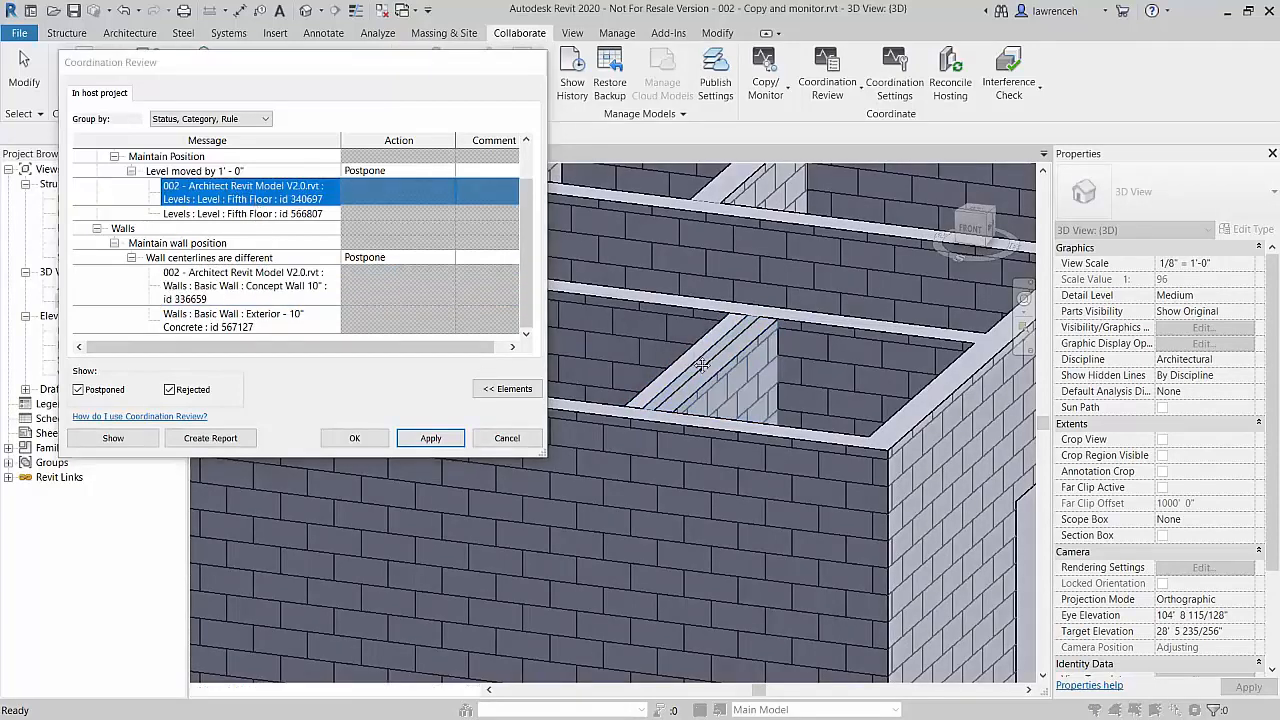
pyautogui.scroll(-6, 713, 366)
pyautogui.scroll(-3, 715, 370)
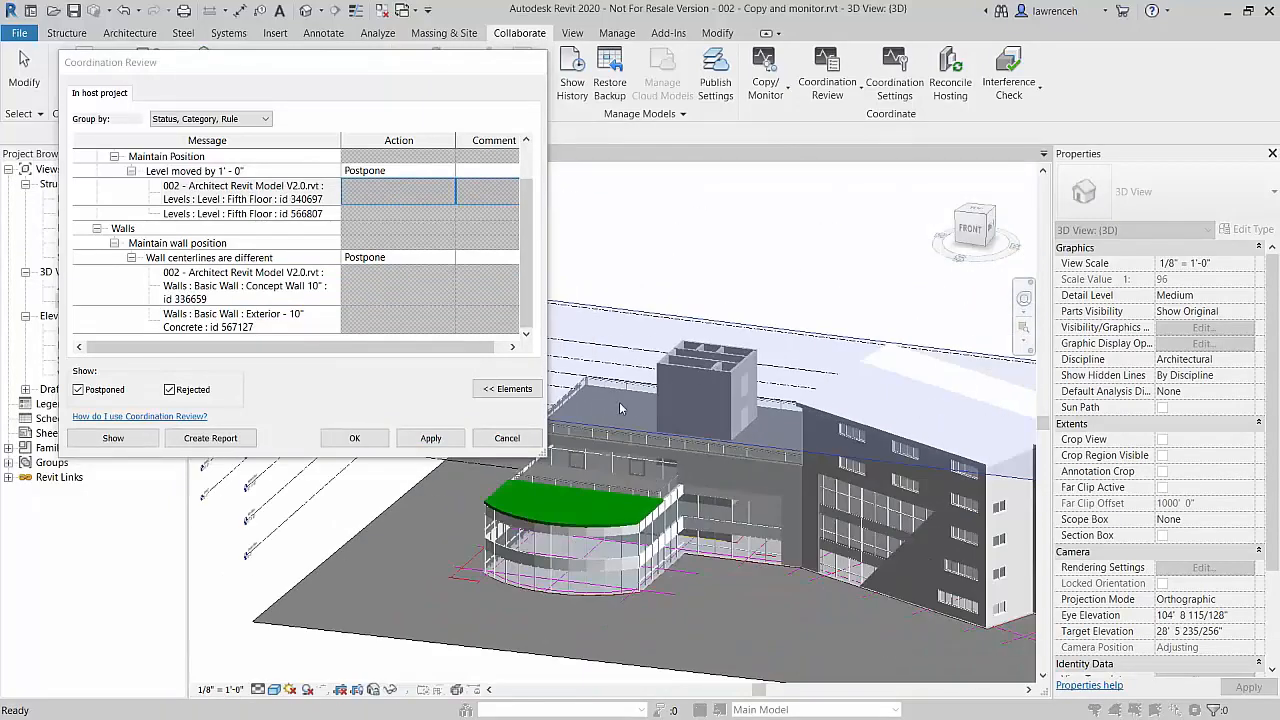
# Step: Set the action to Reject for the moved Fifth Floor level and Accept difference for the differing wall centerlines
pyautogui.click(400, 171)
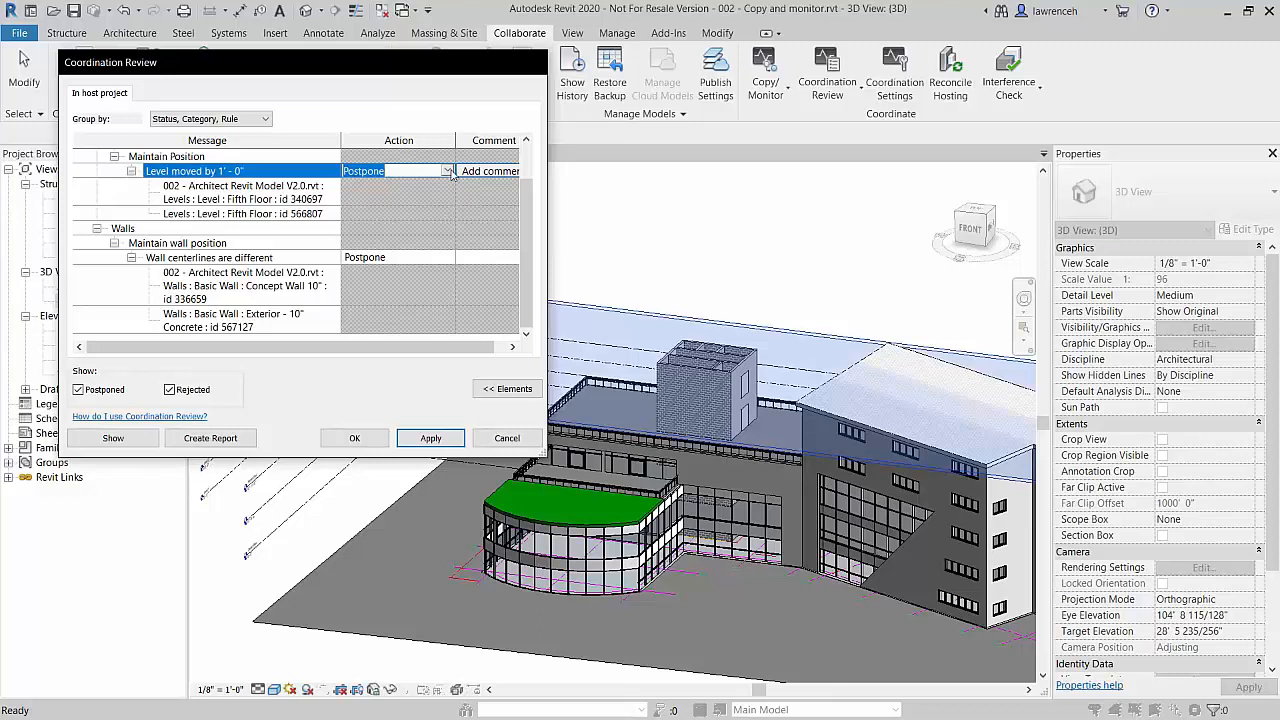
pyautogui.click(446, 171)
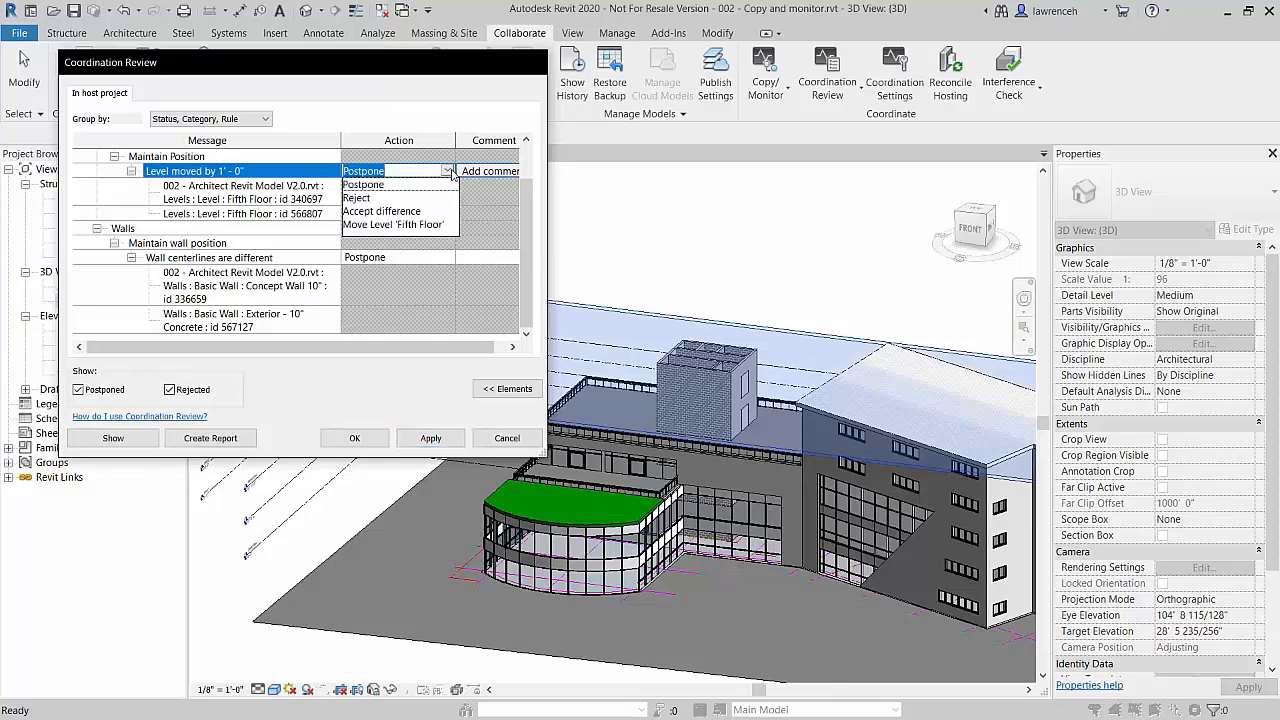
pyautogui.click(362, 200)
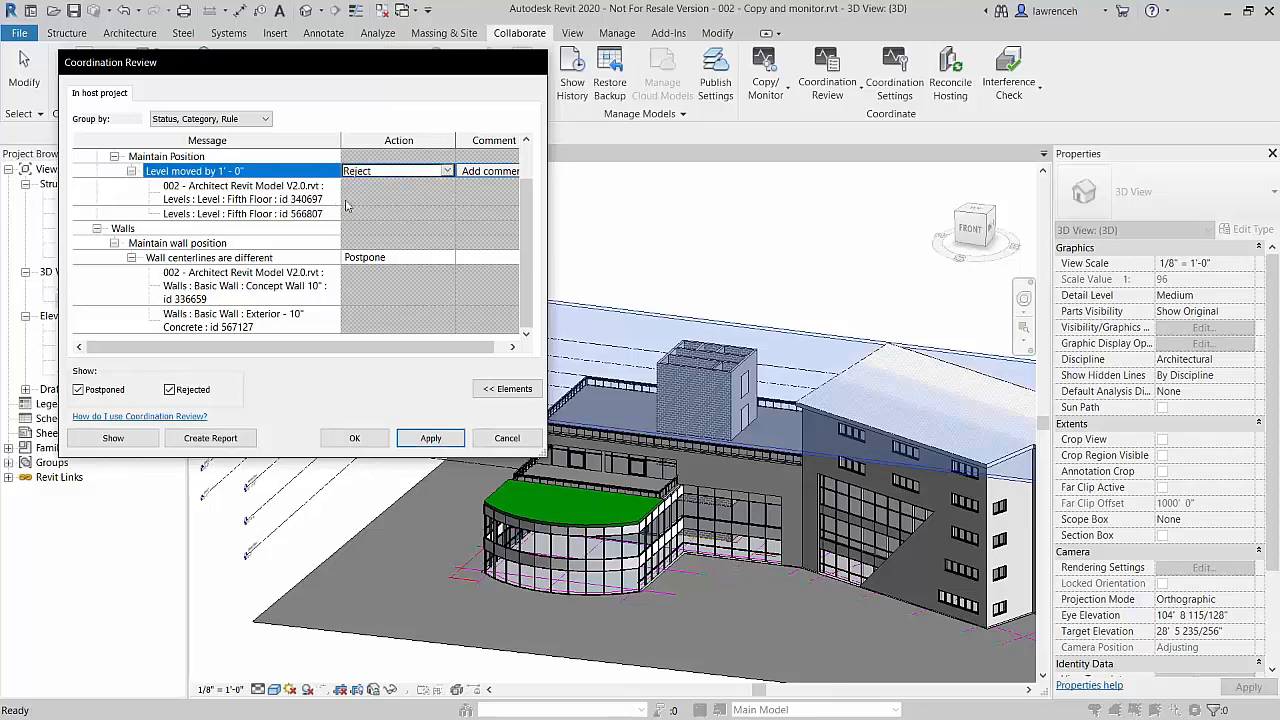
pyautogui.click(428, 259)
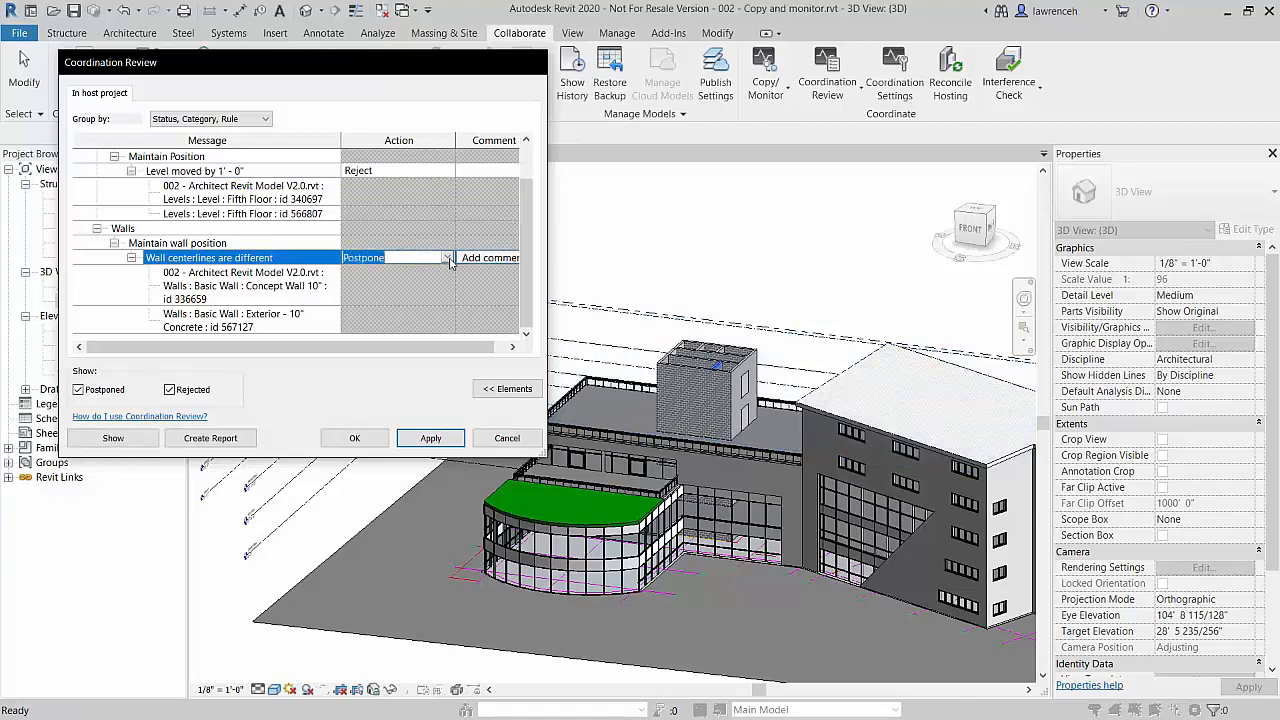
pyautogui.click(448, 258)
pyautogui.click(373, 300)
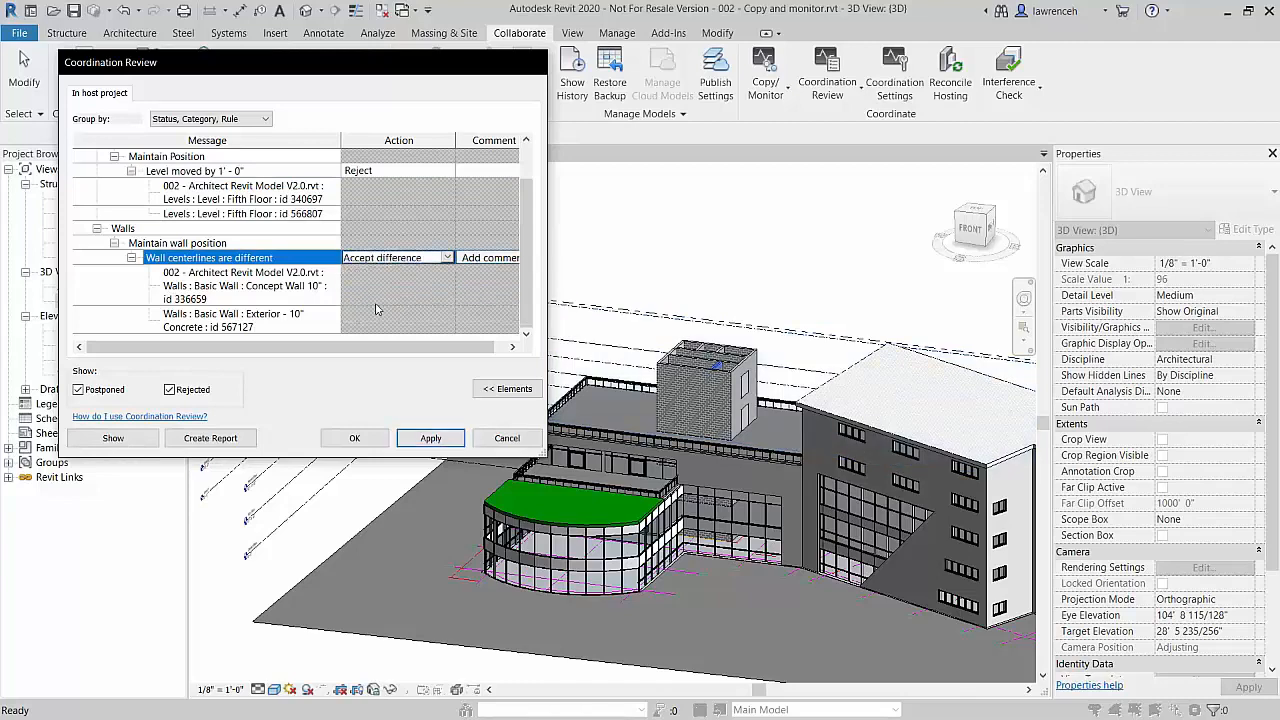
# Step: Add the comment "Roof levels need to remain unchanged?" to the moved level issue
pyautogui.moveTo(410, 348); pyautogui.dragTo(510, 335)
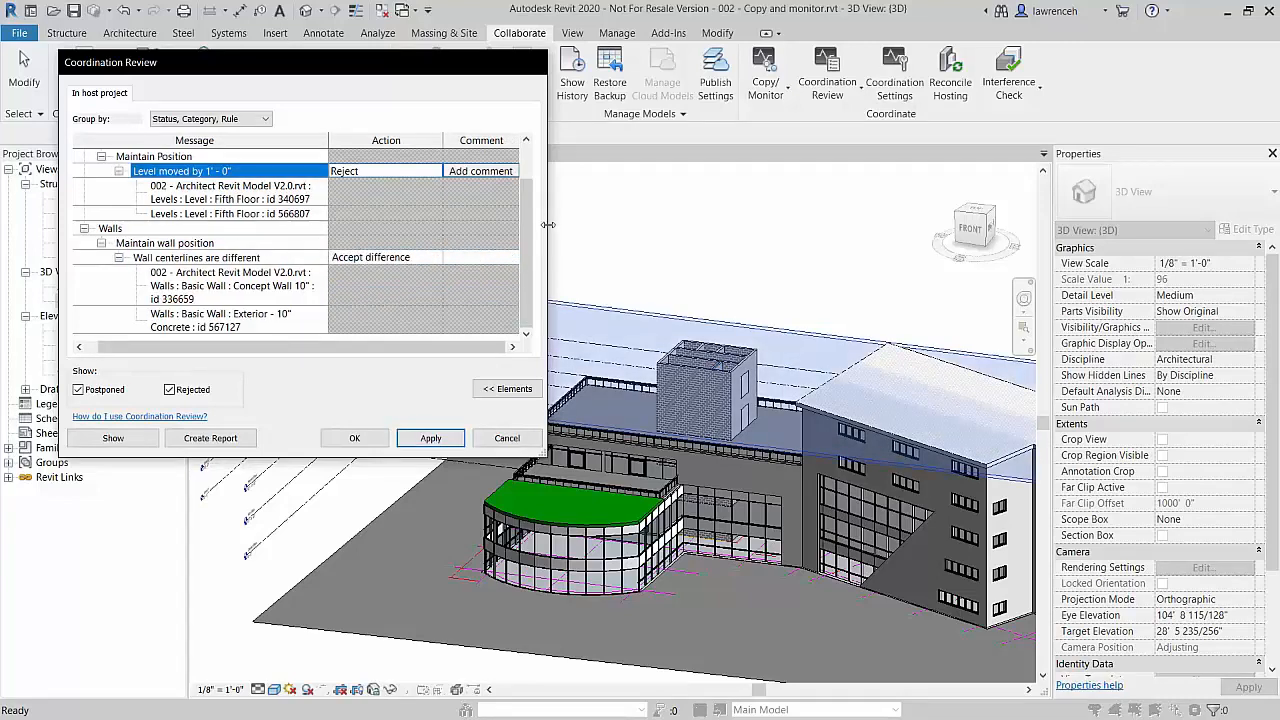
pyautogui.click(488, 175)
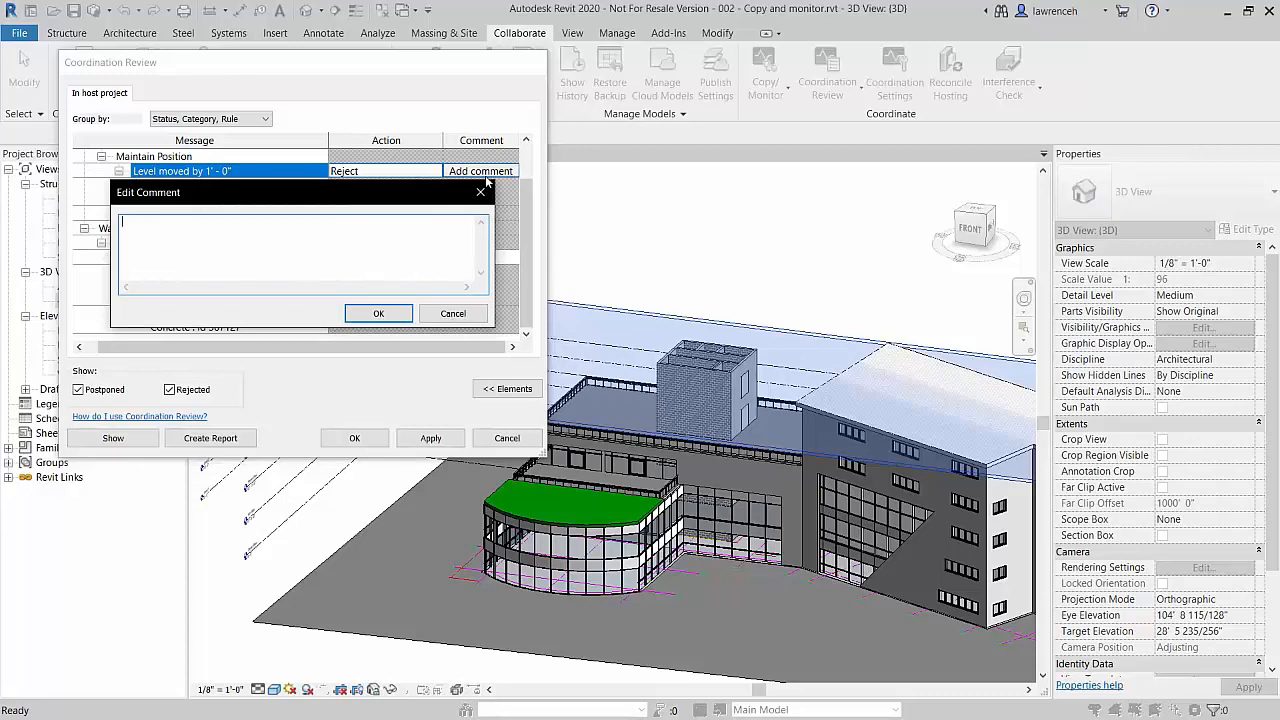
pyautogui.write('Reof levels need to remain')
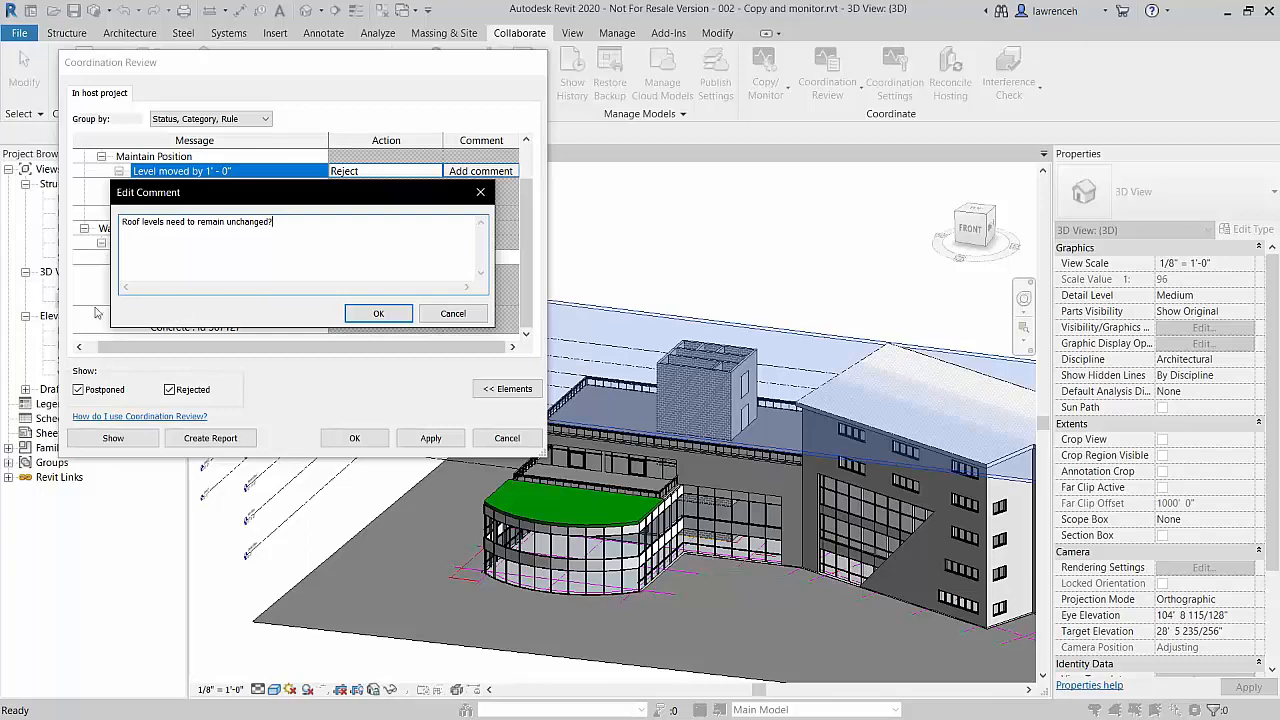
pyautogui.click(378, 314)
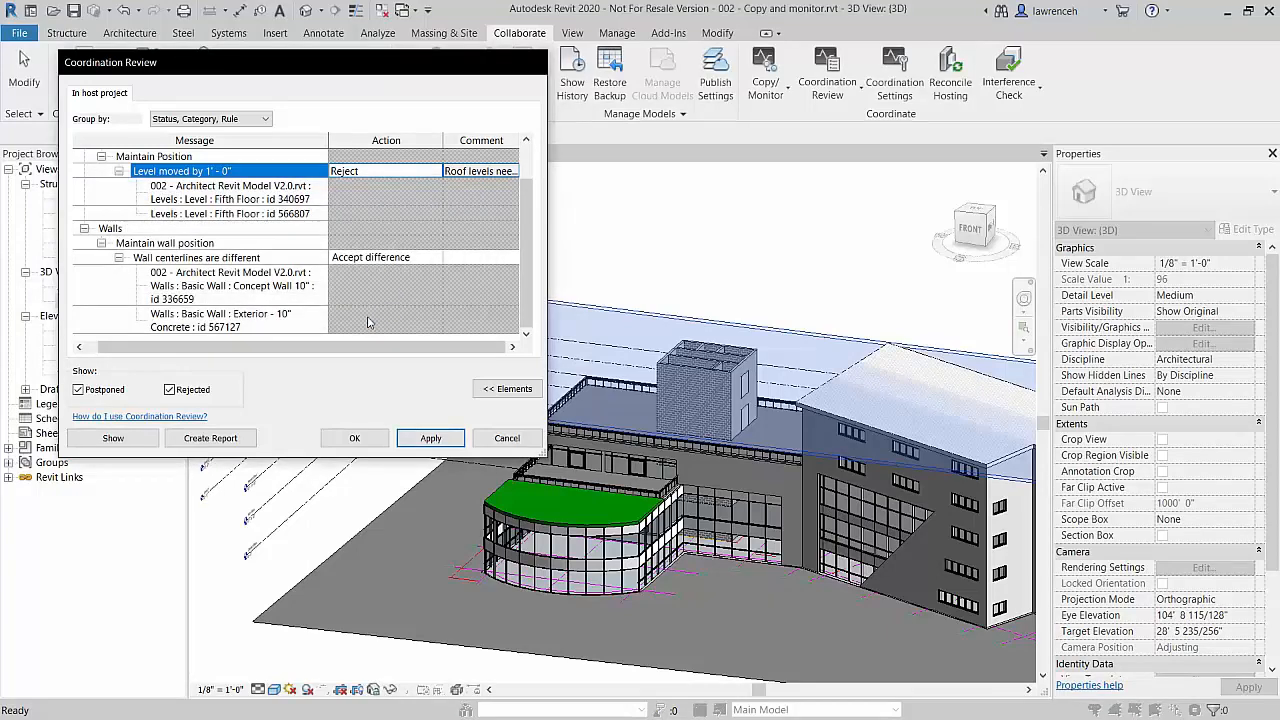
# Step: Create the coordination report 002 - Copy and monitor.html and highlight the element IDs of the linked Fifth Floor level and Concept Wall
pyautogui.click(210, 438)
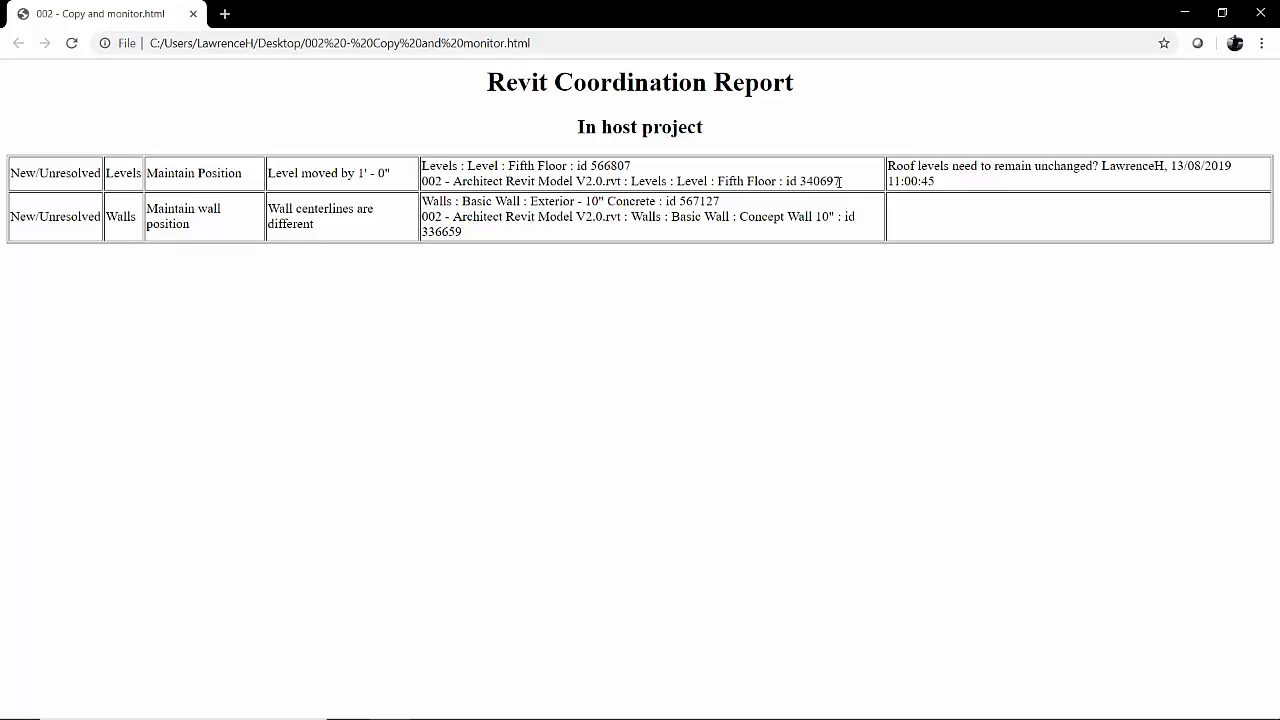
pyautogui.moveTo(840, 181); pyautogui.dragTo(800, 181)
pyautogui.moveTo(463, 232); pyautogui.dragTo(422, 232)
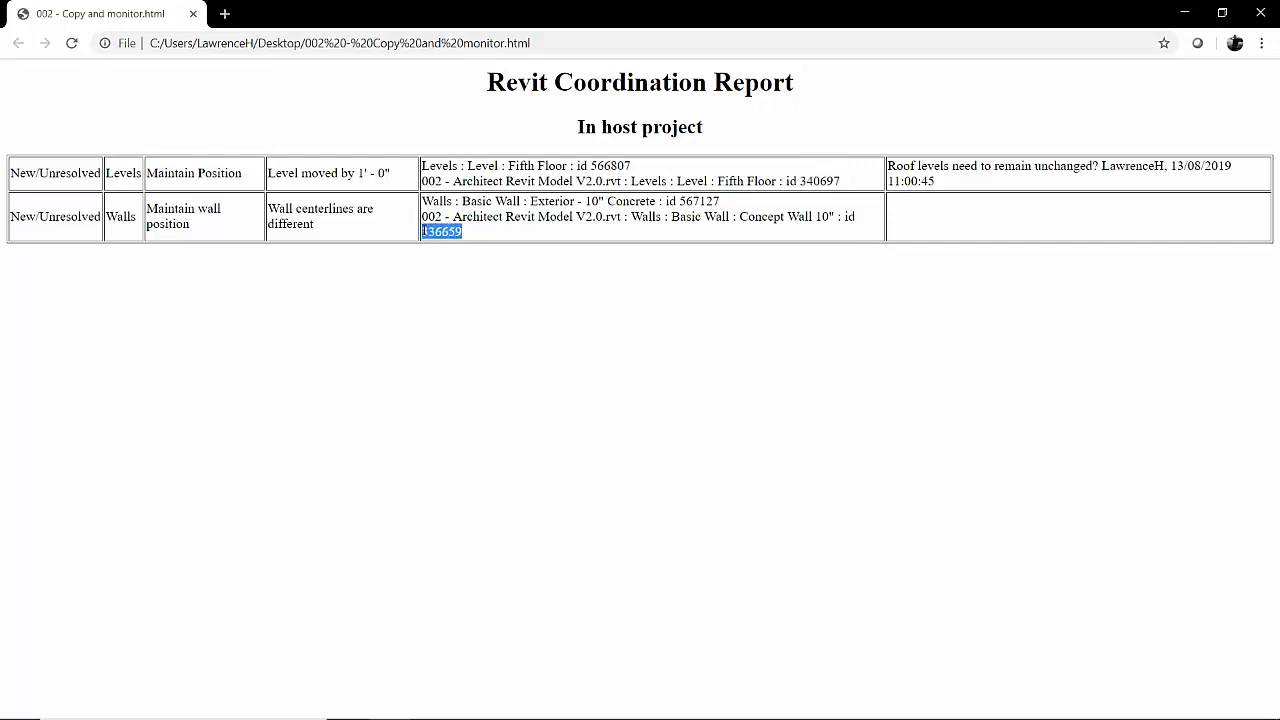
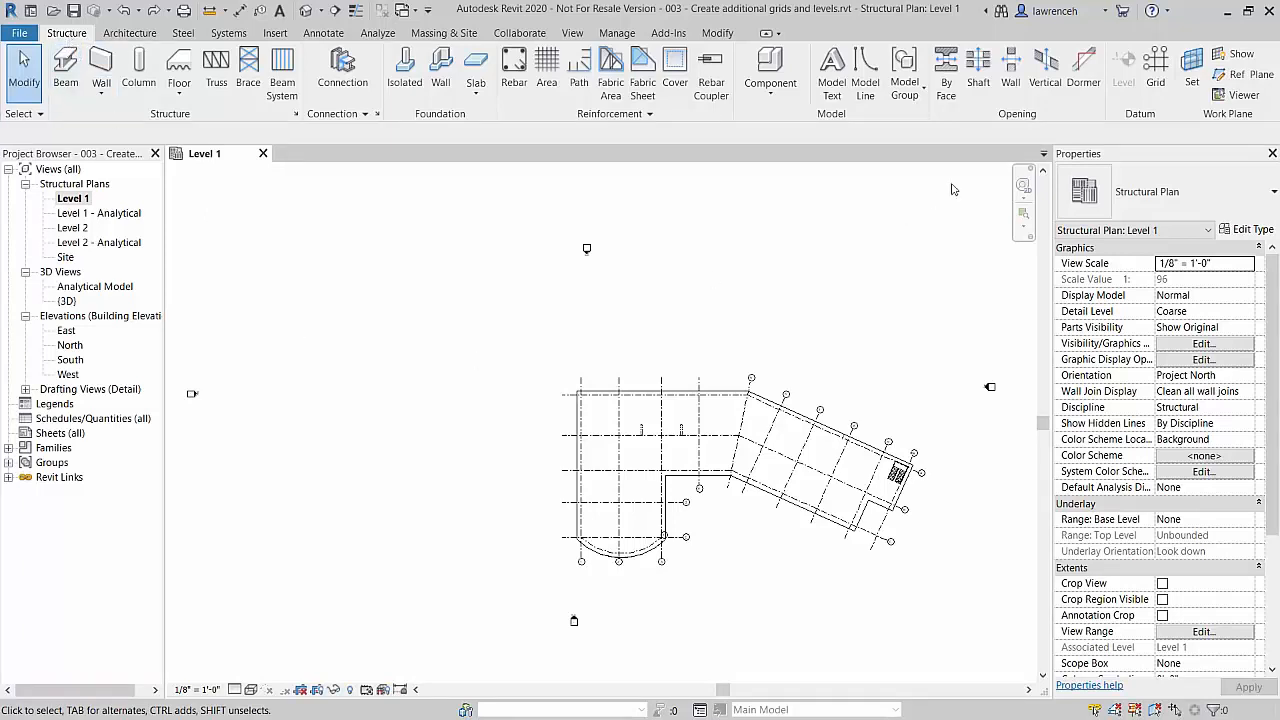
# Step: Create straight grids on the Level 1 plan by picking the linked architect's gridlines 1 to 4
pyautogui.click(1156, 80)
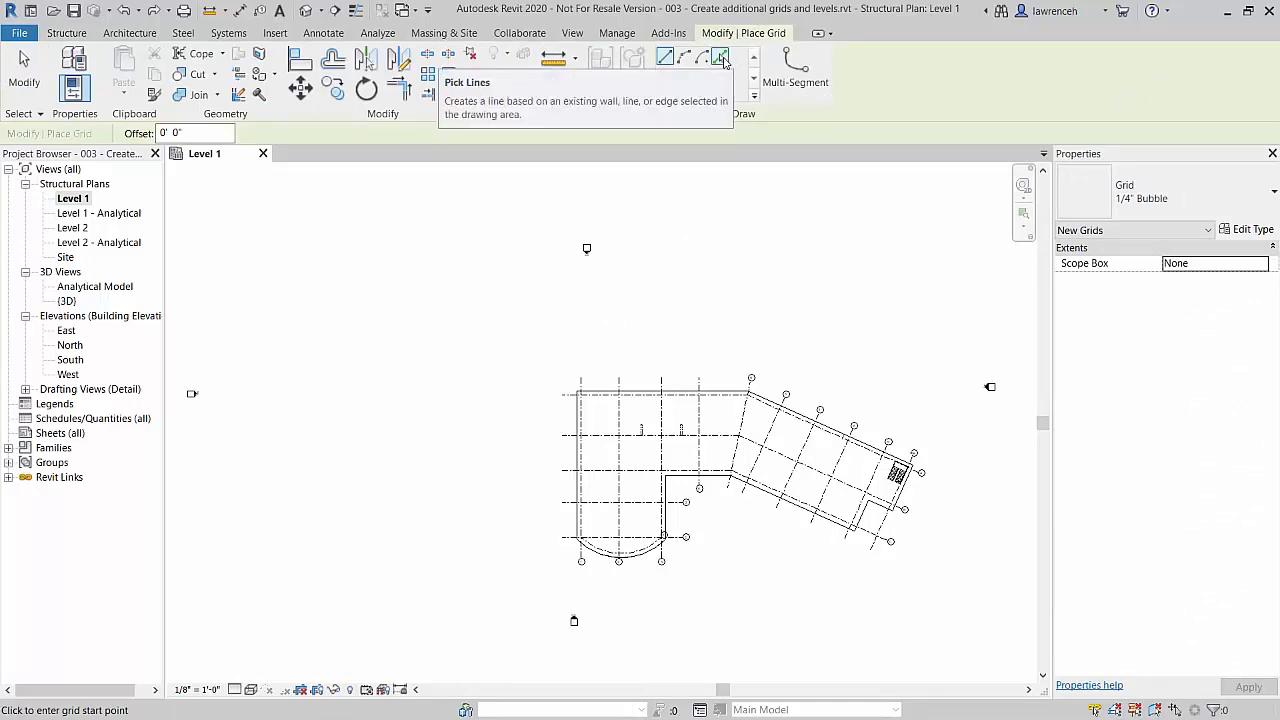
pyautogui.click(721, 58)
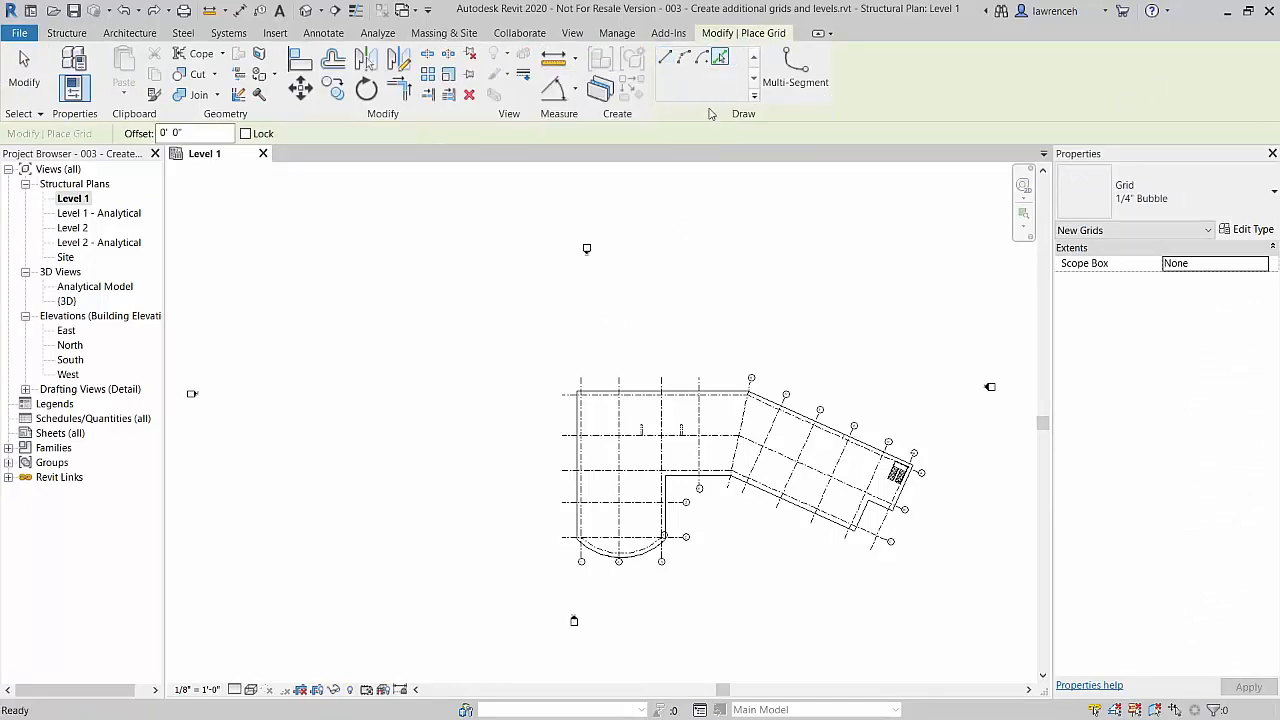
pyautogui.scroll(3, 605, 350)
pyautogui.moveTo(623, 357)
pyautogui.mouseDown(button='middle')
pyautogui.moveTo(477, 223)
pyautogui.moveTo(400, 254)
pyautogui.moveTo(391, 287)
pyautogui.mouseUp(button='middle')
pyautogui.scroll(2, 400, 270)
pyautogui.scroll(-1, 391, 287)
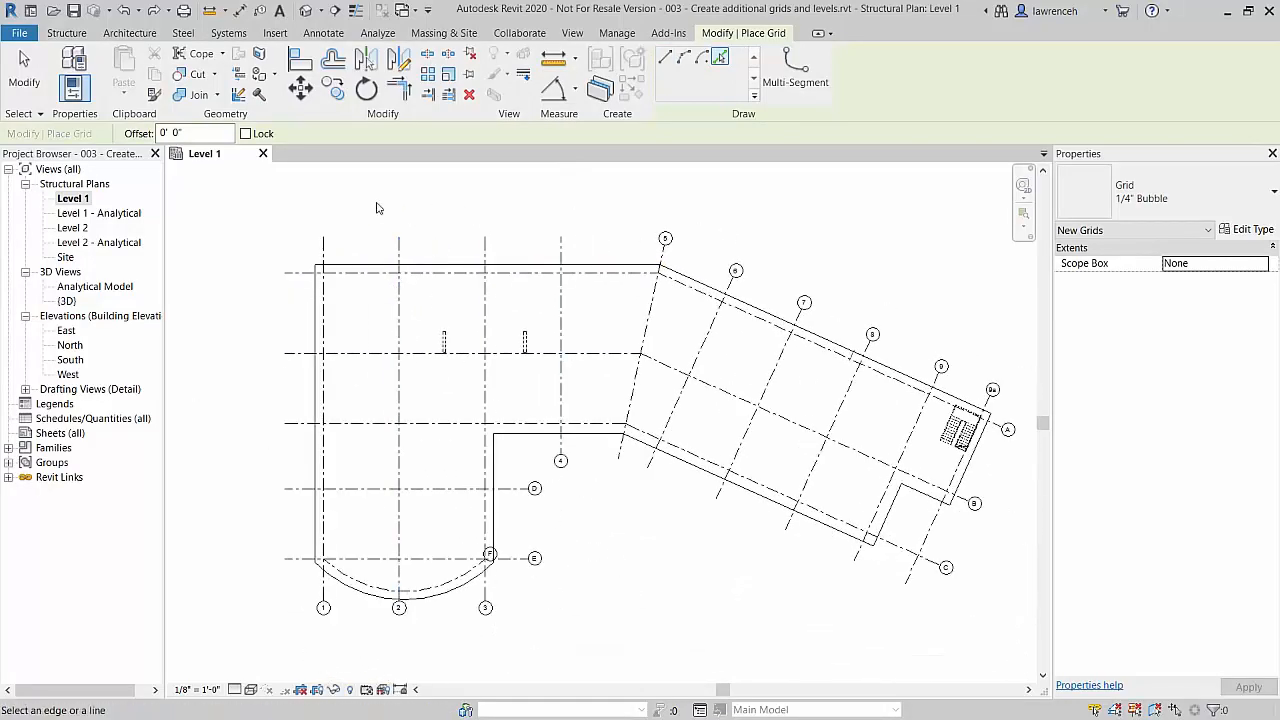
pyautogui.click(324, 252)
pyautogui.click(400, 253)
pyautogui.click(485, 250)
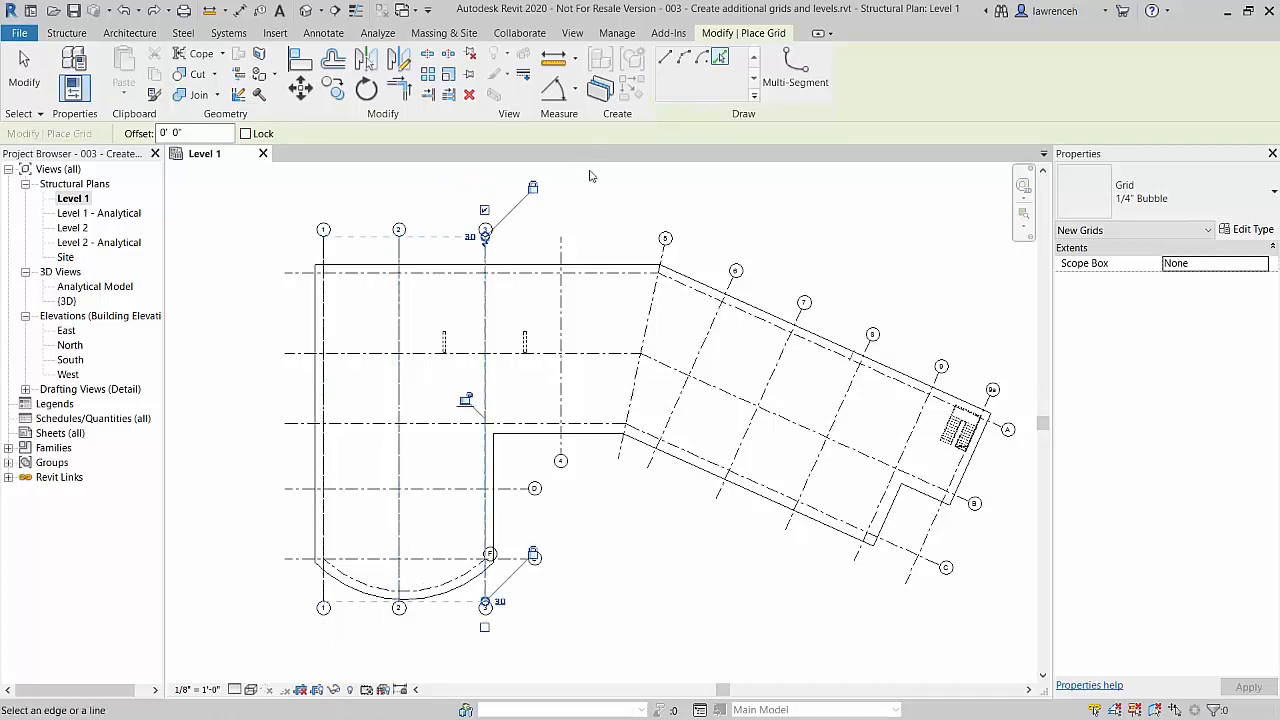
pyautogui.click(561, 255)
# Step: Create grids from the linked gridlines 5 to 9 across the angled wing
pyautogui.click(643, 350)
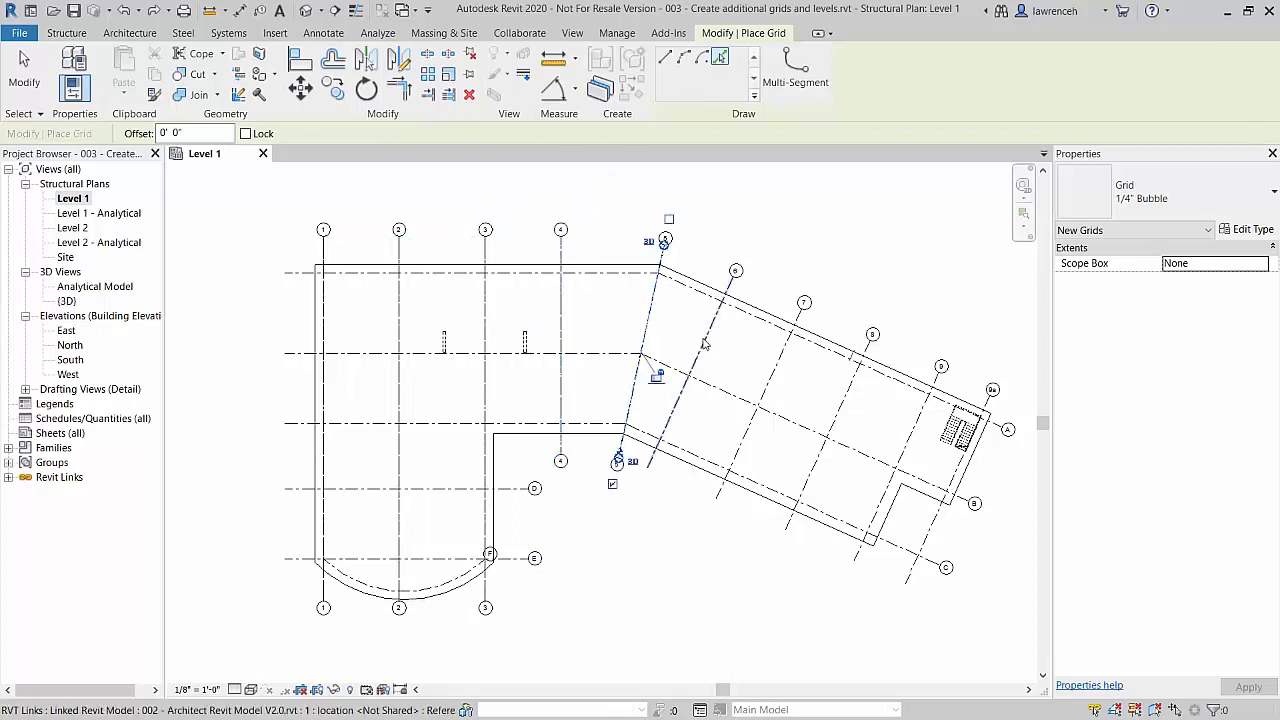
pyautogui.click(701, 343)
pyautogui.click(771, 381)
pyautogui.click(838, 413)
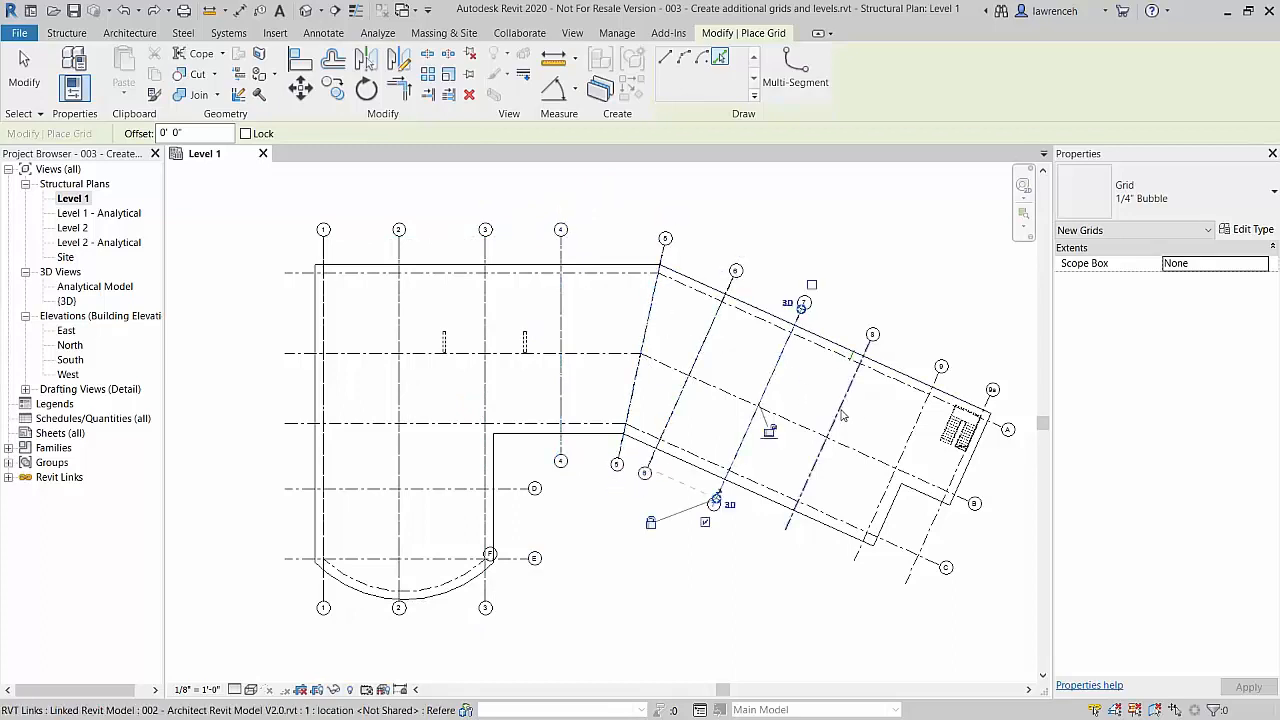
pyautogui.click(905, 450)
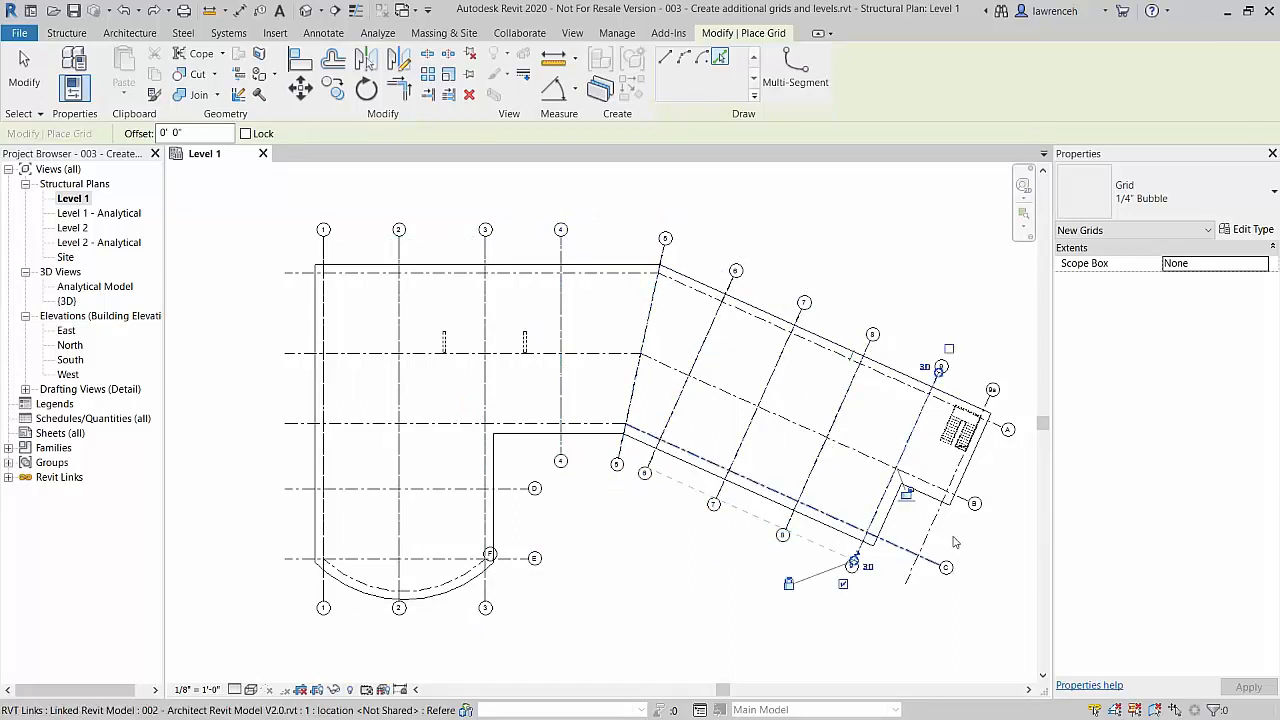
# Step: Create a grid from the linked gridline 9a beside the stair and name it 9a
pyautogui.scroll(5, 978, 535)
pyautogui.moveTo(973, 541); pyautogui.dragTo(805, 486, button='middle')
pyautogui.click(712, 585)
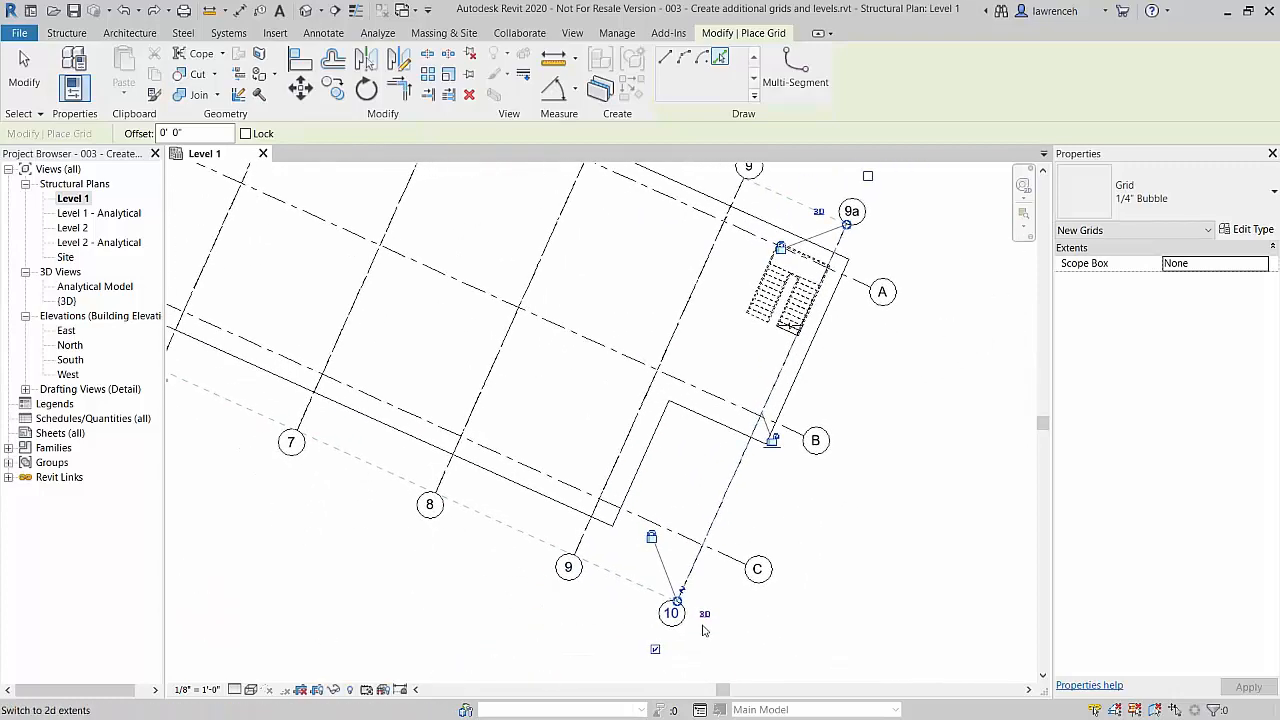
pyautogui.click(676, 618)
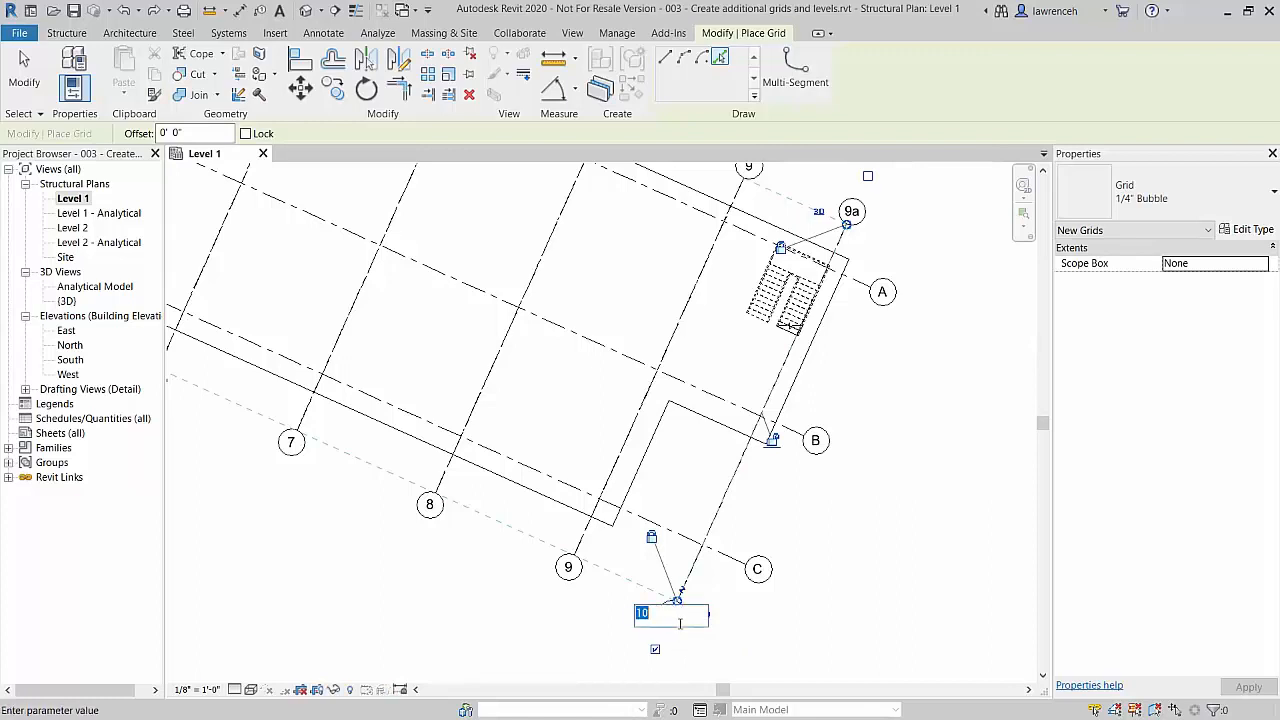
pyautogui.write('9a')
pyautogui.press('Return')
pyautogui.scroll(-4, 852, 578)
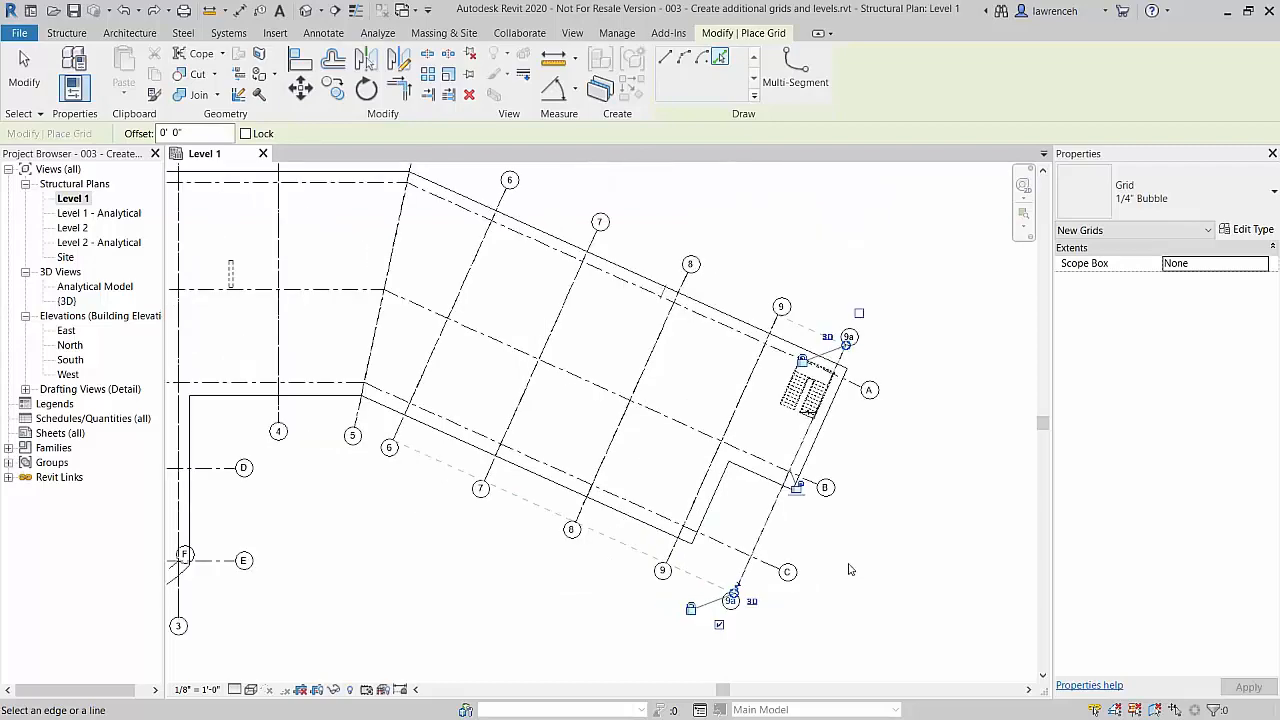
# Step: Create a multi-segment grid by picking both segments of the linked gridline A along the building's upper edge
pyautogui.moveTo(435, 566); pyautogui.dragTo(561, 575, button='middle')
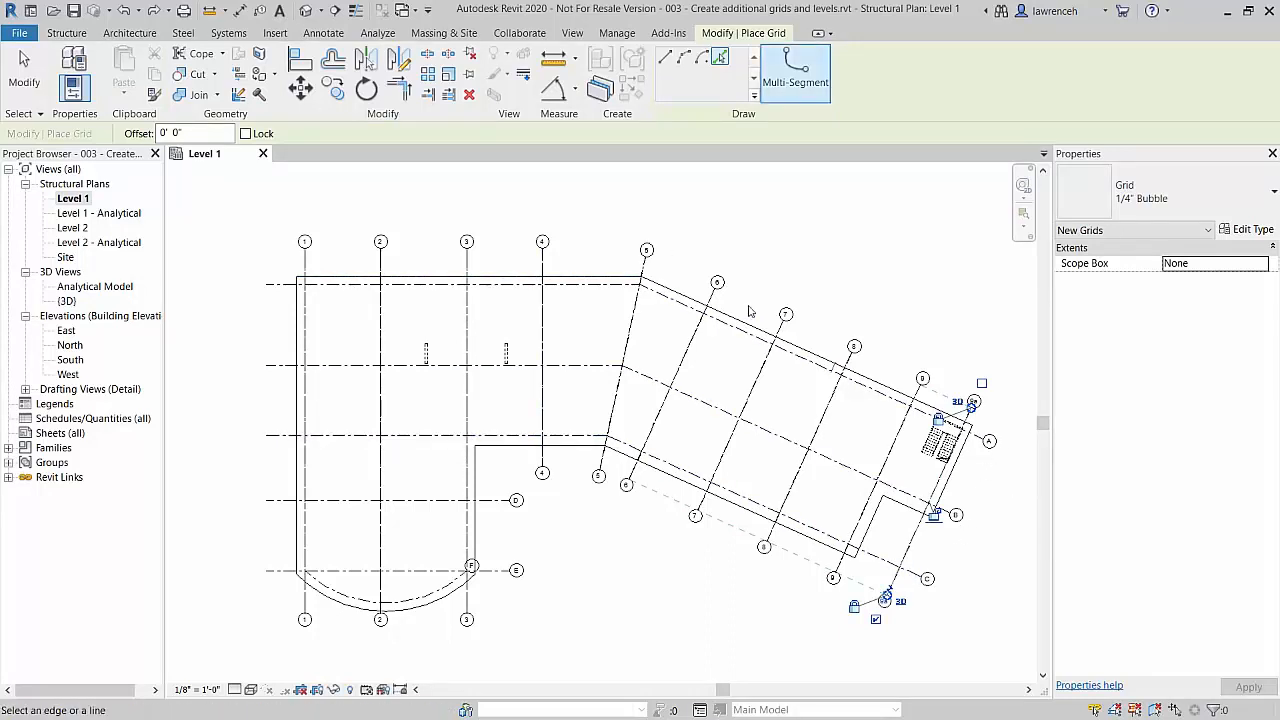
pyautogui.click(810, 95)
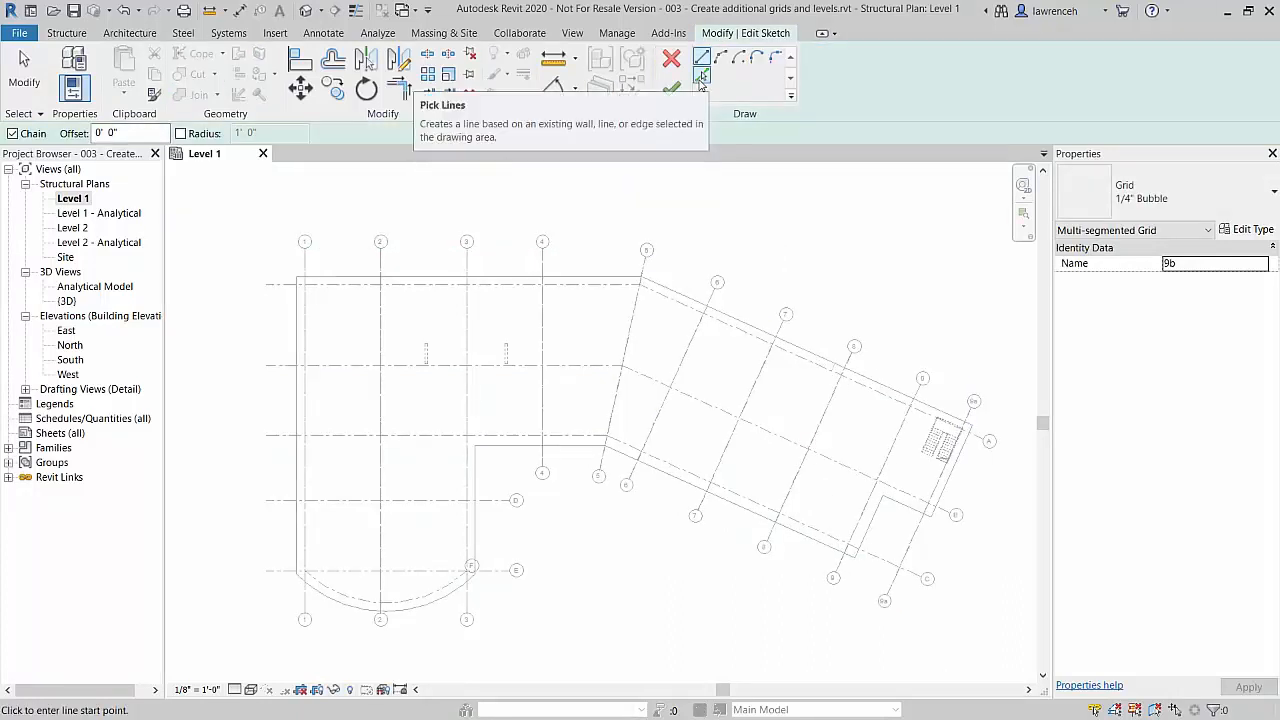
pyautogui.click(701, 77)
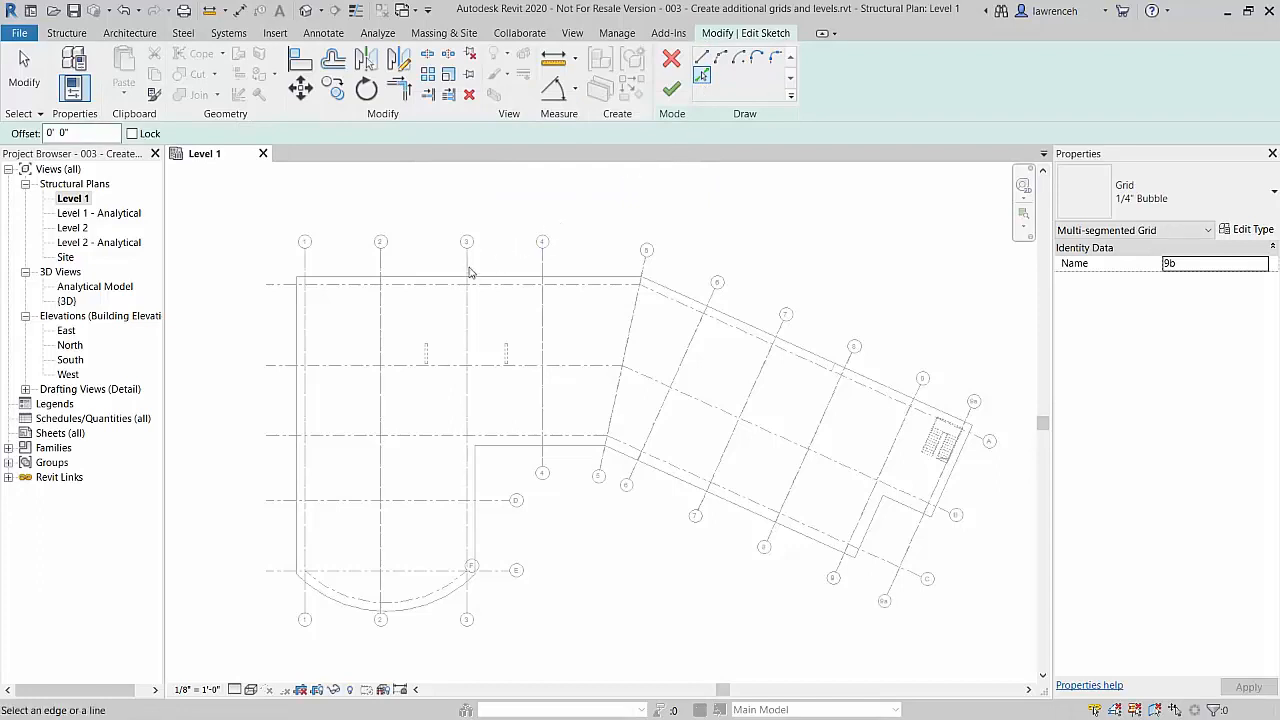
pyautogui.click(426, 286)
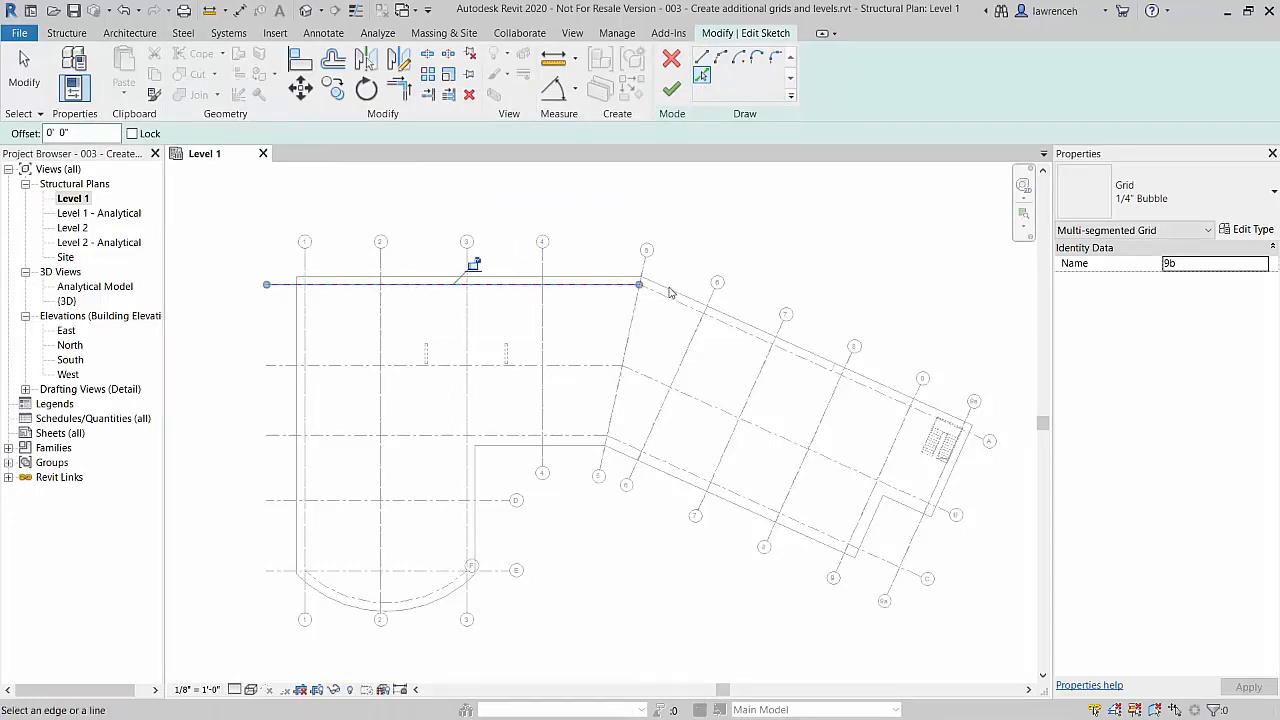
pyautogui.click(855, 385)
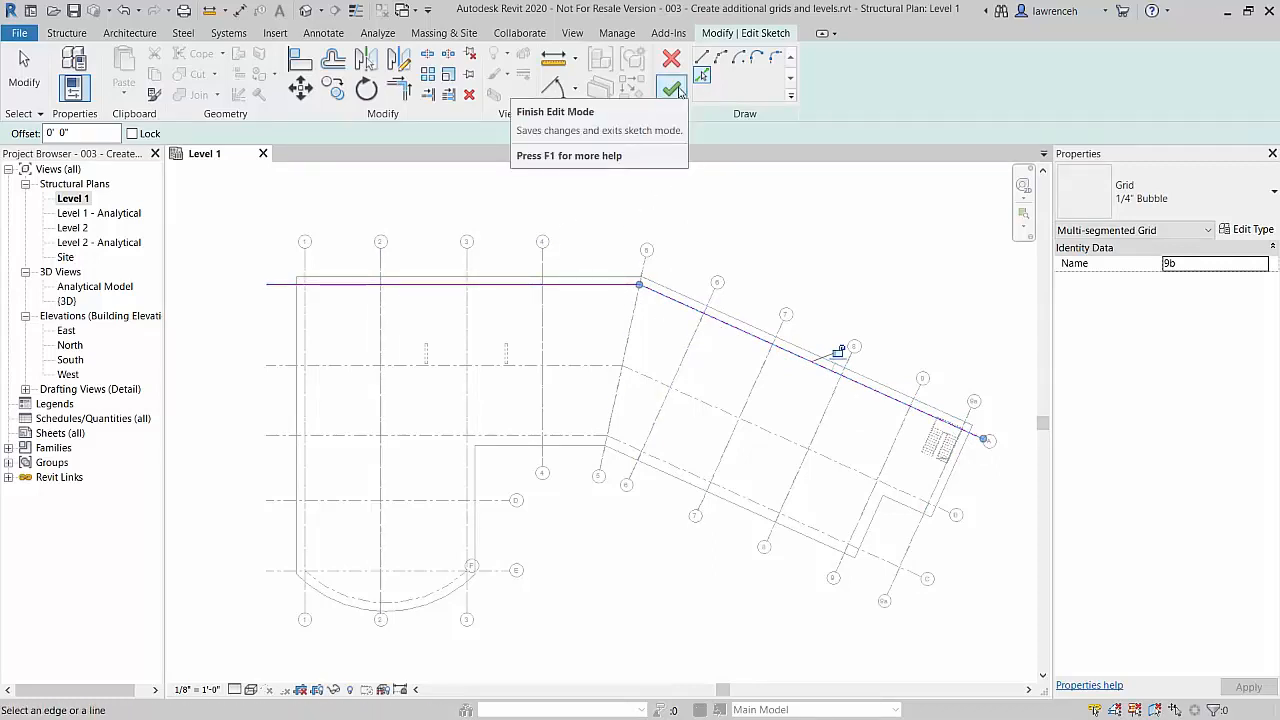
pyautogui.click(672, 90)
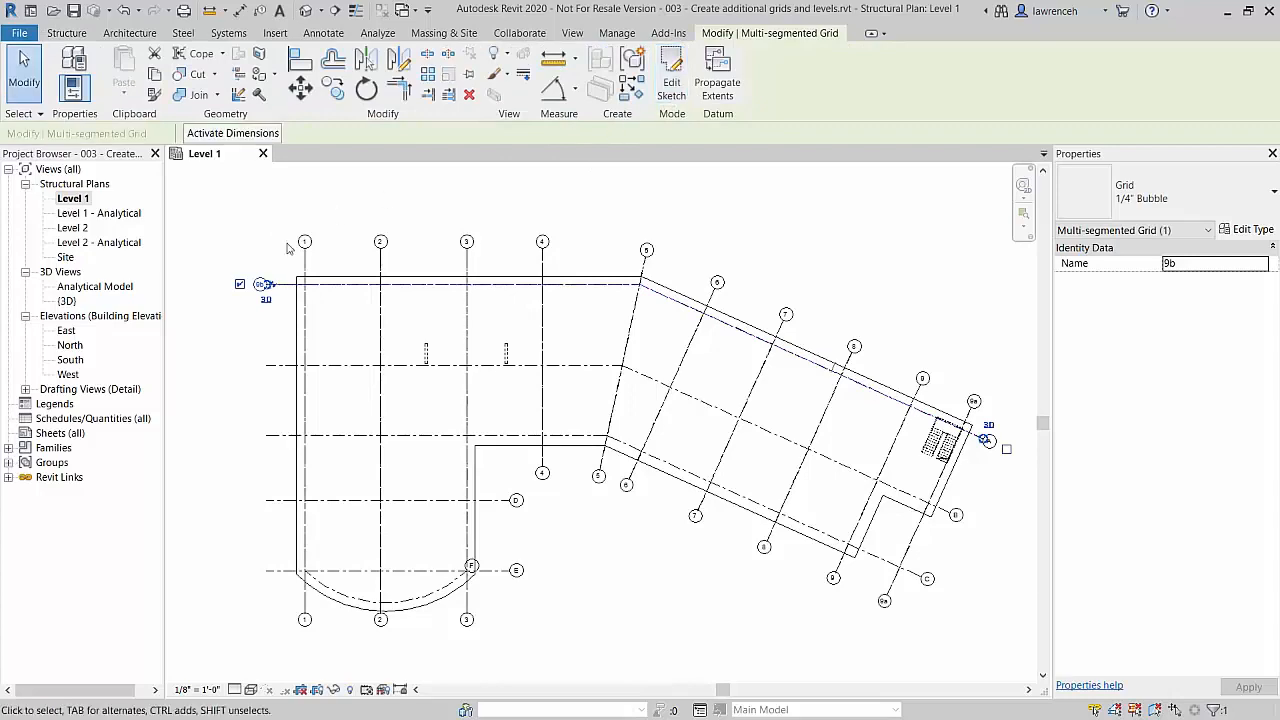
# Step: Rename the new multi-segment grid as A and deselect it
pyautogui.scroll(5, 260, 288)
pyautogui.click(266, 278)
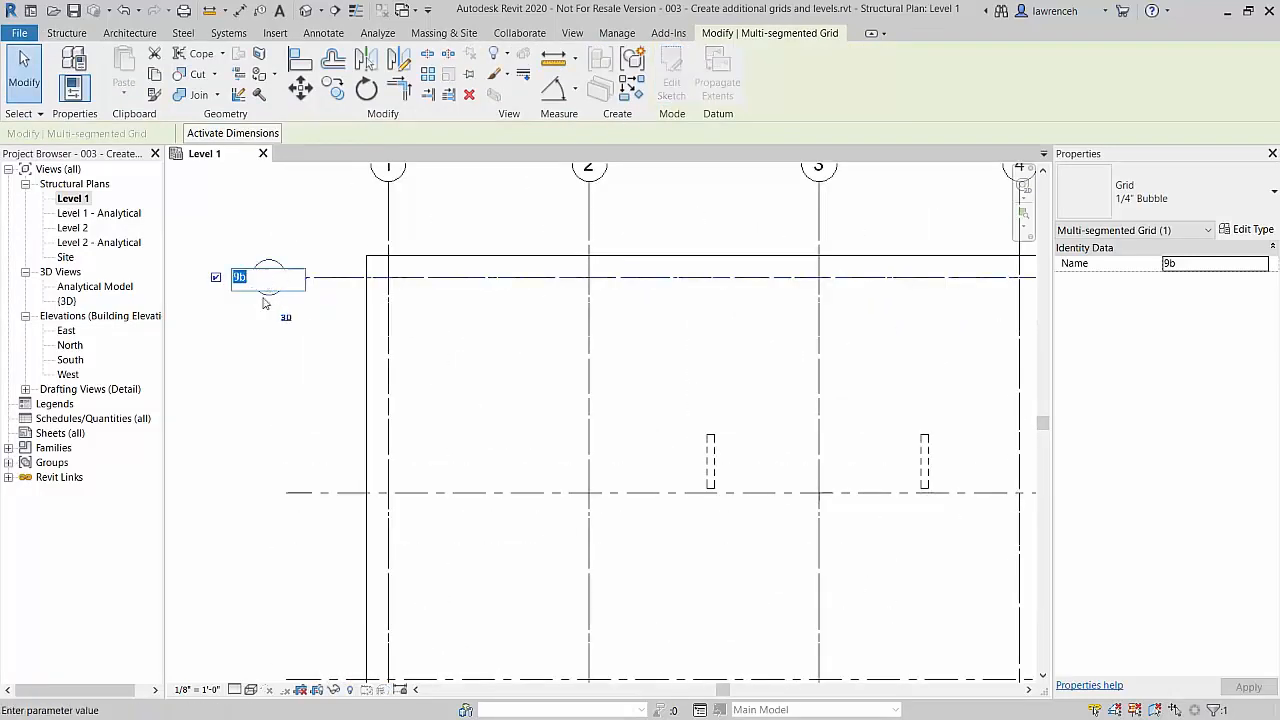
pyautogui.write('A')
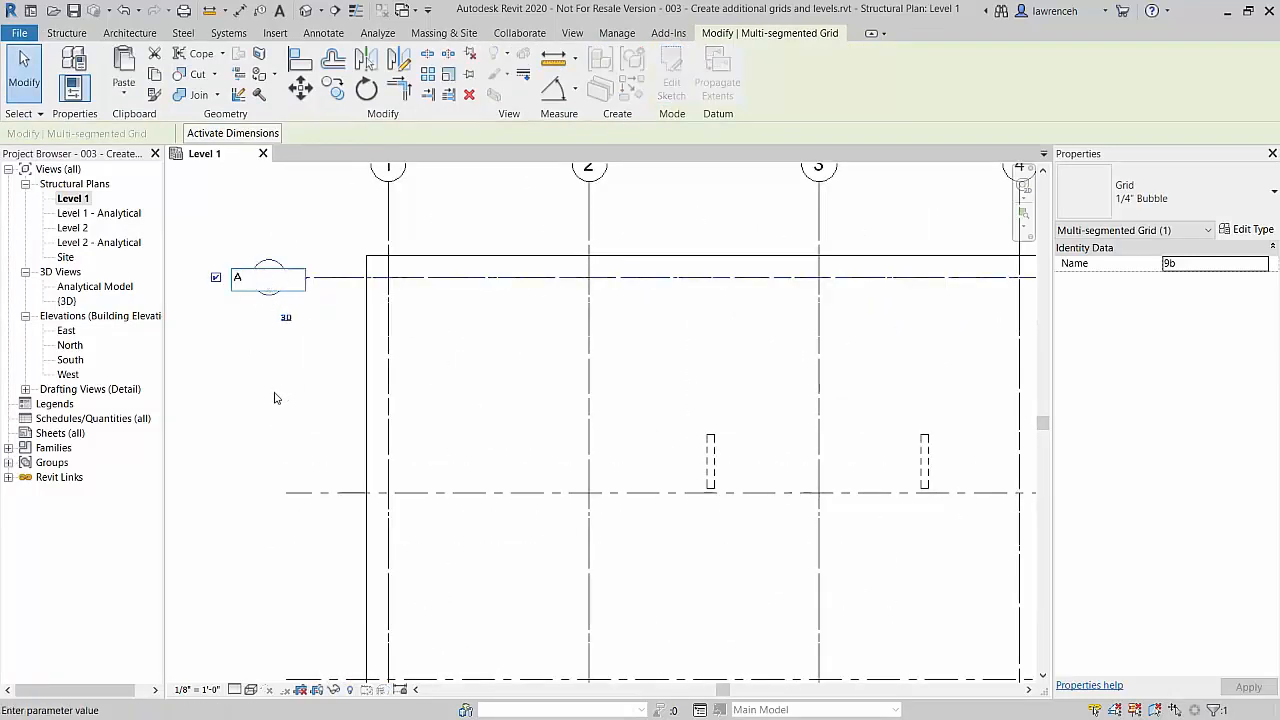
pyautogui.press('Return')
pyautogui.scroll(-3, 276, 393)
pyautogui.scroll(-4, 276, 394)
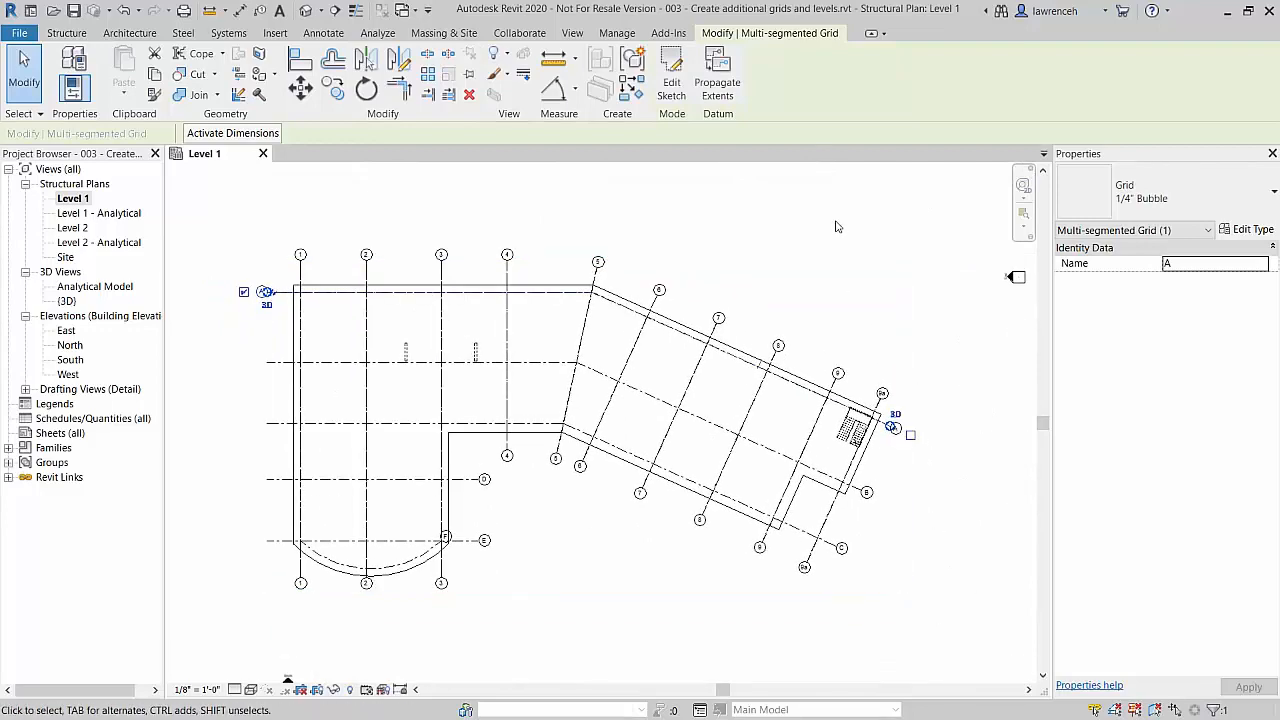
pyautogui.click(839, 227)
# Step: Create a multi-segment grid by picking both segments of the linked gridline B through the middle of the building
pyautogui.rightClick(793, 241)
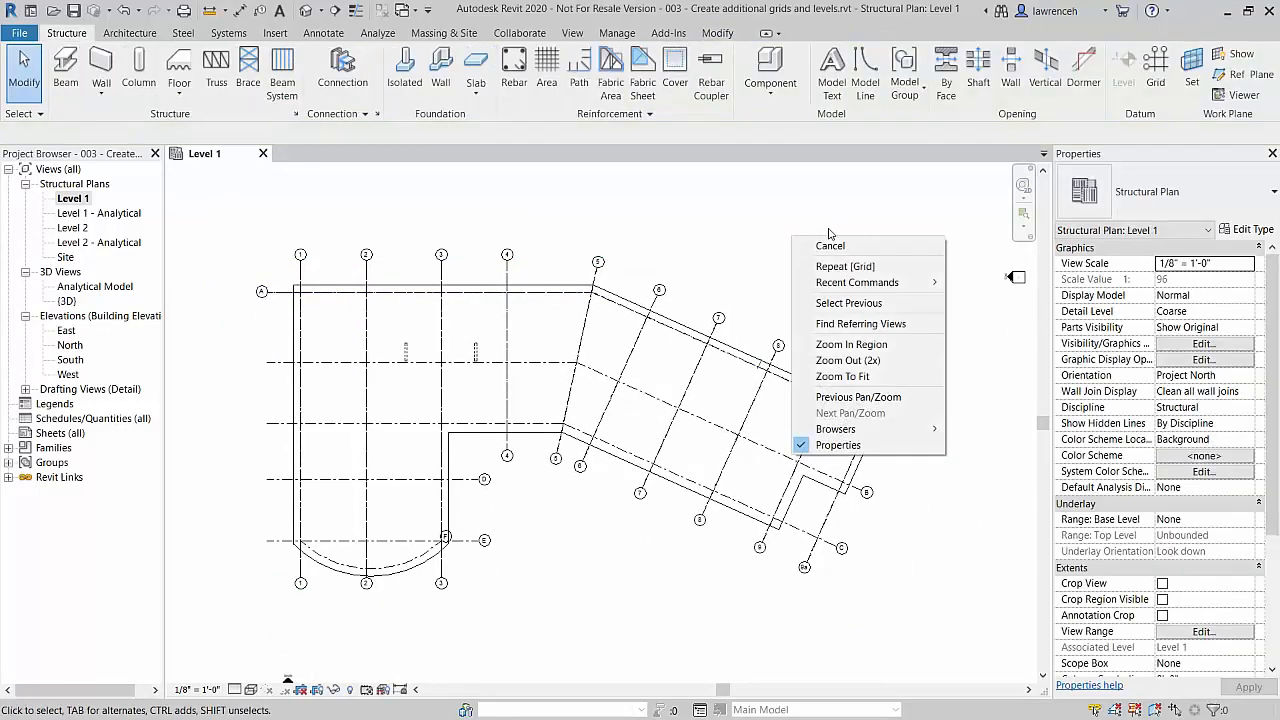
pyautogui.click(862, 268)
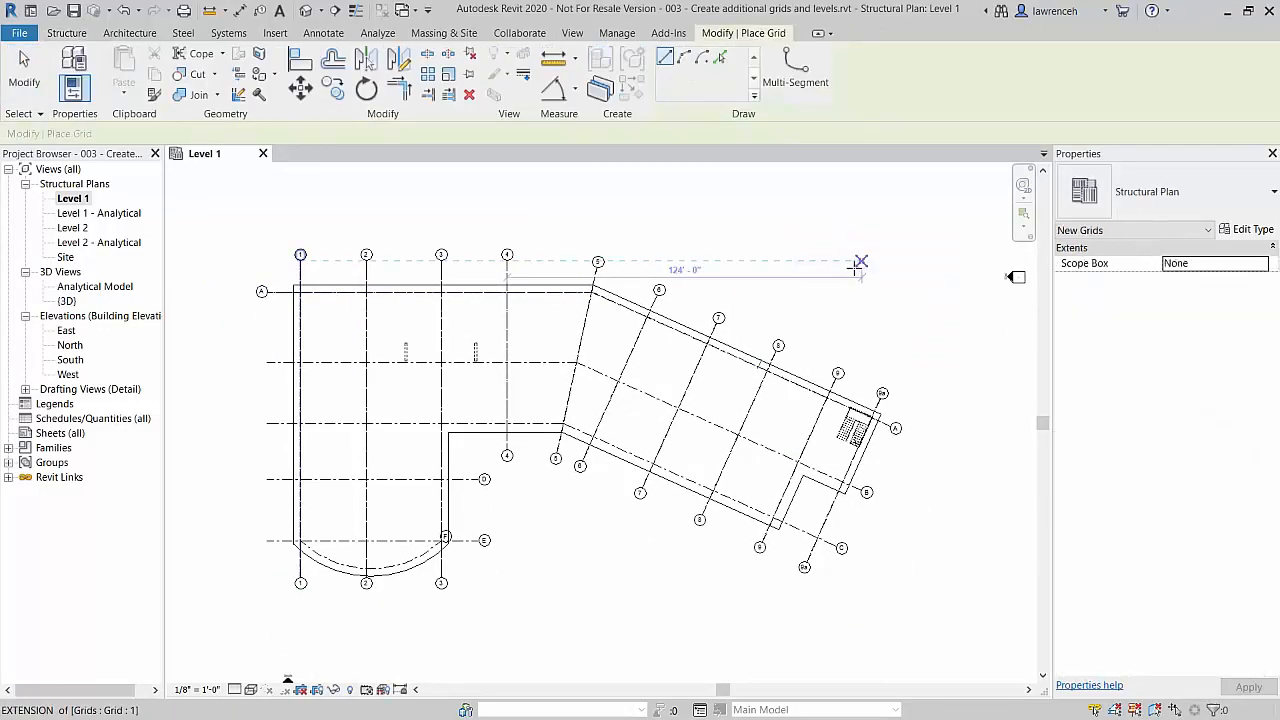
pyautogui.click(795, 85)
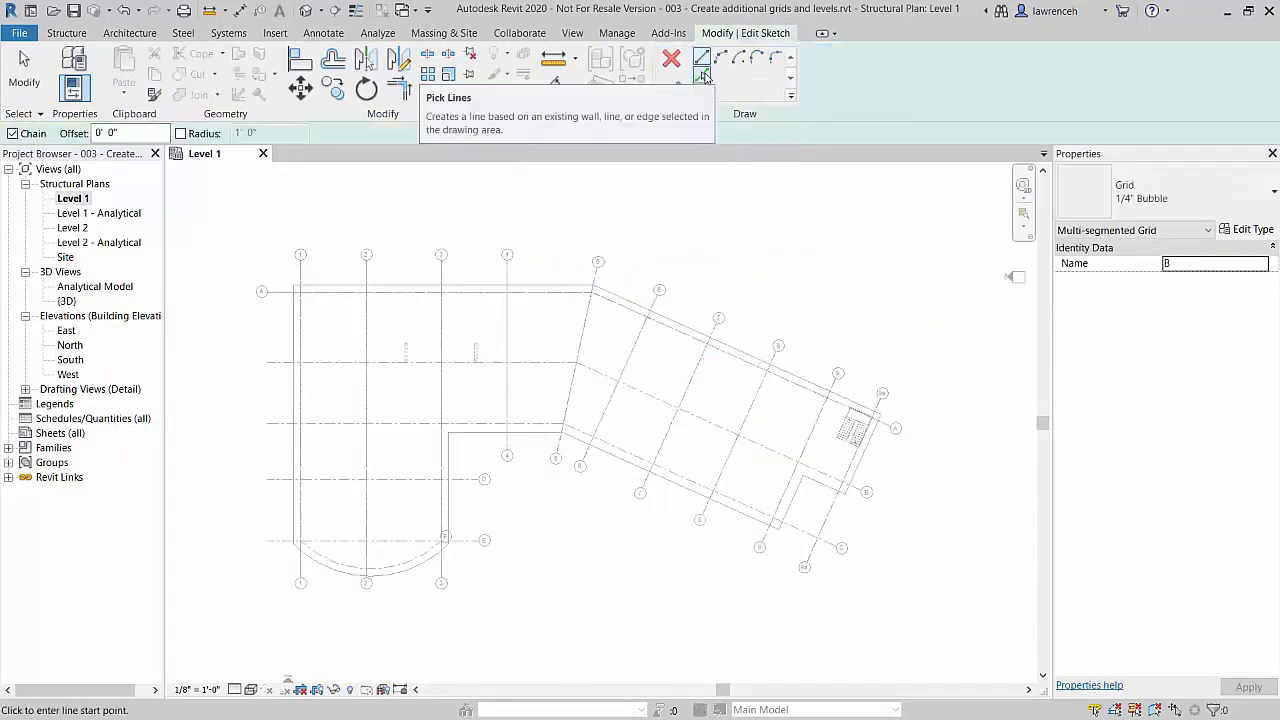
pyautogui.click(702, 76)
pyautogui.click(546, 363)
pyautogui.click(607, 375)
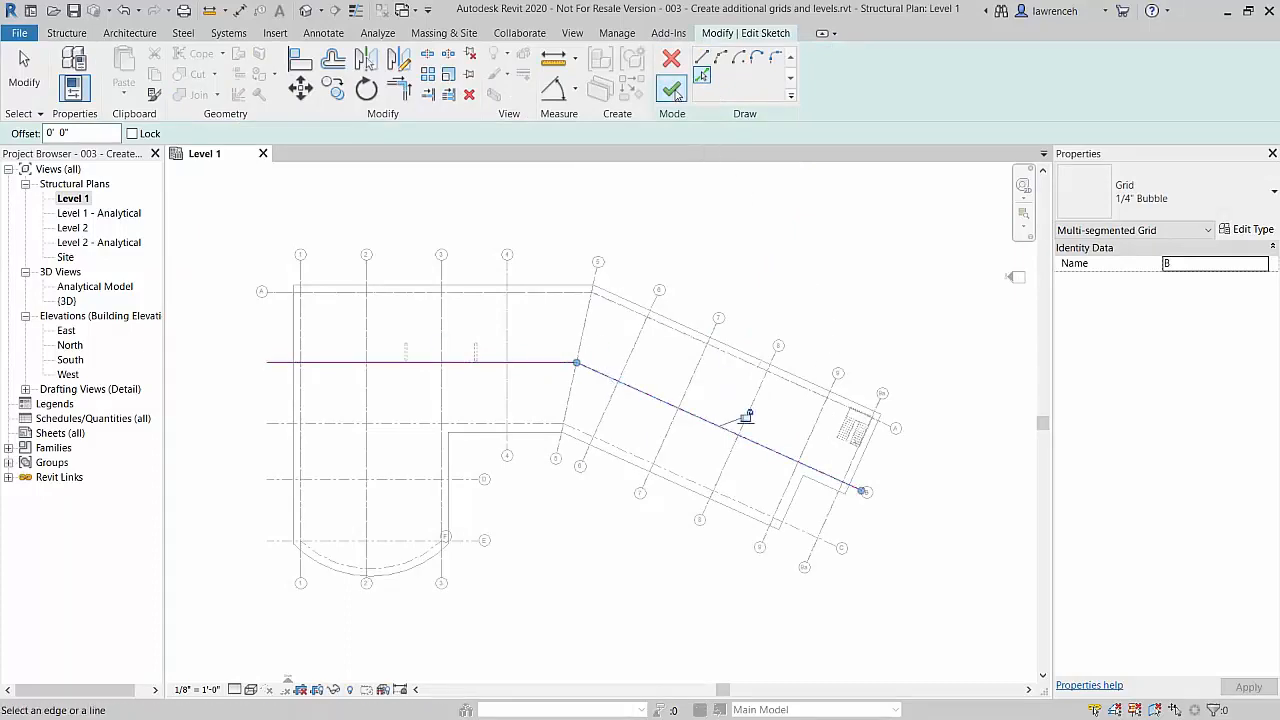
pyautogui.click(672, 92)
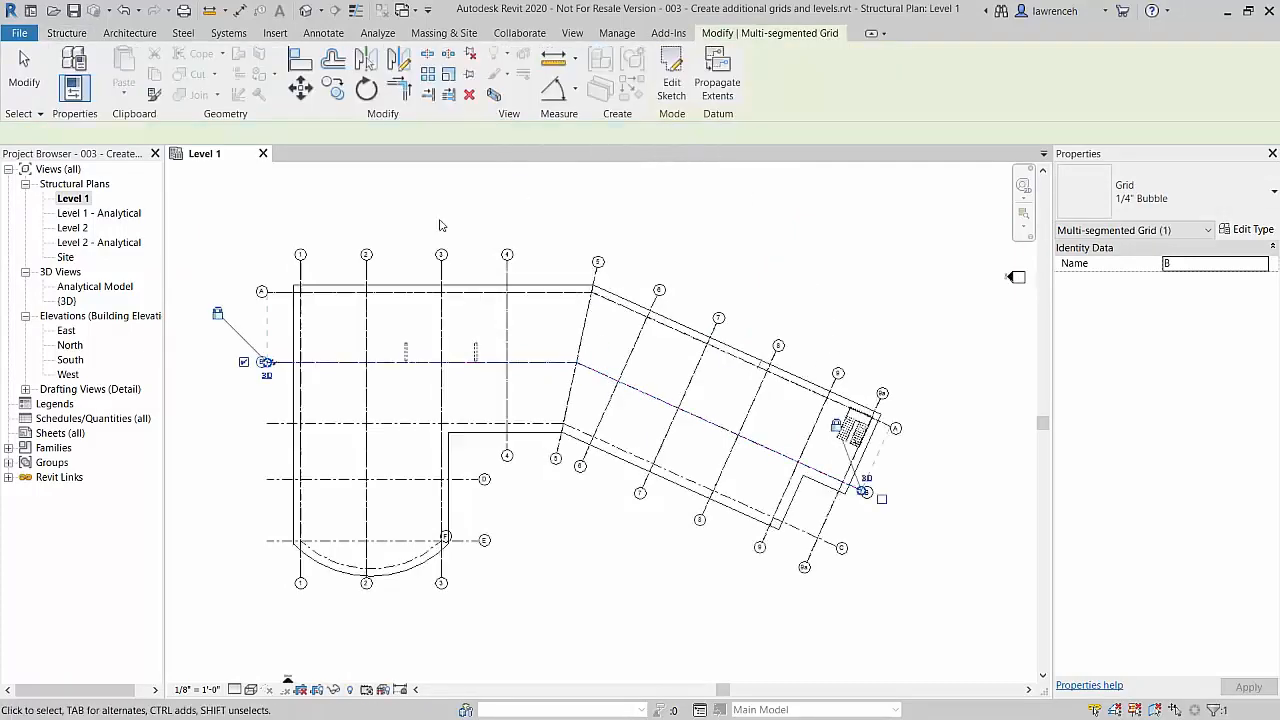
pyautogui.scroll(5, 263, 360)
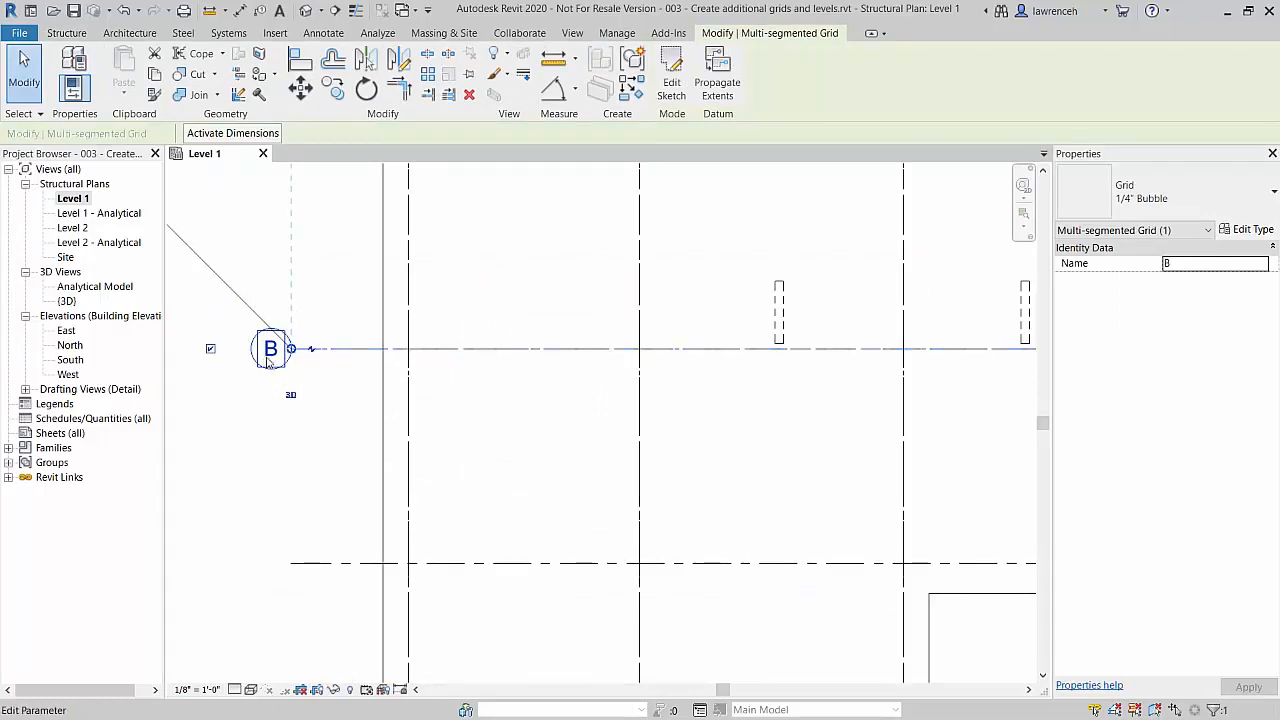
pyautogui.moveTo(474, 356); pyautogui.dragTo(525, 492, button='middle')
pyautogui.scroll(1, 497, 420)
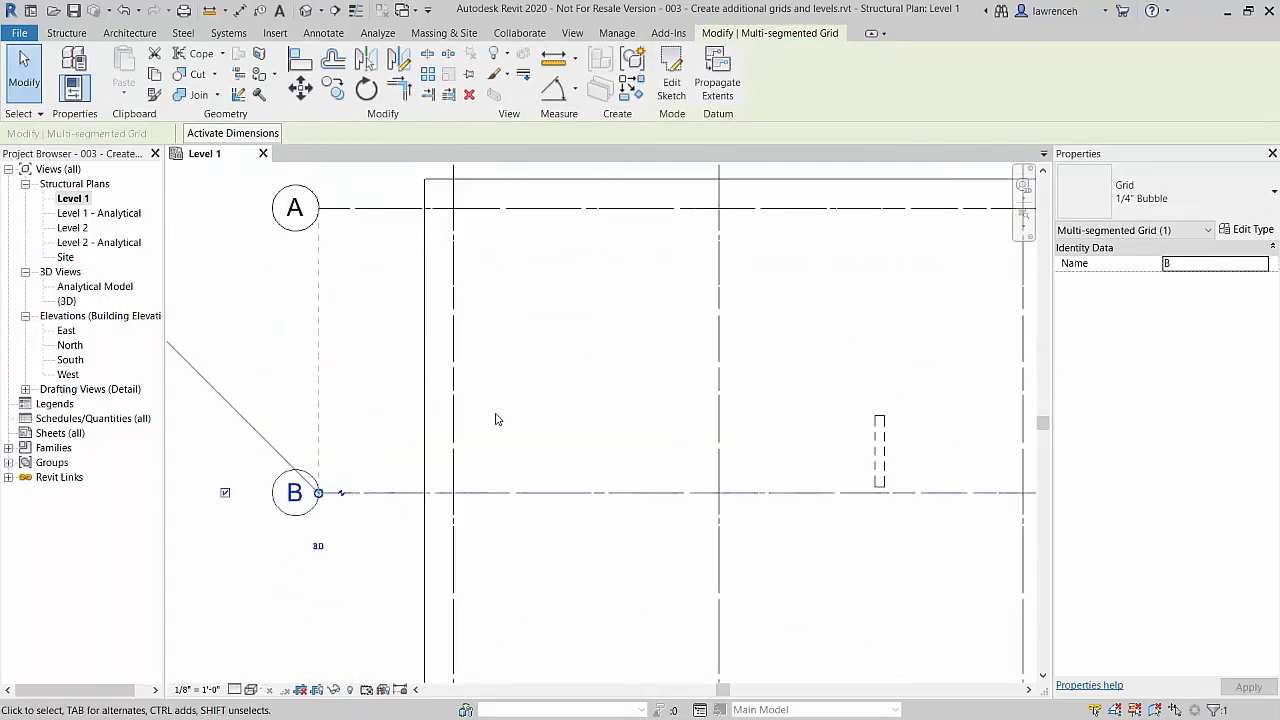
pyautogui.scroll(-5, 563, 410)
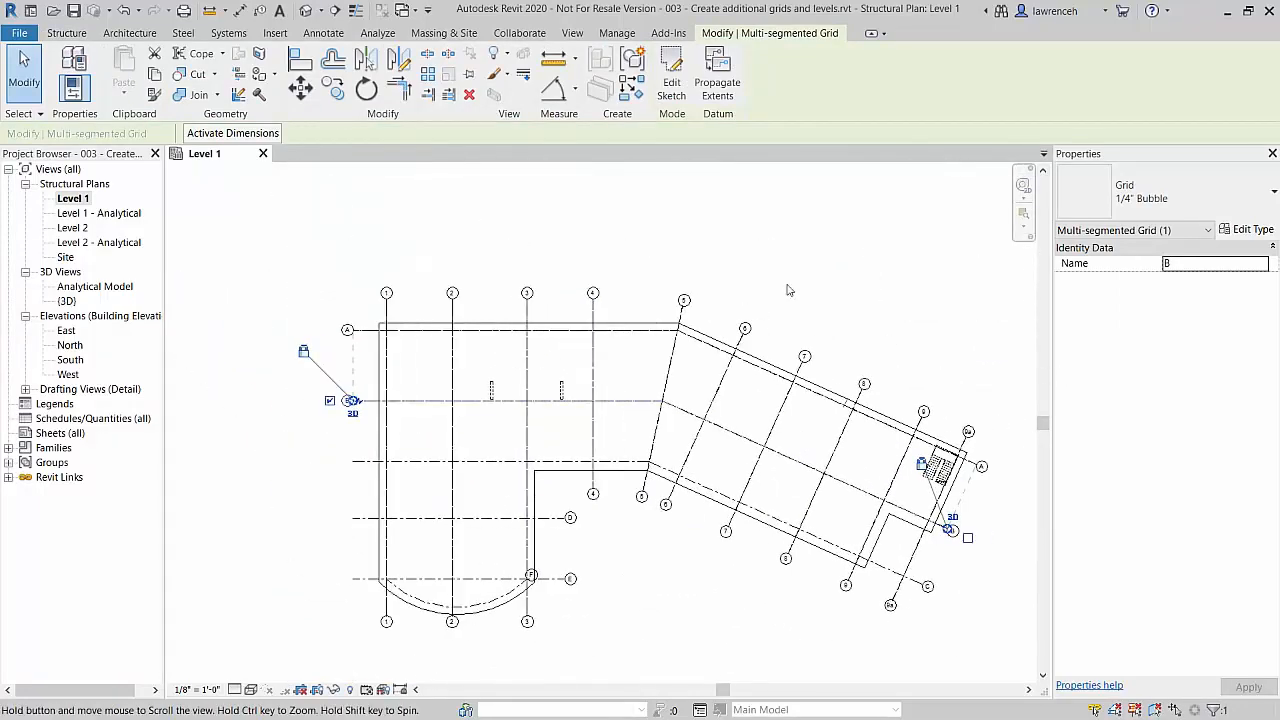
# Step: Create a multi-segment grid by picking both segments of the linked gridline C and deselect it
pyautogui.rightClick(792, 264)
pyautogui.click(866, 290)
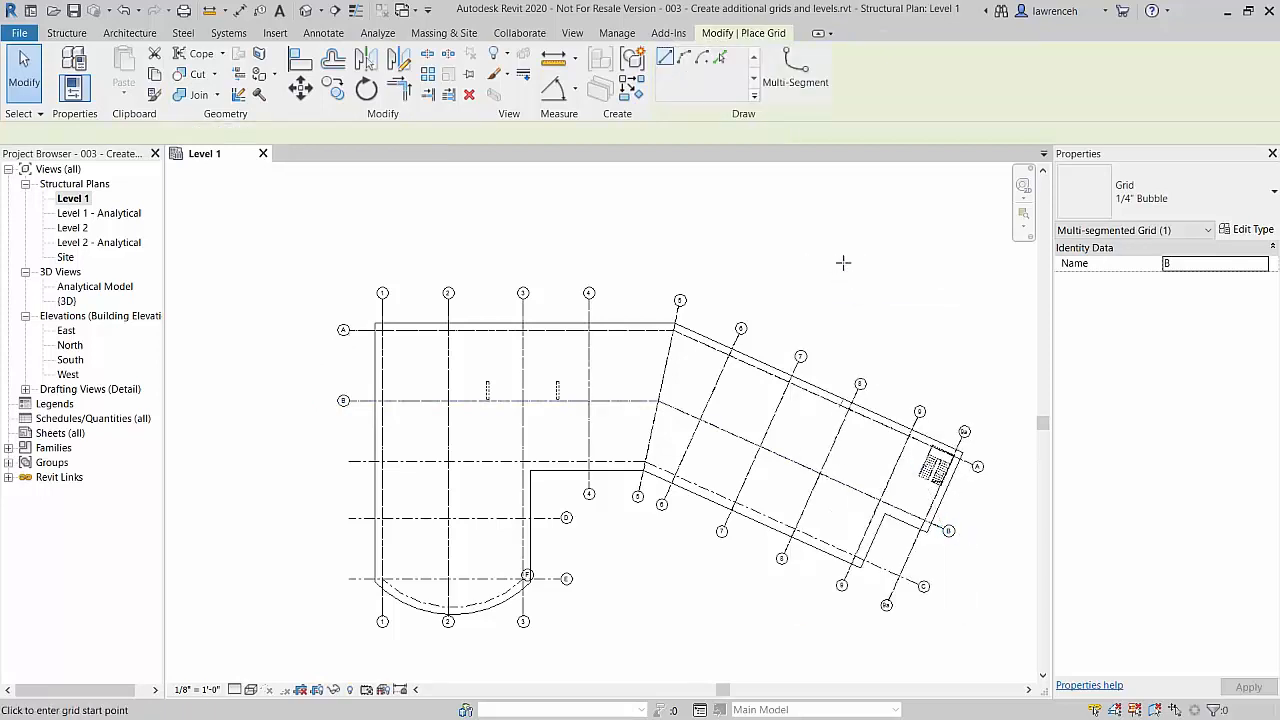
pyautogui.click(780, 72)
pyautogui.click(702, 75)
pyautogui.click(468, 462)
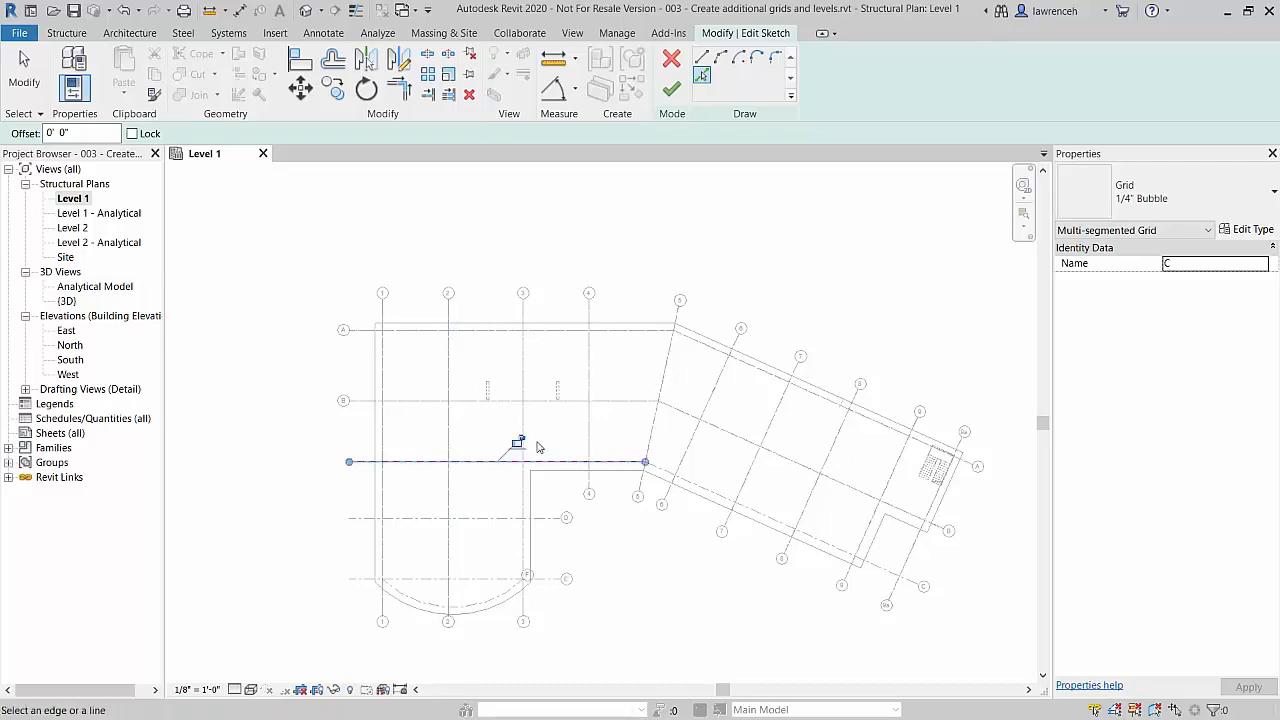
pyautogui.click(668, 474)
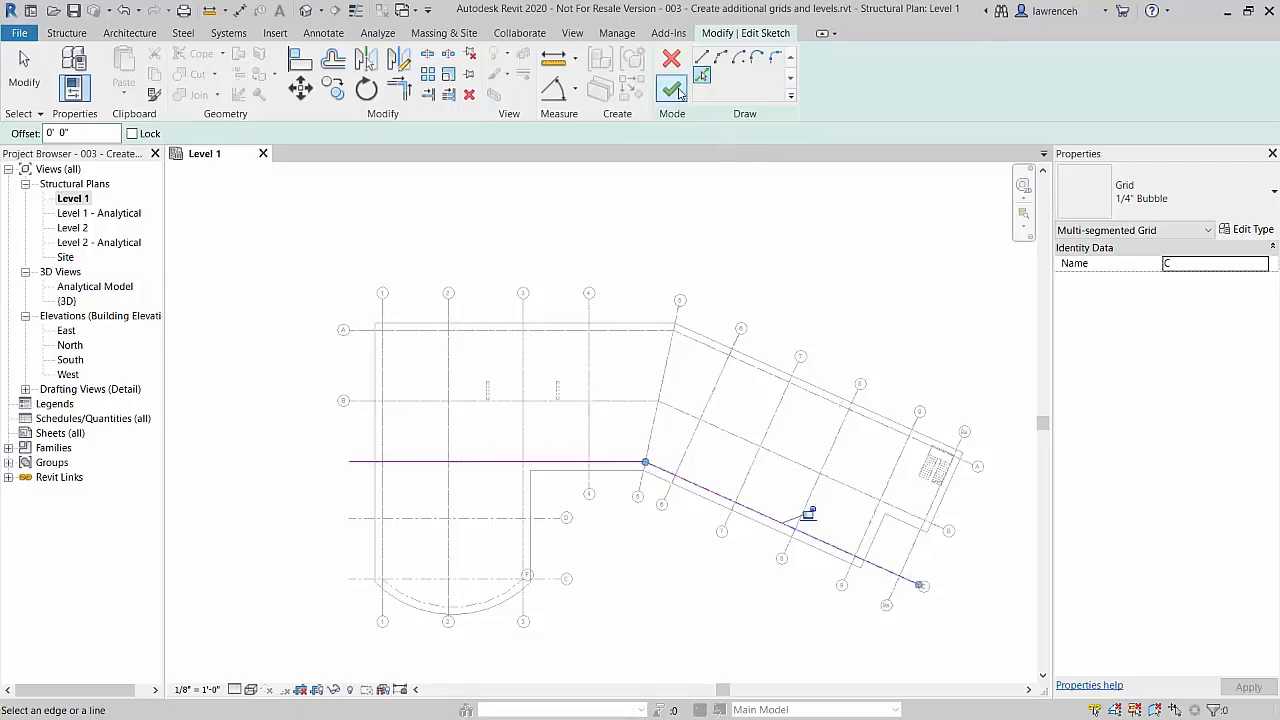
pyautogui.click(671, 89)
pyautogui.scroll(5, 346, 477)
pyautogui.scroll(-5, 597, 508)
pyautogui.scroll(1, 590, 495)
pyautogui.scroll(1, 590, 495)
pyautogui.click(717, 517)
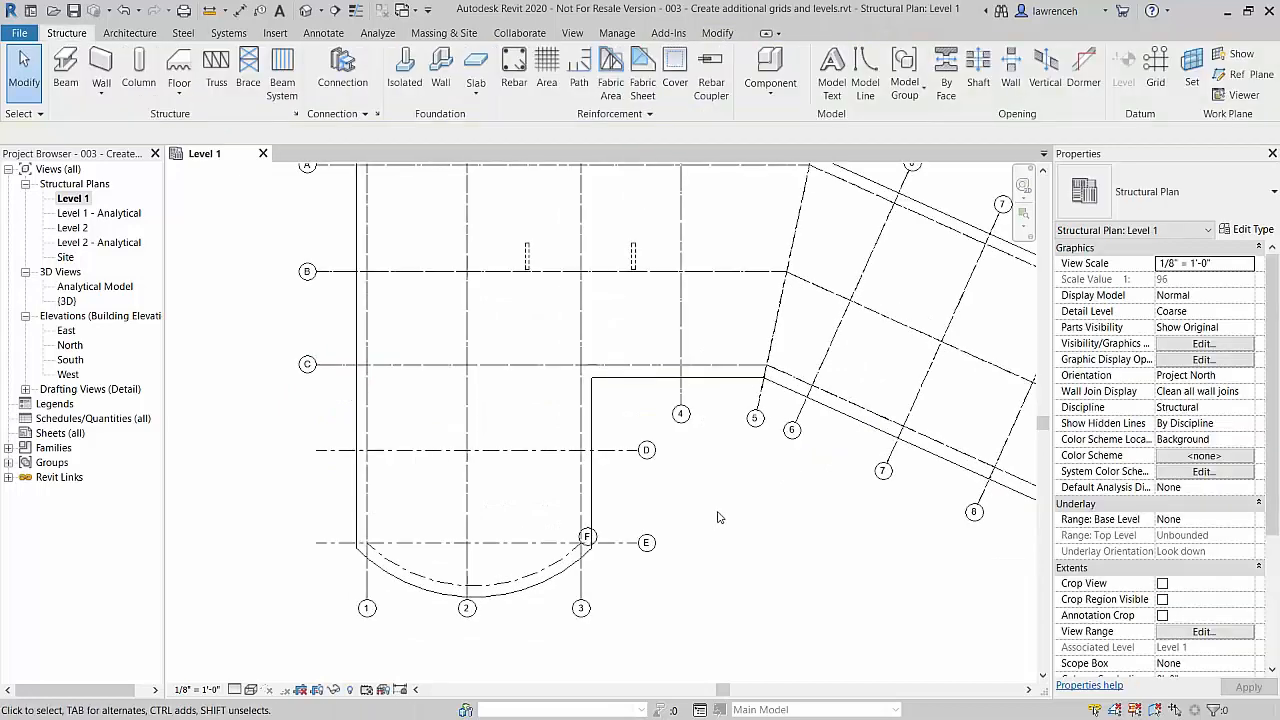
# Step: Create grids from the linked straight gridlines D and E and the curved gridline F, and end the Grid command
pyautogui.click(1155, 72)
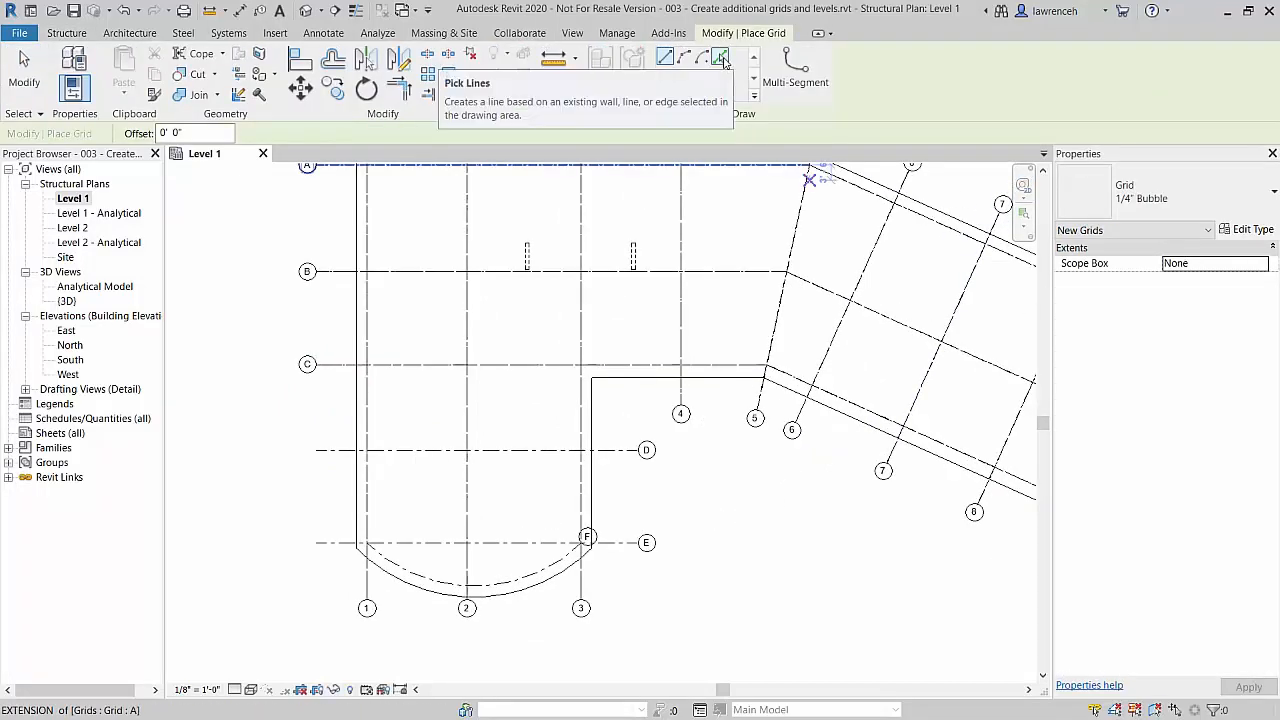
pyautogui.click(720, 57)
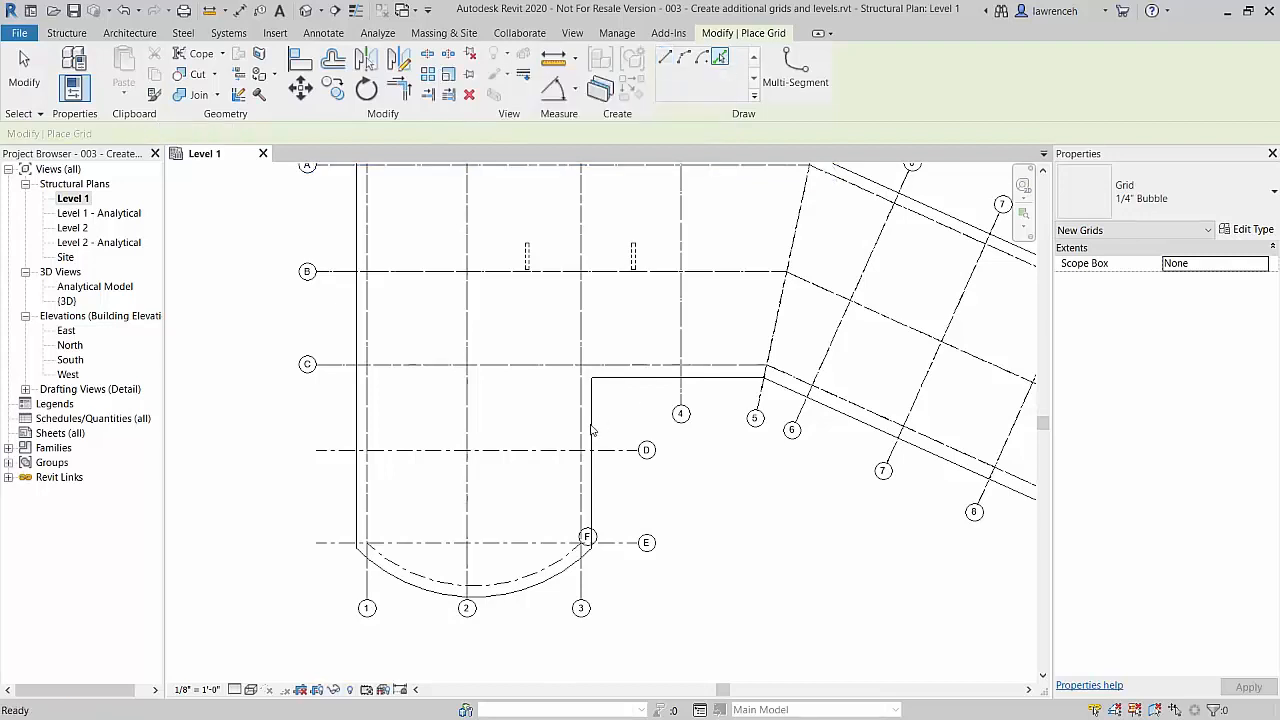
pyautogui.click(612, 451)
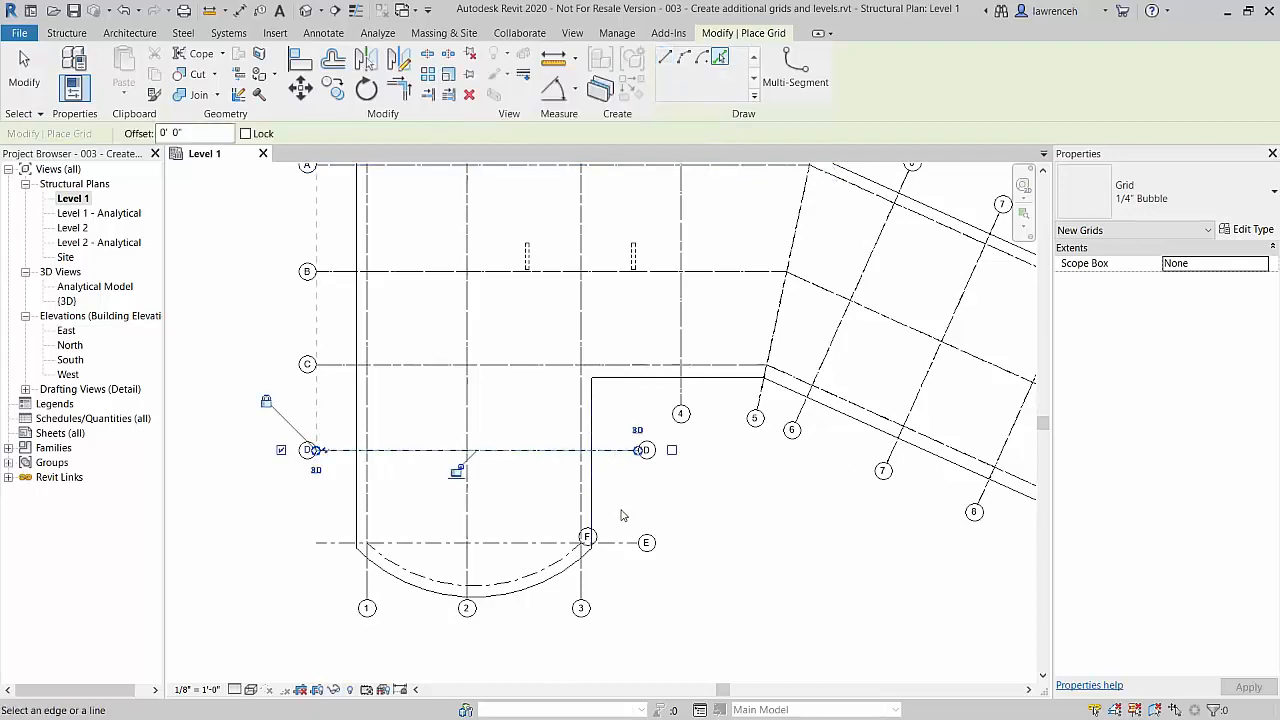
pyautogui.click(621, 543)
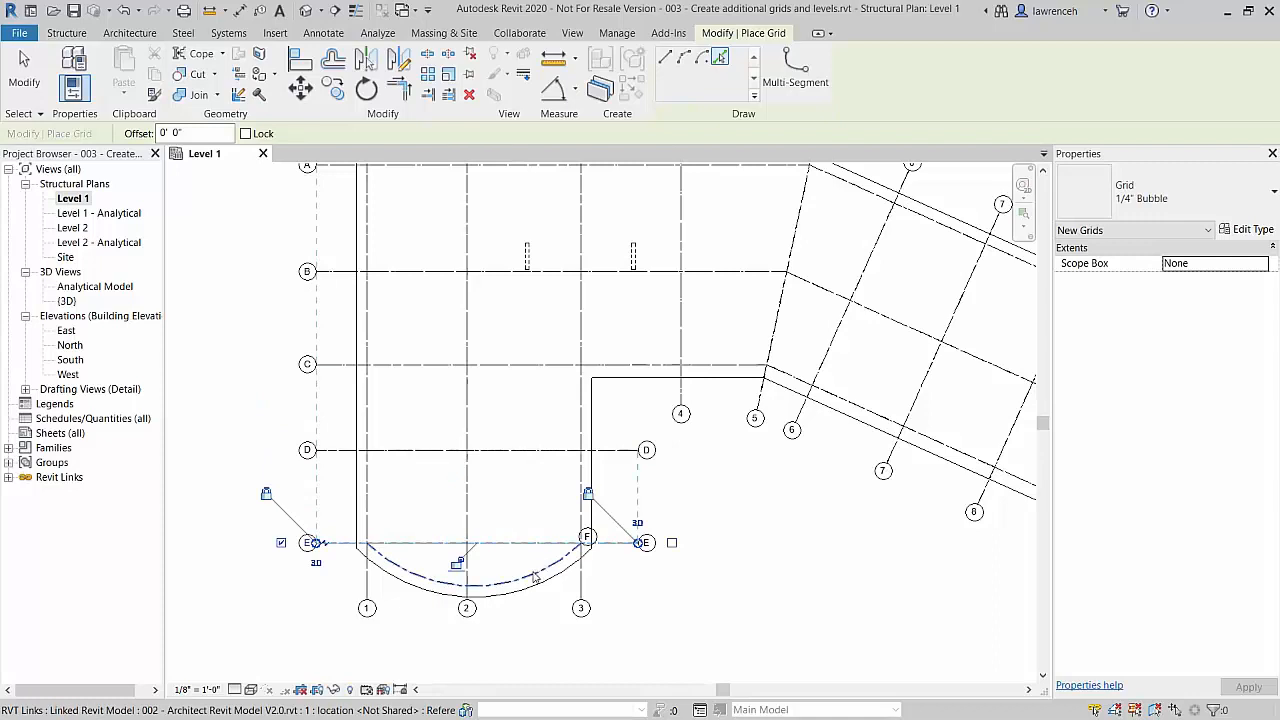
pyautogui.click(535, 578)
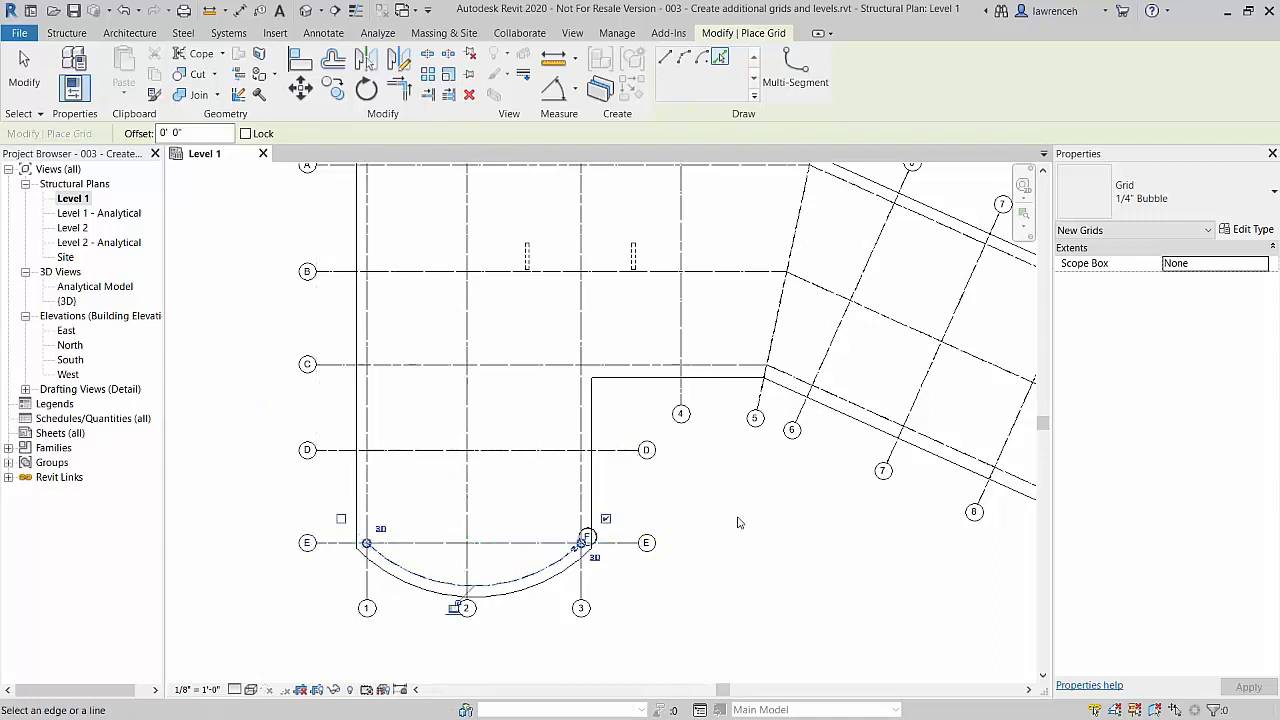
pyautogui.rightClick(714, 455)
pyautogui.click(730, 452)
pyautogui.press('Escape')
pyautogui.scroll(-4, 622, 455)
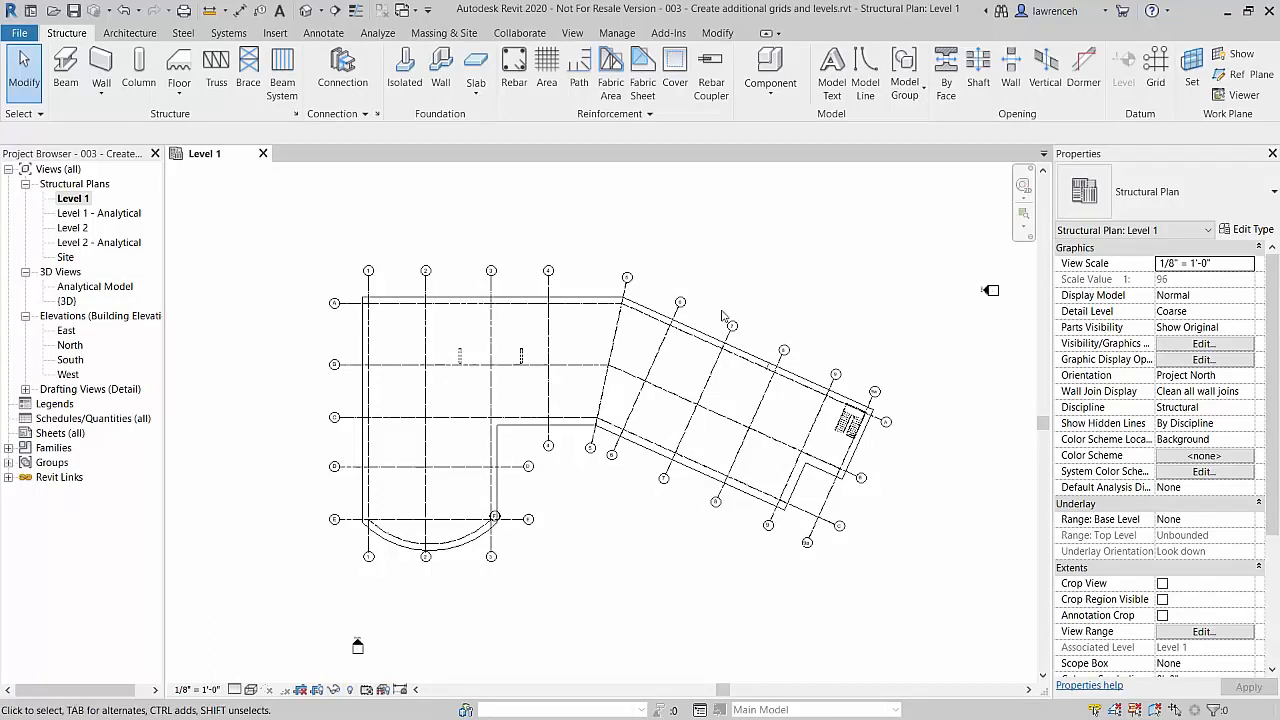
# Step: Hide the linked 002 - Architect Revit Model V2.0.rvt in the Level 1 plan through its visibility/graphic overrides
pyautogui.click(573, 33)
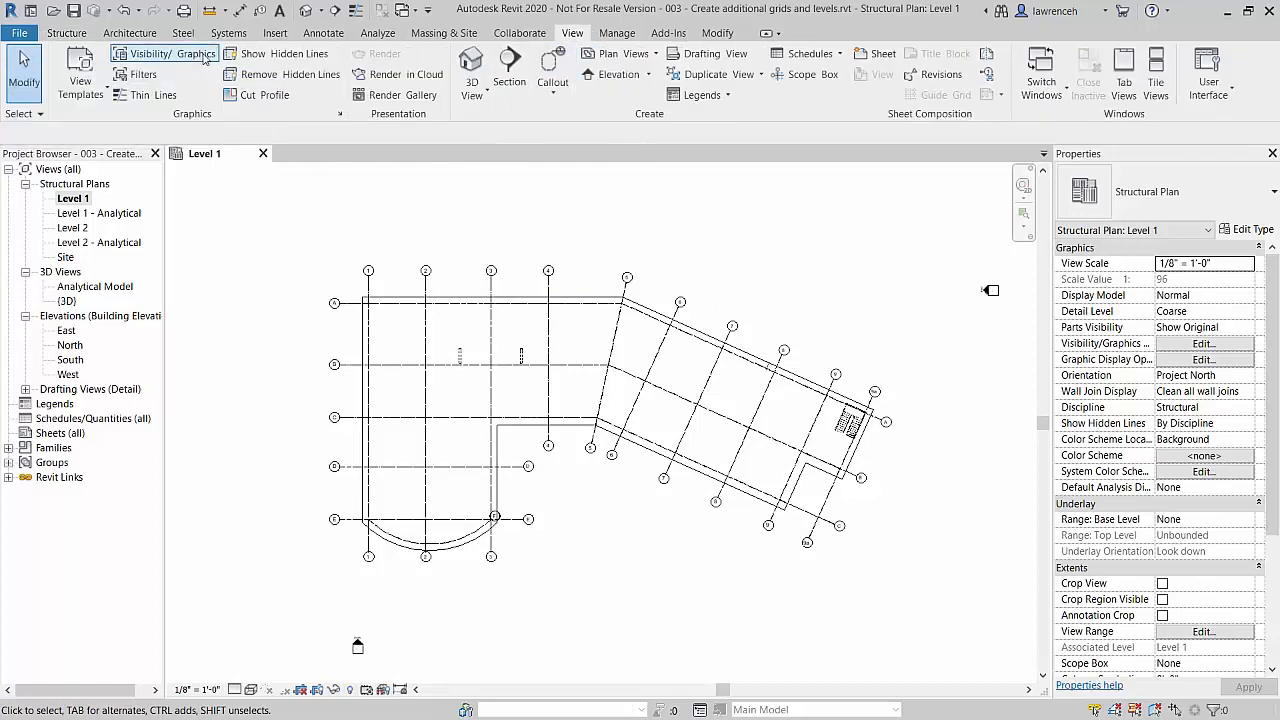
pyautogui.click(204, 58)
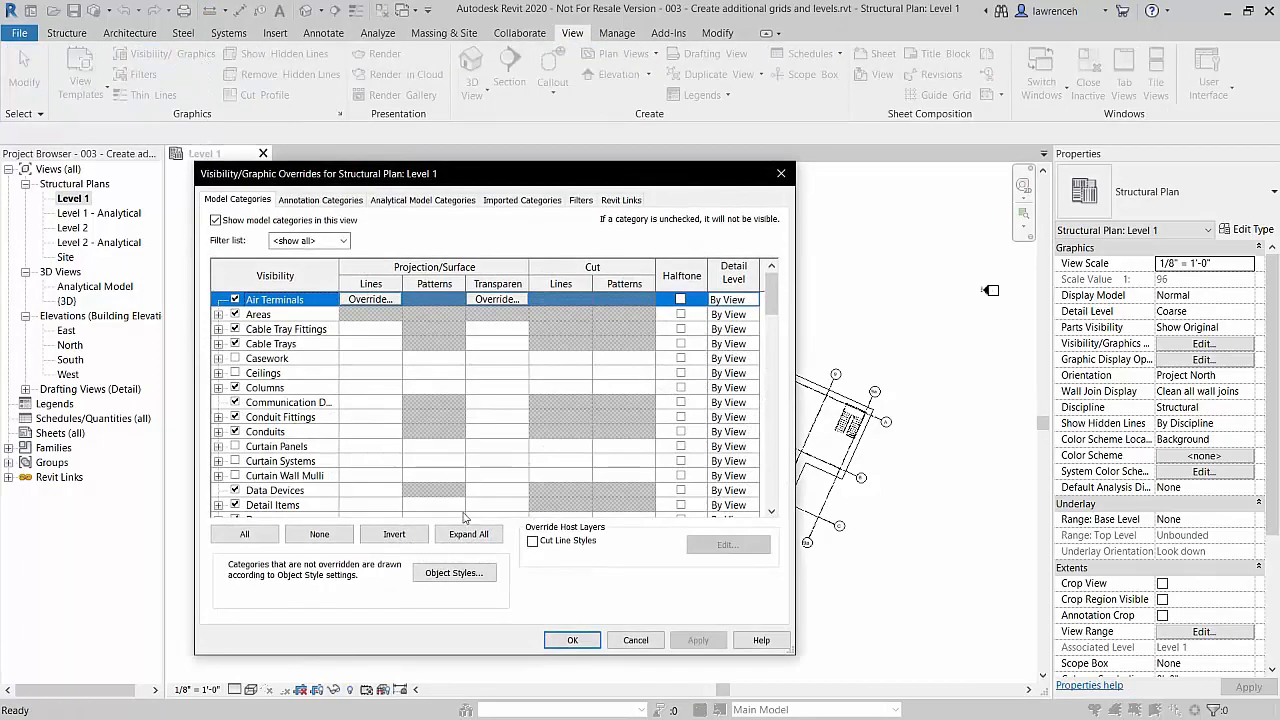
pyautogui.click(633, 200)
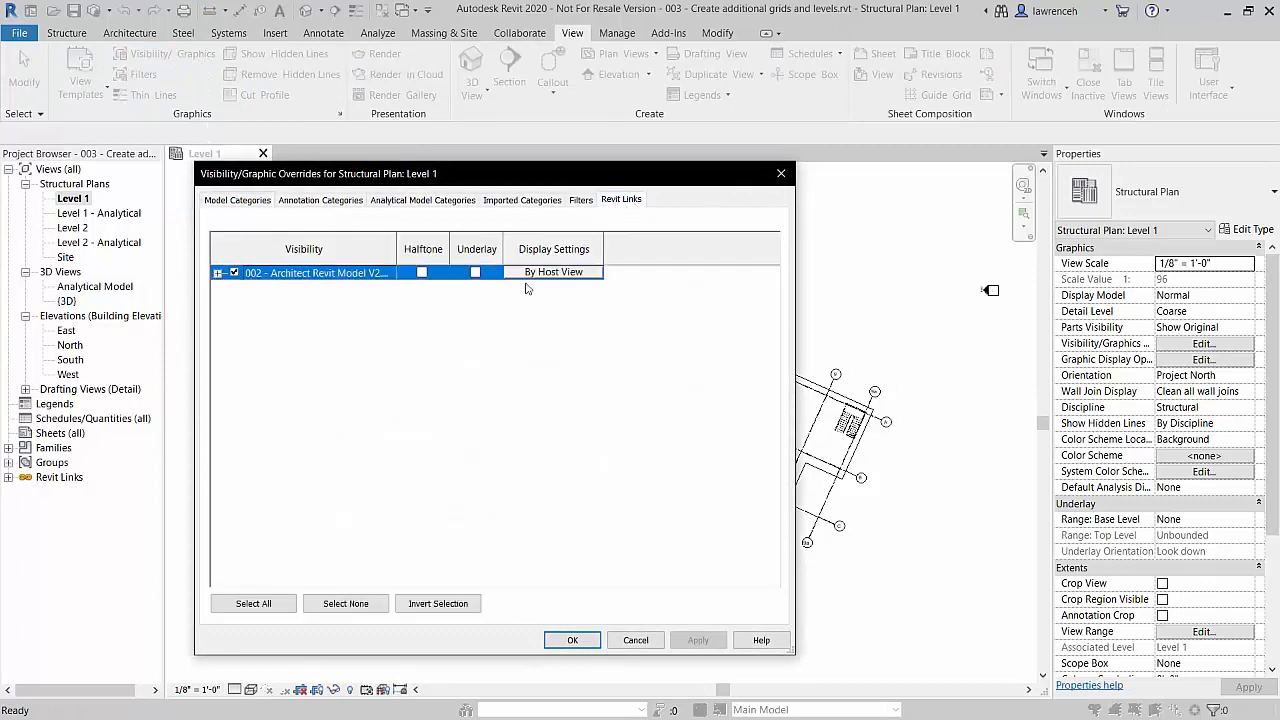
pyautogui.click(234, 273)
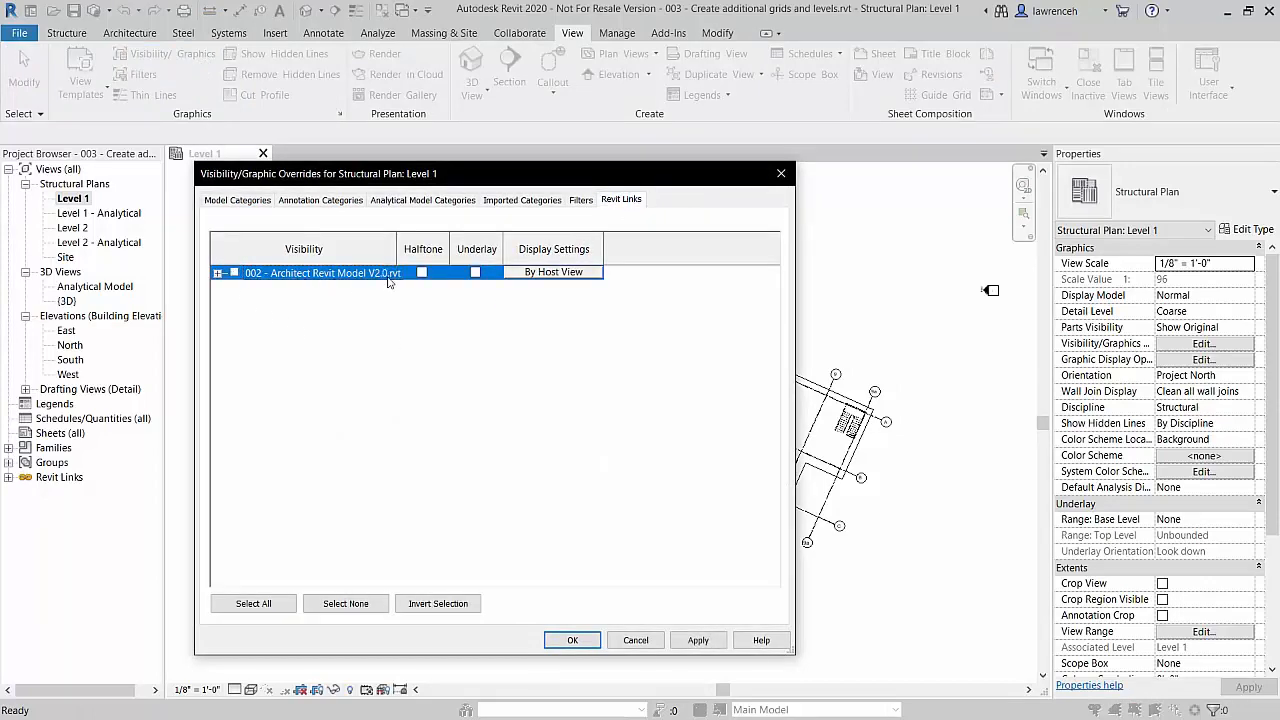
pyautogui.click(576, 641)
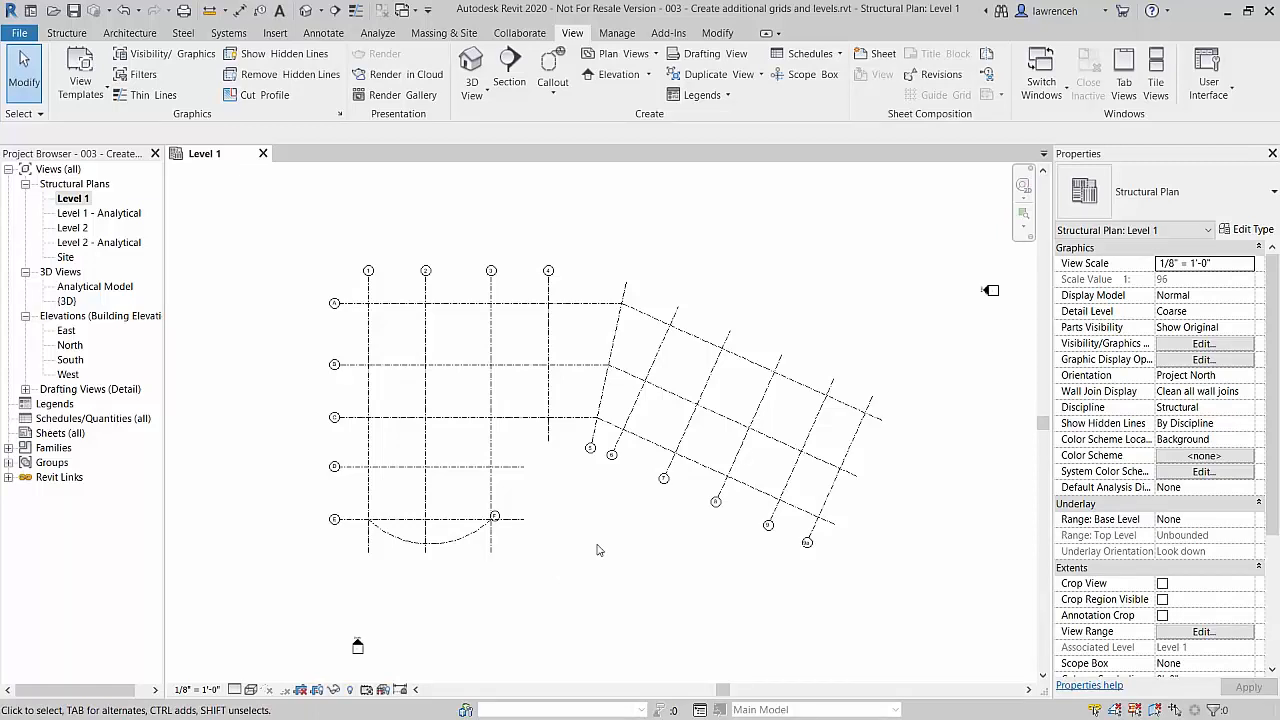
# Step: Pin all the grids in the Level 1 plan and clear the selection
pyautogui.moveTo(224, 224); pyautogui.dragTo(925, 621)
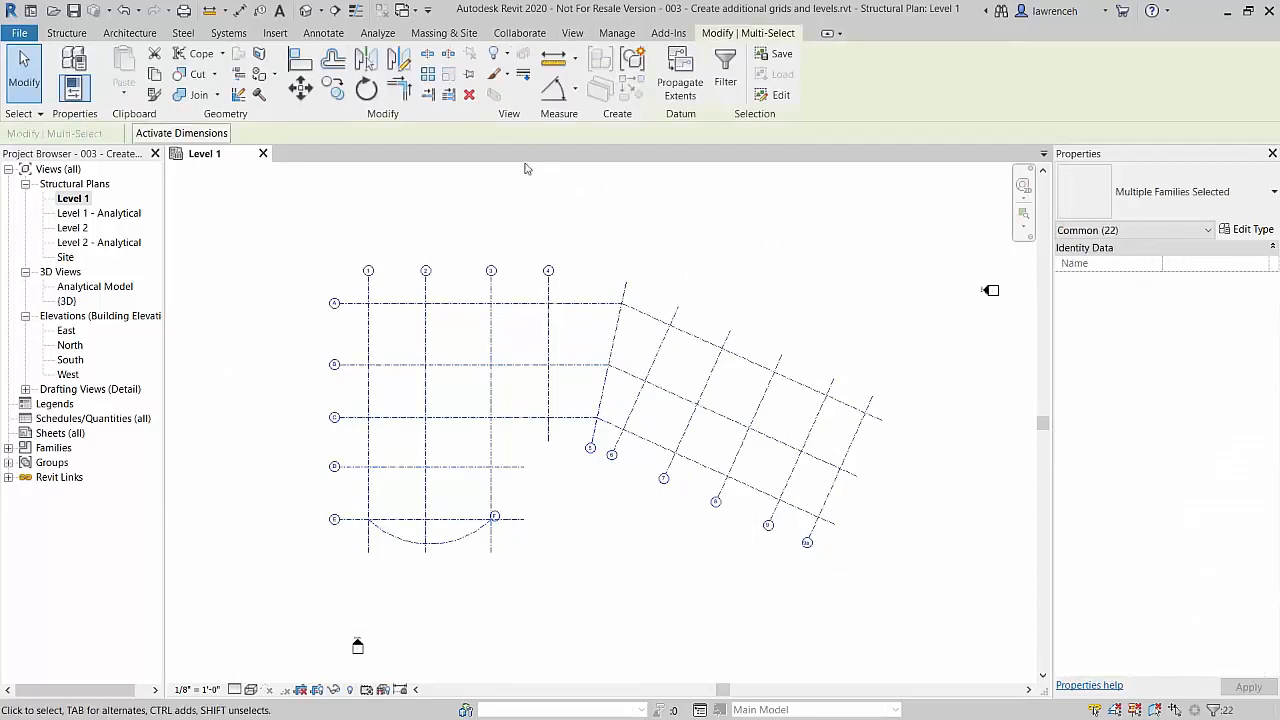
pyautogui.click(470, 78)
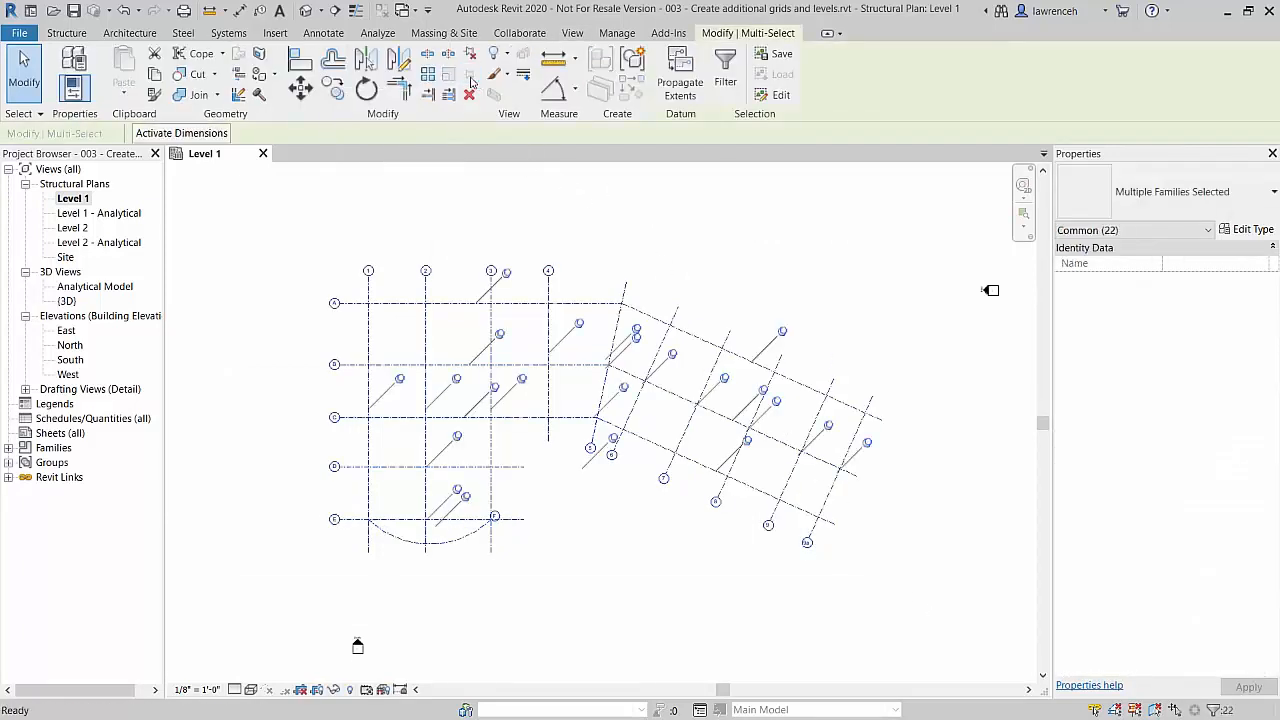
pyautogui.click(597, 189)
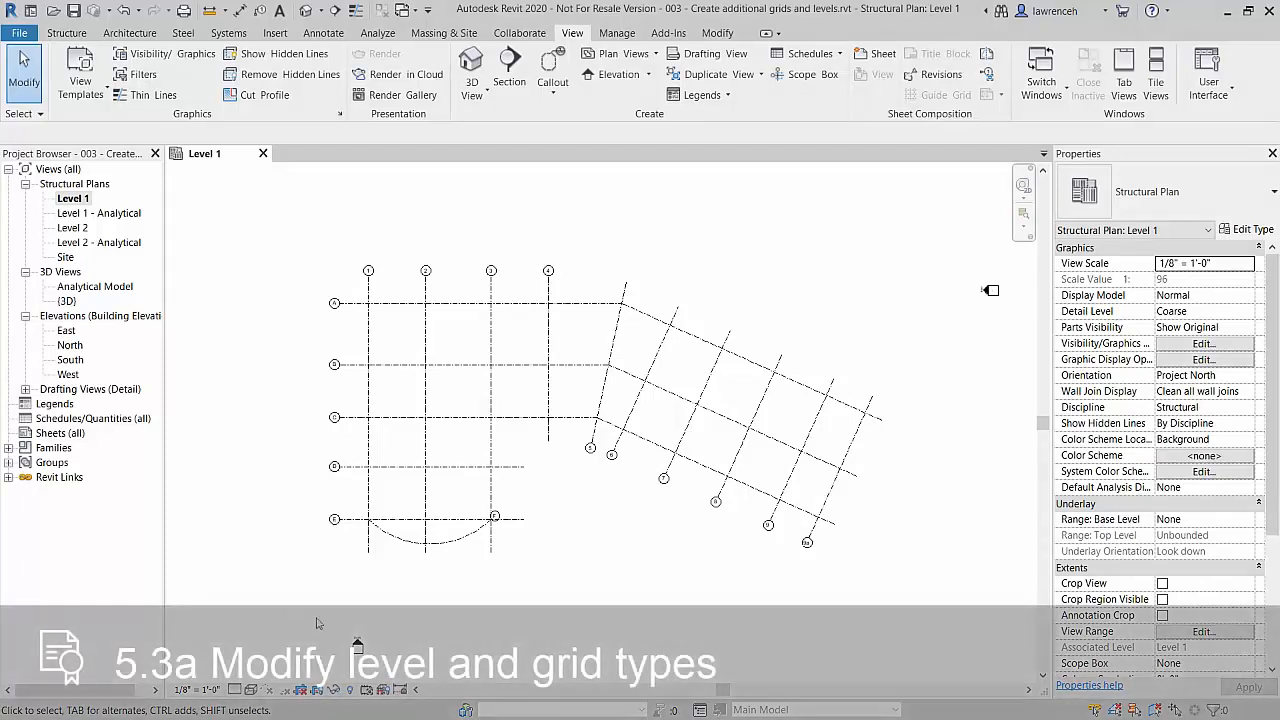
# Step: Enable Plan View Symbols End 1 (Default) in the type properties of the 1/4" Bubble grid
pyautogui.click(369, 291)
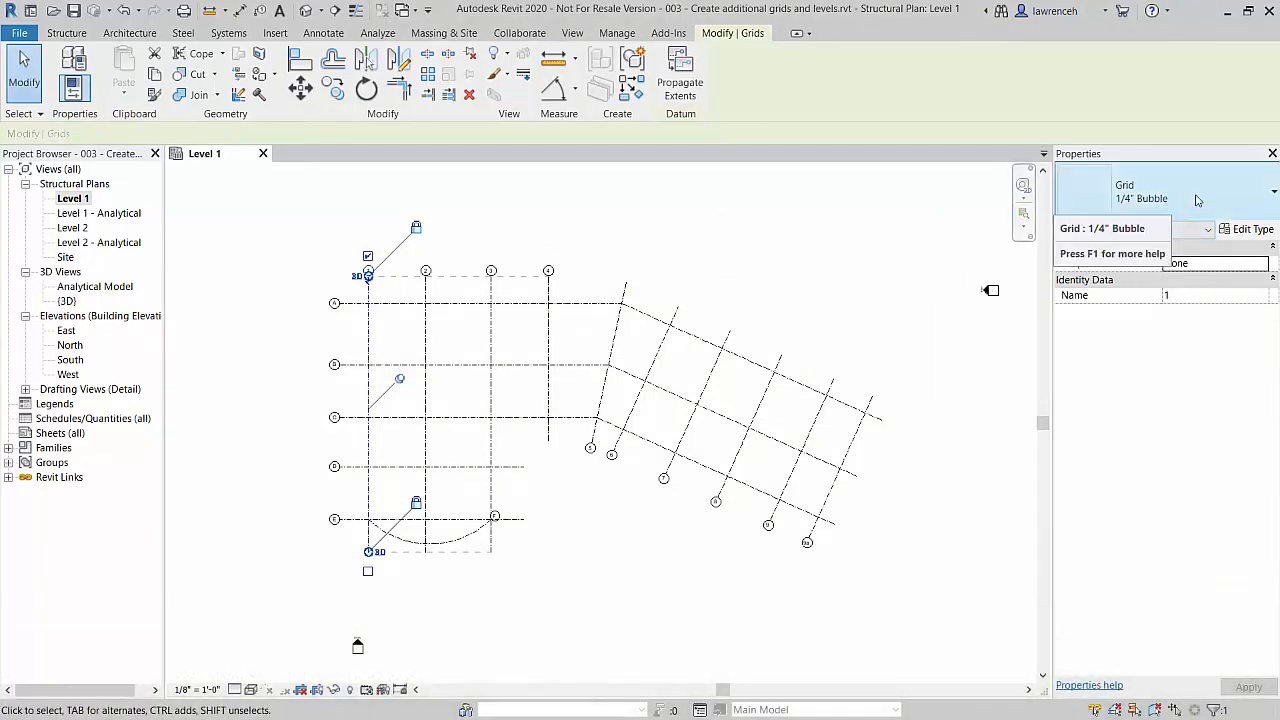
pyautogui.click(1253, 230)
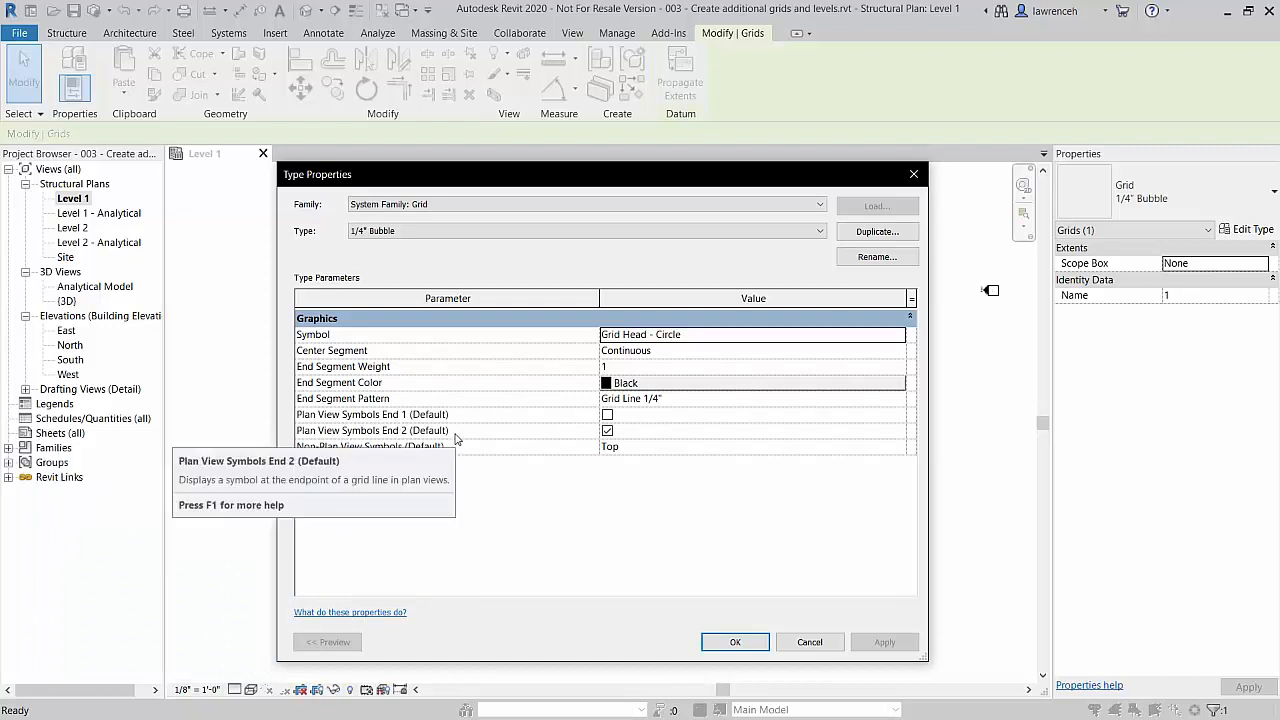
pyautogui.click(608, 415)
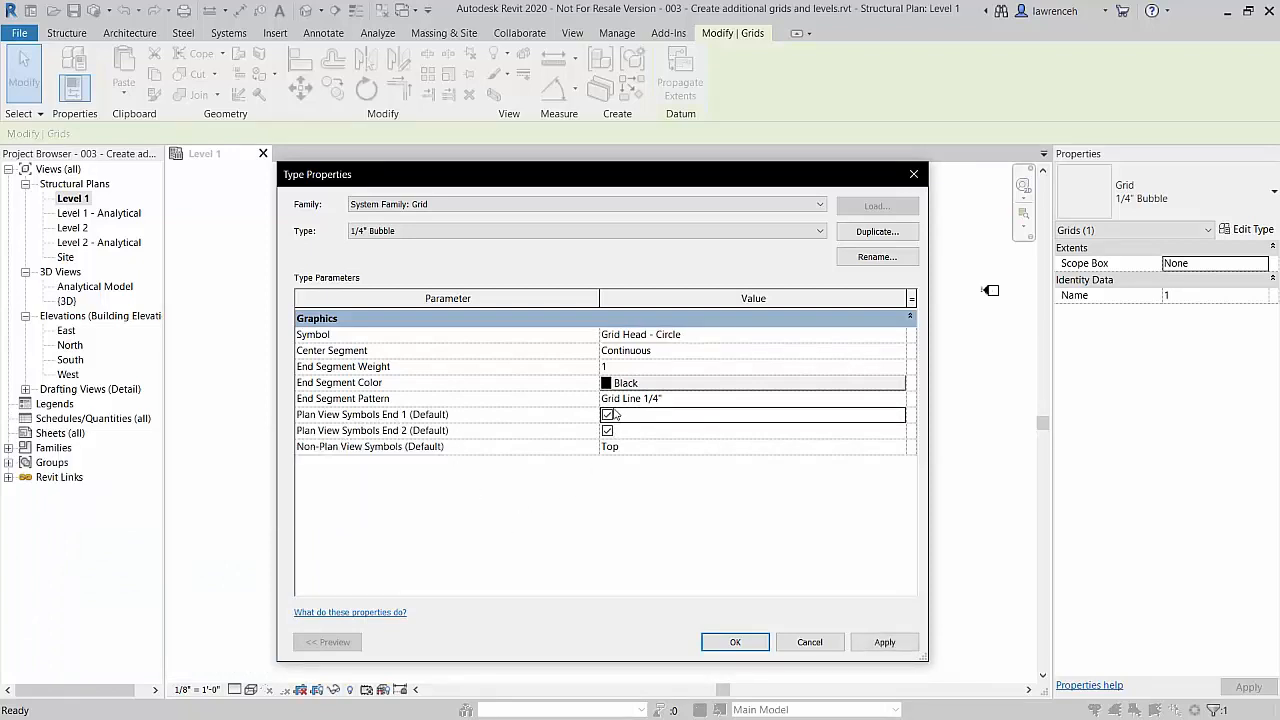
pyautogui.click(755, 645)
pyautogui.click(741, 642)
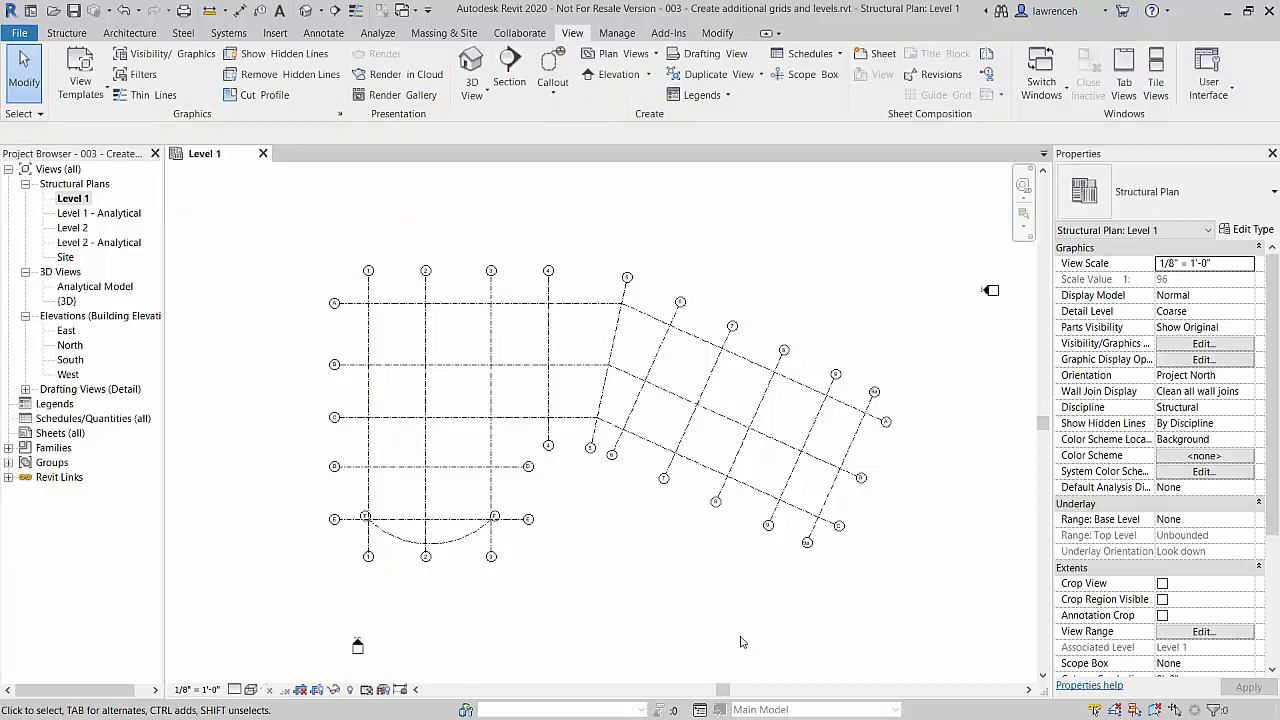
# Step: Hide the bubbles at both ends of the curved grid F and deselect it
pyautogui.click(467, 543)
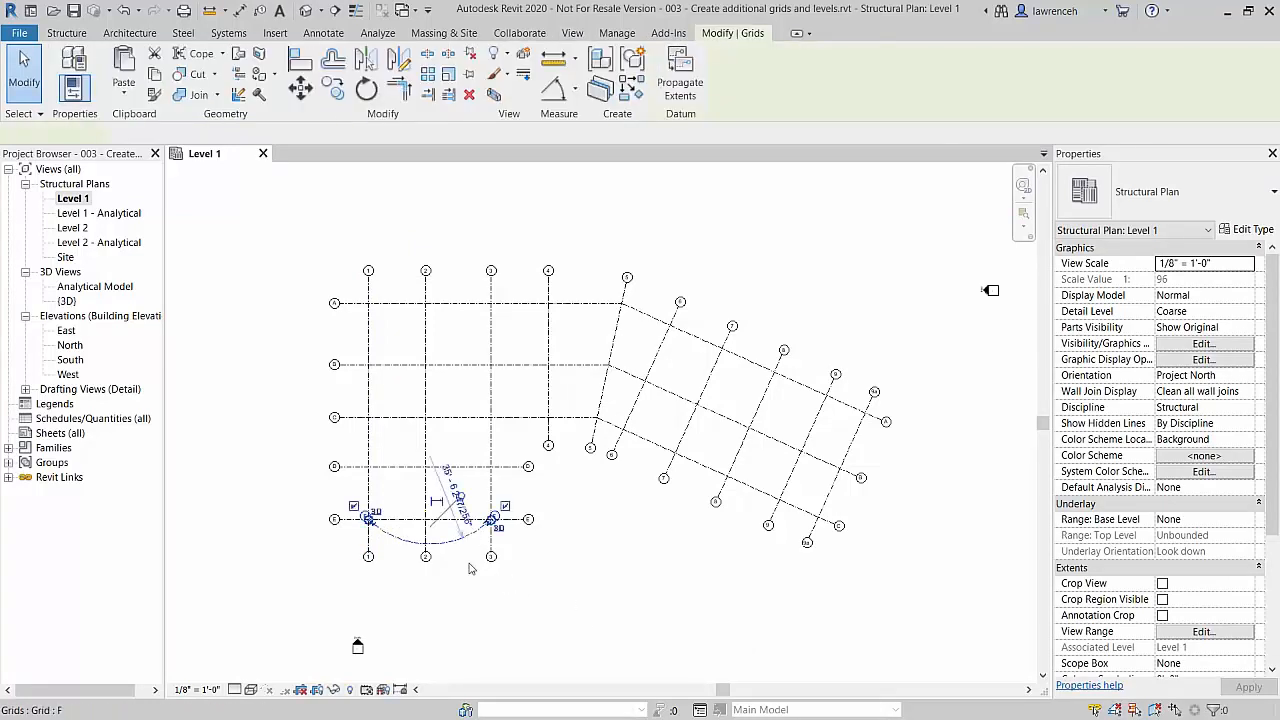
pyautogui.click(354, 506)
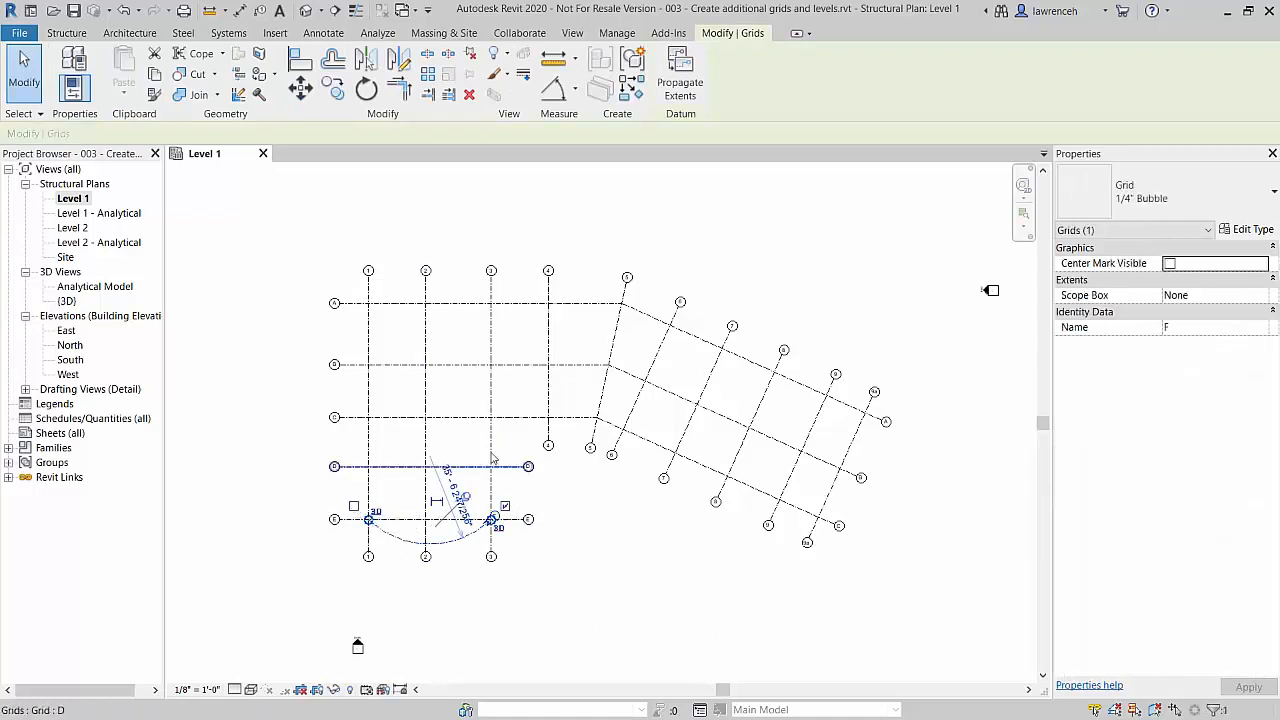
pyautogui.click(505, 506)
pyautogui.click(600, 546)
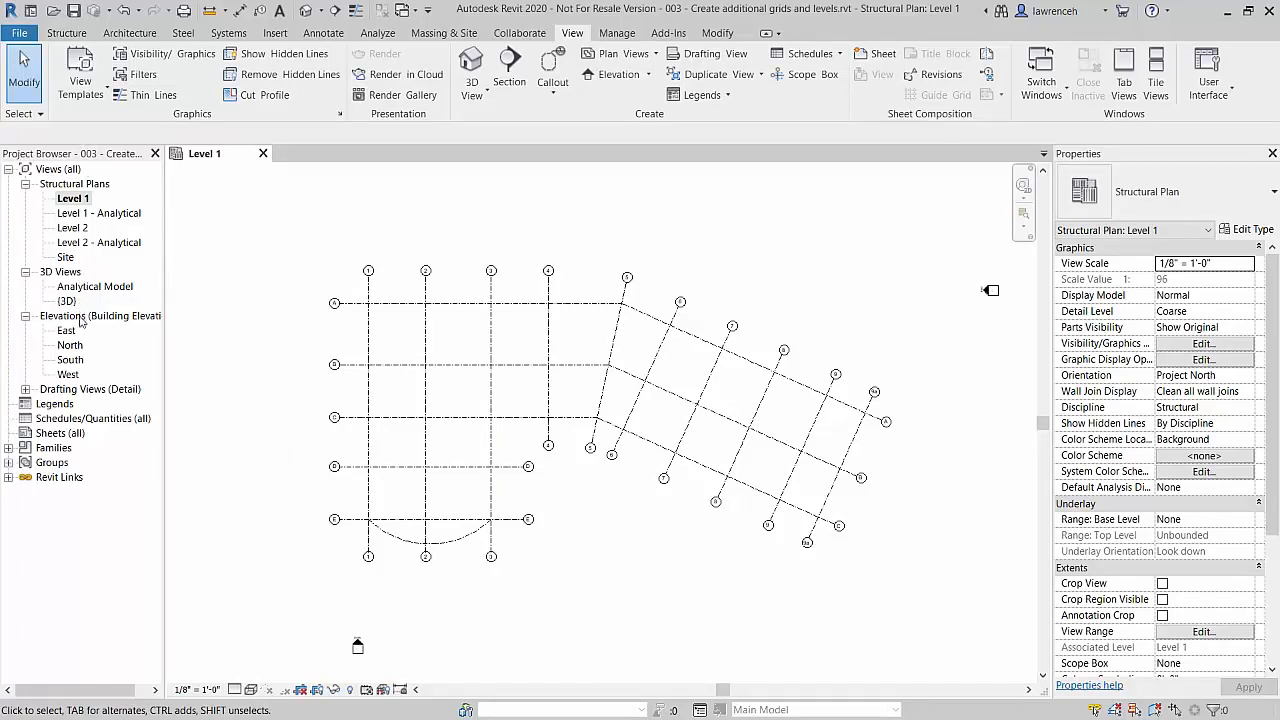
# Step: Open the South building elevation at the heads of the linked model's floor levels
pyautogui.doubleClick(72, 360)
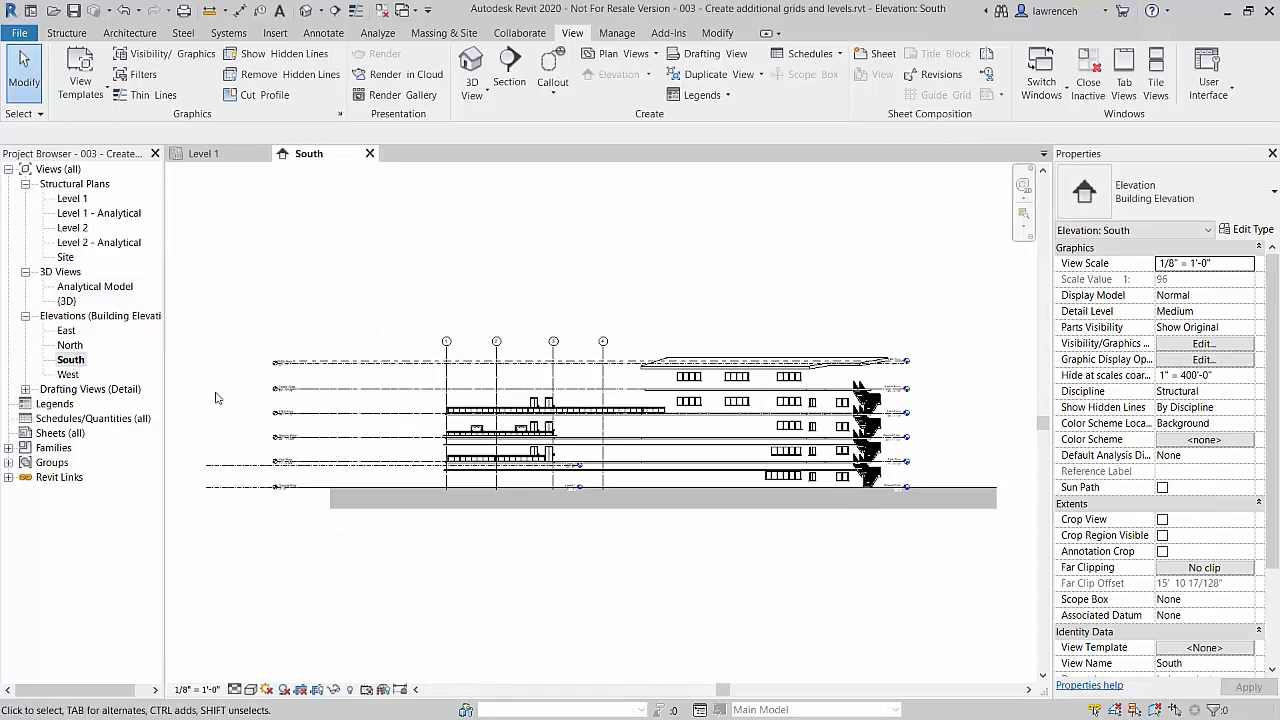
pyautogui.scroll(4, 290, 390)
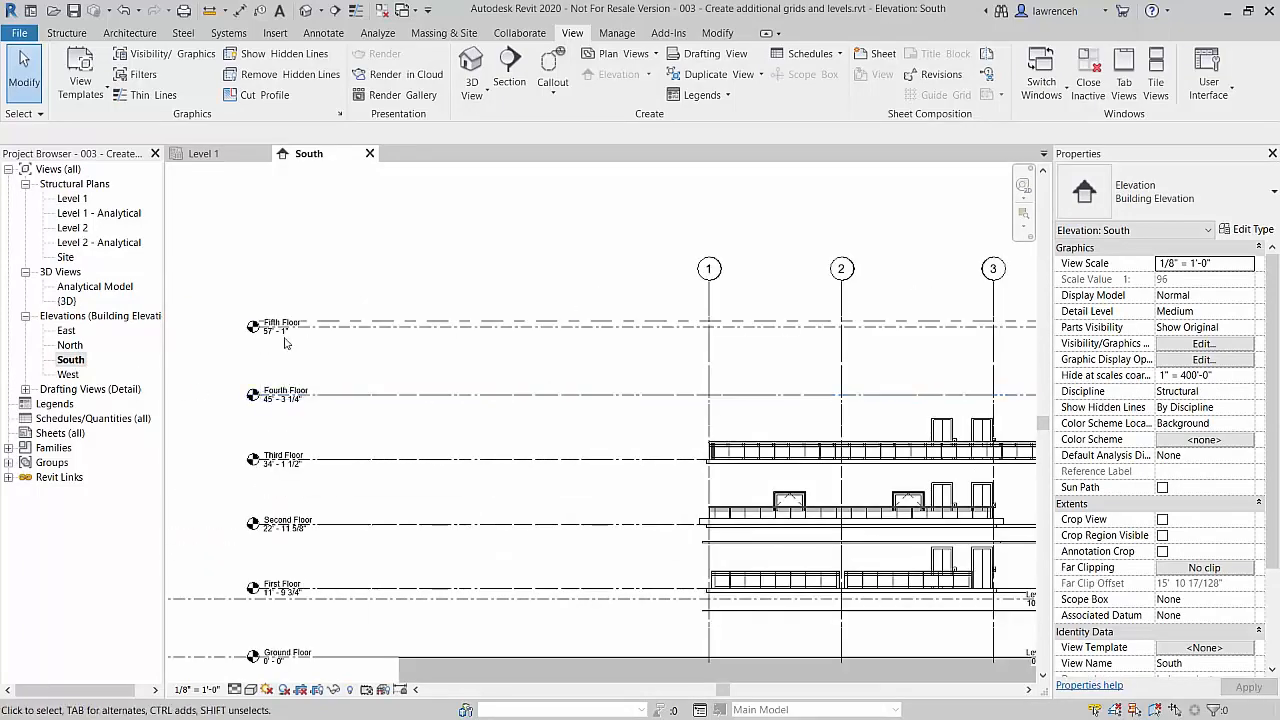
# Step: In the 1/4" Head level type, enable Symbol at End 1 Default and disable Symbol at End 2 Default, then clear the selection
pyautogui.scroll(-1, 310, 390)
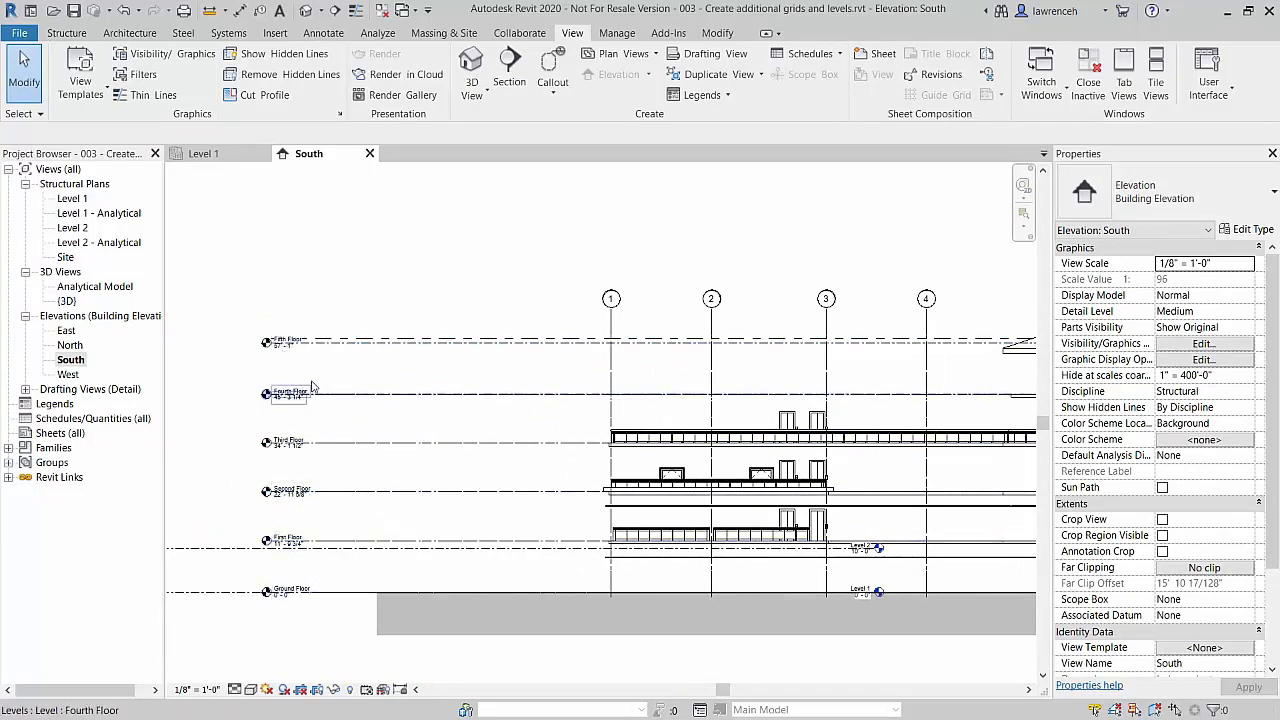
pyautogui.scroll(-3, 310, 381)
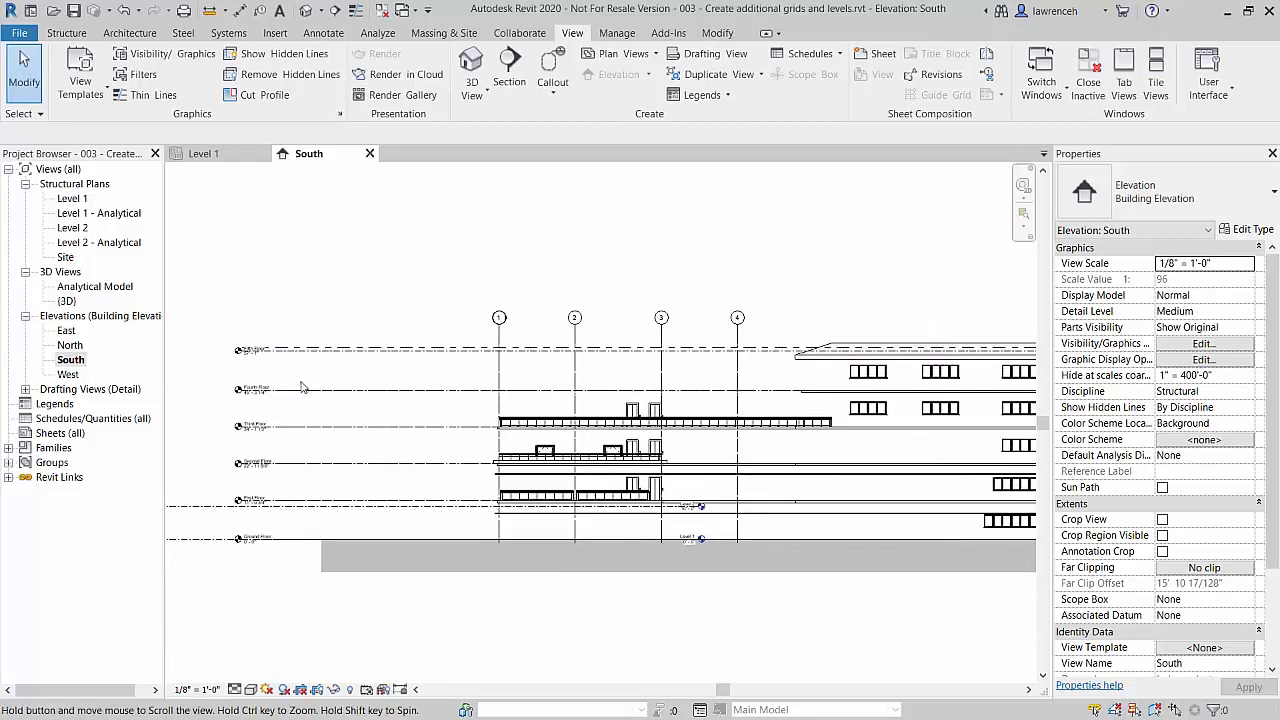
pyautogui.moveTo(311, 381); pyautogui.dragTo(295, 379, button='middle')
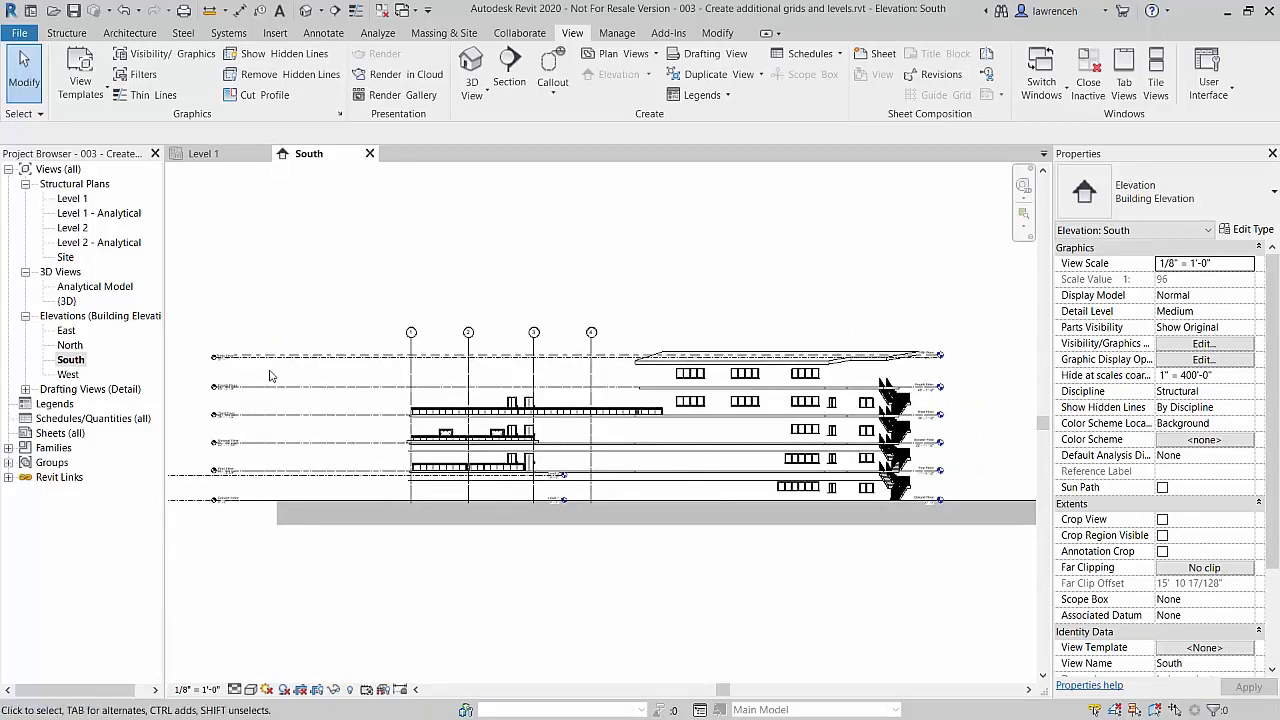
pyautogui.click(227, 372)
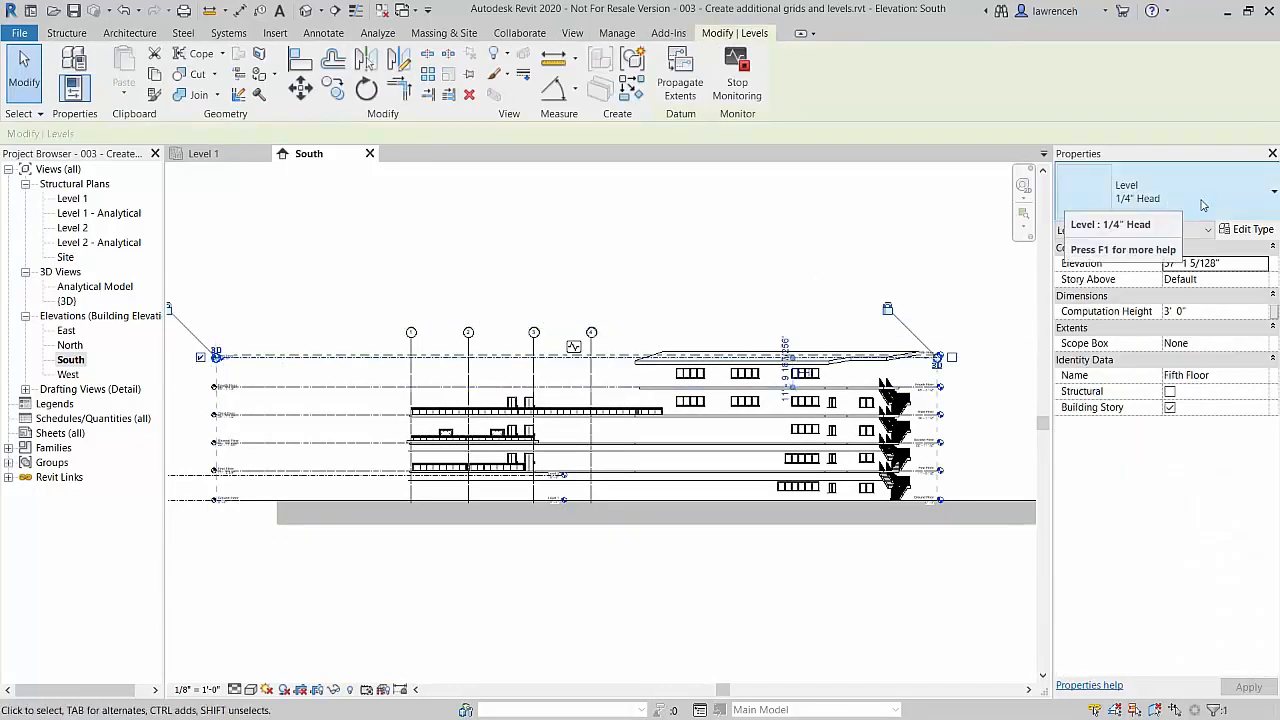
pyautogui.click(1250, 230)
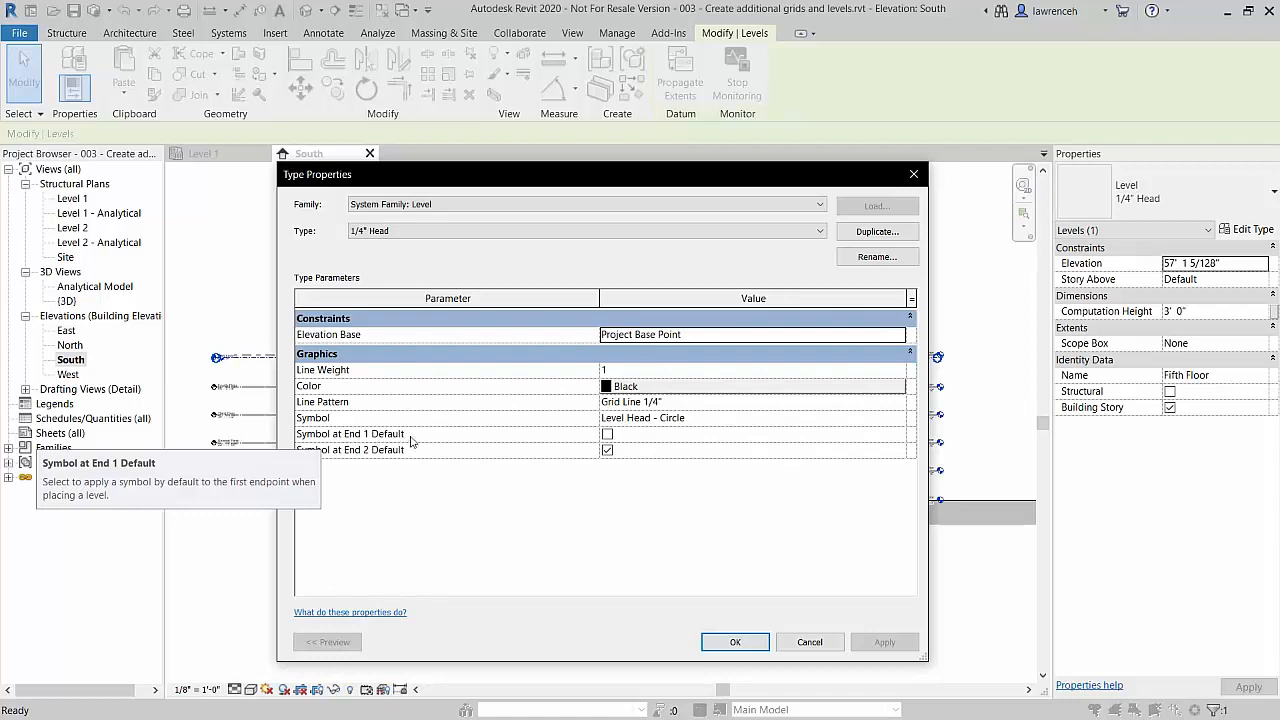
pyautogui.click(607, 434)
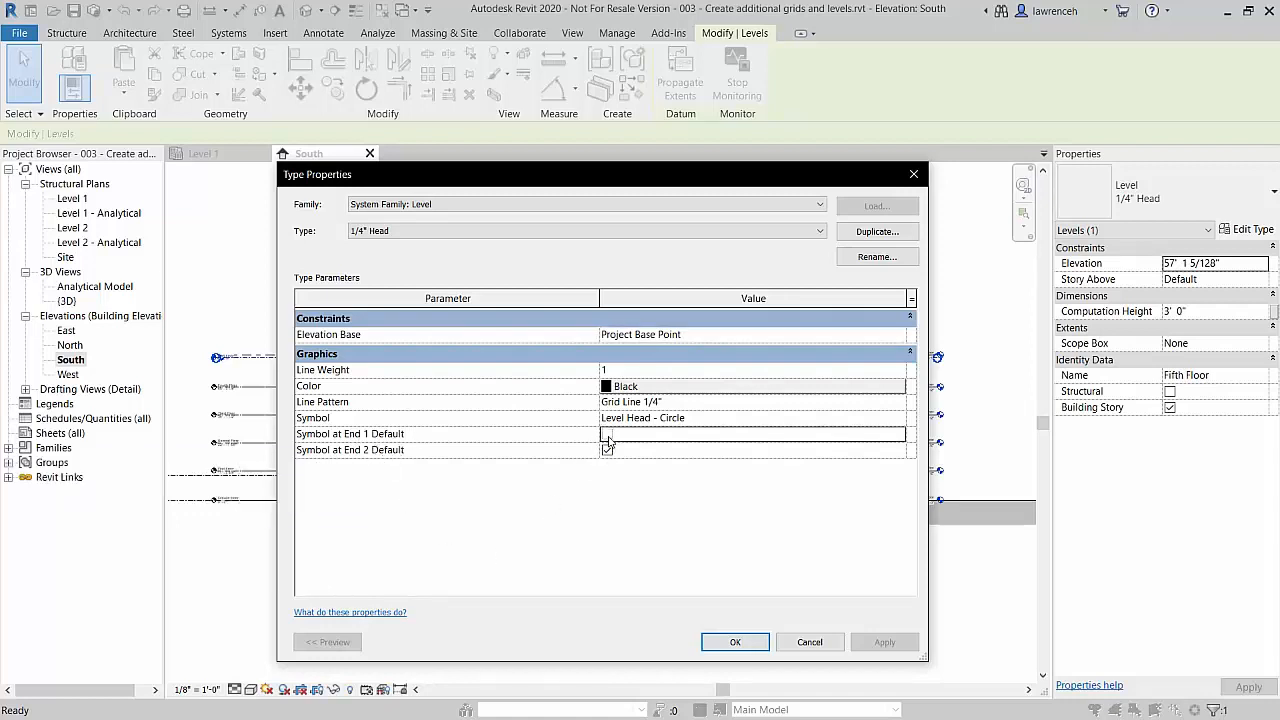
pyautogui.click(607, 450)
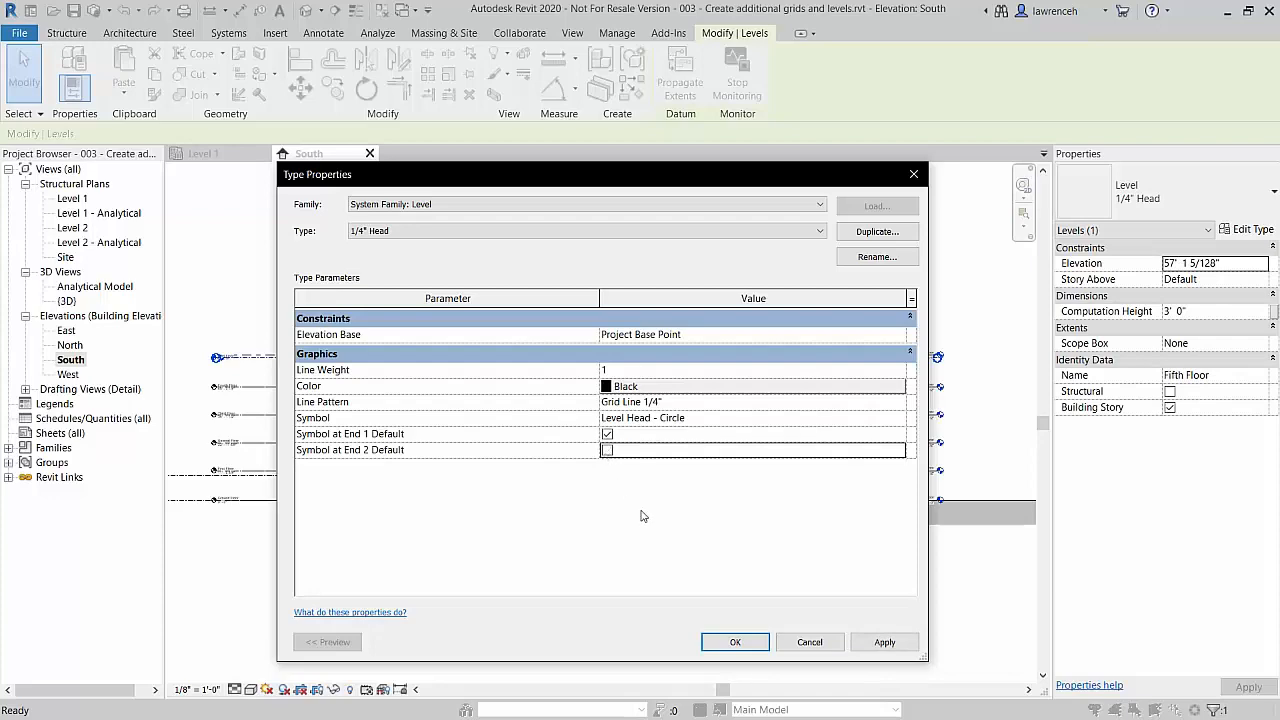
pyautogui.click(735, 642)
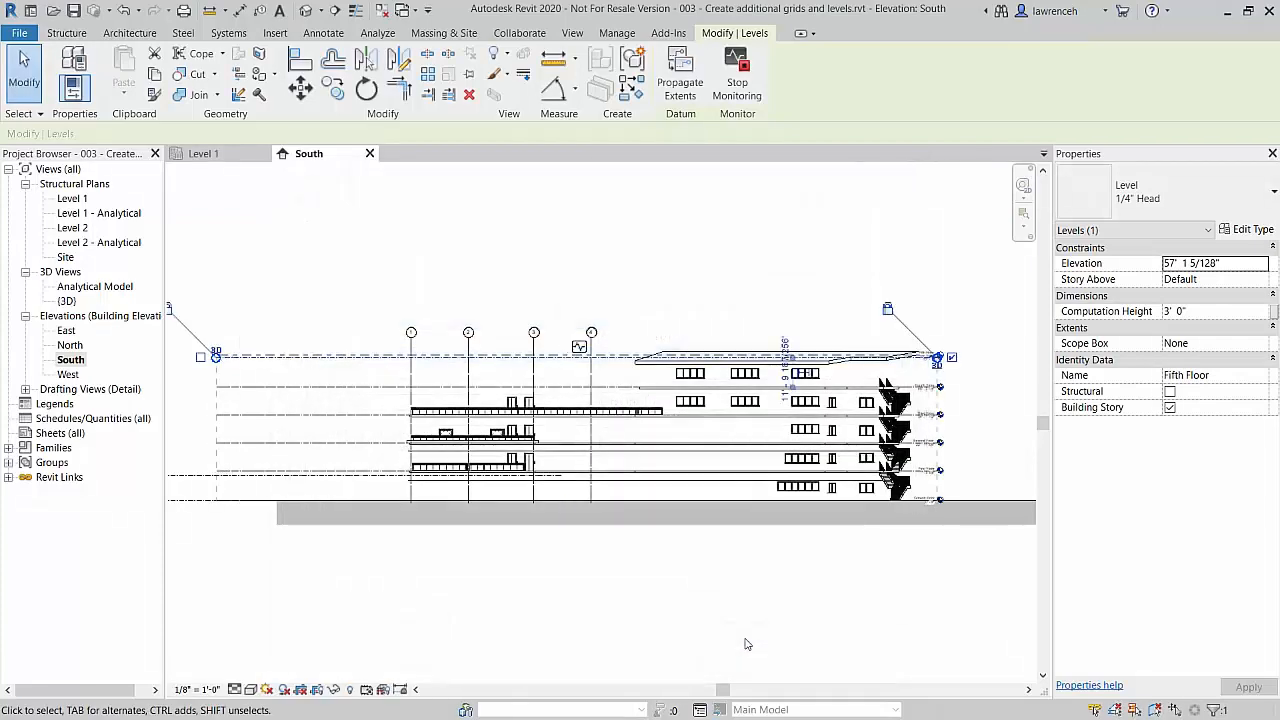
pyautogui.click(743, 643)
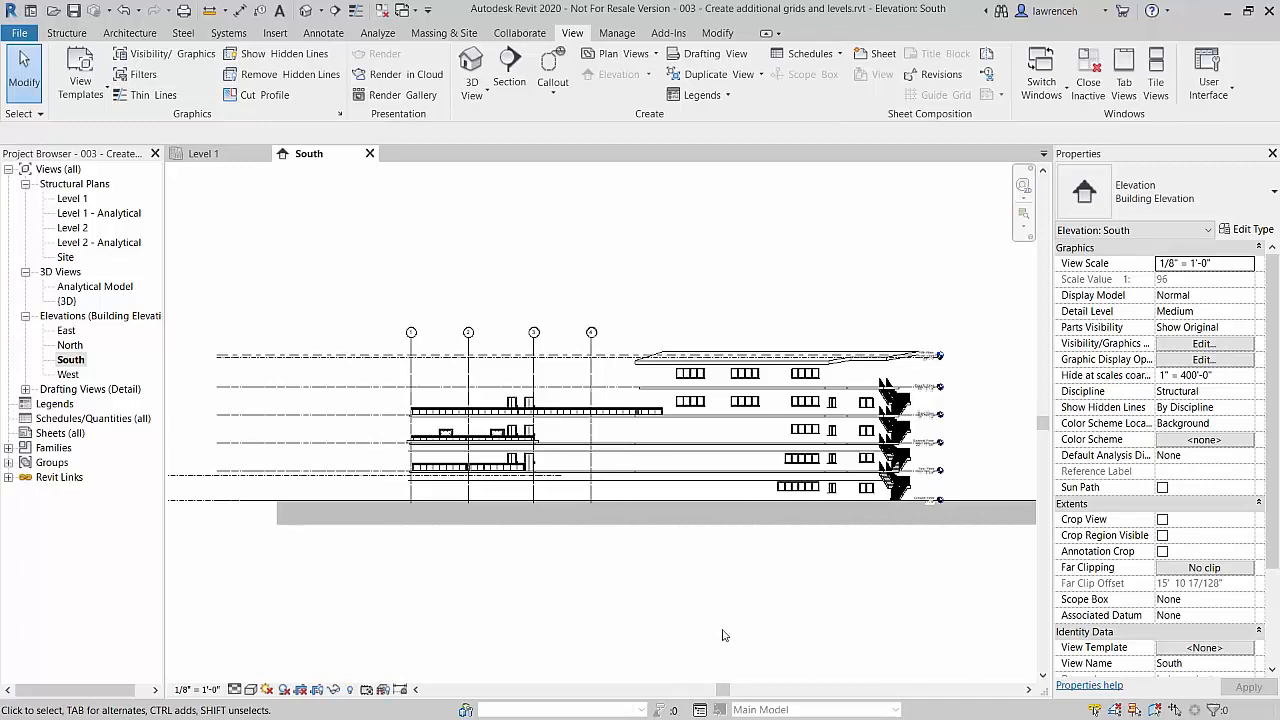
# Step: Create structural plan views for all the listed levels, from Ground Floor to Fifth Floor, without duplicating existing views
pyautogui.scroll(2, 707, 323)
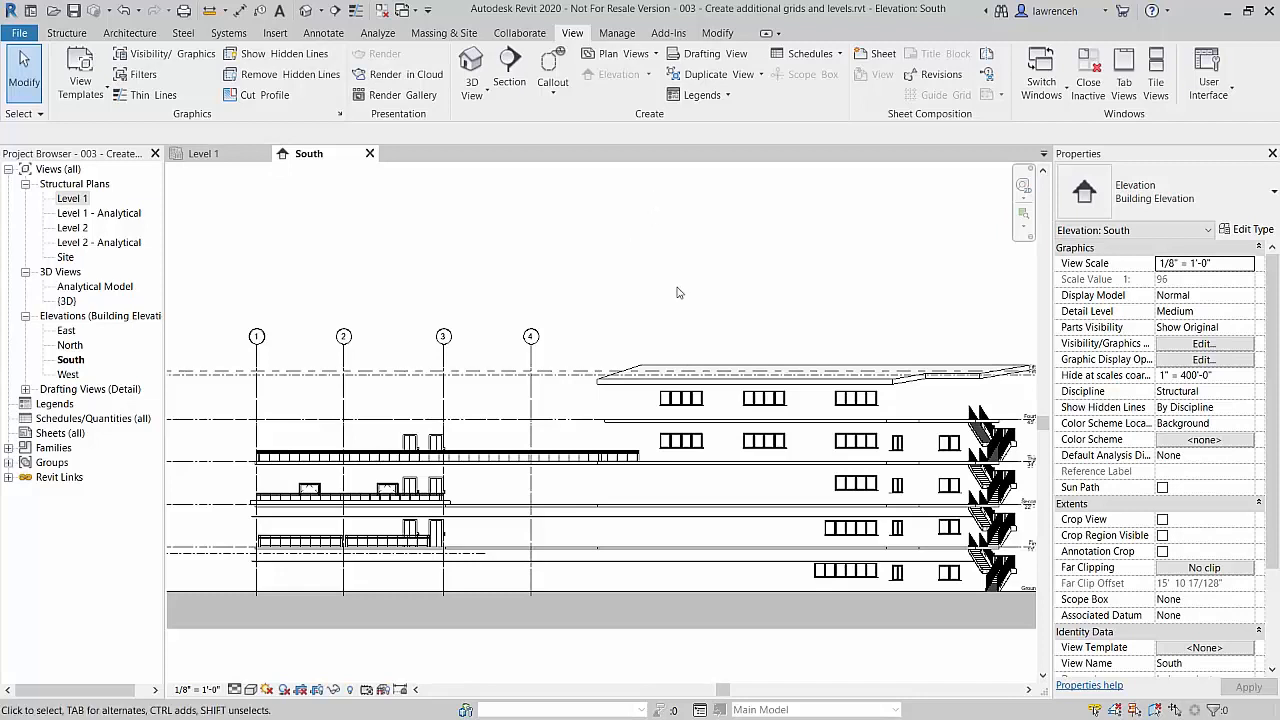
pyautogui.click(620, 54)
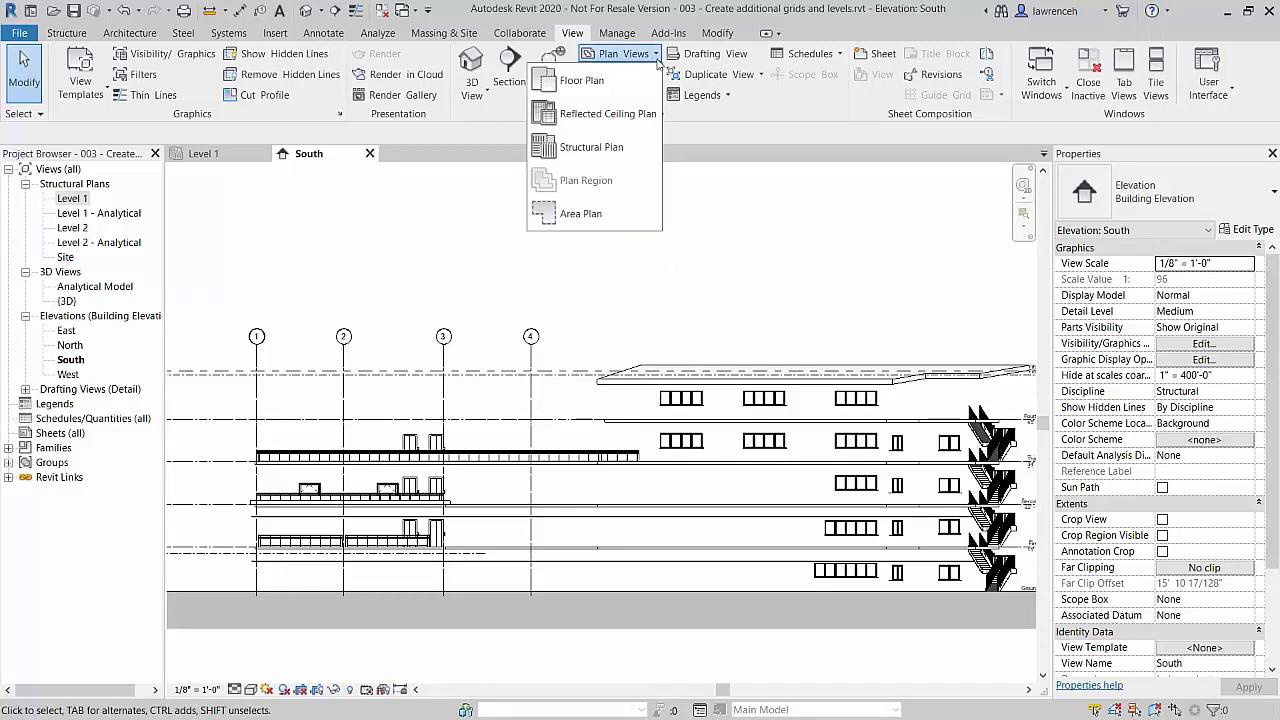
pyautogui.click(607, 149)
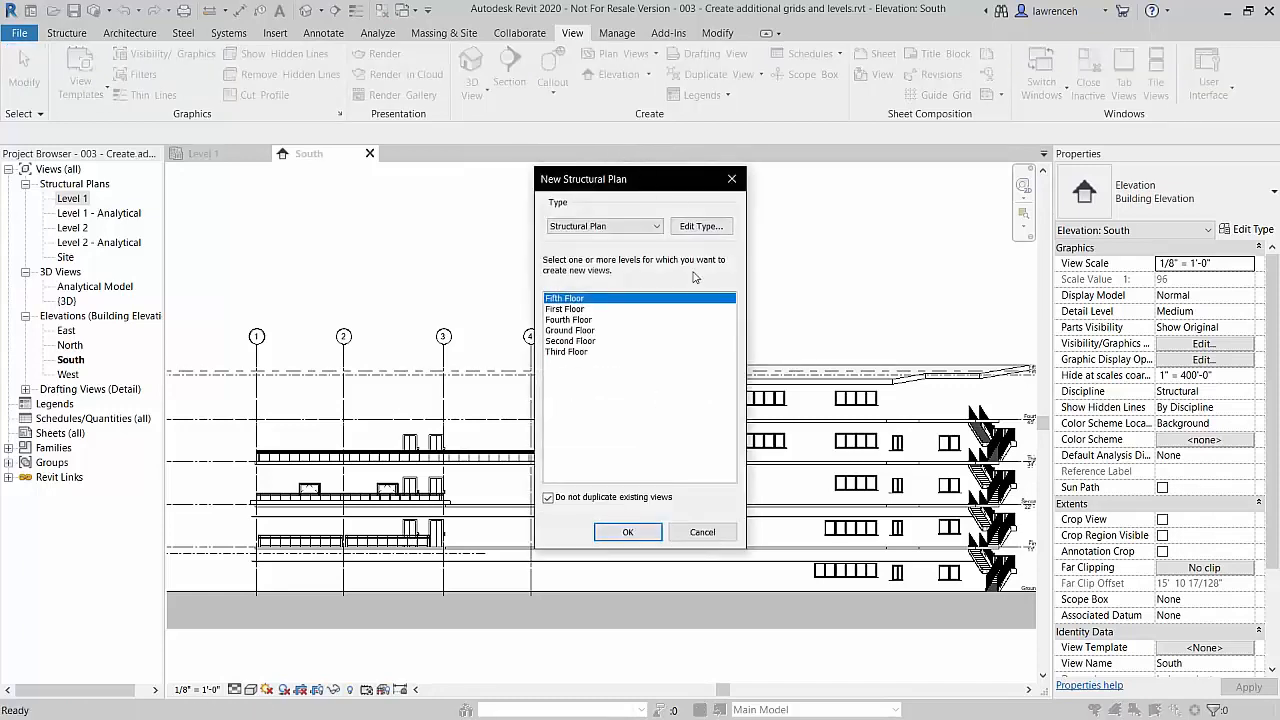
pyautogui.moveTo(606, 302); pyautogui.dragTo(603, 355)
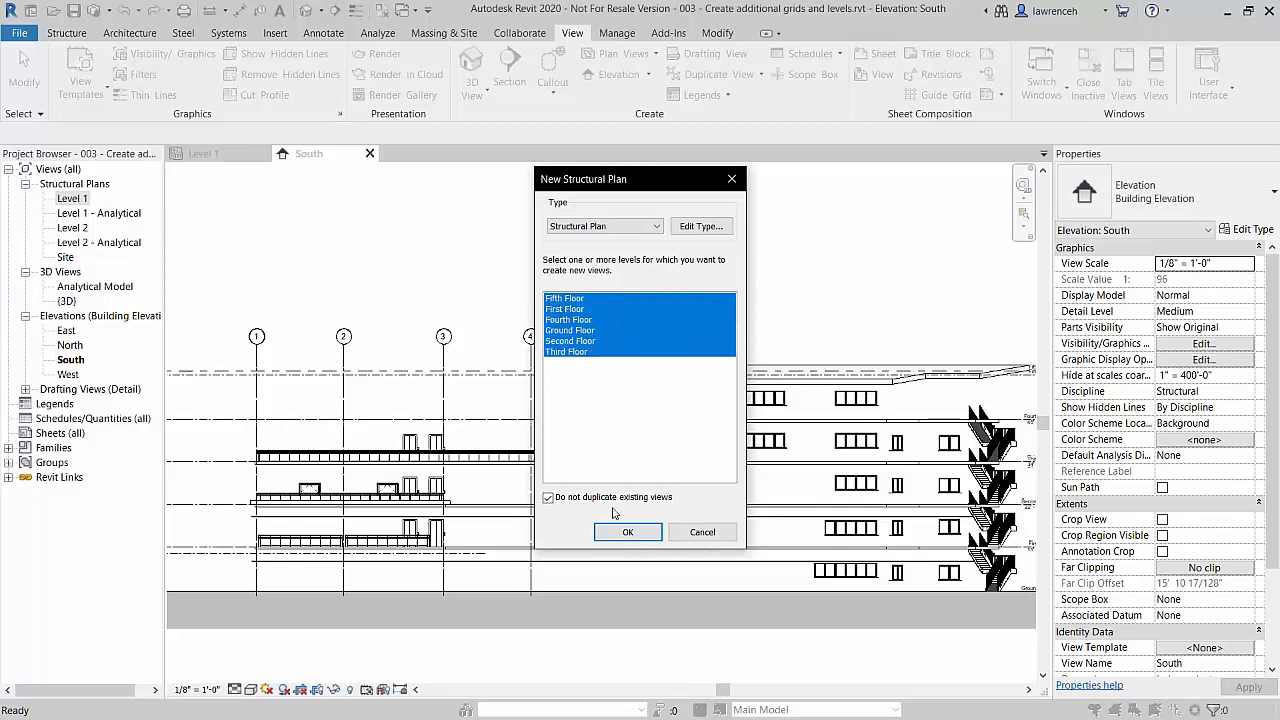
pyautogui.click(628, 533)
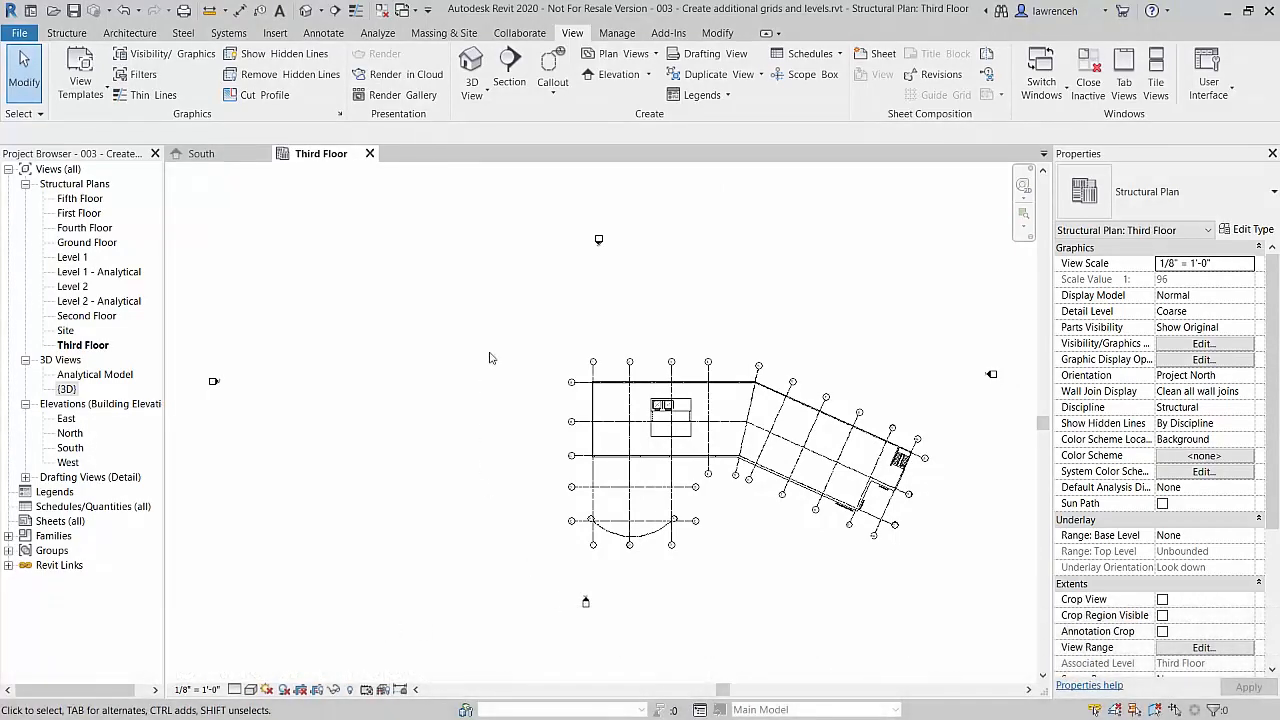
# Step: Draw a scope box 40' 0" high over the angled wing around grids 5 to 9a in the Third Floor plan
pyautogui.click(822, 76)
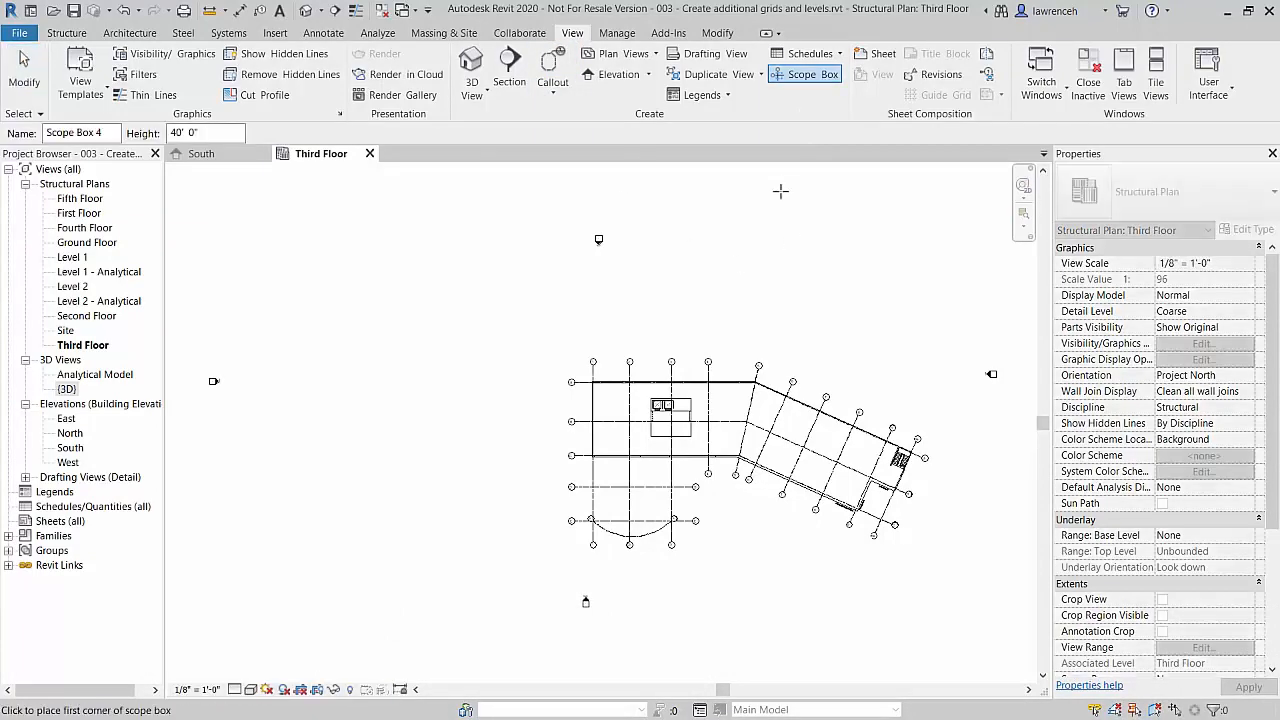
pyautogui.scroll(3, 818, 353)
pyautogui.scroll(2, 818, 353)
pyautogui.moveTo(818, 353); pyautogui.dragTo(534, 271, button='middle')
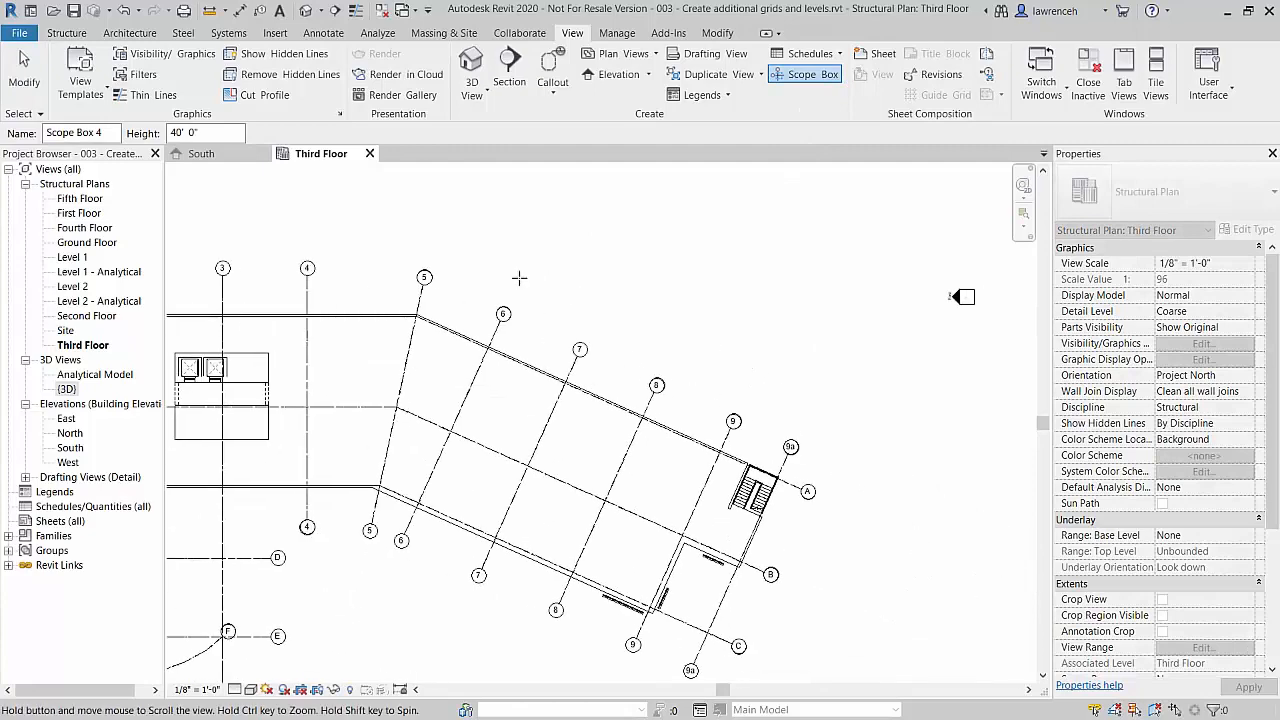
pyautogui.click(406, 302)
pyautogui.scroll(-1, 538, 446)
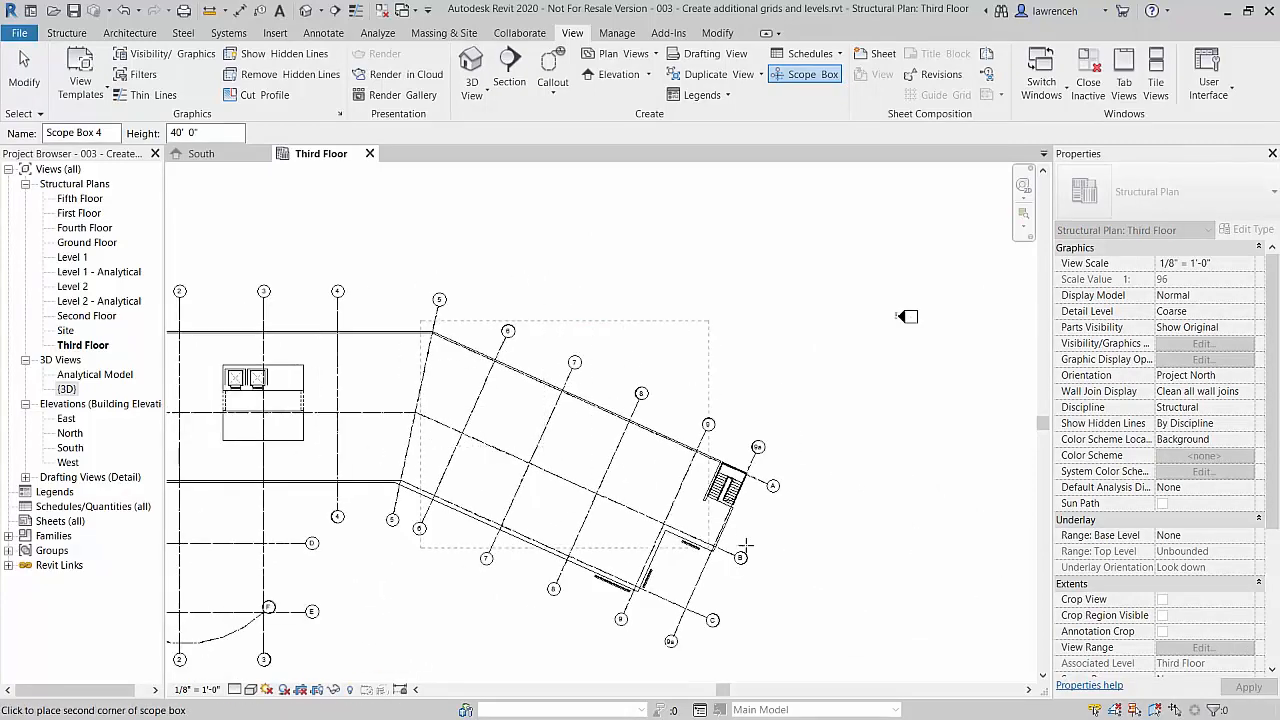
pyautogui.click(889, 516)
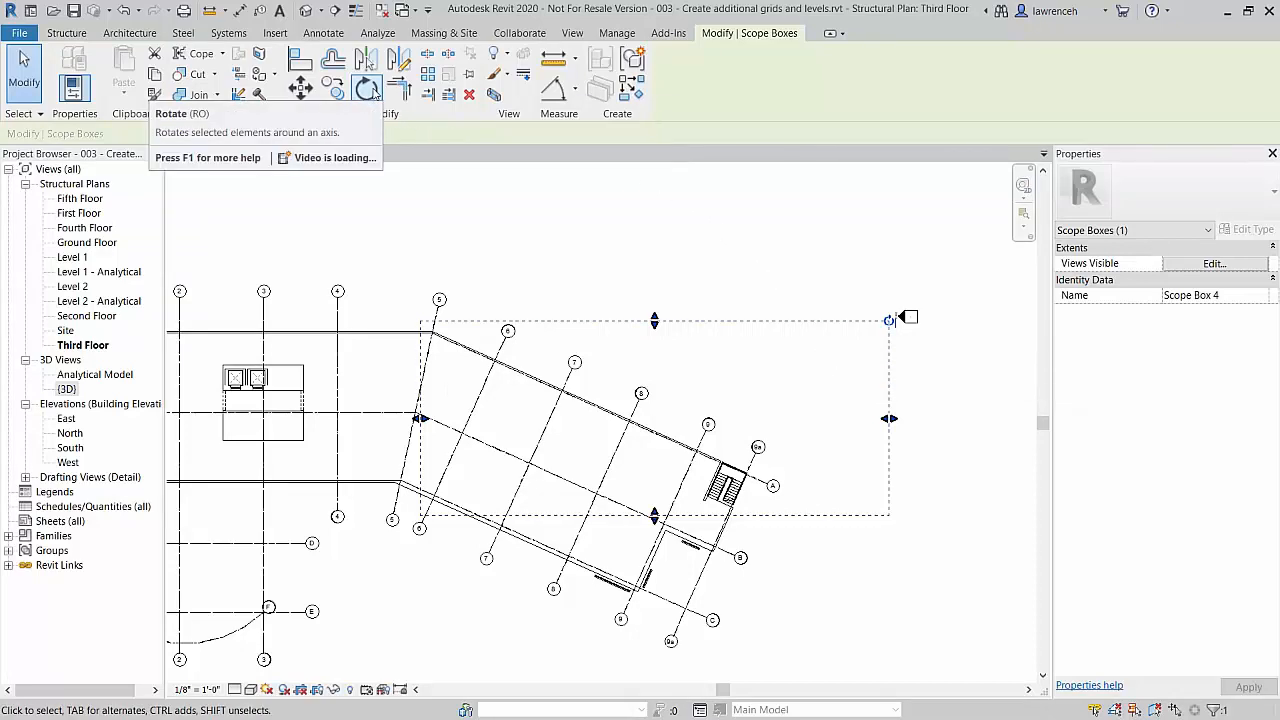
# Step: Rotate the scope box about 24.44° clockwise around the intersection of grids 5 and A, aligning it with angled grid A
pyautogui.click(368, 90)
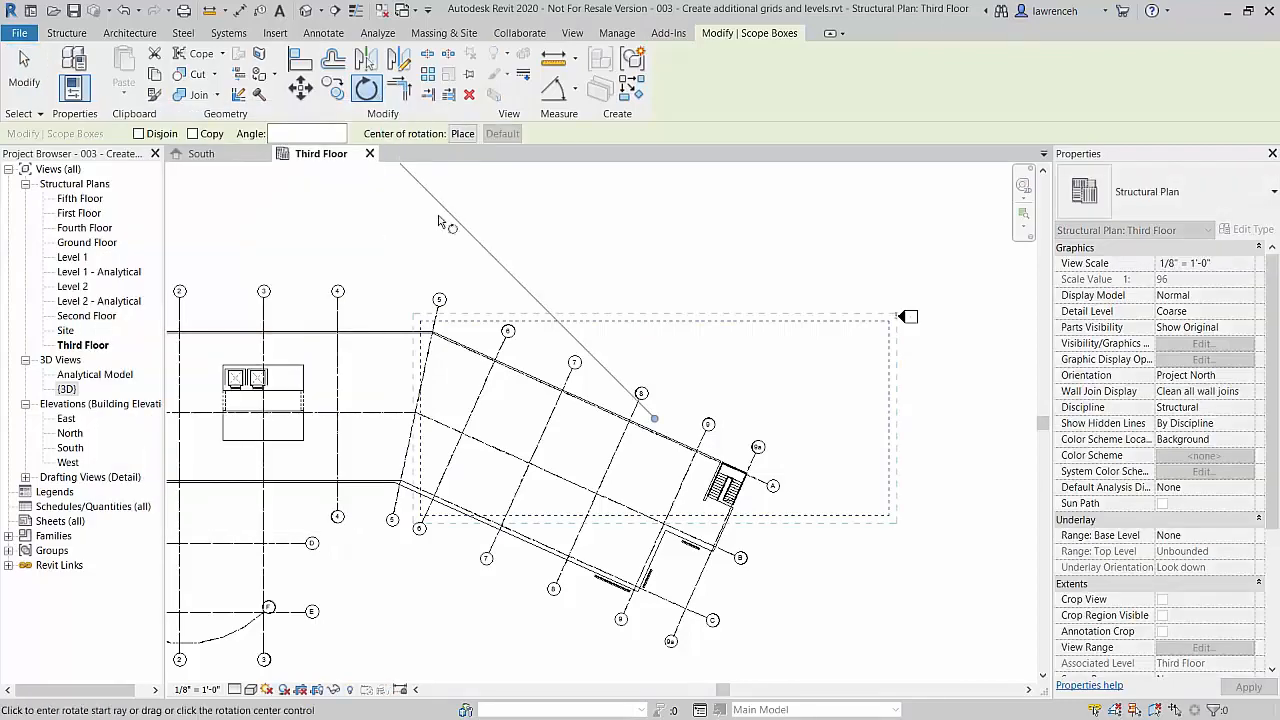
pyautogui.moveTo(657, 419)
pyautogui.mouseDown()
pyautogui.moveTo(421, 319)
pyautogui.moveTo(430, 332)
pyautogui.mouseUp()
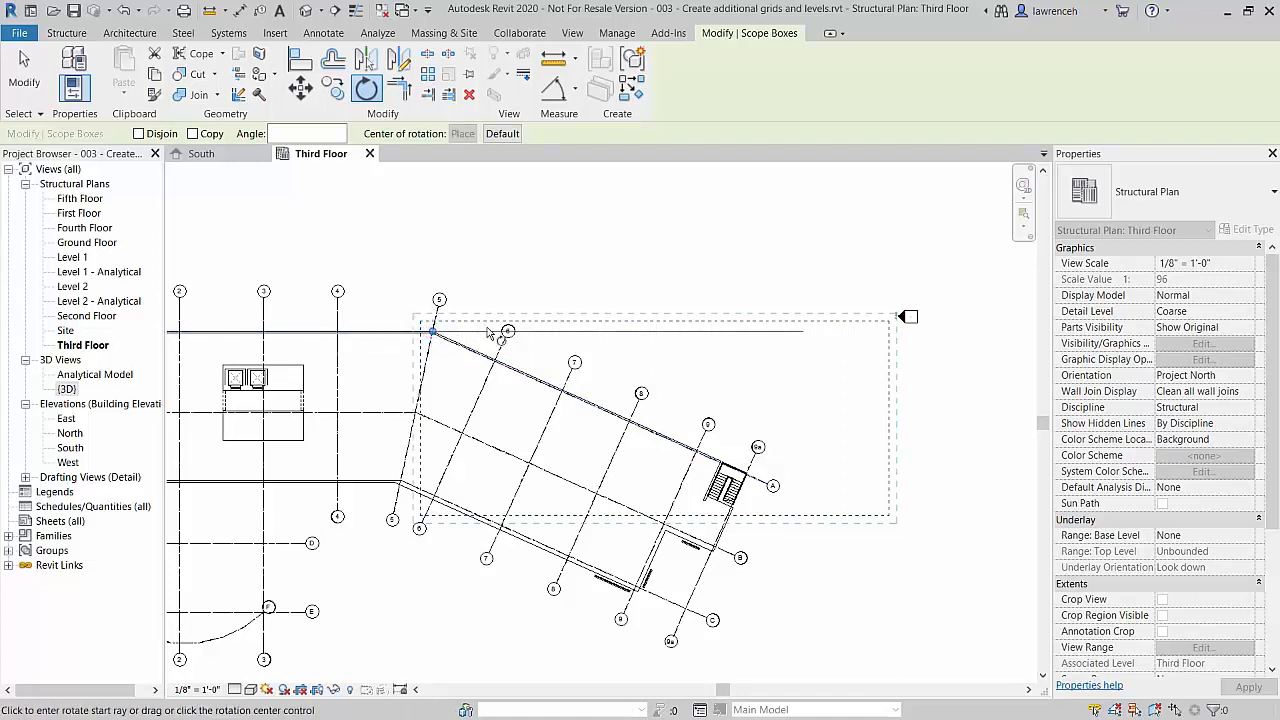
pyautogui.click(795, 338)
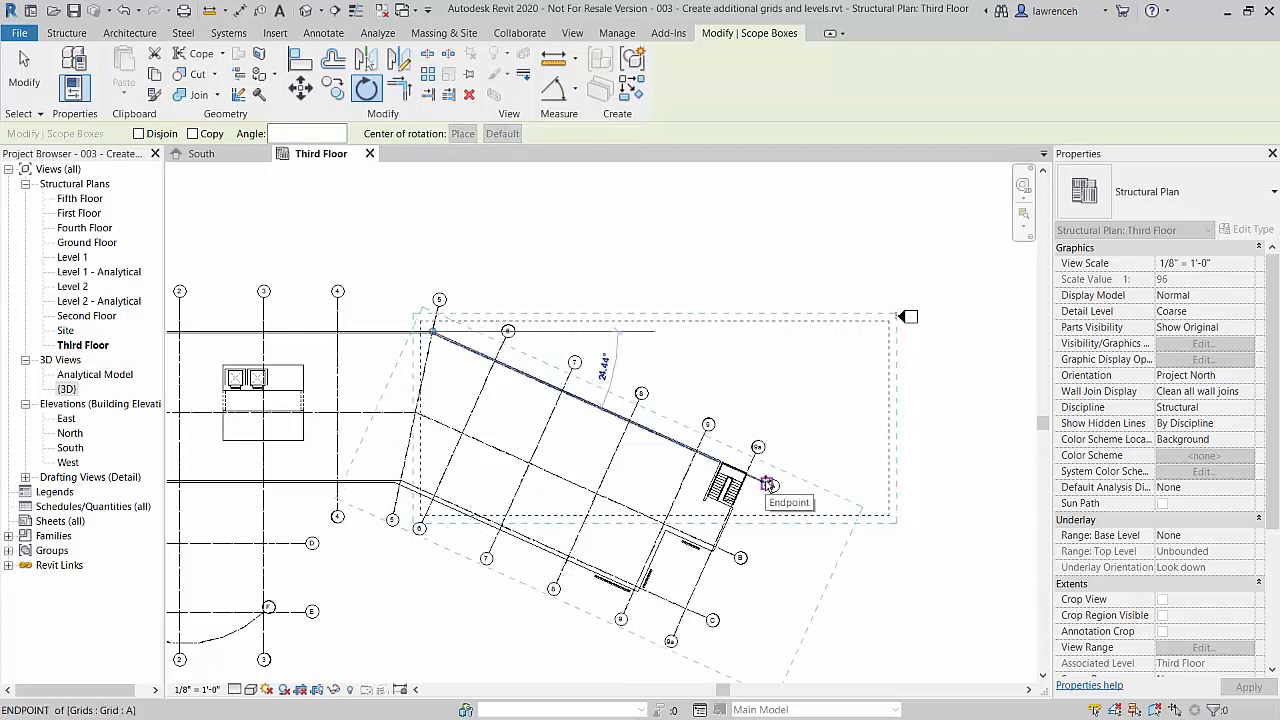
pyautogui.click(768, 484)
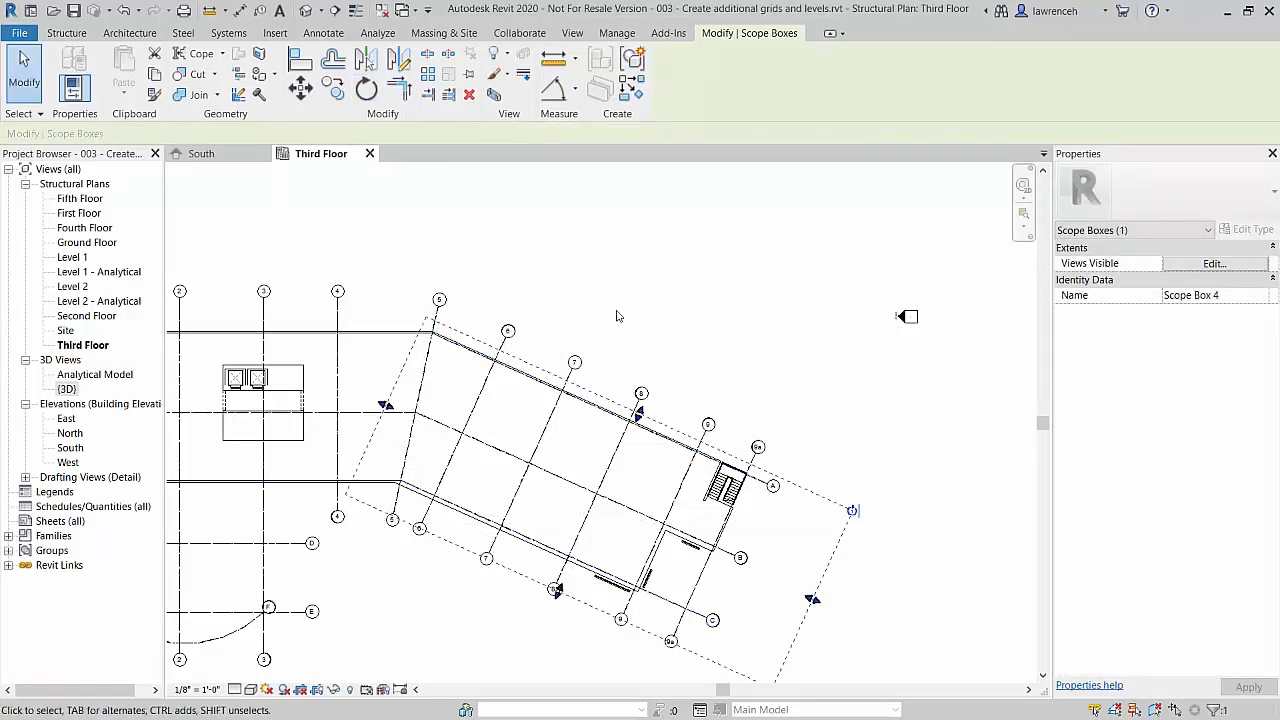
# Step: Adjust the scope box's sides to fit closely around the outline of the angled wing
pyautogui.moveTo(800, 475); pyautogui.dragTo(799, 464)
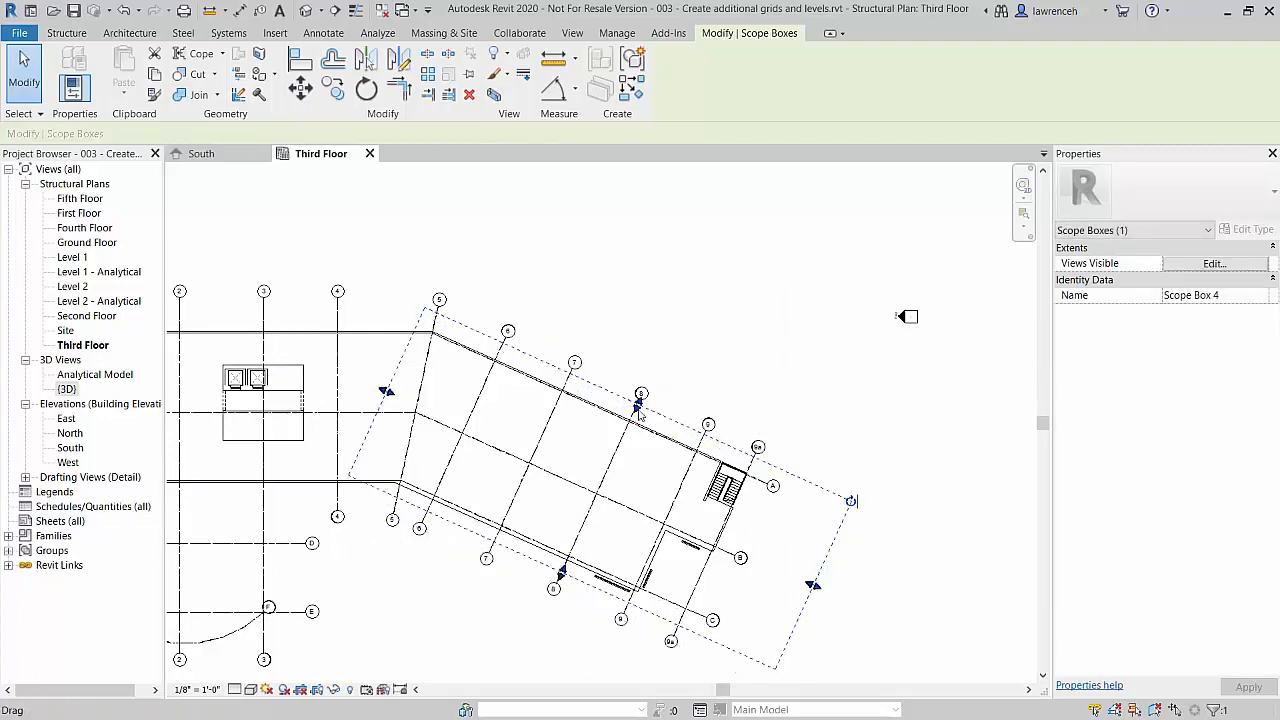
pyautogui.moveTo(638, 410); pyautogui.dragTo(647, 429)
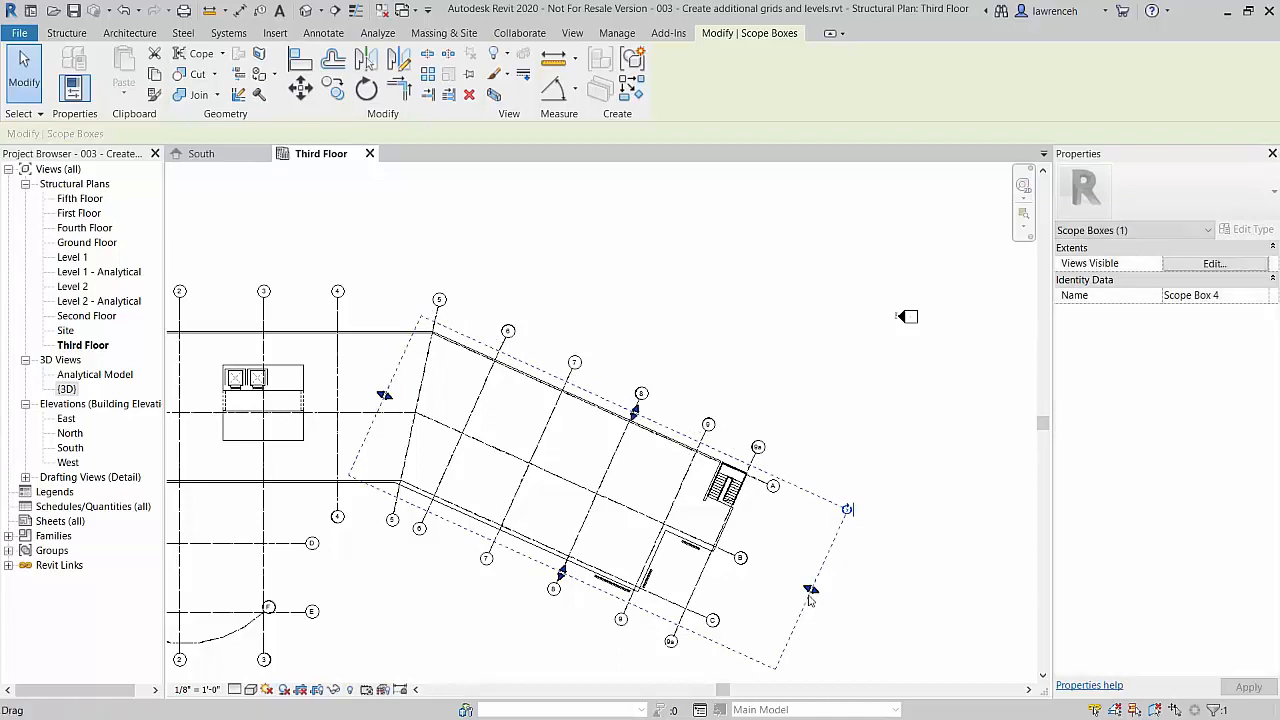
pyautogui.moveTo(811, 591); pyautogui.dragTo(719, 572)
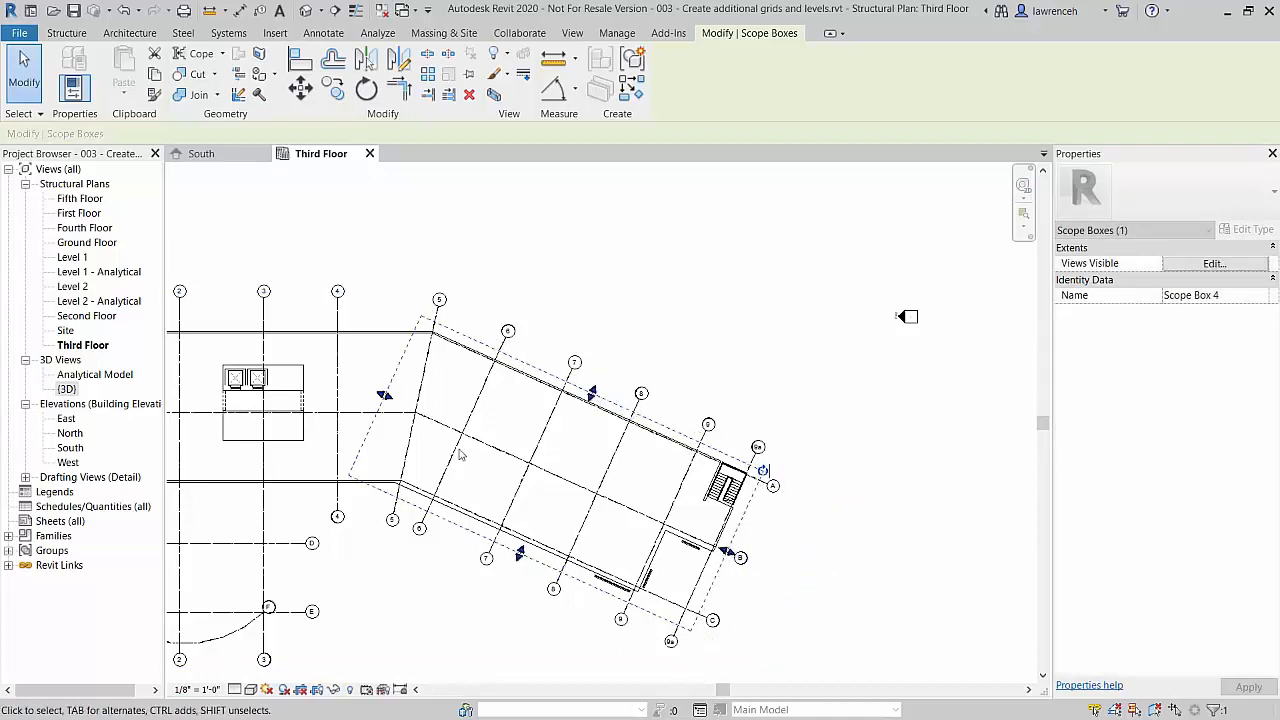
pyautogui.moveTo(386, 397); pyautogui.dragTo(393, 399)
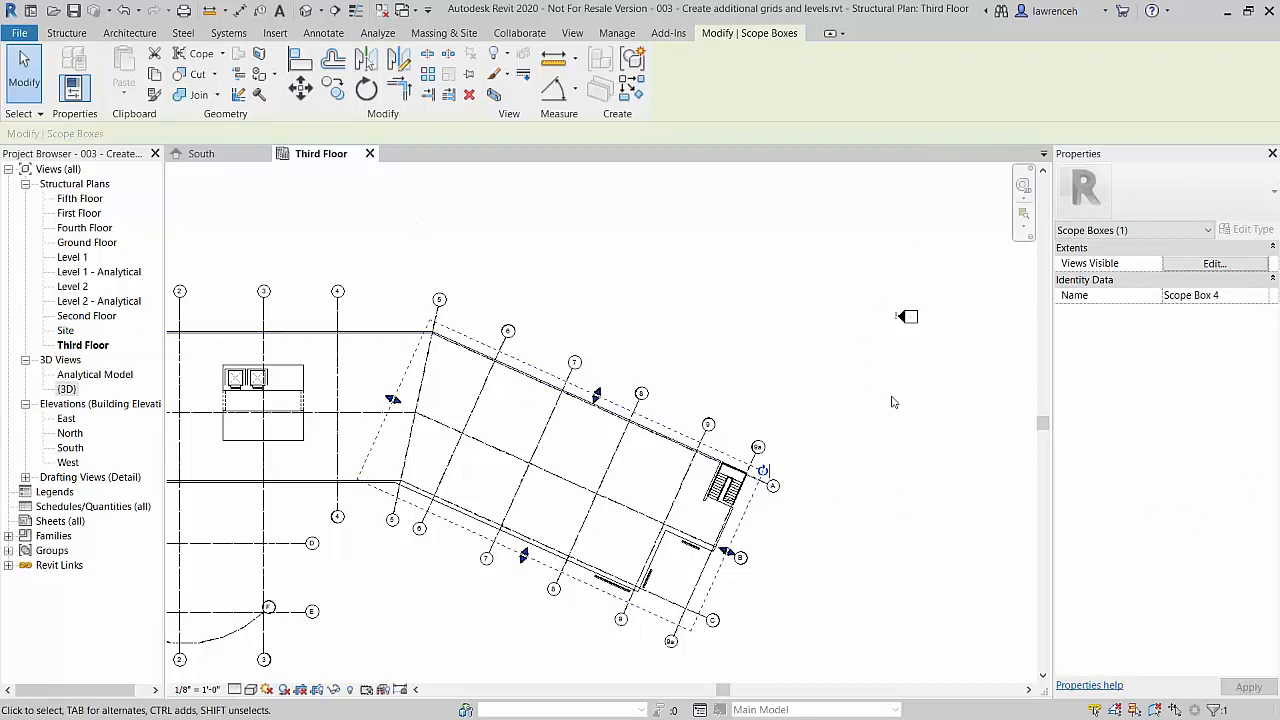
# Step: Rename the scope box Wing B and deselect it
pyautogui.click(1236, 297)
pyautogui.write('Wing')
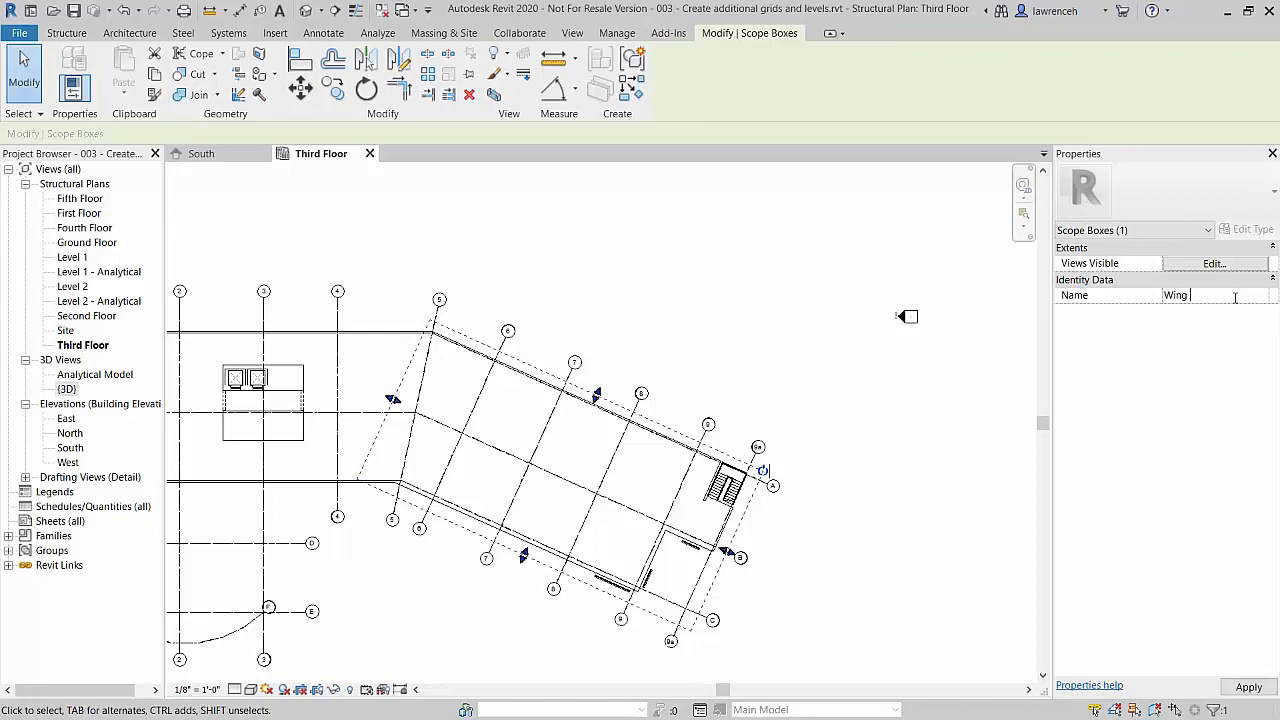
pyautogui.write(' B')
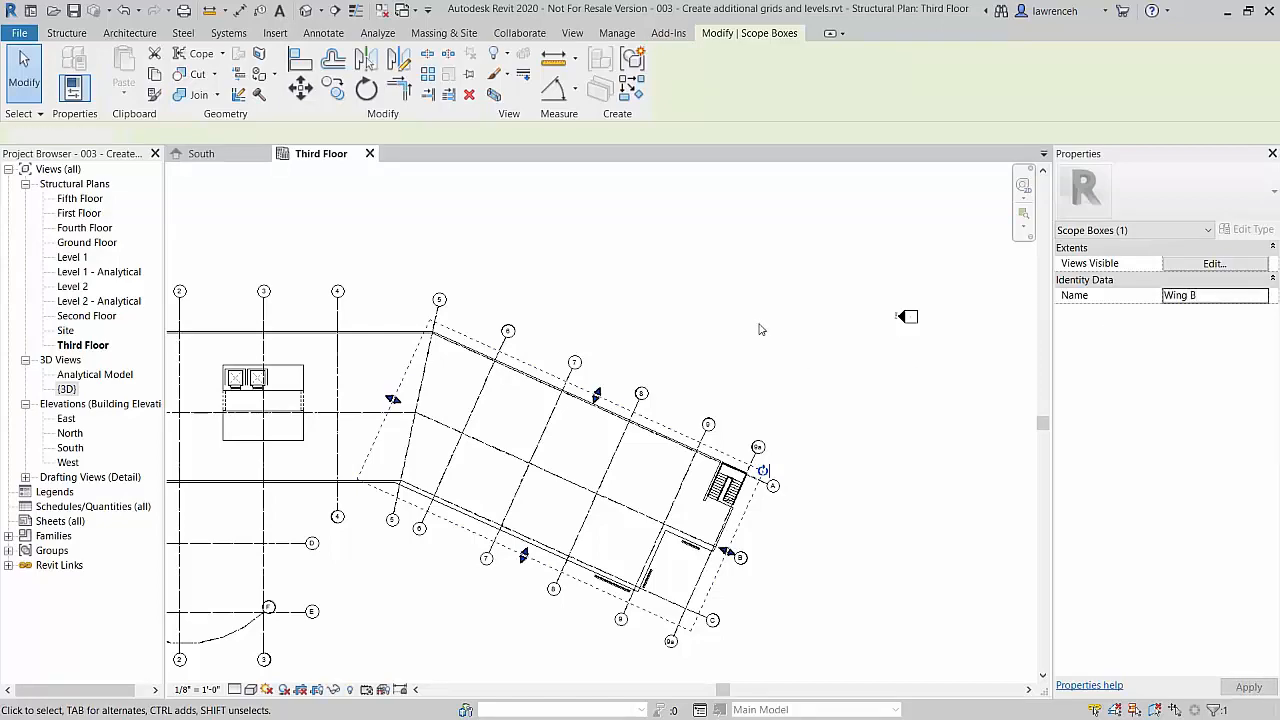
pyautogui.click(759, 328)
# Step: Assign grids 5, 6, 7, 8, 9 and 9a to the Wing B scope box and clear the selection
pyautogui.click(439, 301)
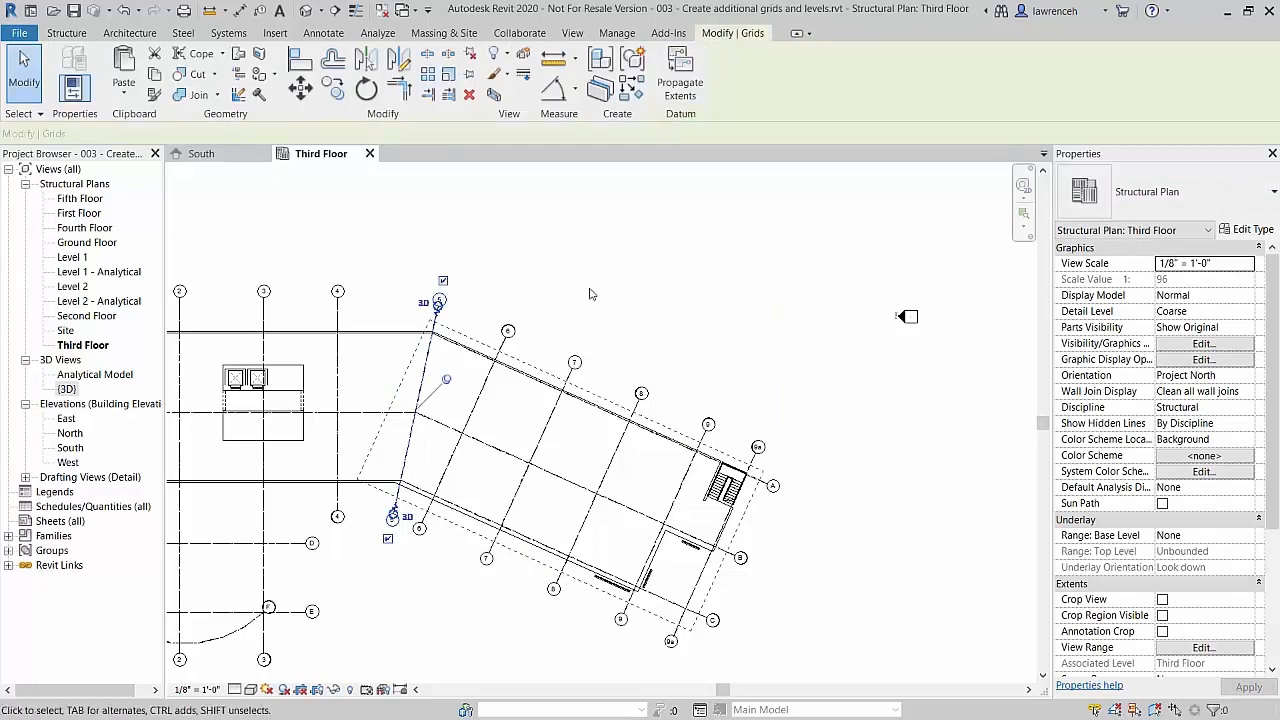
pyautogui.keyDown('ctrl'); pyautogui.click(509, 331); pyautogui.keyUp('ctrl')
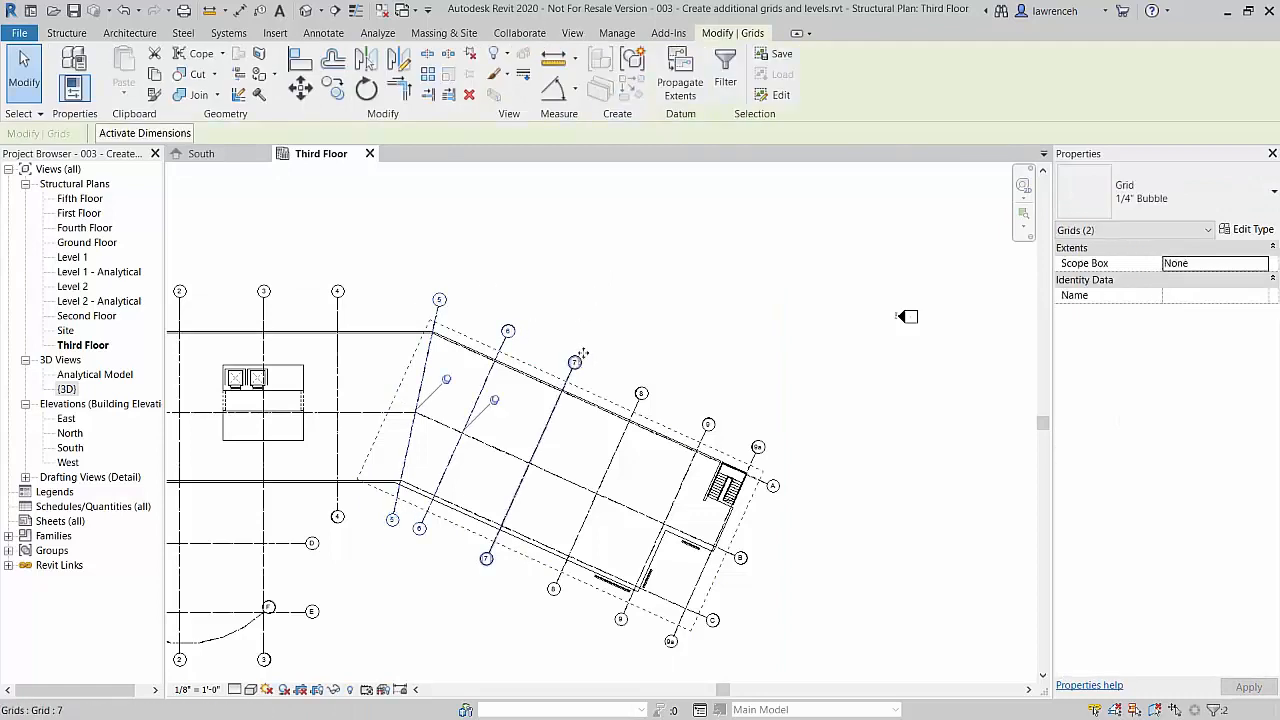
pyautogui.keyDown('ctrl'); pyautogui.click(642, 393); pyautogui.keyUp('ctrl')
pyautogui.keyDown('ctrl'); pyautogui.click(710, 423); pyautogui.keyUp('ctrl')
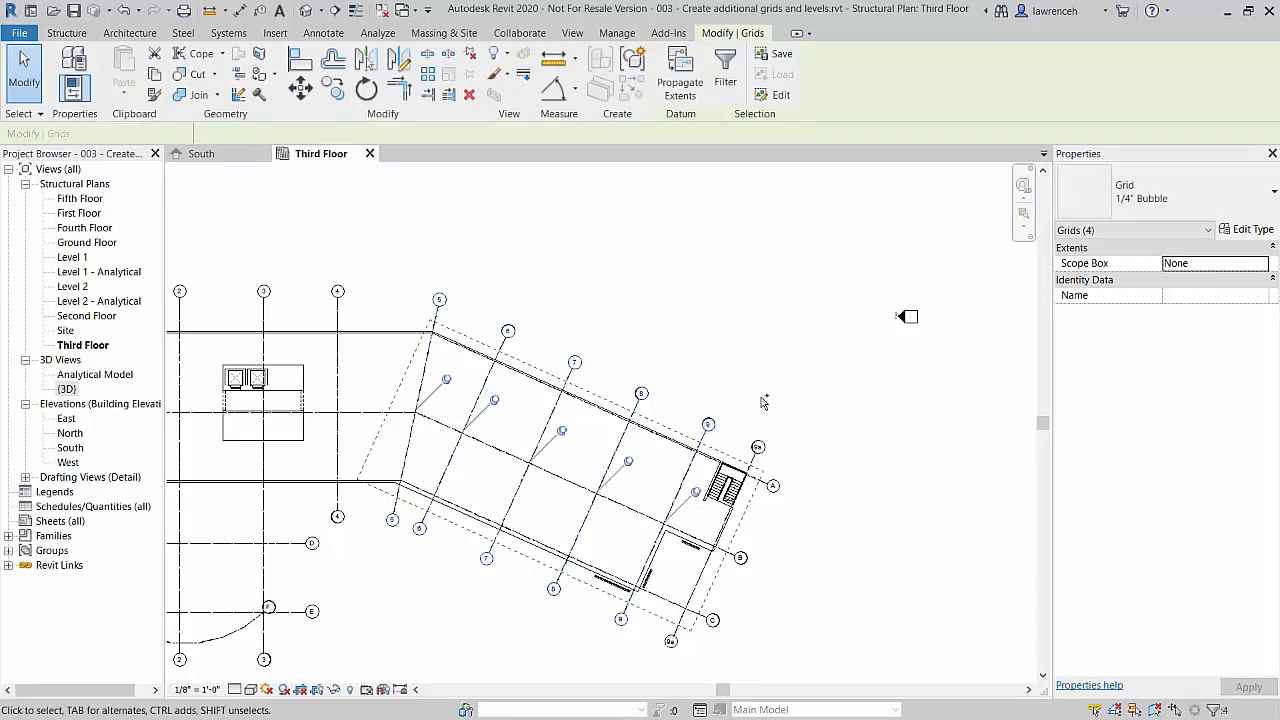
pyautogui.keyDown('ctrl'); pyautogui.click(759, 447); pyautogui.keyUp('ctrl')
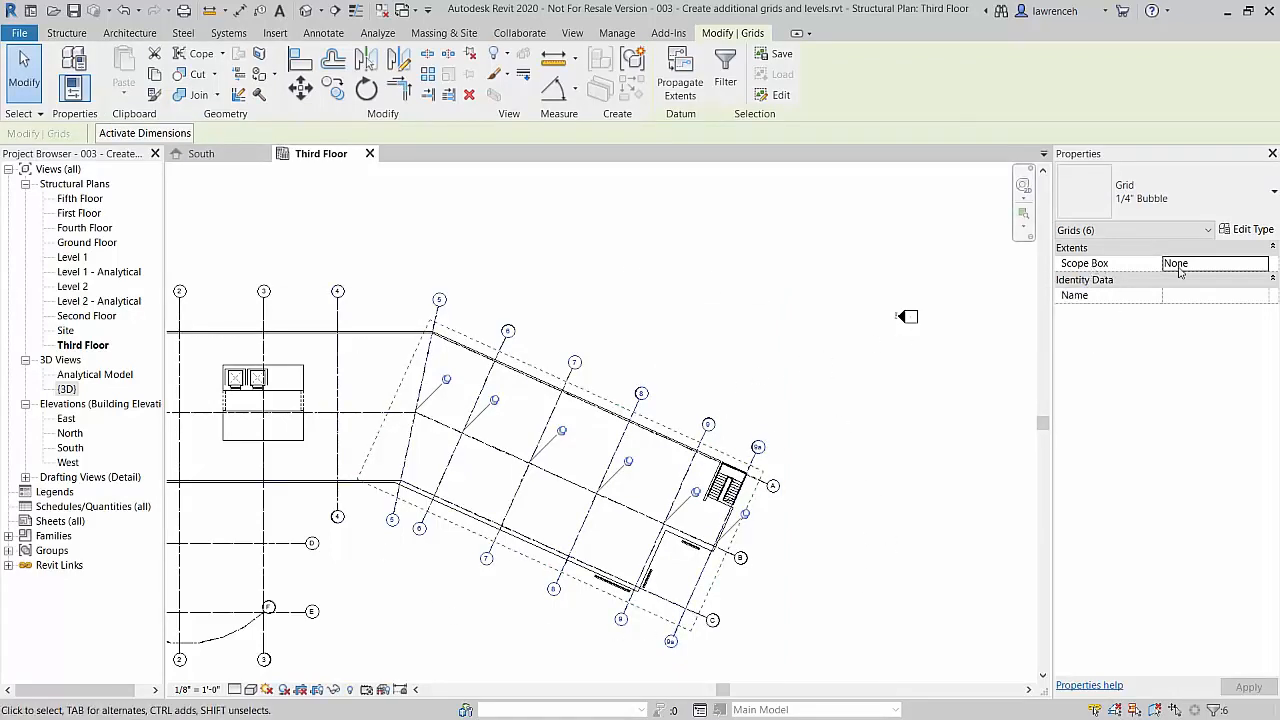
pyautogui.click(1264, 264)
pyautogui.click(1264, 265)
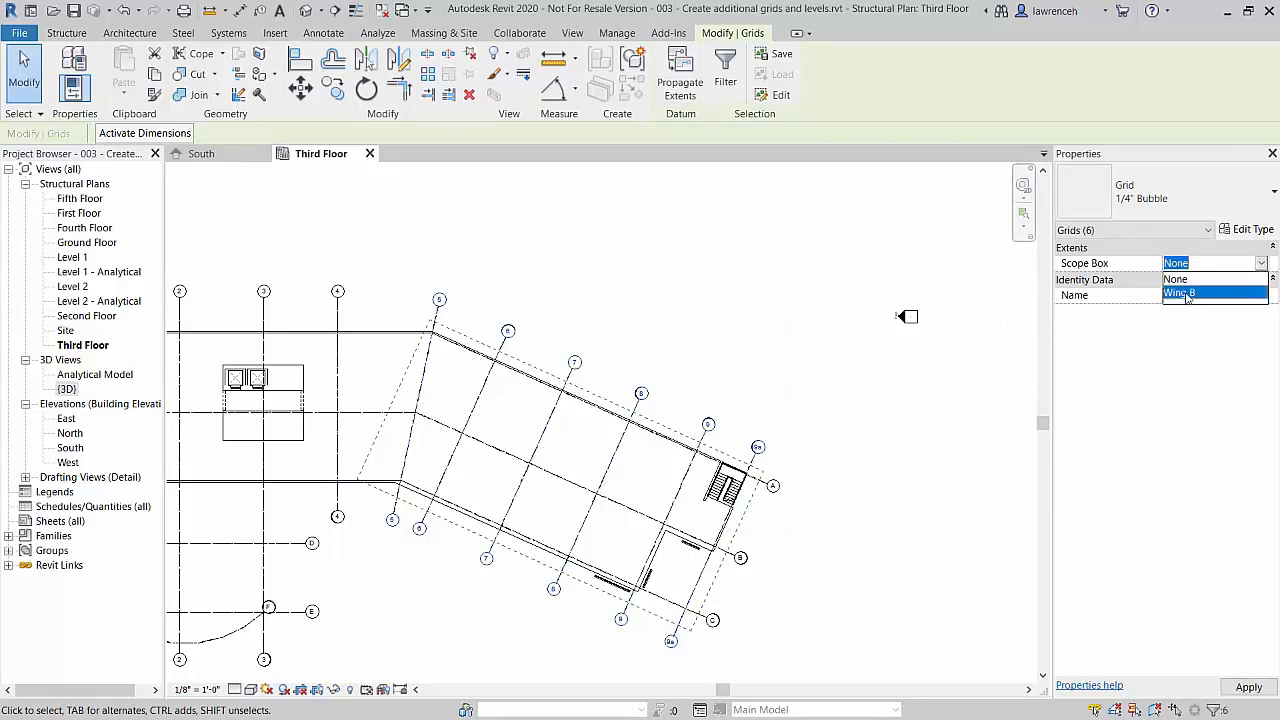
pyautogui.click(1184, 293)
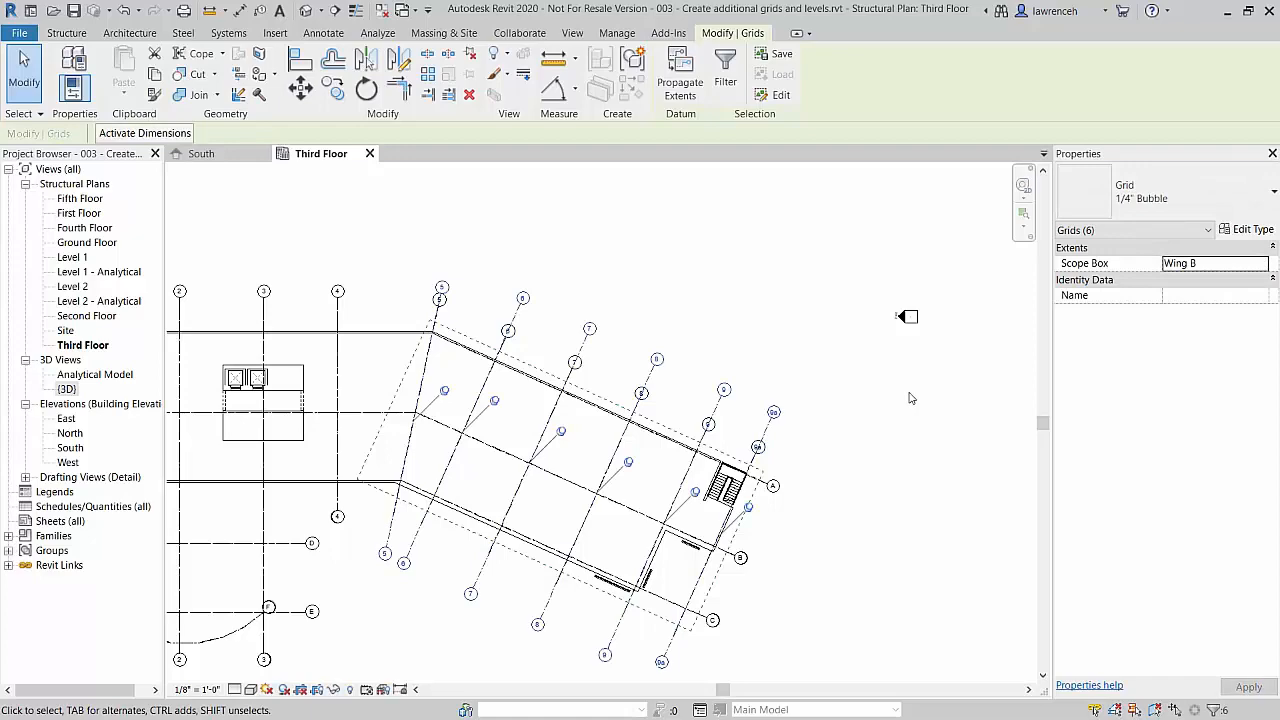
pyautogui.moveTo(897, 451); pyautogui.dragTo(908, 442, button='middle')
pyautogui.click(884, 463)
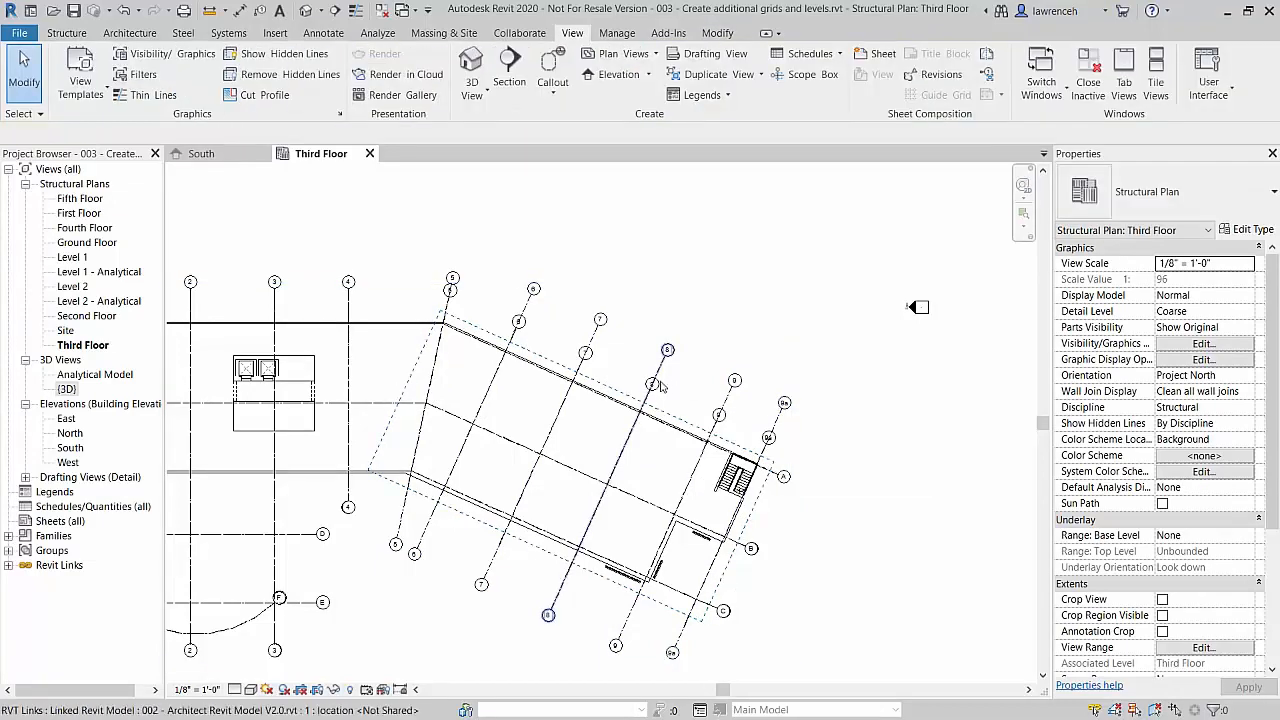
# Step: Override the Wing B scope box's view visibility to Visible for the {3D} view
pyautogui.click(688, 423)
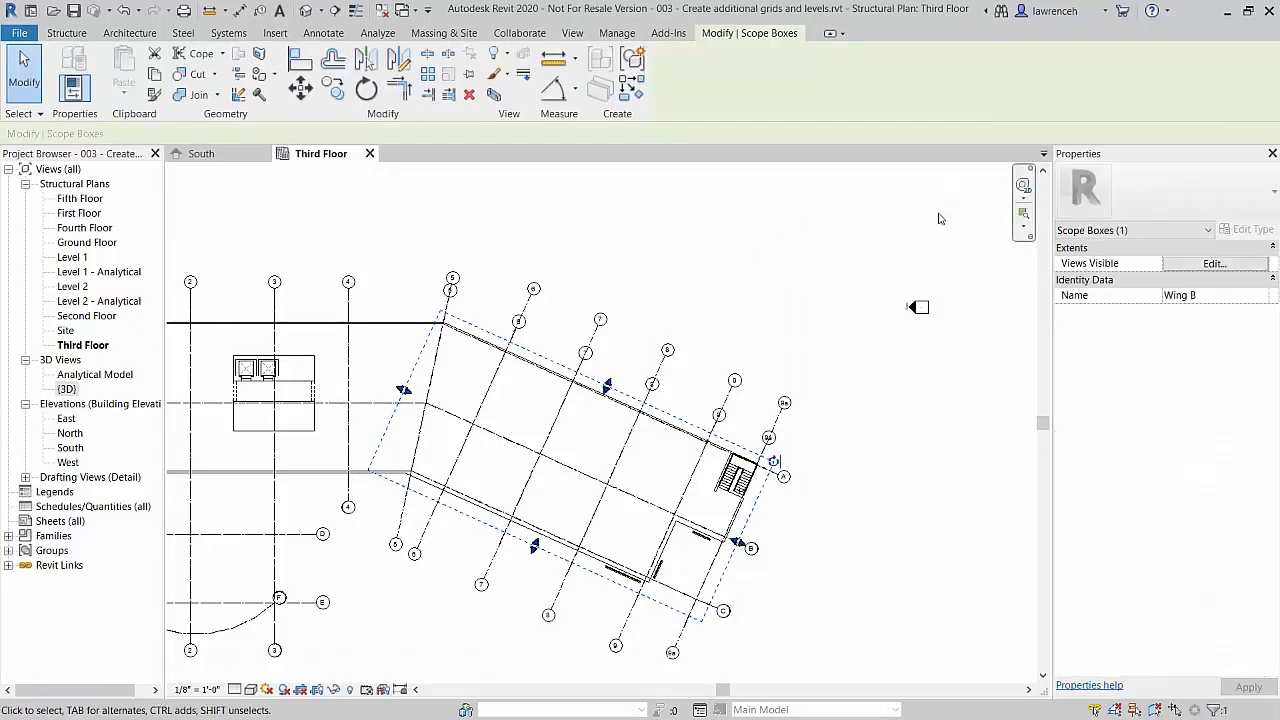
pyautogui.click(1213, 264)
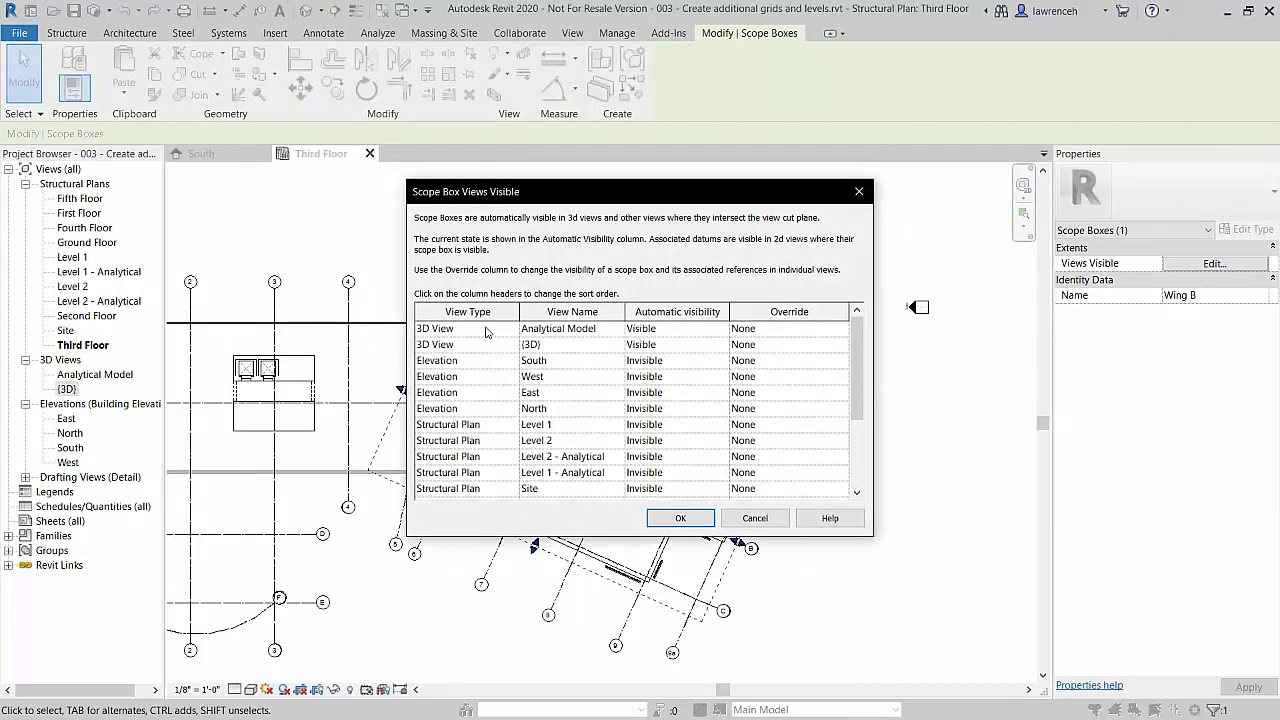
pyautogui.click(441, 344)
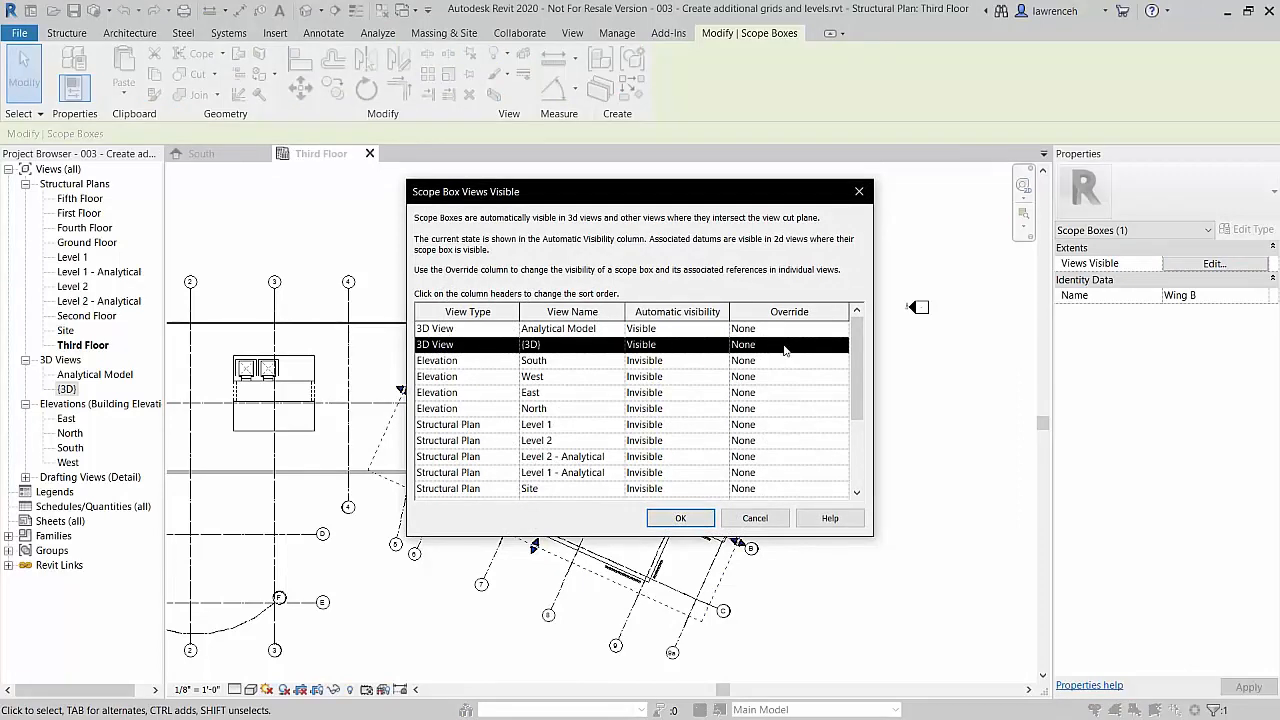
pyautogui.click(785, 346)
pyautogui.click(841, 345)
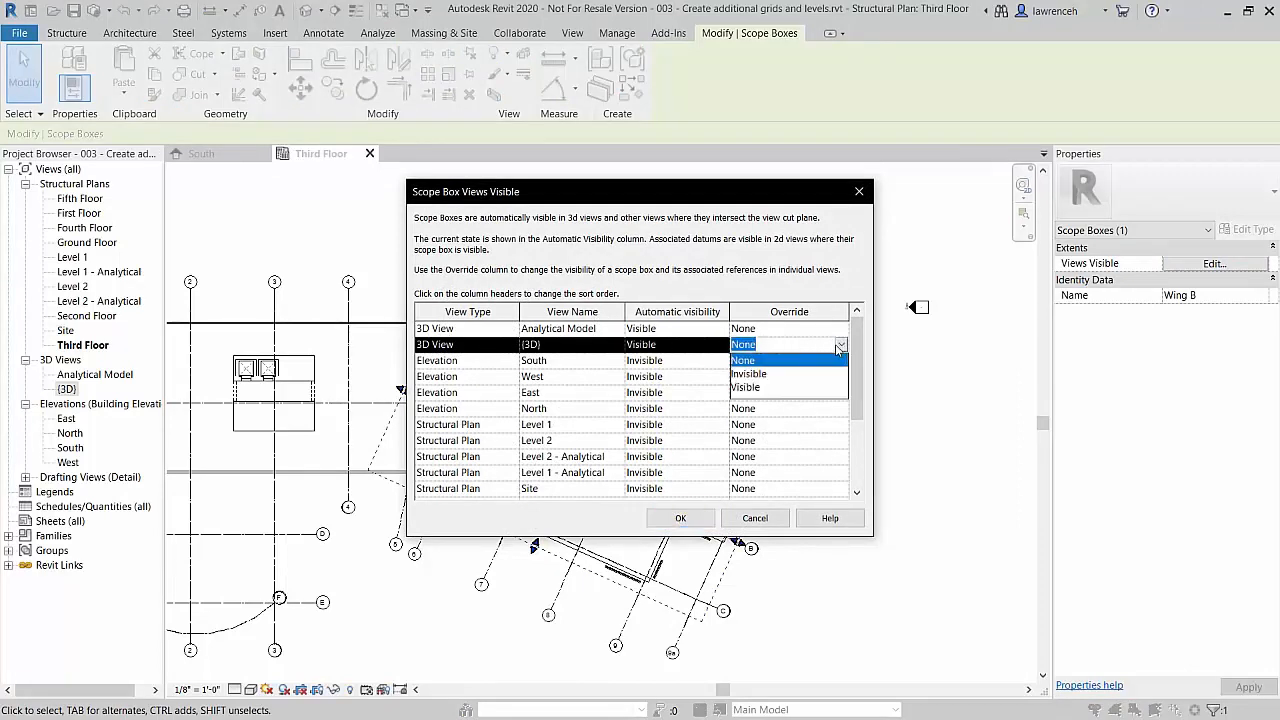
pyautogui.click(757, 388)
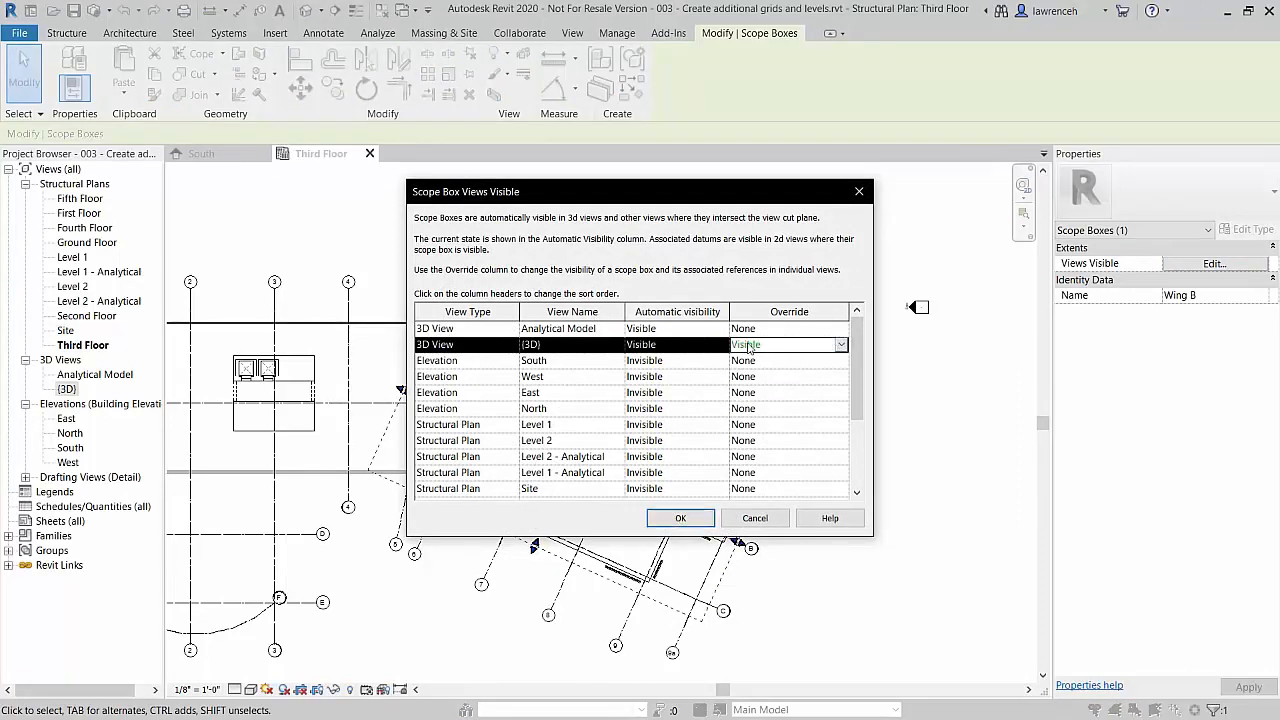
# Step: Override the Wing B scope box's visibility to Visible for the South elevation, apply the view settings and deselect the box
pyautogui.click(621, 366)
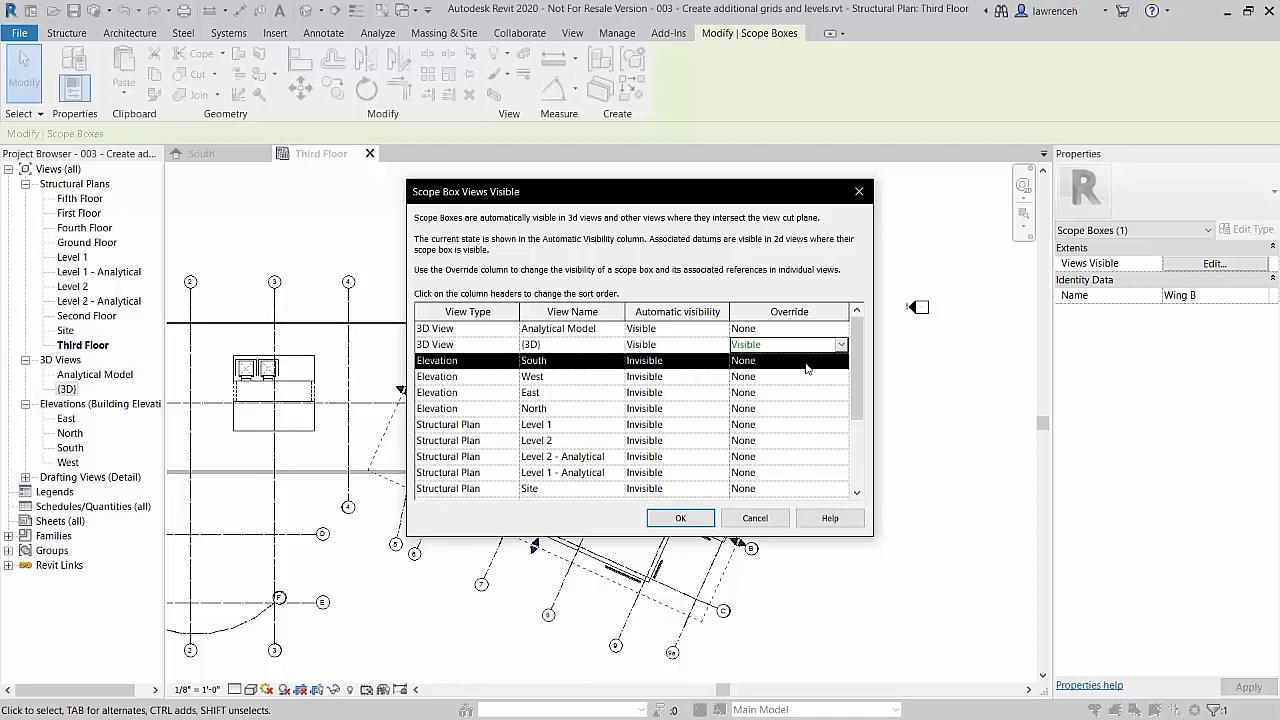
pyautogui.click(806, 366)
pyautogui.click(806, 366)
pyautogui.click(748, 403)
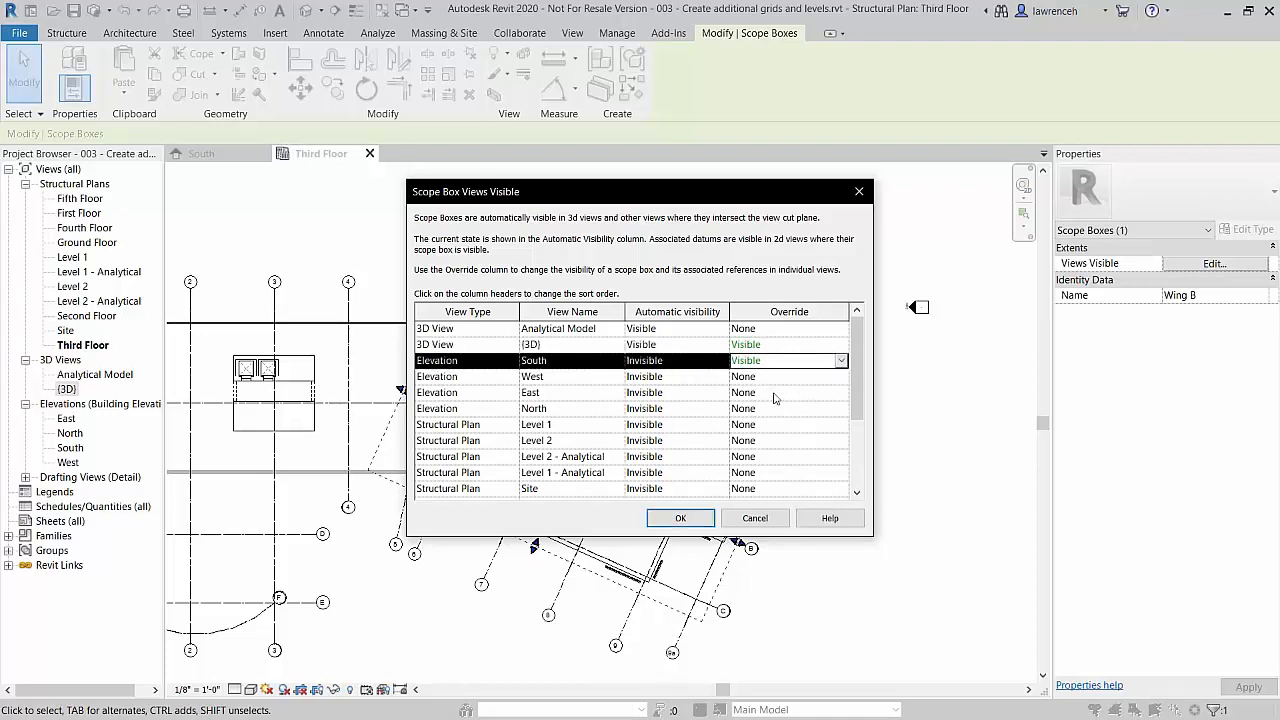
pyautogui.click(680, 518)
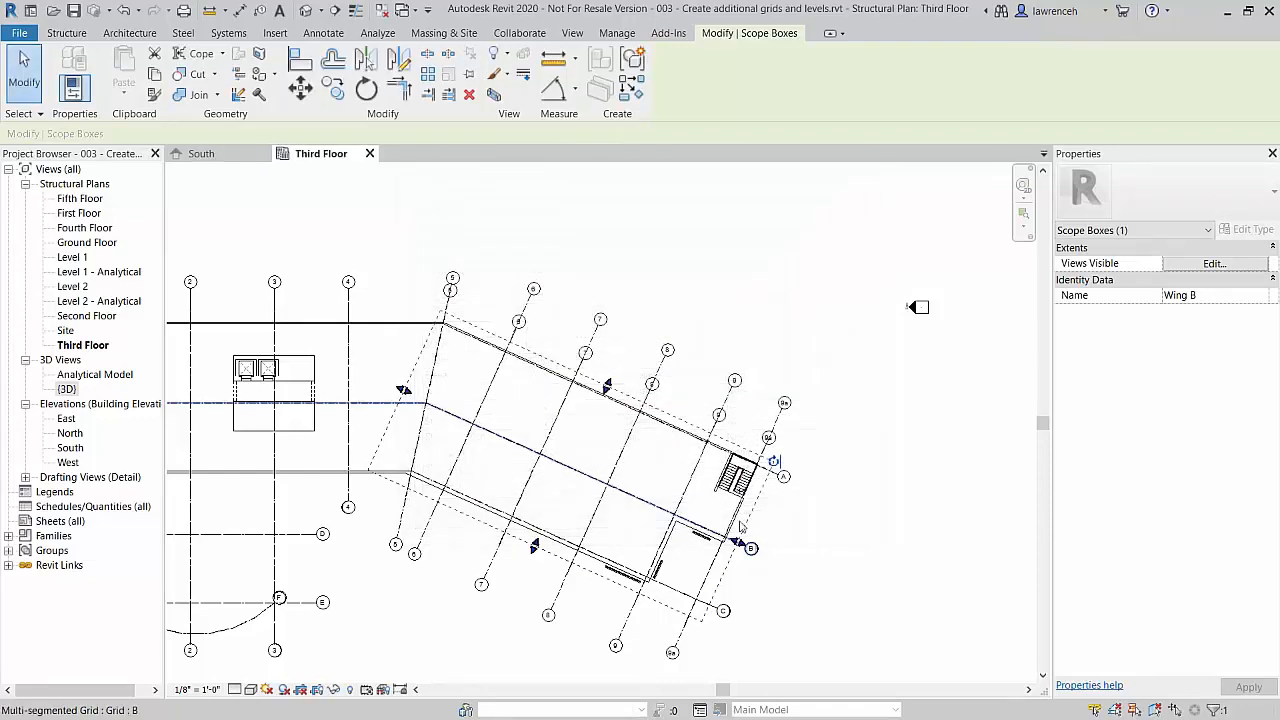
pyautogui.click(884, 455)
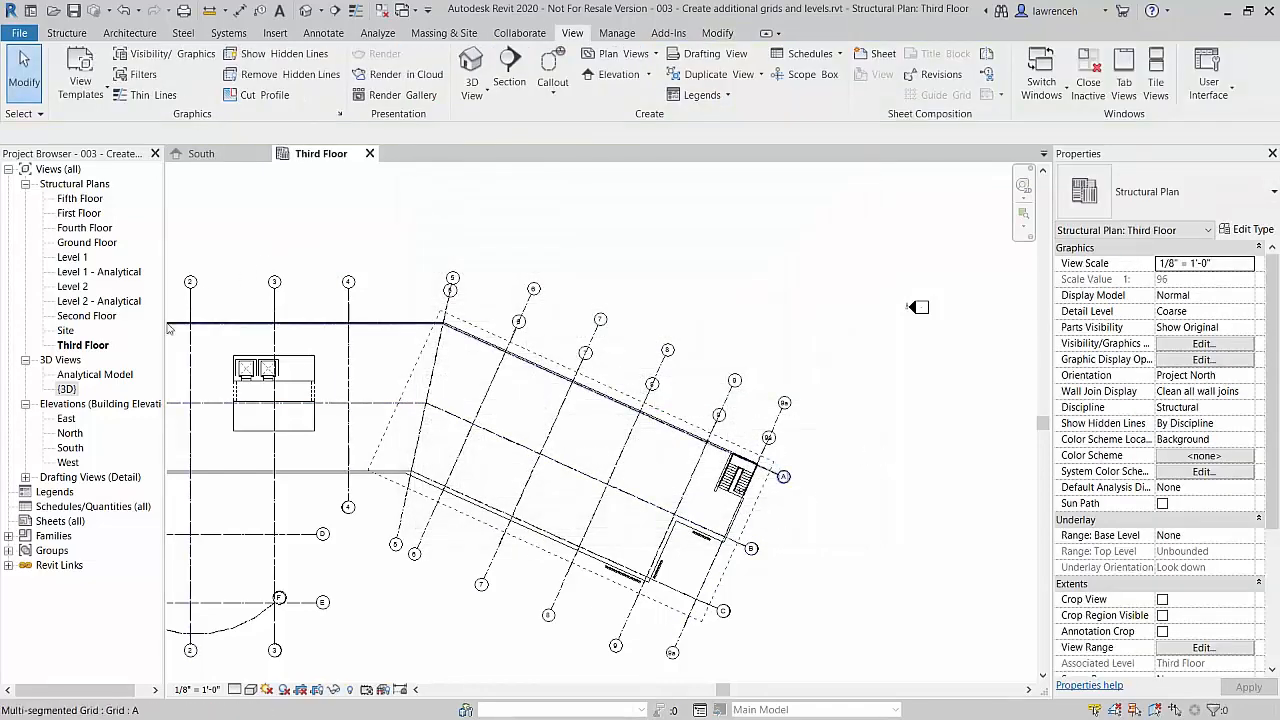
# Step: In the South elevation, extend the Wing B scope box's base down past the ground level and deselect it
pyautogui.doubleClick(70, 447)
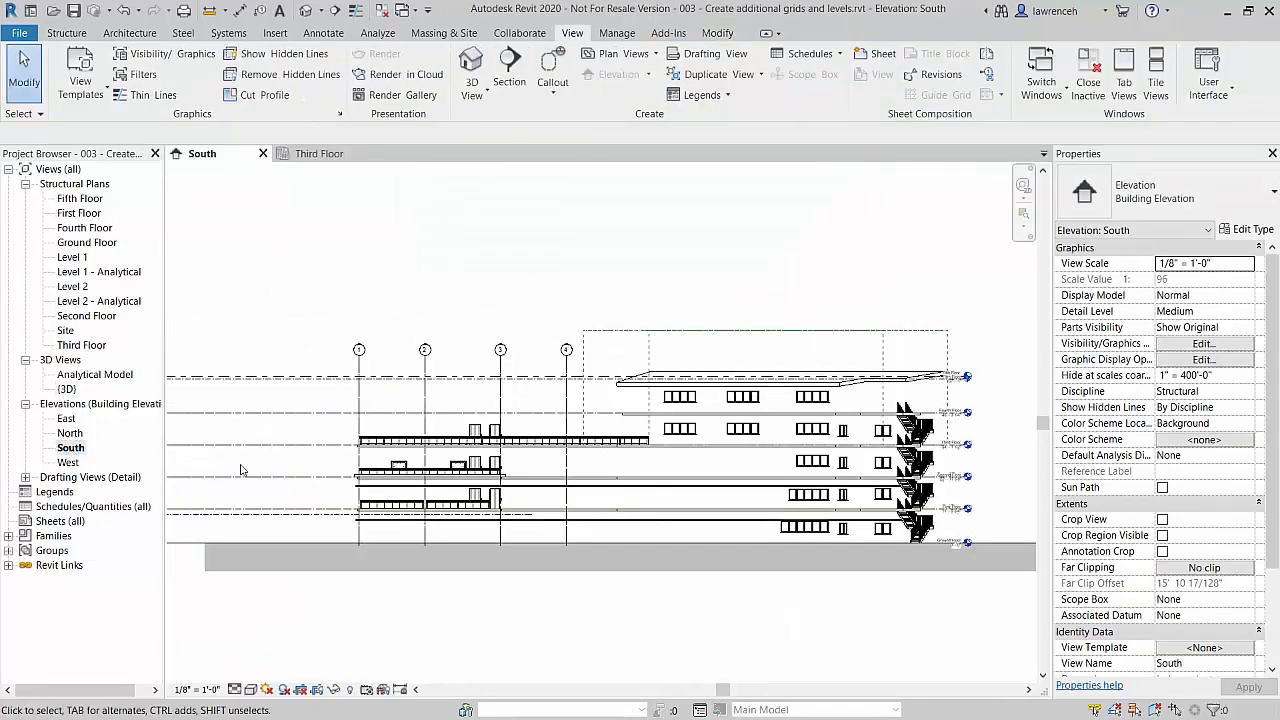
pyautogui.click(666, 330)
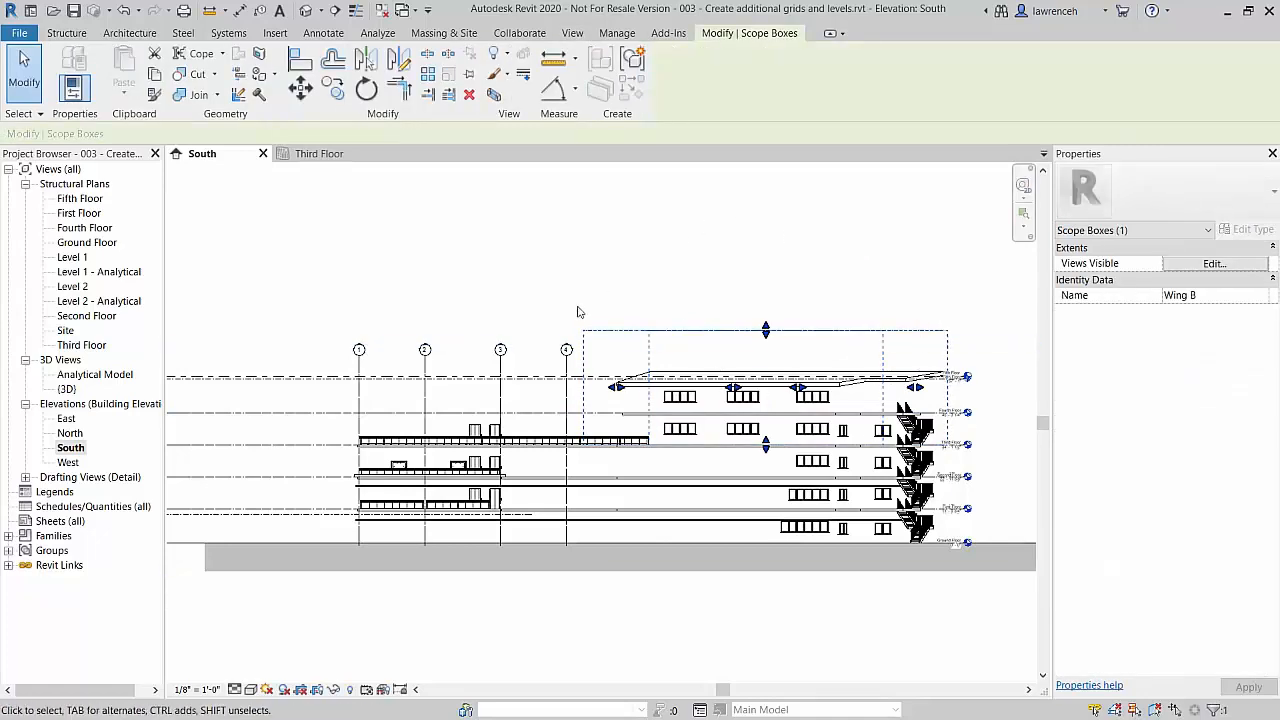
pyautogui.moveTo(766, 444); pyautogui.dragTo(767, 582)
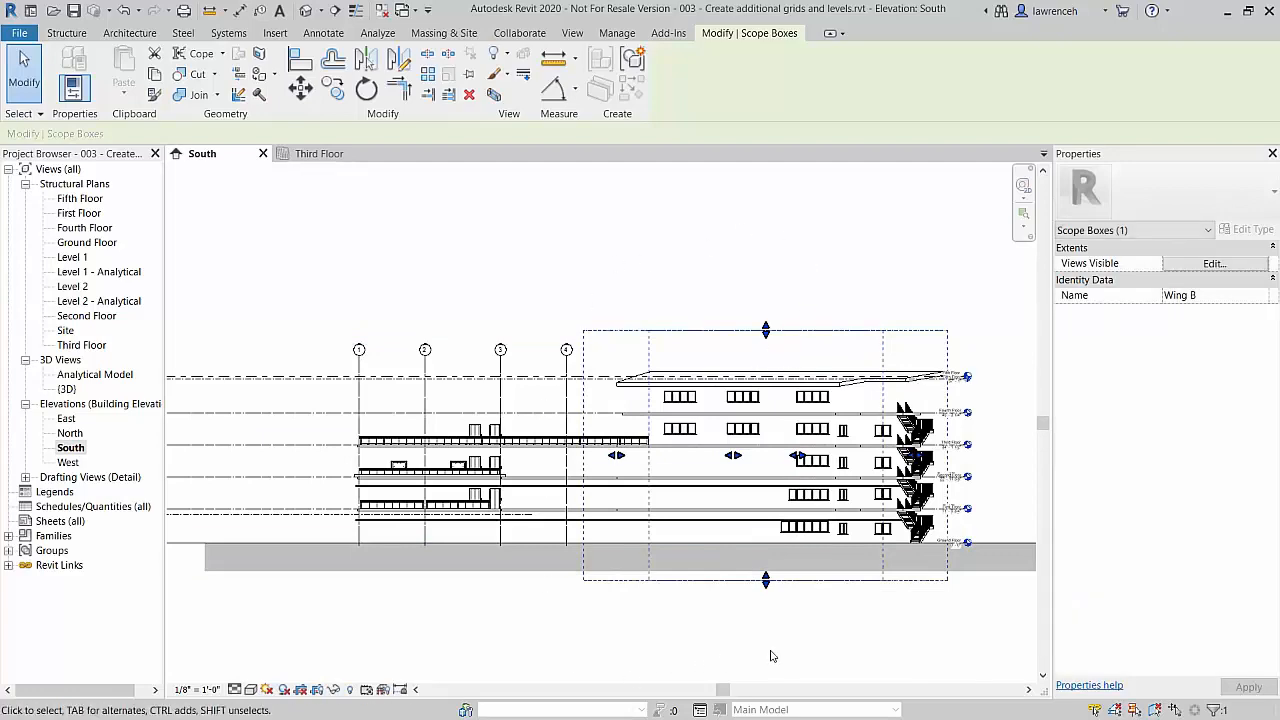
pyautogui.click(885, 640)
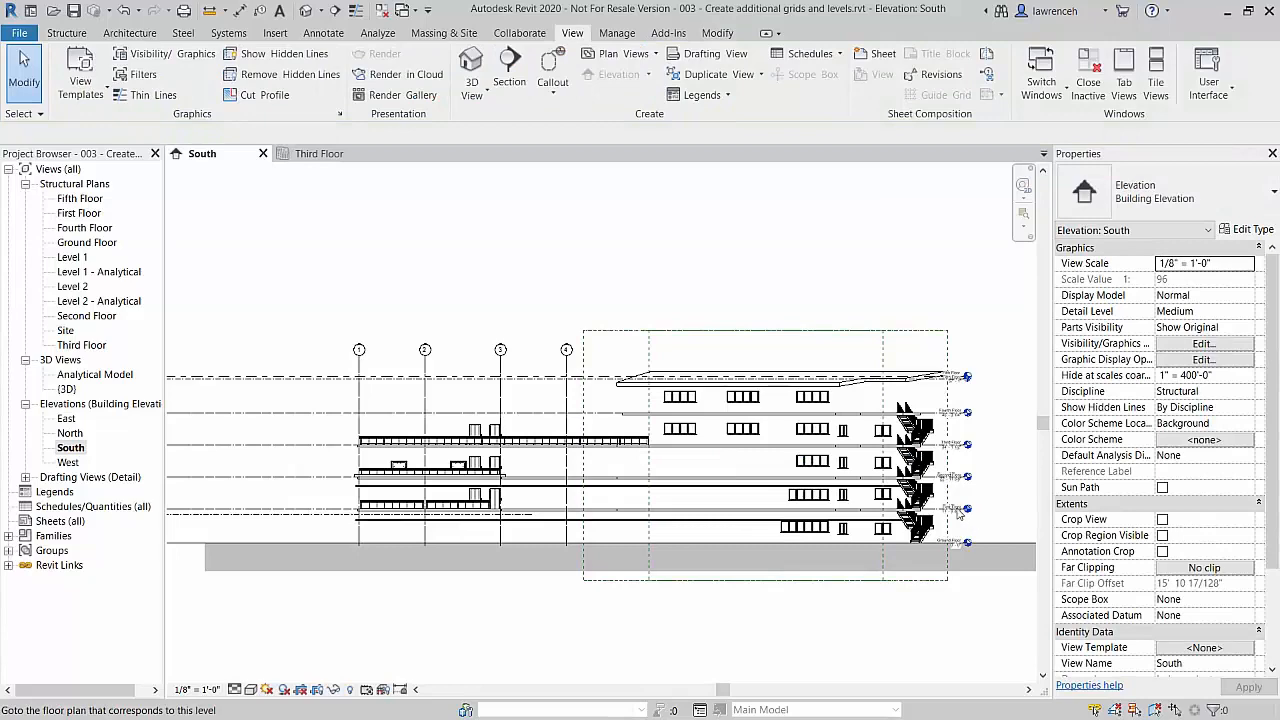
# Step: Assign the Ground, First, Second, Third, Fourth and Fifth Floor levels to the Wing B scope box and clear the selection
pyautogui.scroll(-2, 957, 512)
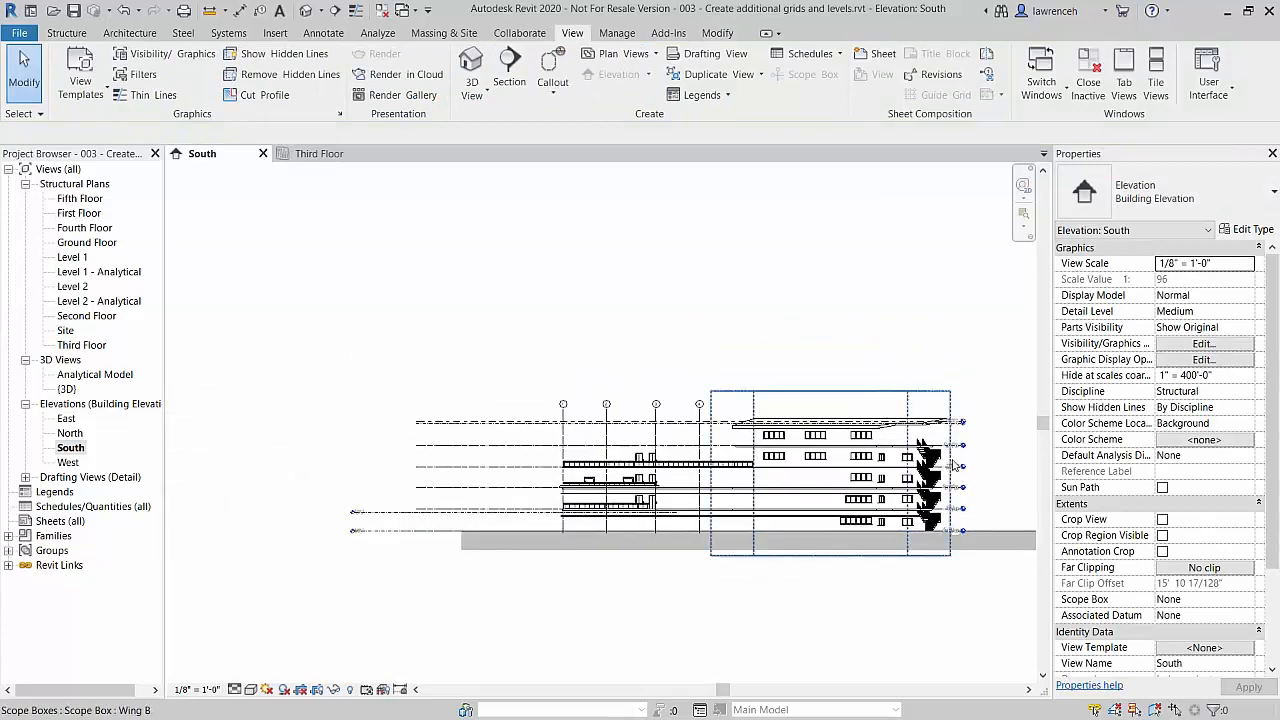
pyautogui.scroll(3, 957, 466)
pyautogui.click(955, 469)
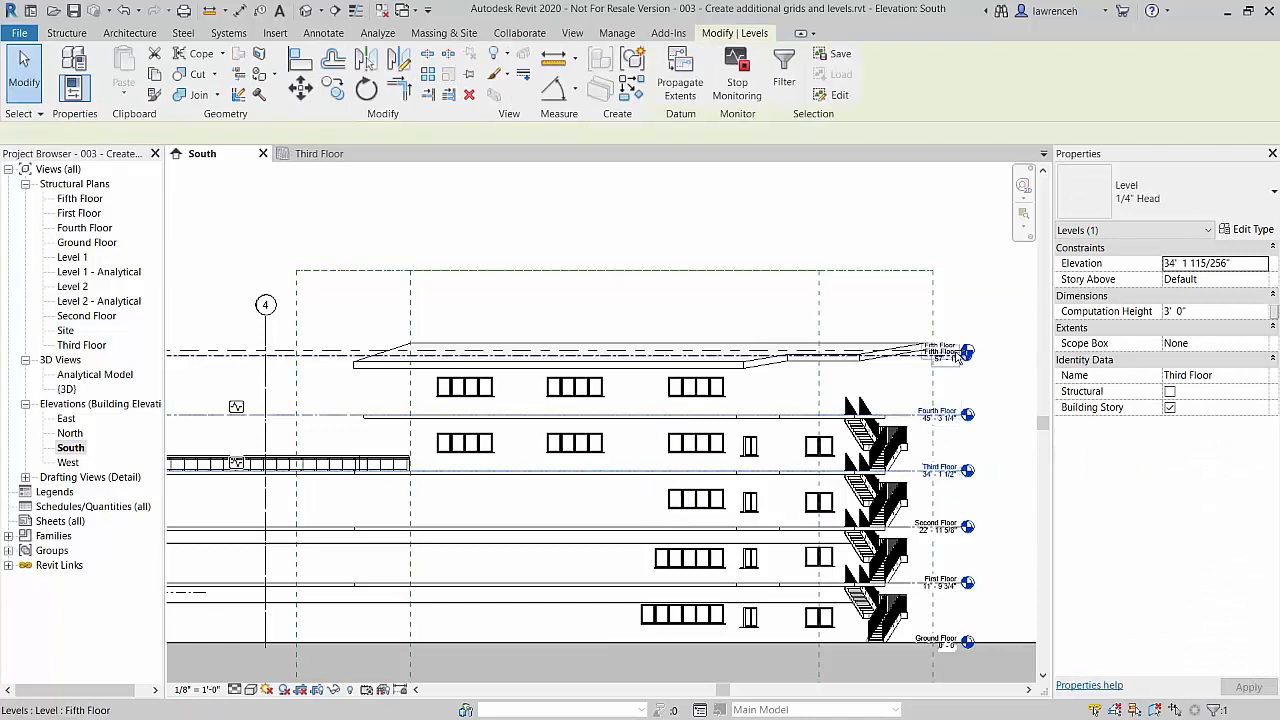
pyautogui.keyDown('ctrl'); pyautogui.click(957, 353); pyautogui.keyUp('ctrl')
pyautogui.keyDown('ctrl'); pyautogui.click(957, 525); pyautogui.keyUp('ctrl')
pyautogui.keyDown('ctrl'); pyautogui.click(957, 581); pyautogui.keyUp('ctrl')
pyautogui.keyDown('ctrl'); pyautogui.click(958, 640); pyautogui.keyUp('ctrl')
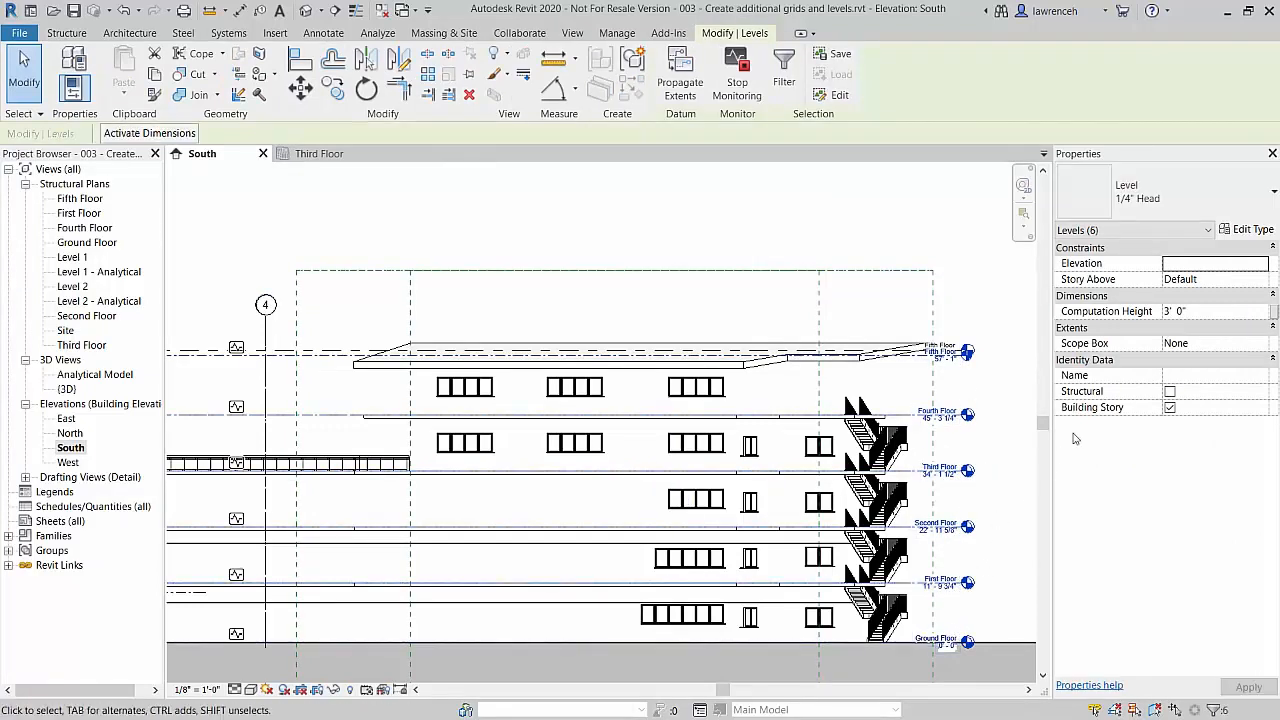
pyautogui.click(1263, 349)
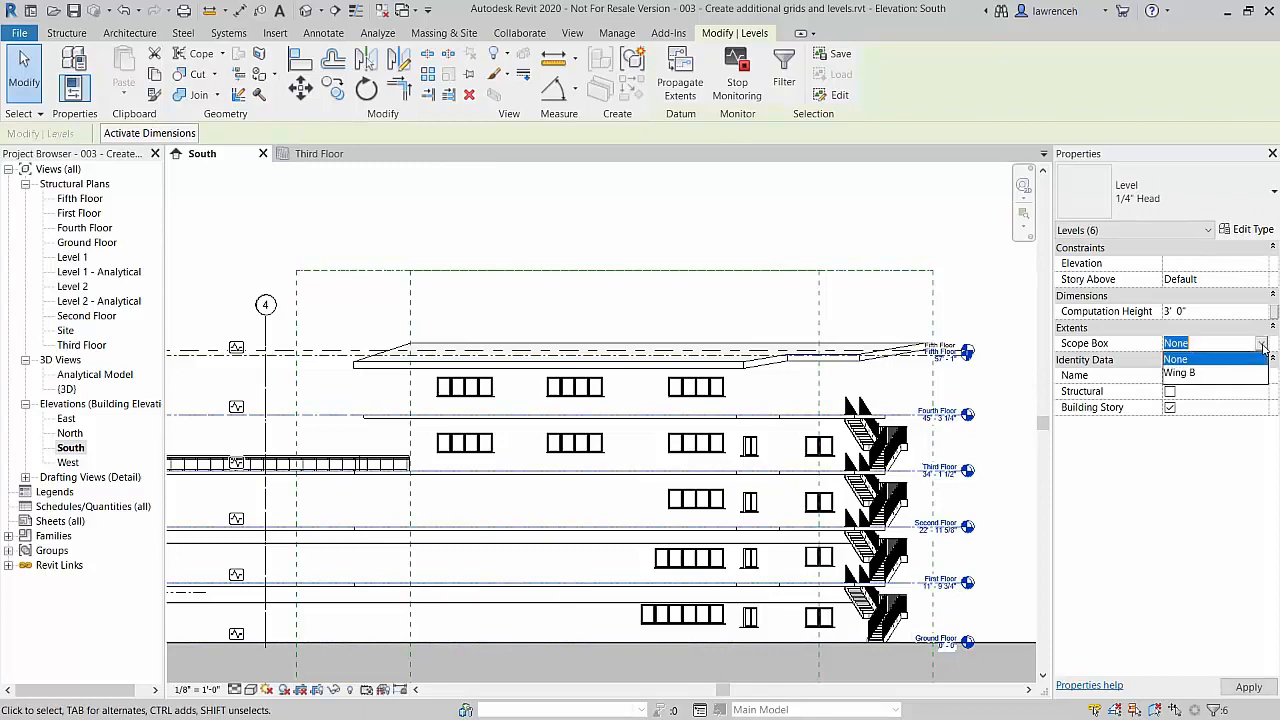
pyautogui.click(1220, 379)
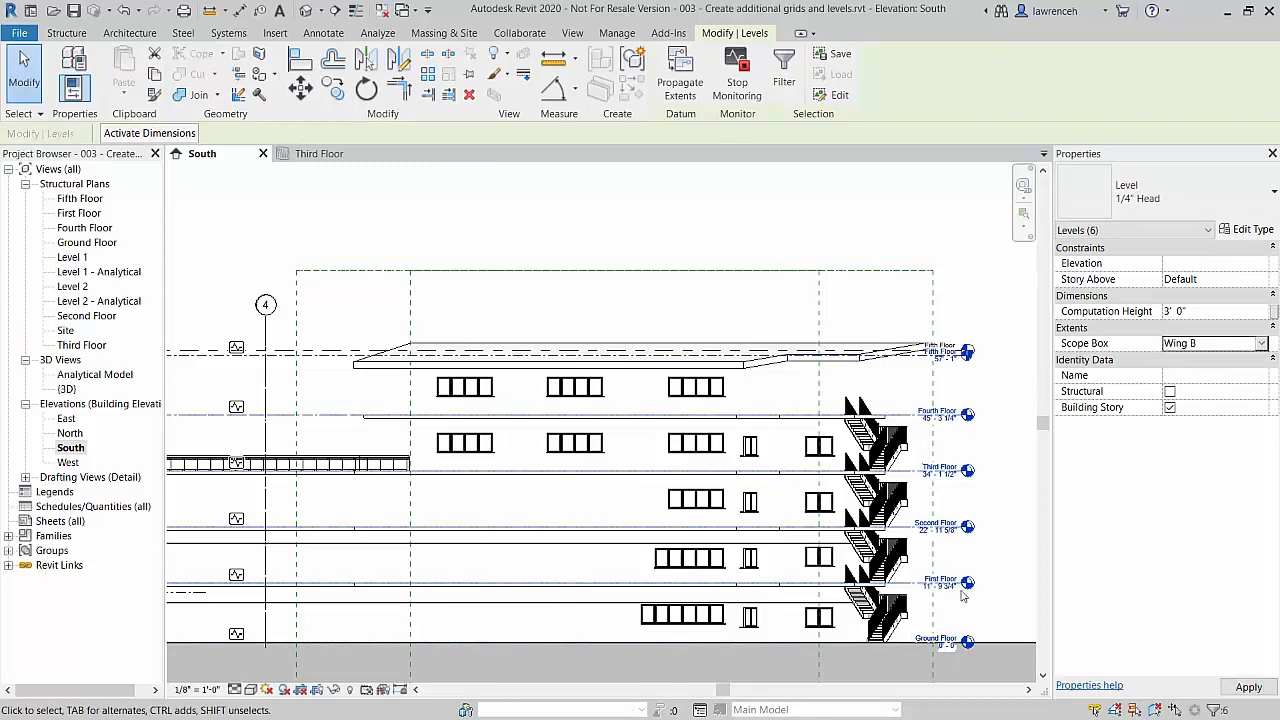
pyautogui.click(677, 230)
# Step: Check the level extents against the scope box in the South elevation and open the {3D} view
pyautogui.scroll(-2, 682, 241)
pyautogui.scroll(-1, 682, 241)
pyautogui.moveTo(684, 244); pyautogui.dragTo(689, 314, button='middle')
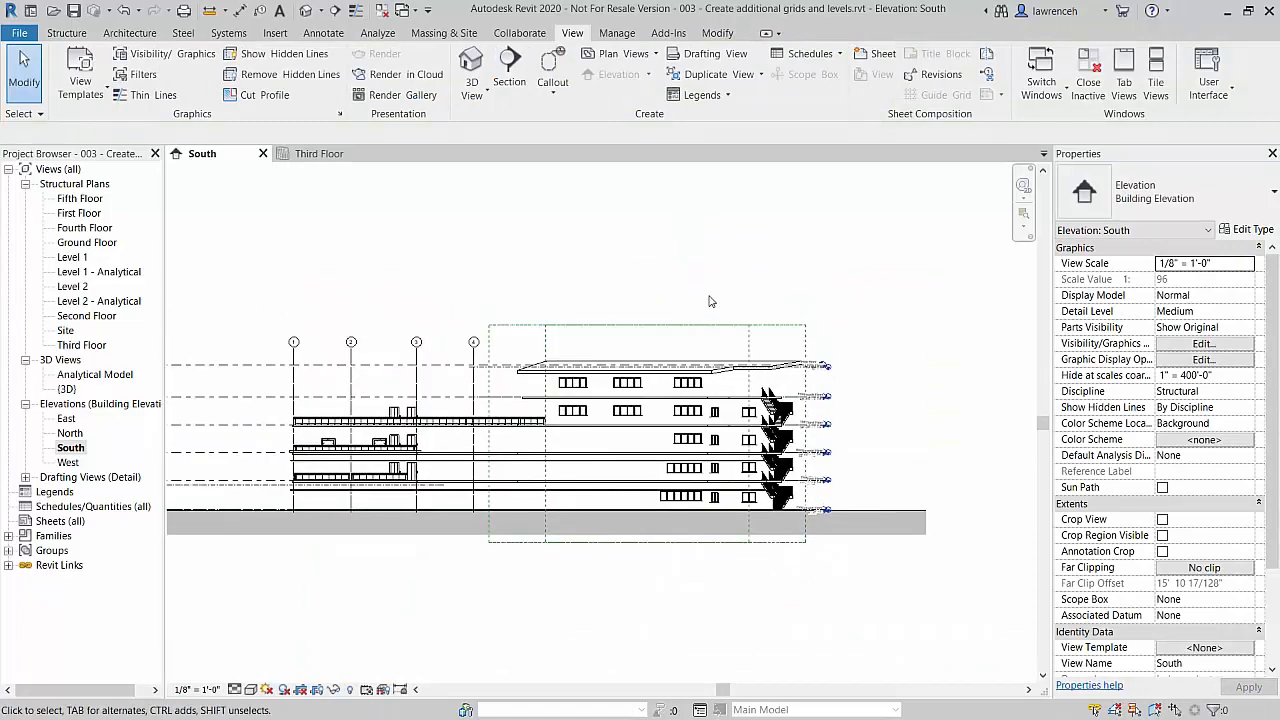
pyautogui.doubleClick(66, 389)
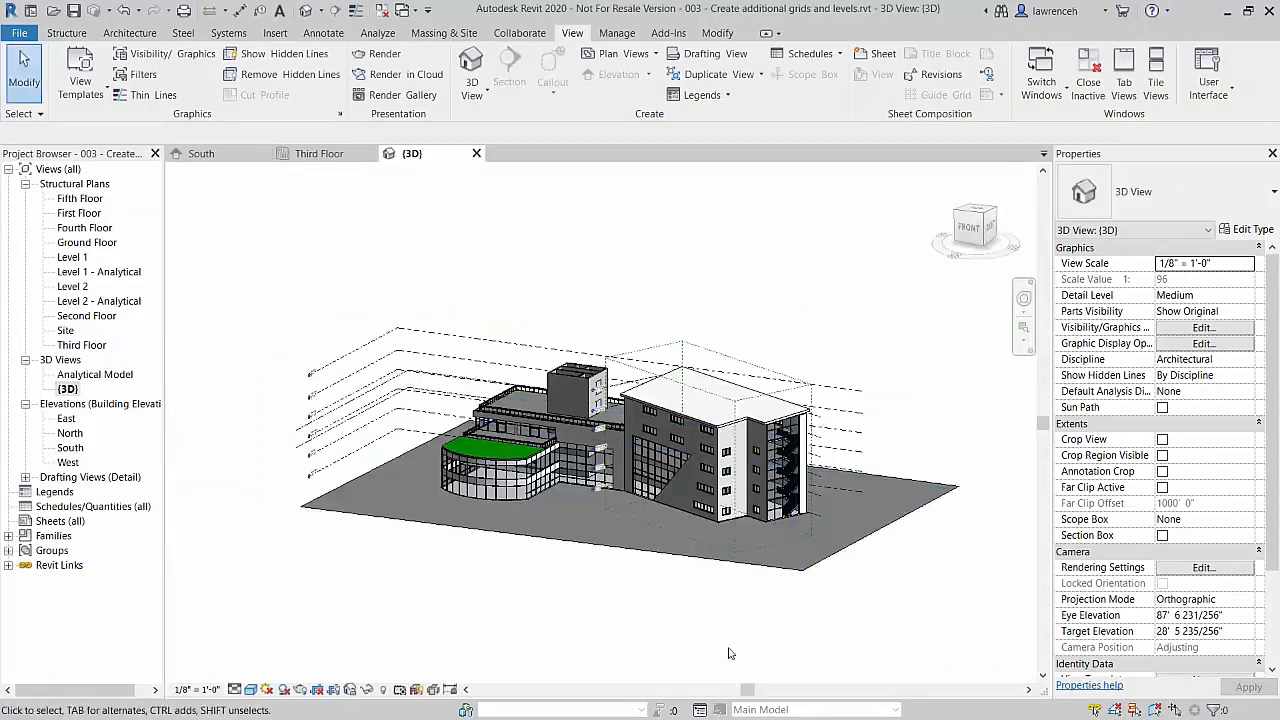